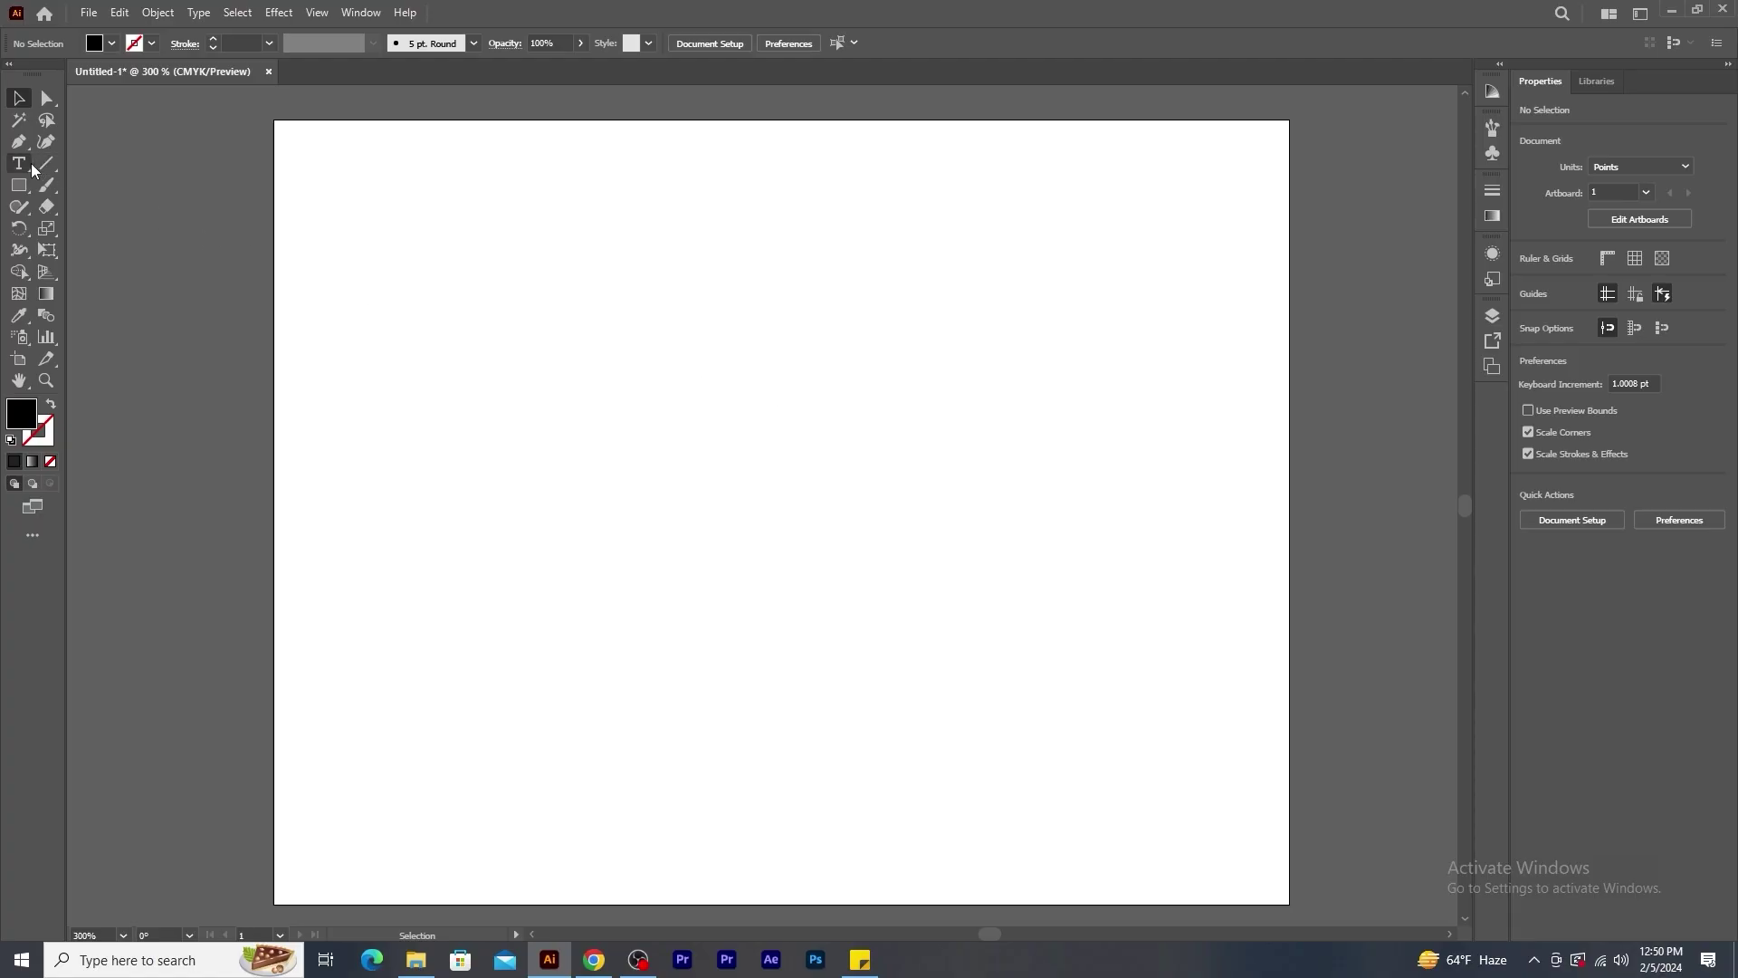
Type TYPOGRAPHY on the artboard and move it left and down.
{"action": "left_click", "coordinate": [591, 424]}
{"action": "type", "text": "TYPOGRAPHY"}
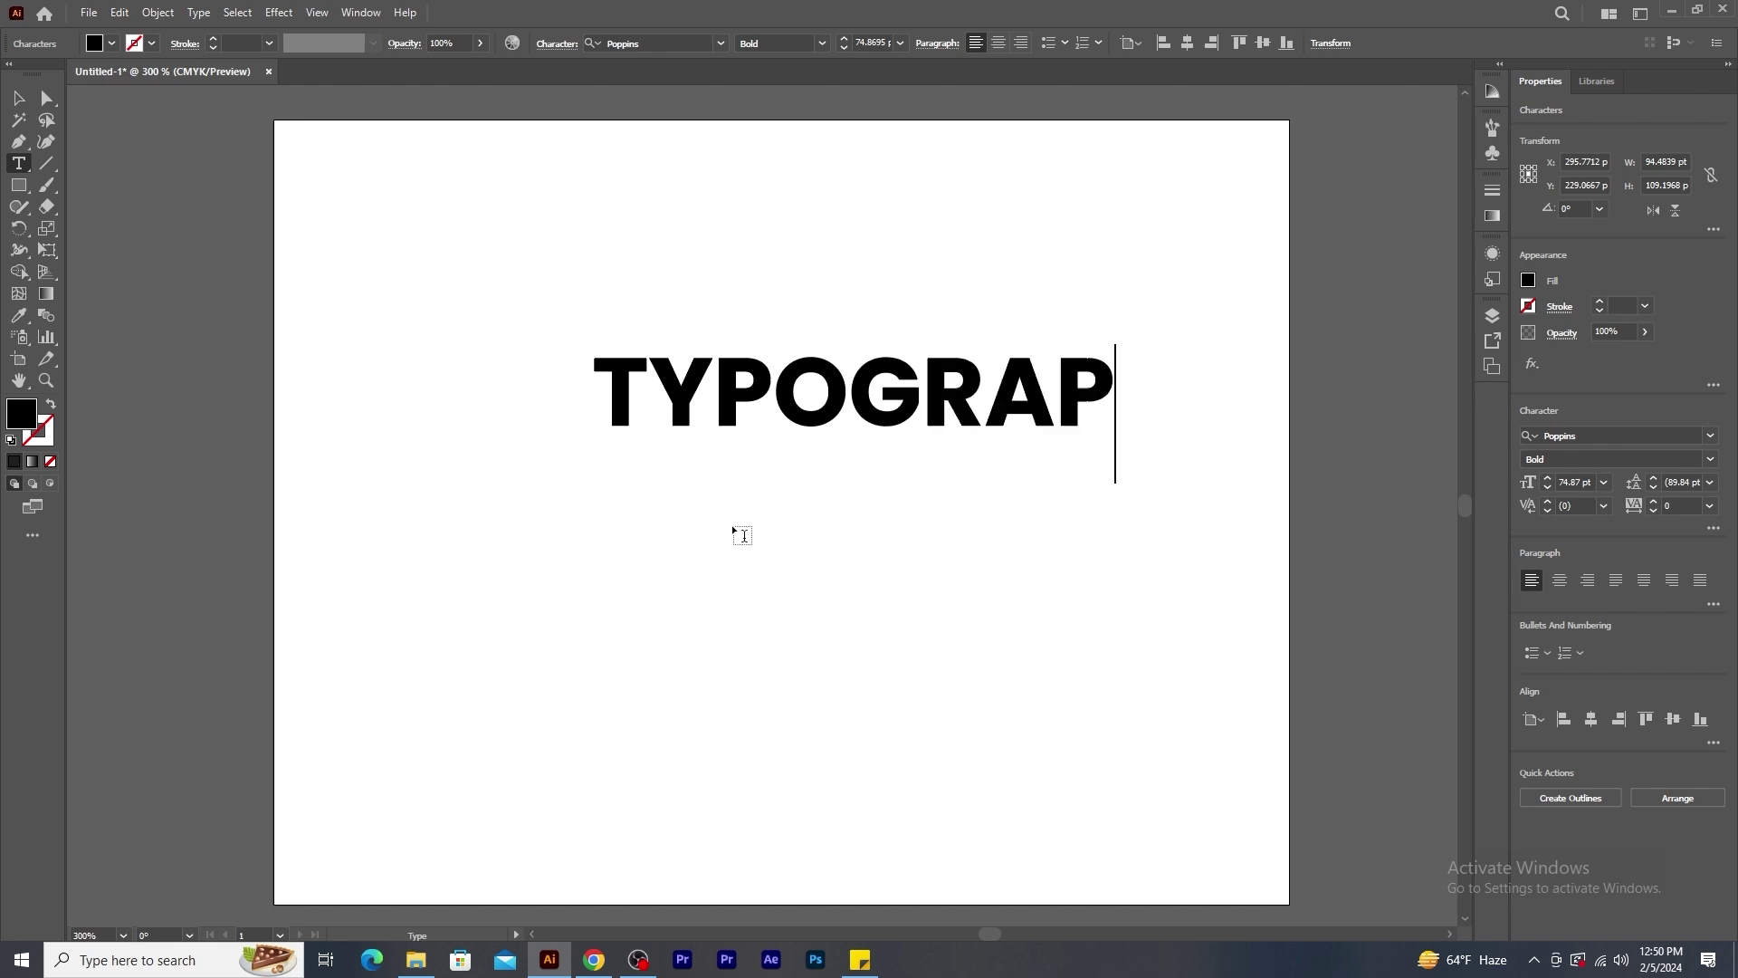
{"action": "left_click", "coordinate": [18, 98]}
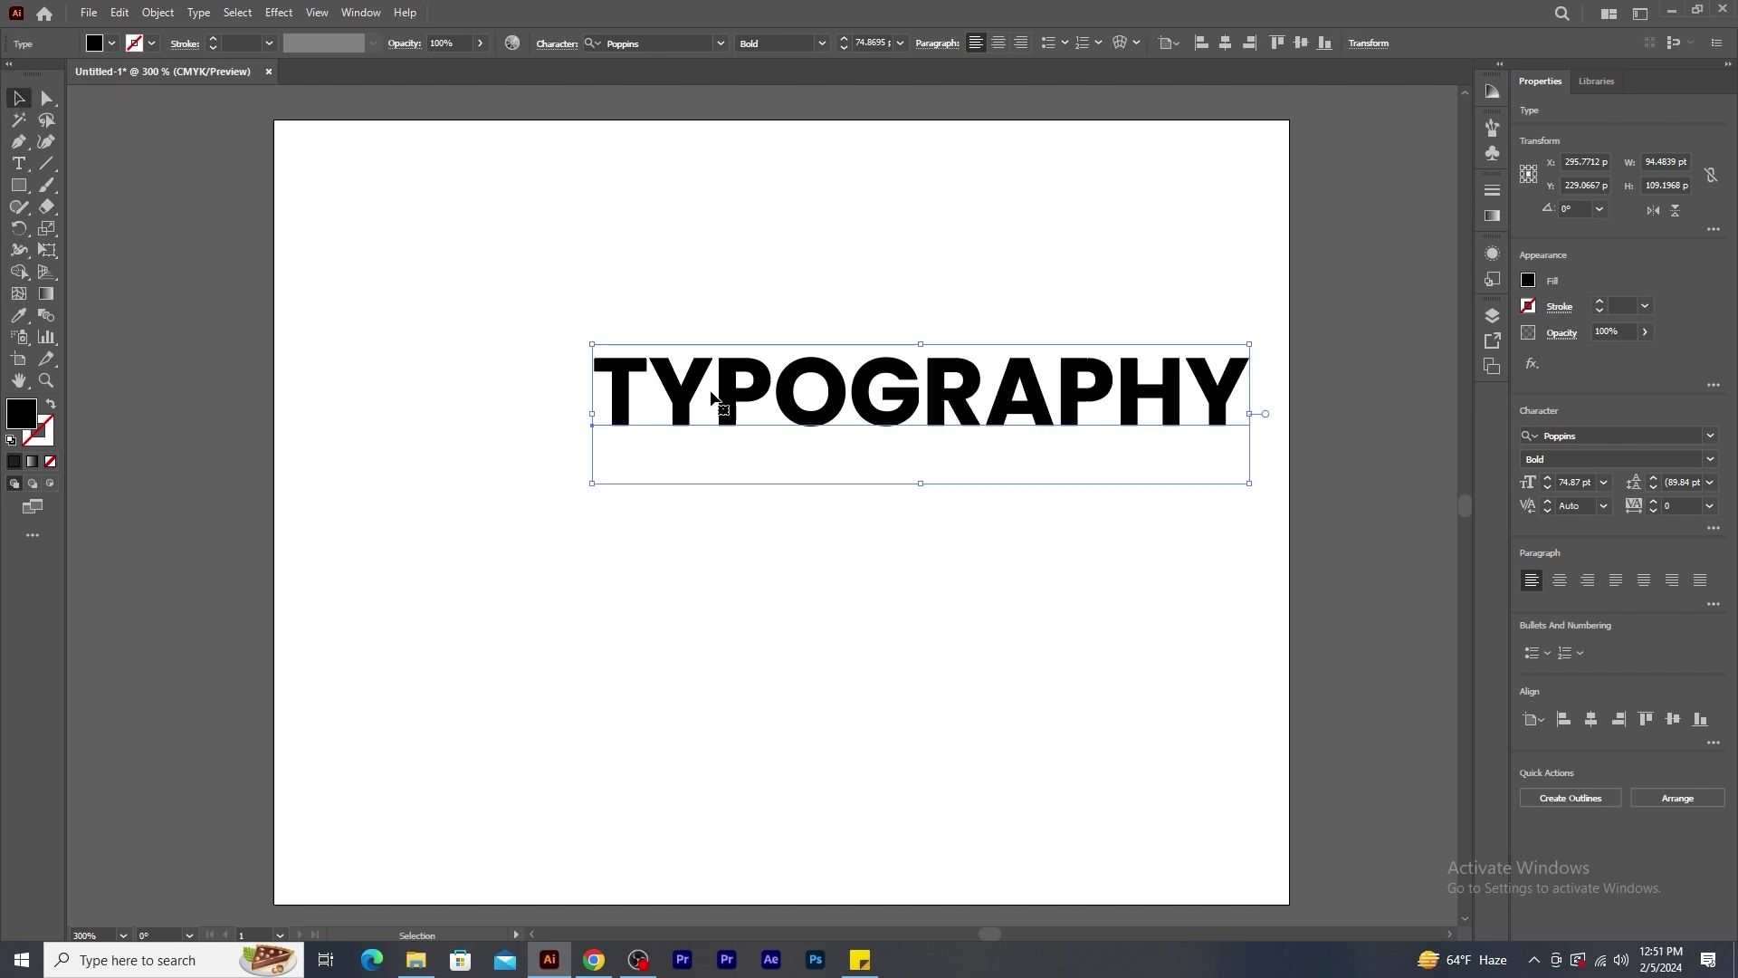
{"action": "left_click_drag", "start_coordinate": [821, 408], "coordinate": [688, 457]}
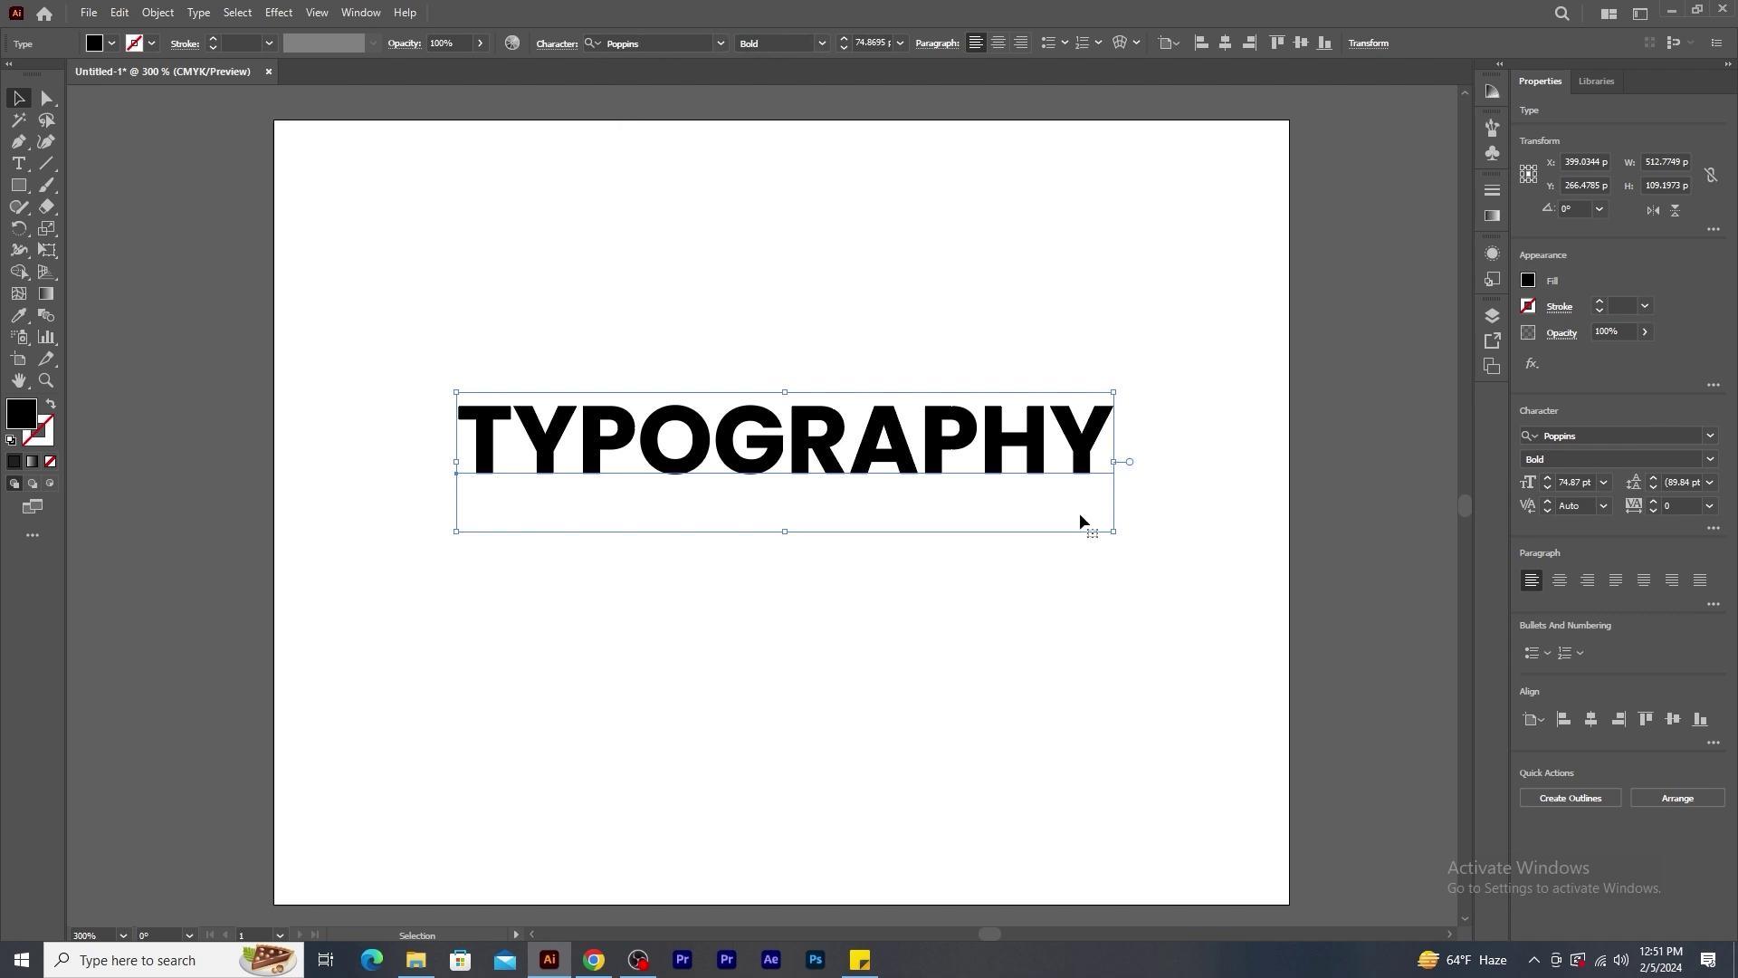
Enlarge TYPOGRAPHY to about 93.5 pt and convert it to outlines.
{"action": "left_click_drag", "start_coordinate": [1115, 392], "coordinate": [1197, 361]}
{"action": "left_click_drag", "start_coordinate": [1108, 446], "coordinate": [1118, 445]}
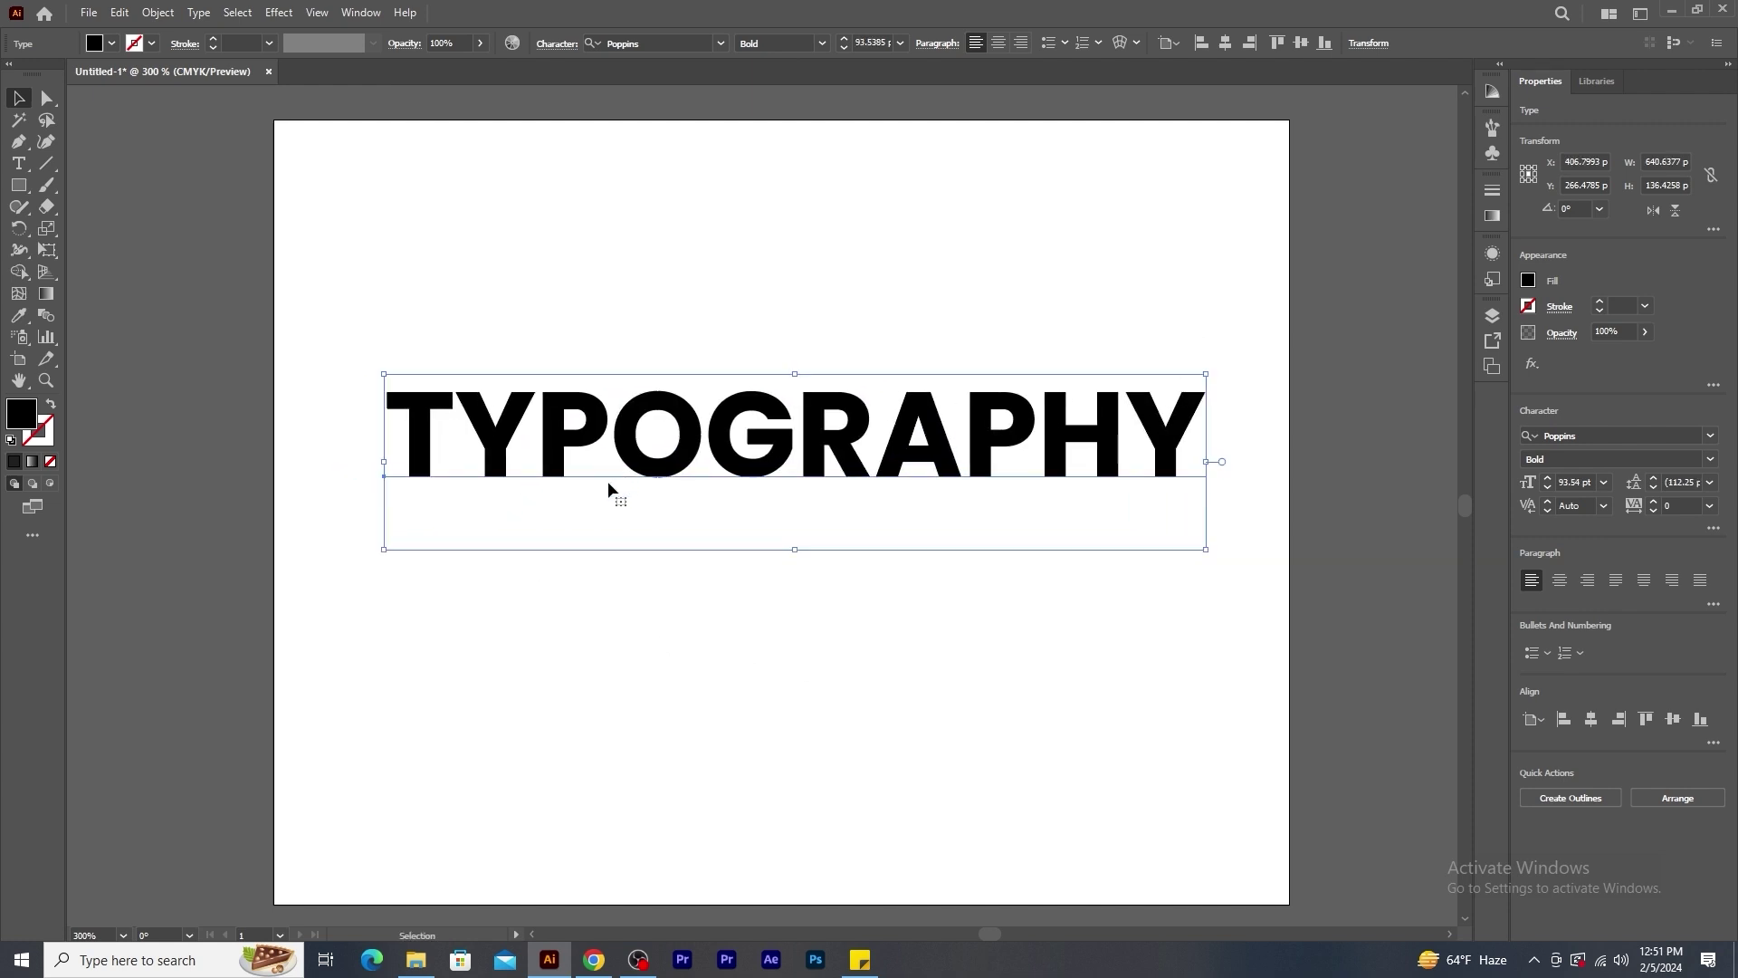
{"action": "right_click", "coordinate": [623, 441]}
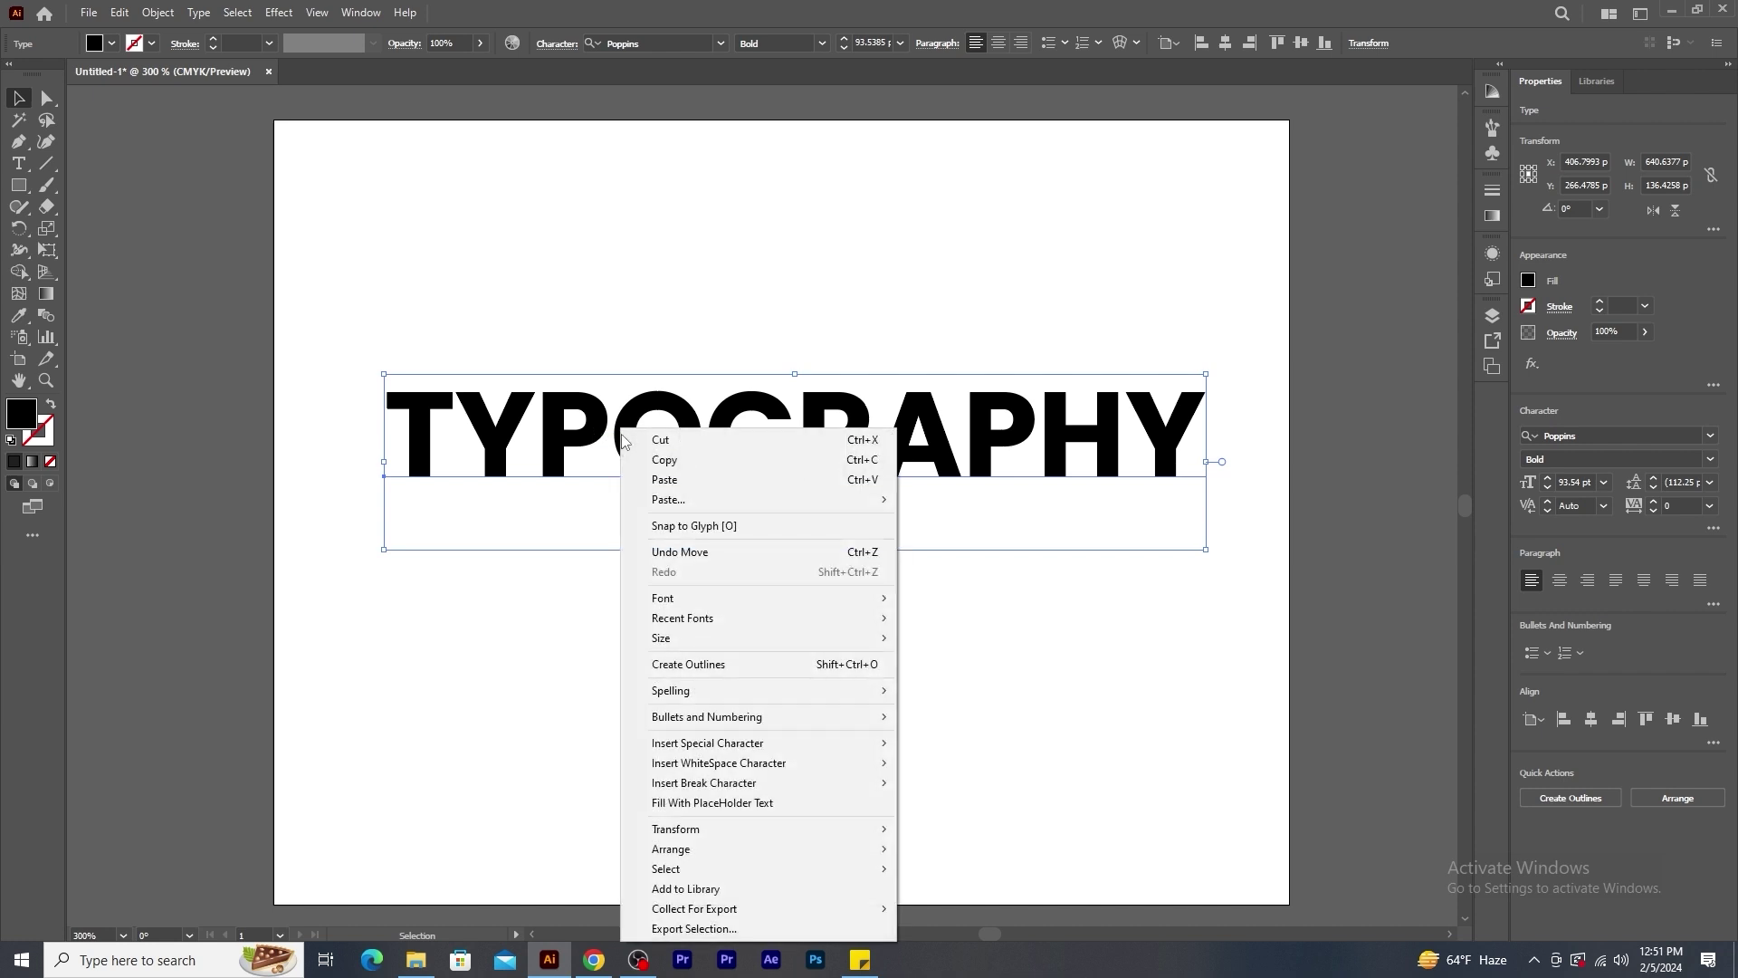
{"action": "left_click", "coordinate": [736, 665]}
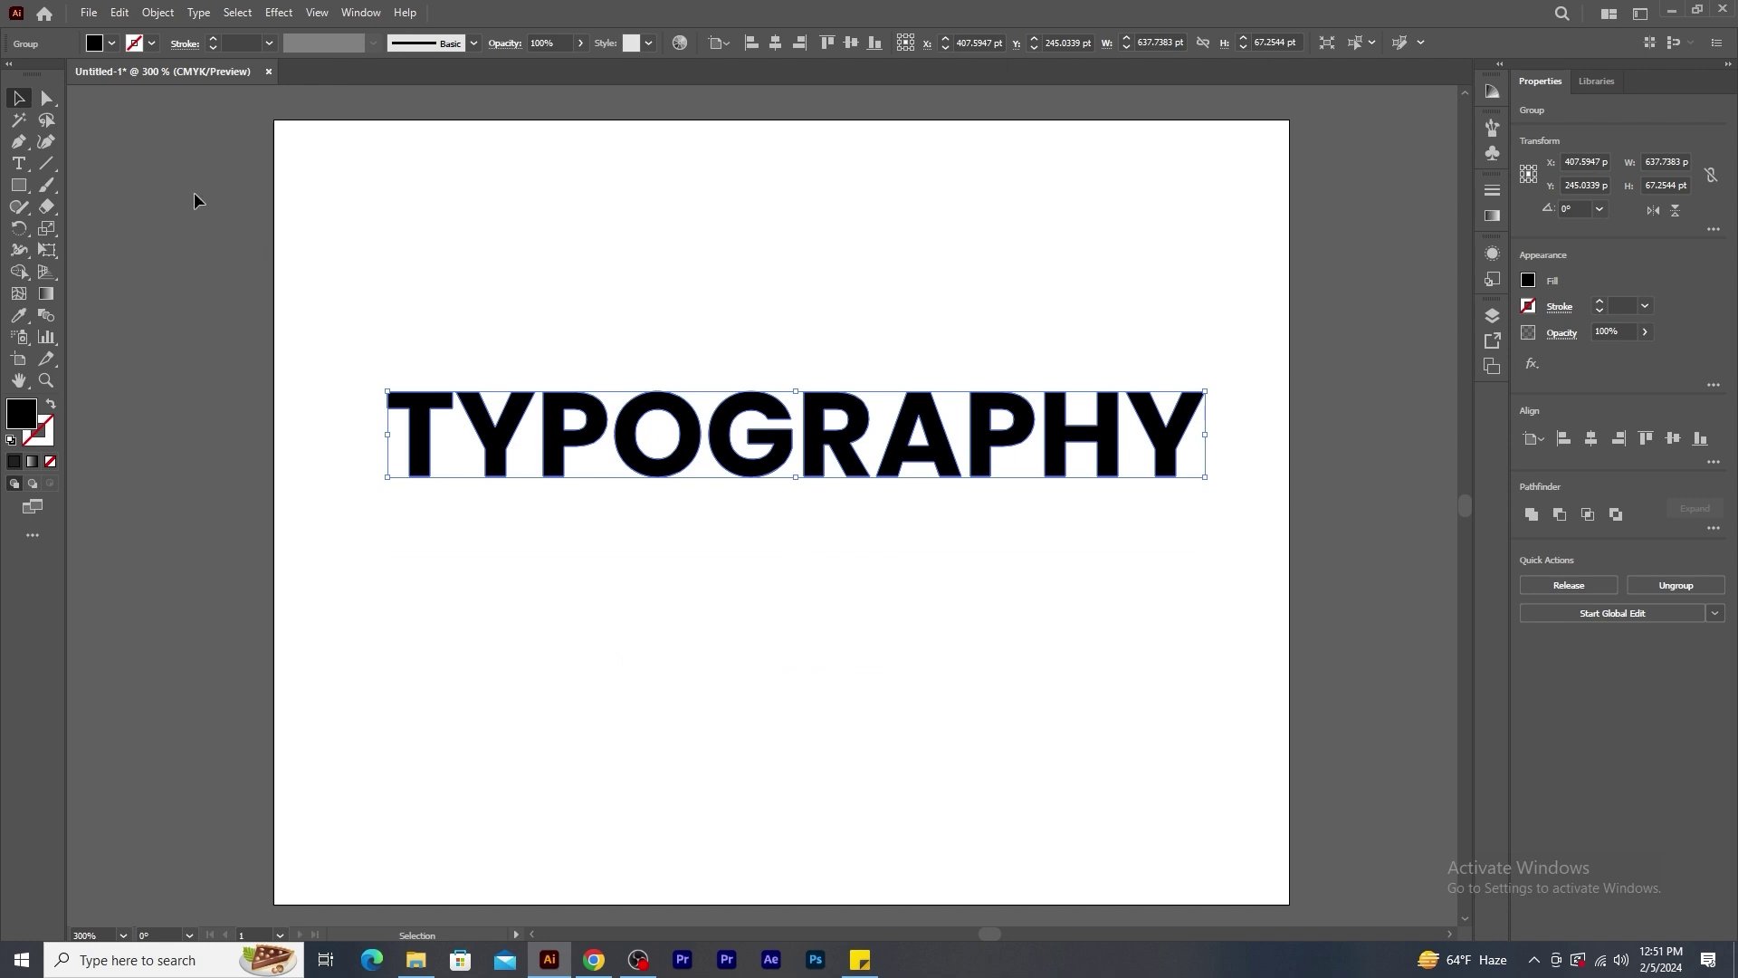
With Direct Selection, zoom in on the letters, try rounding every corner, then undo it.
{"action": "left_click", "coordinate": [50, 100]}
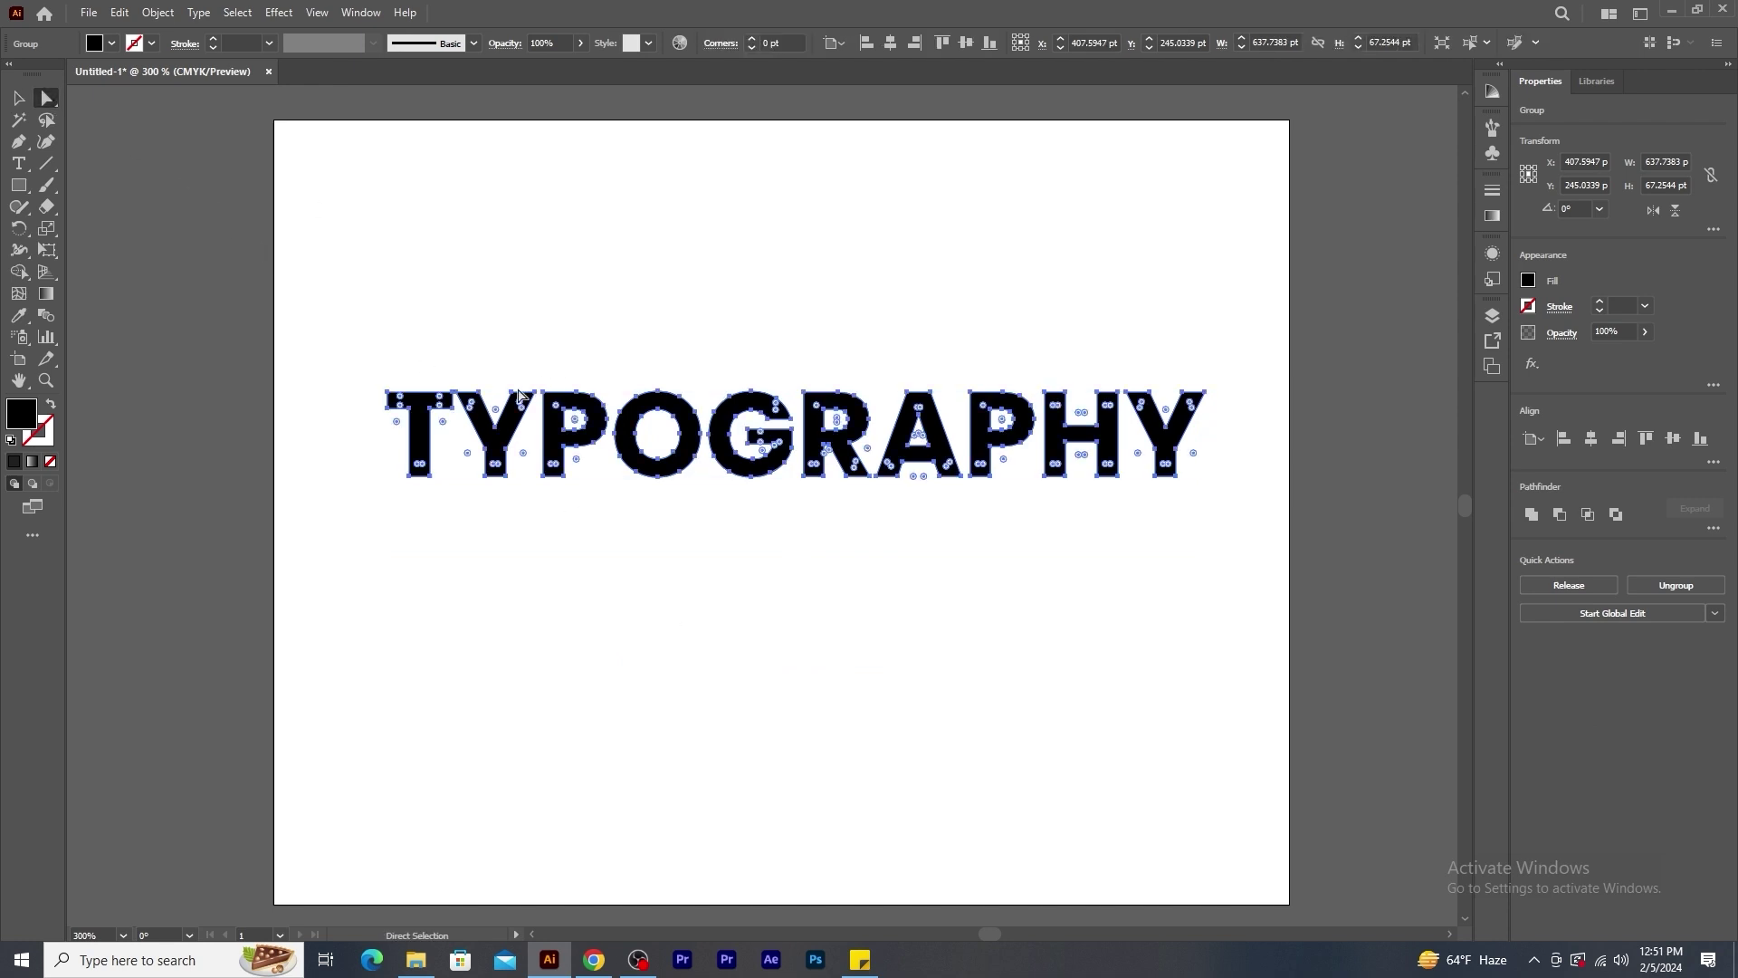
{"action": "key", "text": "ctrl+plus"}
{"action": "key", "text": "ctrl+plus"}
{"action": "key", "text": "ctrl+plus"}
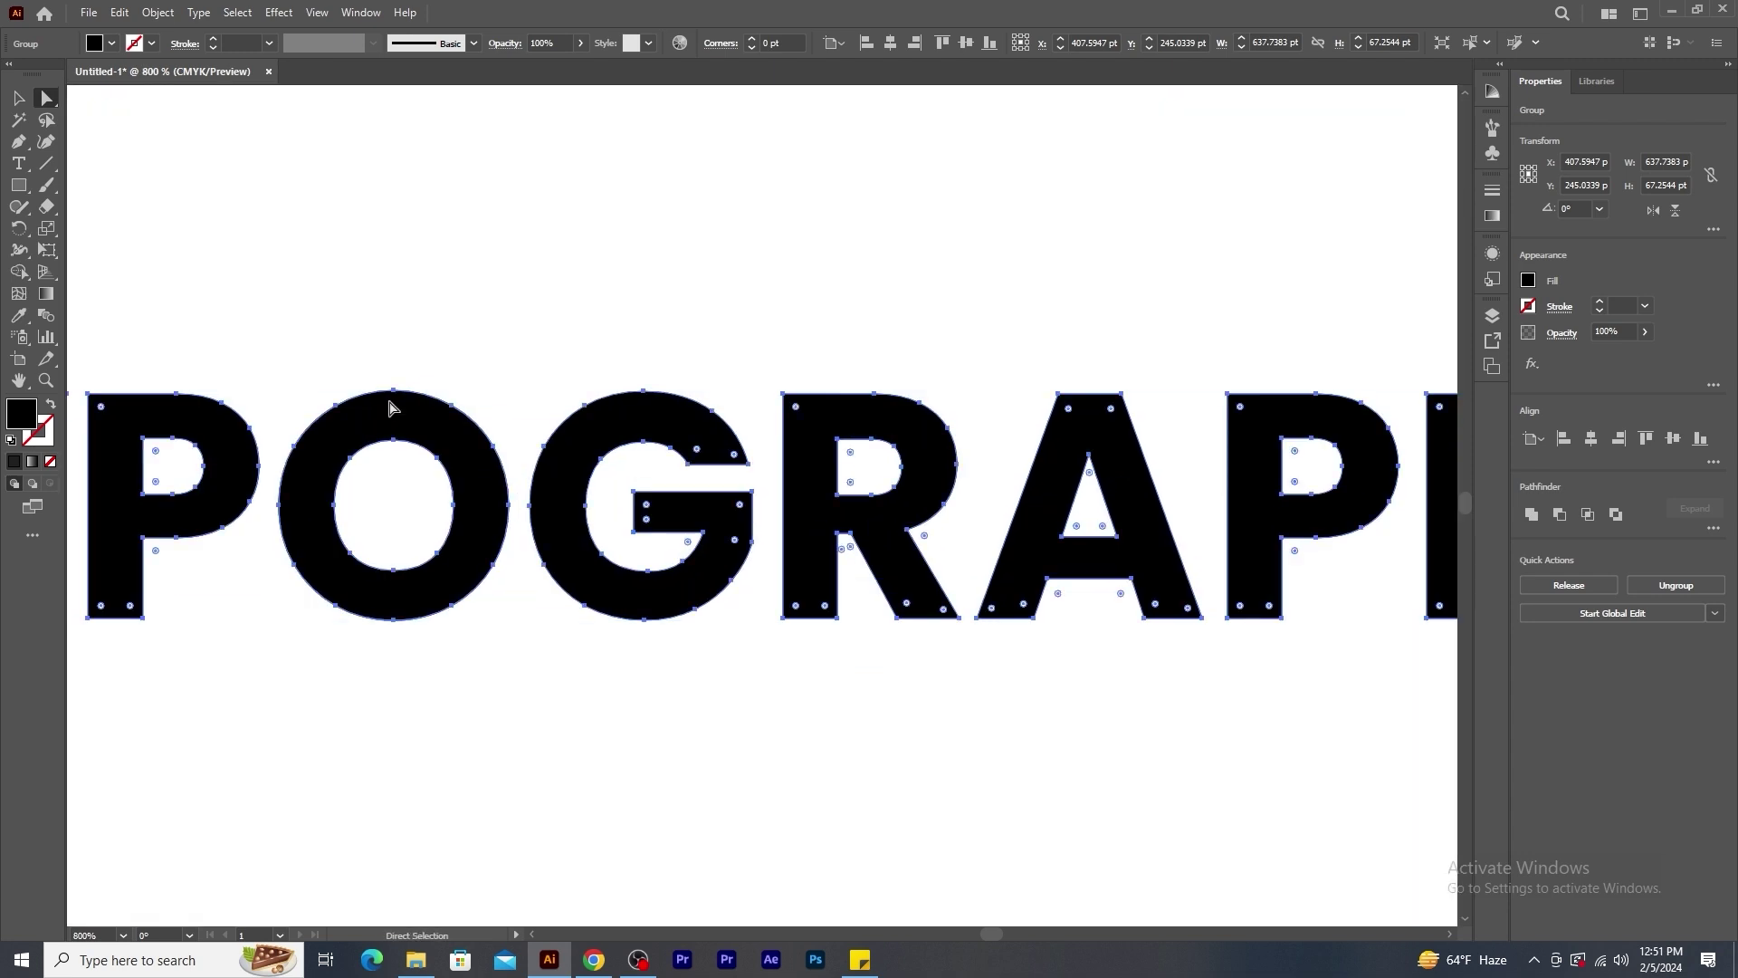
{"action": "left_click_drag", "start_coordinate": [407, 505], "coordinate": [959, 502]}
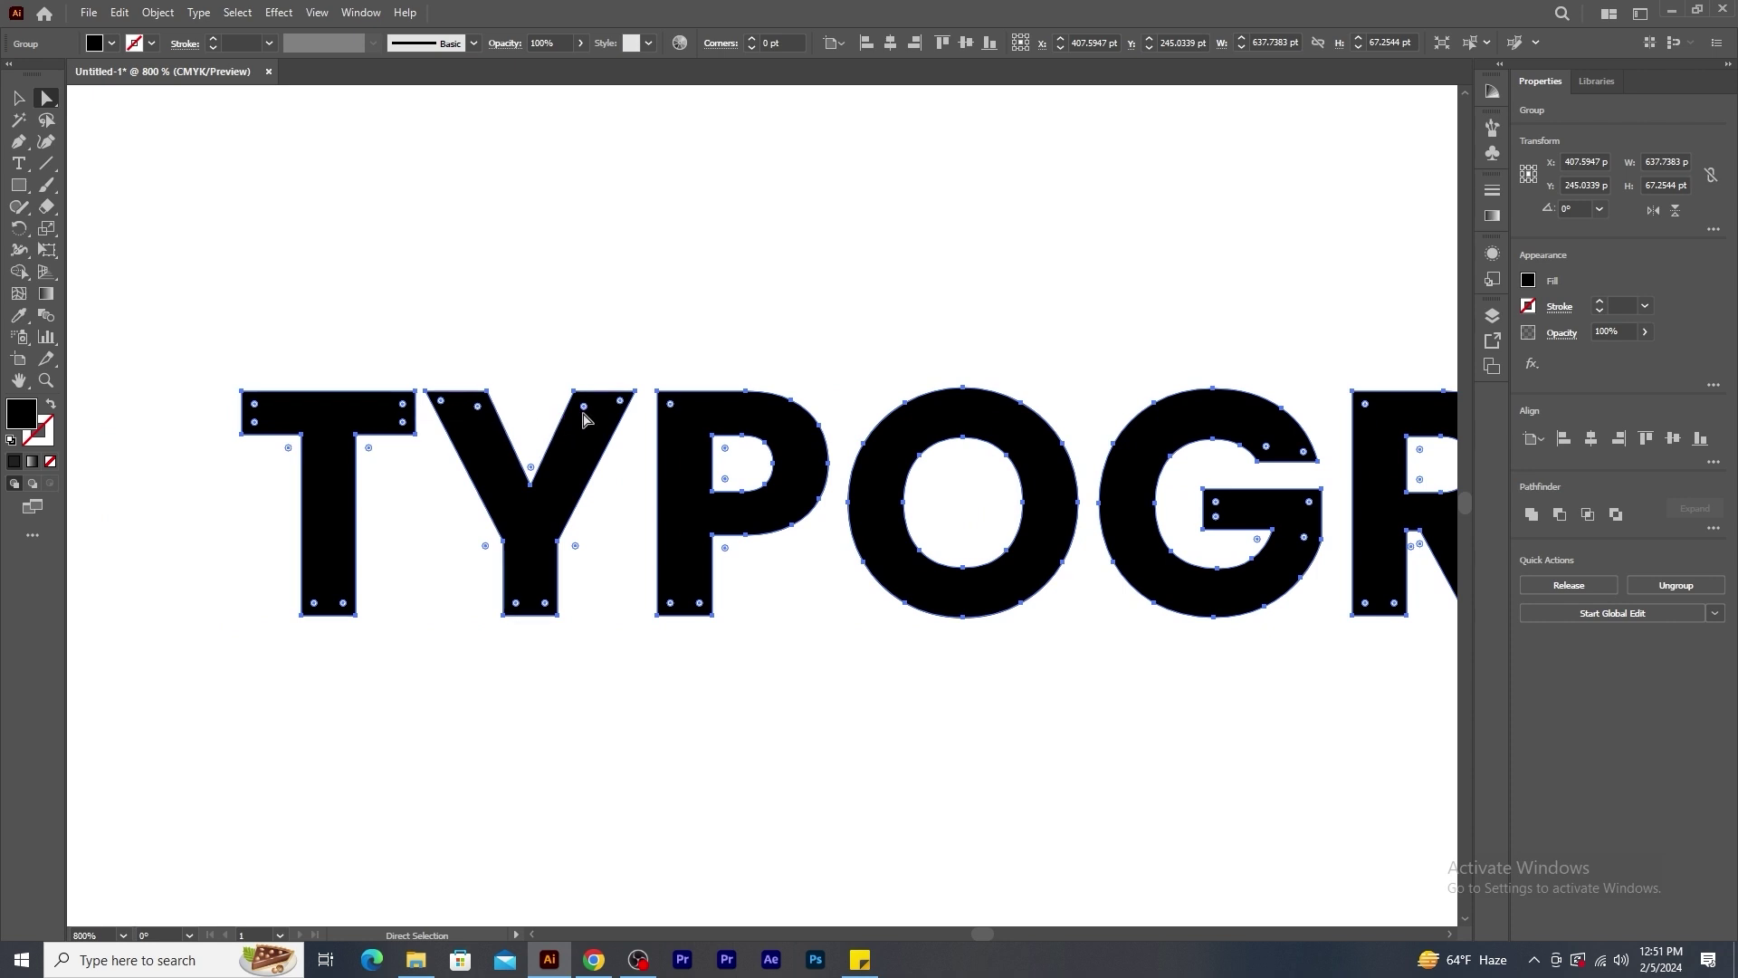
{"action": "left_click_drag", "start_coordinate": [584, 417], "coordinate": [580, 460]}
{"action": "left_click", "coordinate": [568, 759]}
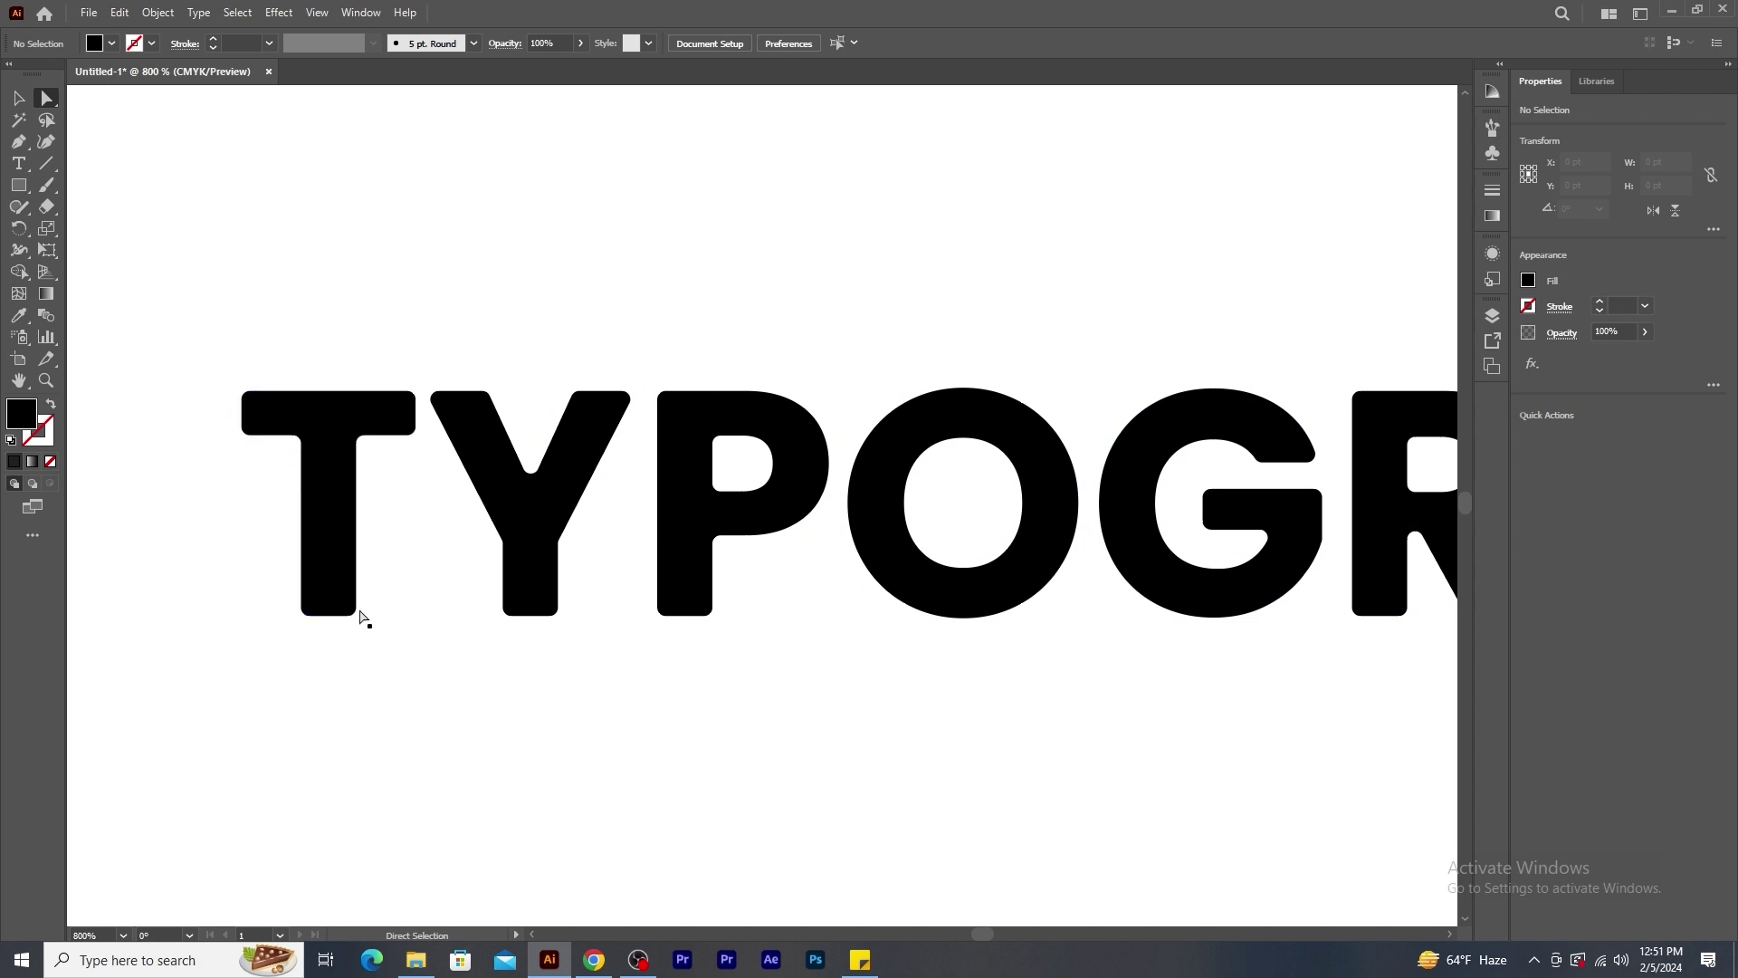
{"action": "key", "text": "ctrl+z"}
{"action": "key", "text": "ctrl+z"}
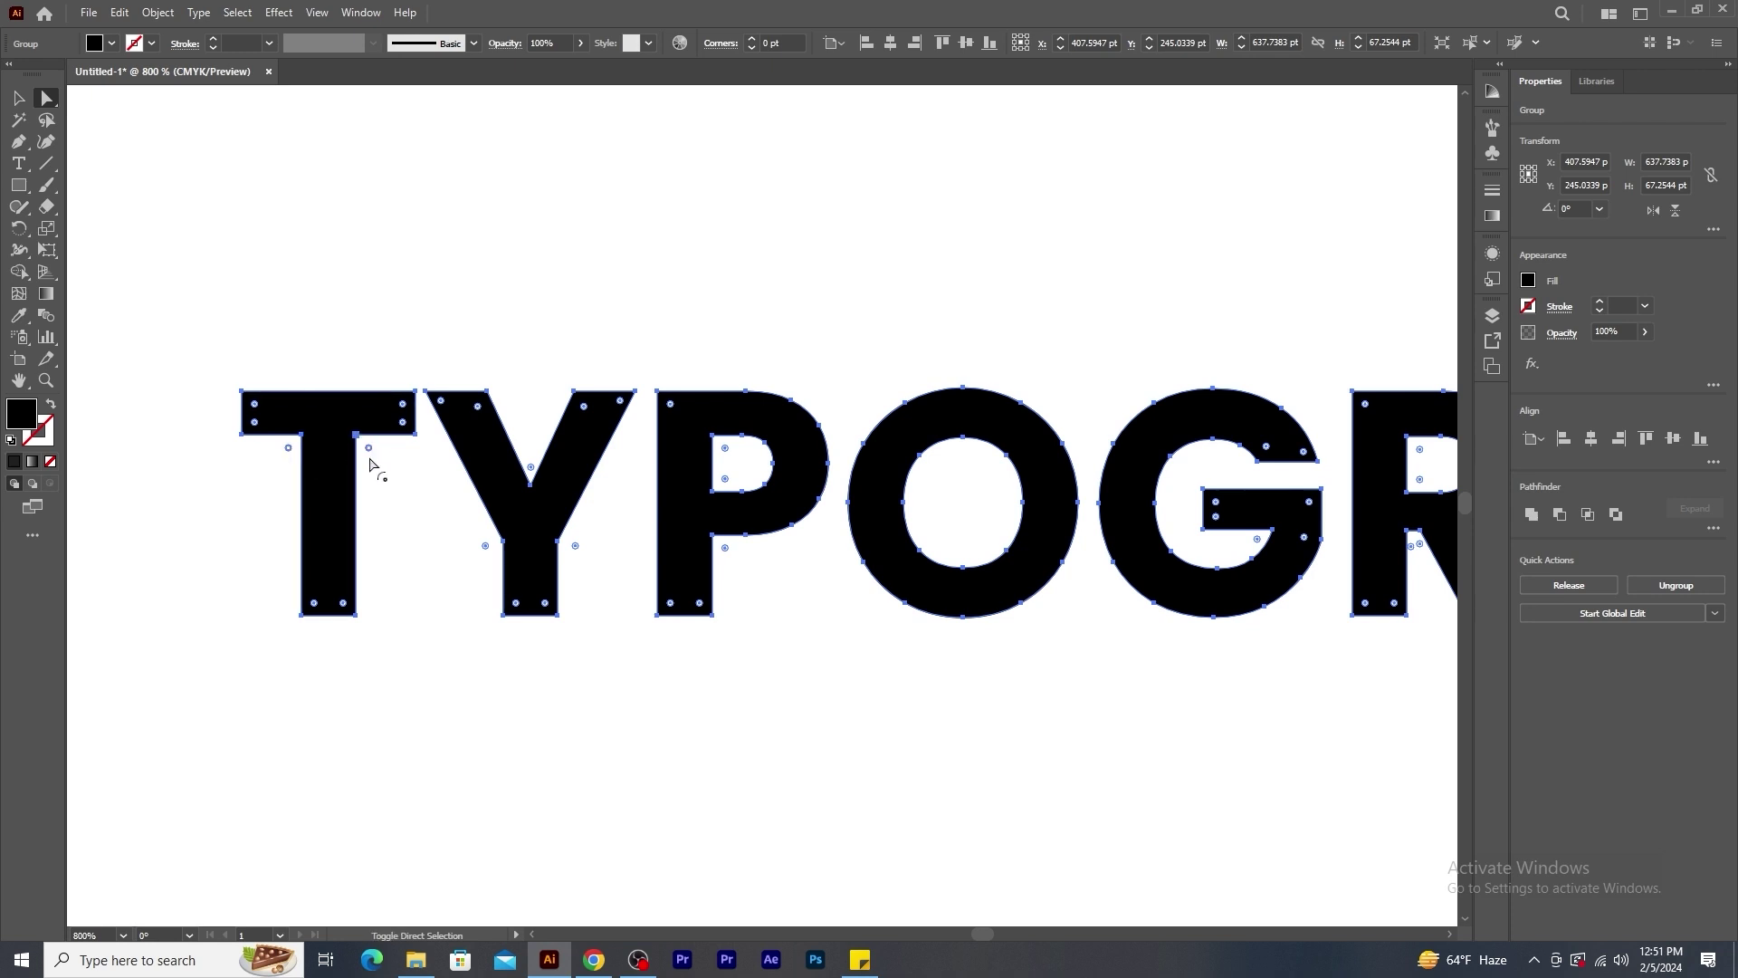
Round the T's two inner corners, the Y's inner corners and the P's lower inner corner, then zoom out.
{"action": "left_click_drag", "start_coordinate": [369, 460], "coordinate": [357, 557]}
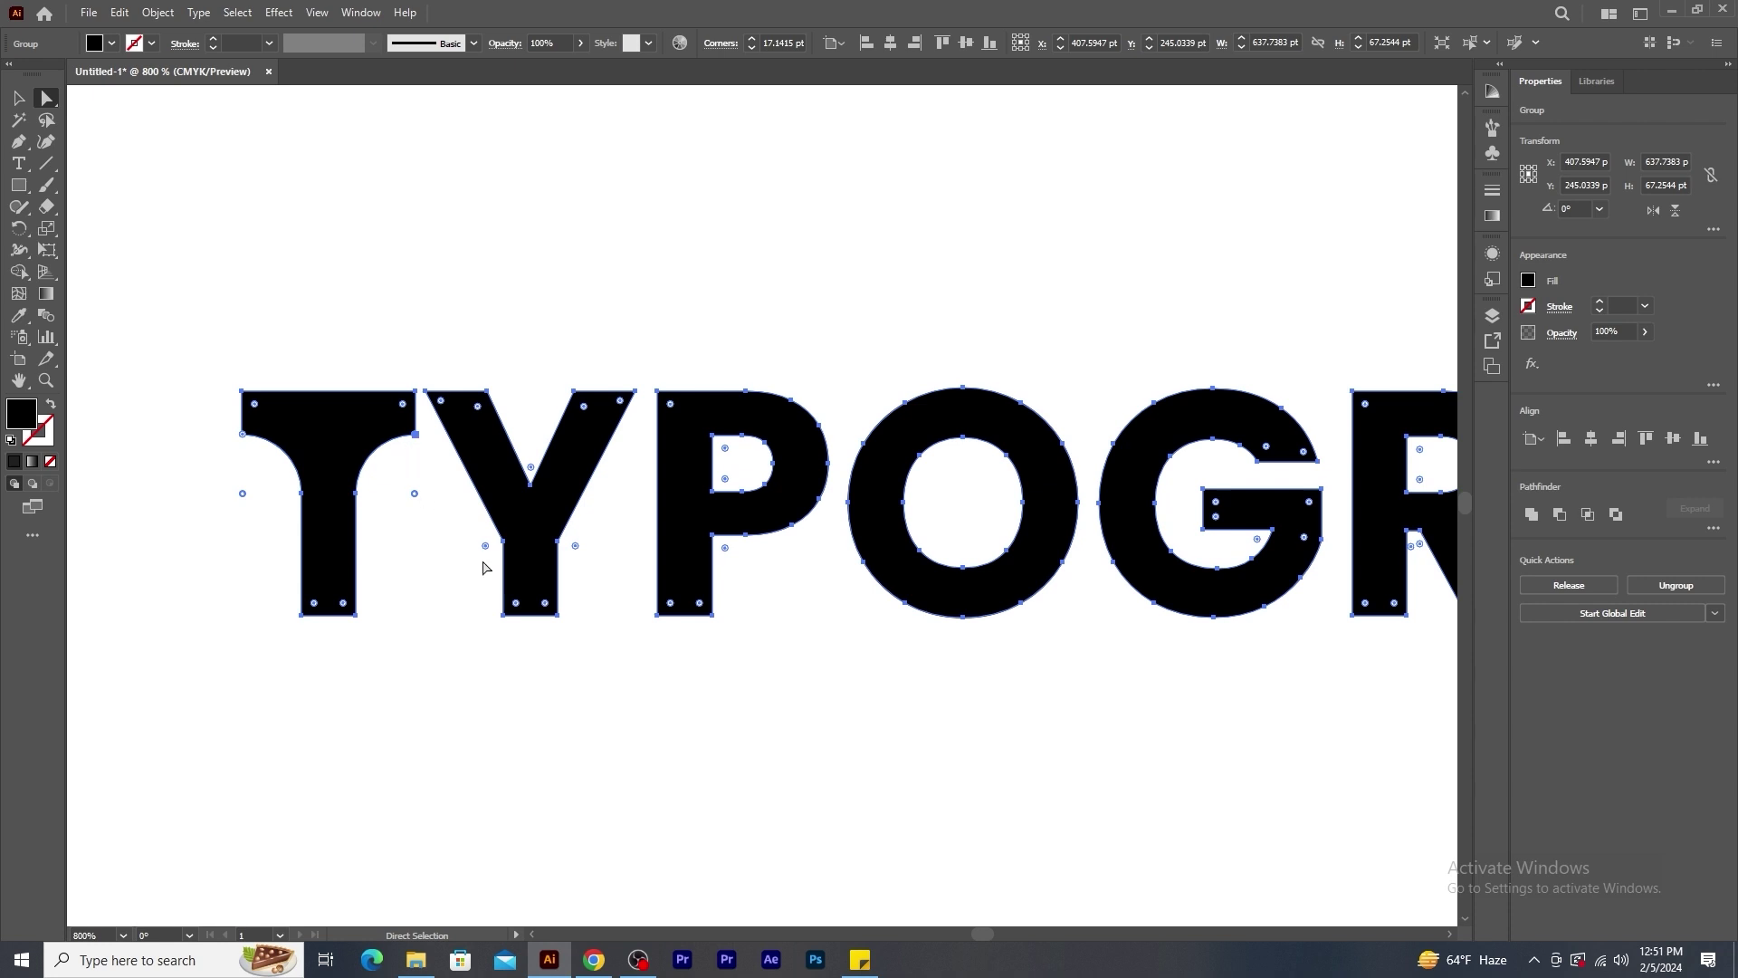
{"action": "left_click", "coordinate": [576, 548]}
{"action": "left_click_drag", "start_coordinate": [575, 548], "coordinate": [571, 900]}
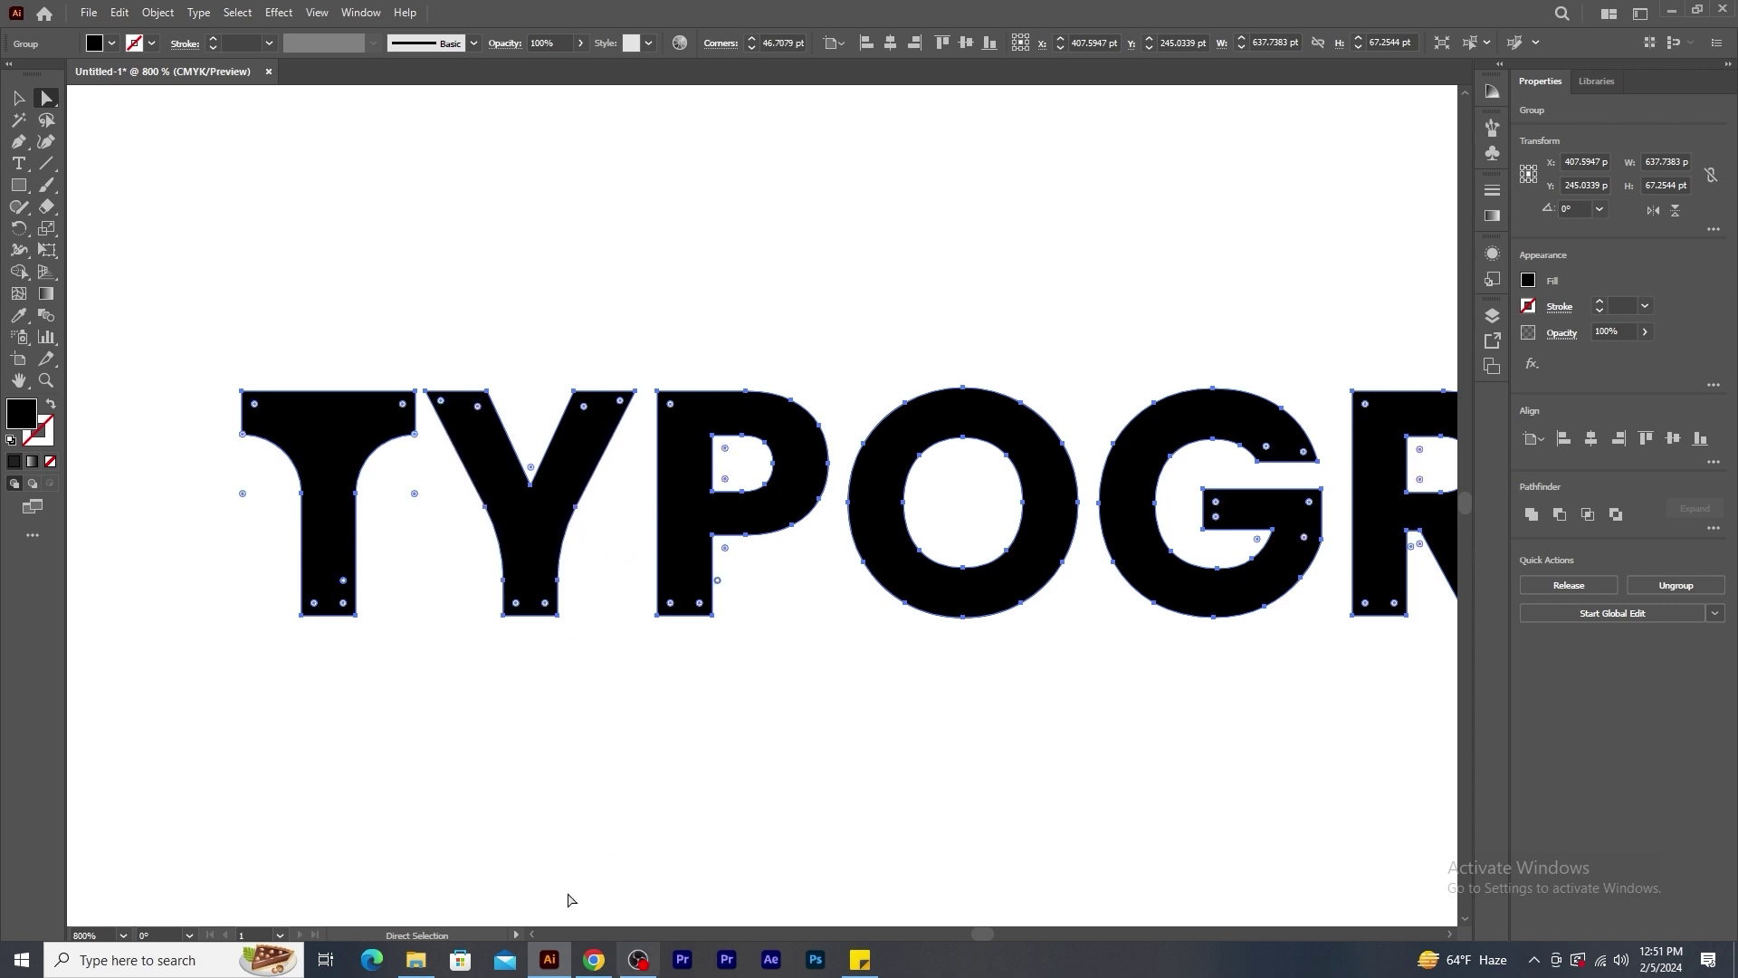
{"action": "left_click", "coordinate": [727, 550]}
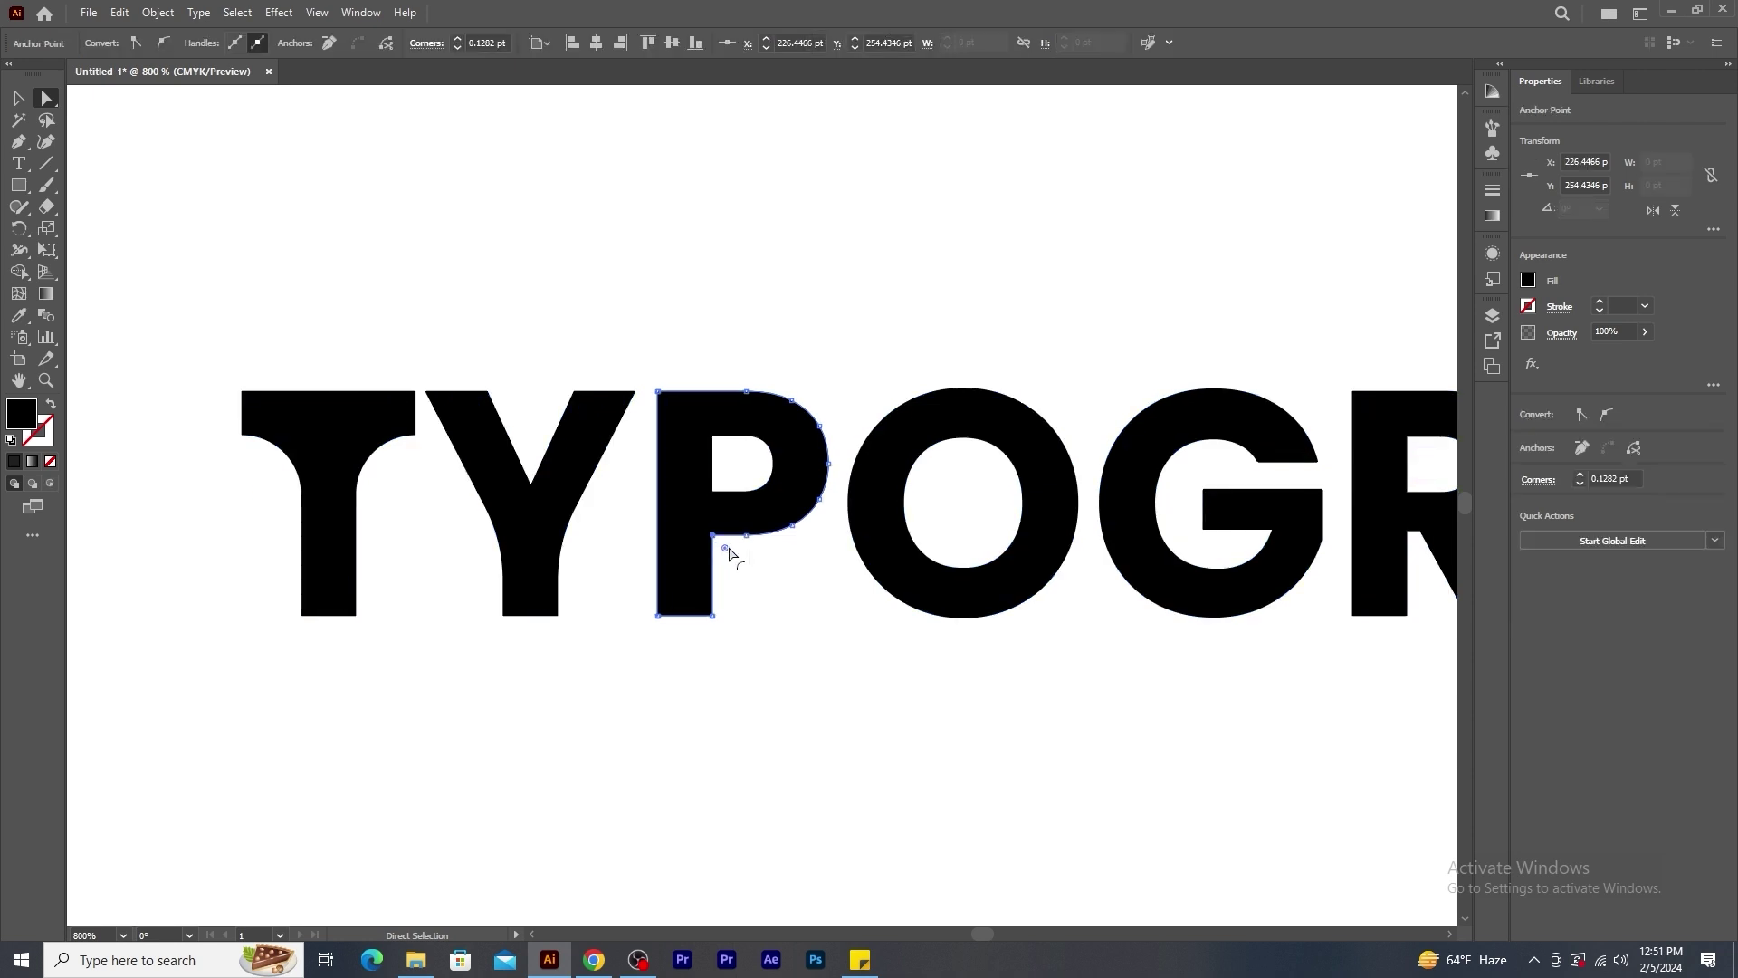
{"action": "left_click_drag", "start_coordinate": [725, 550], "coordinate": [761, 605]}
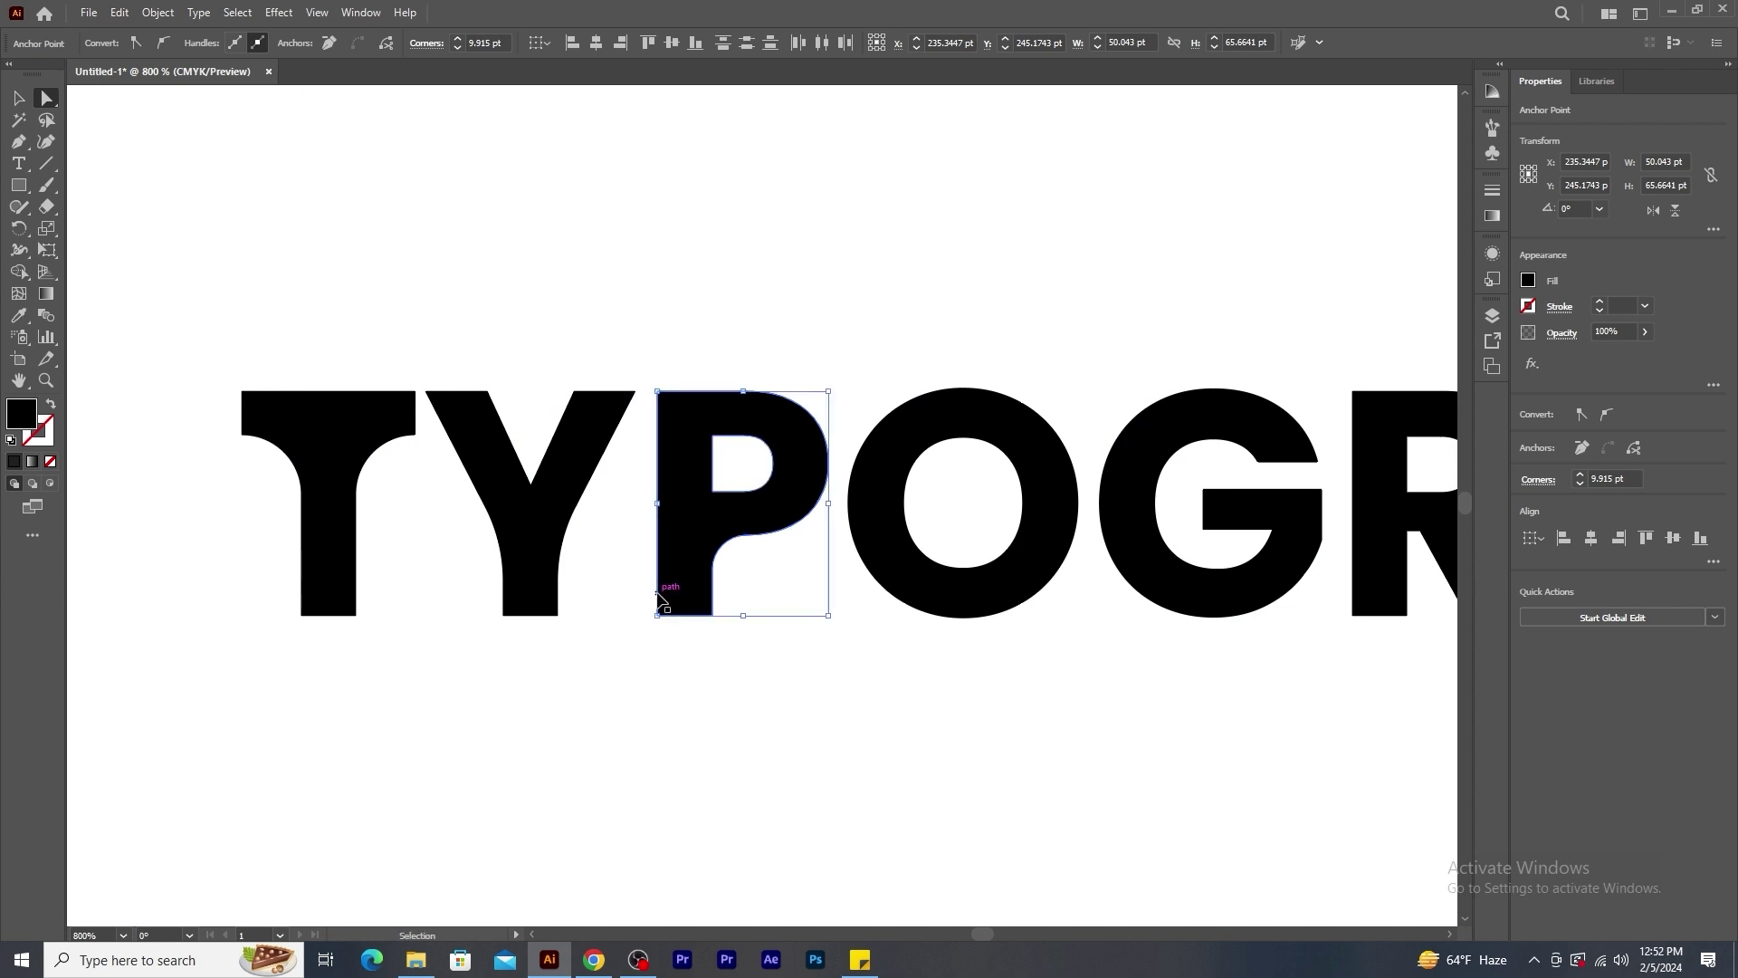
{"action": "left_click", "coordinate": [657, 598], "text": "ctrl"}
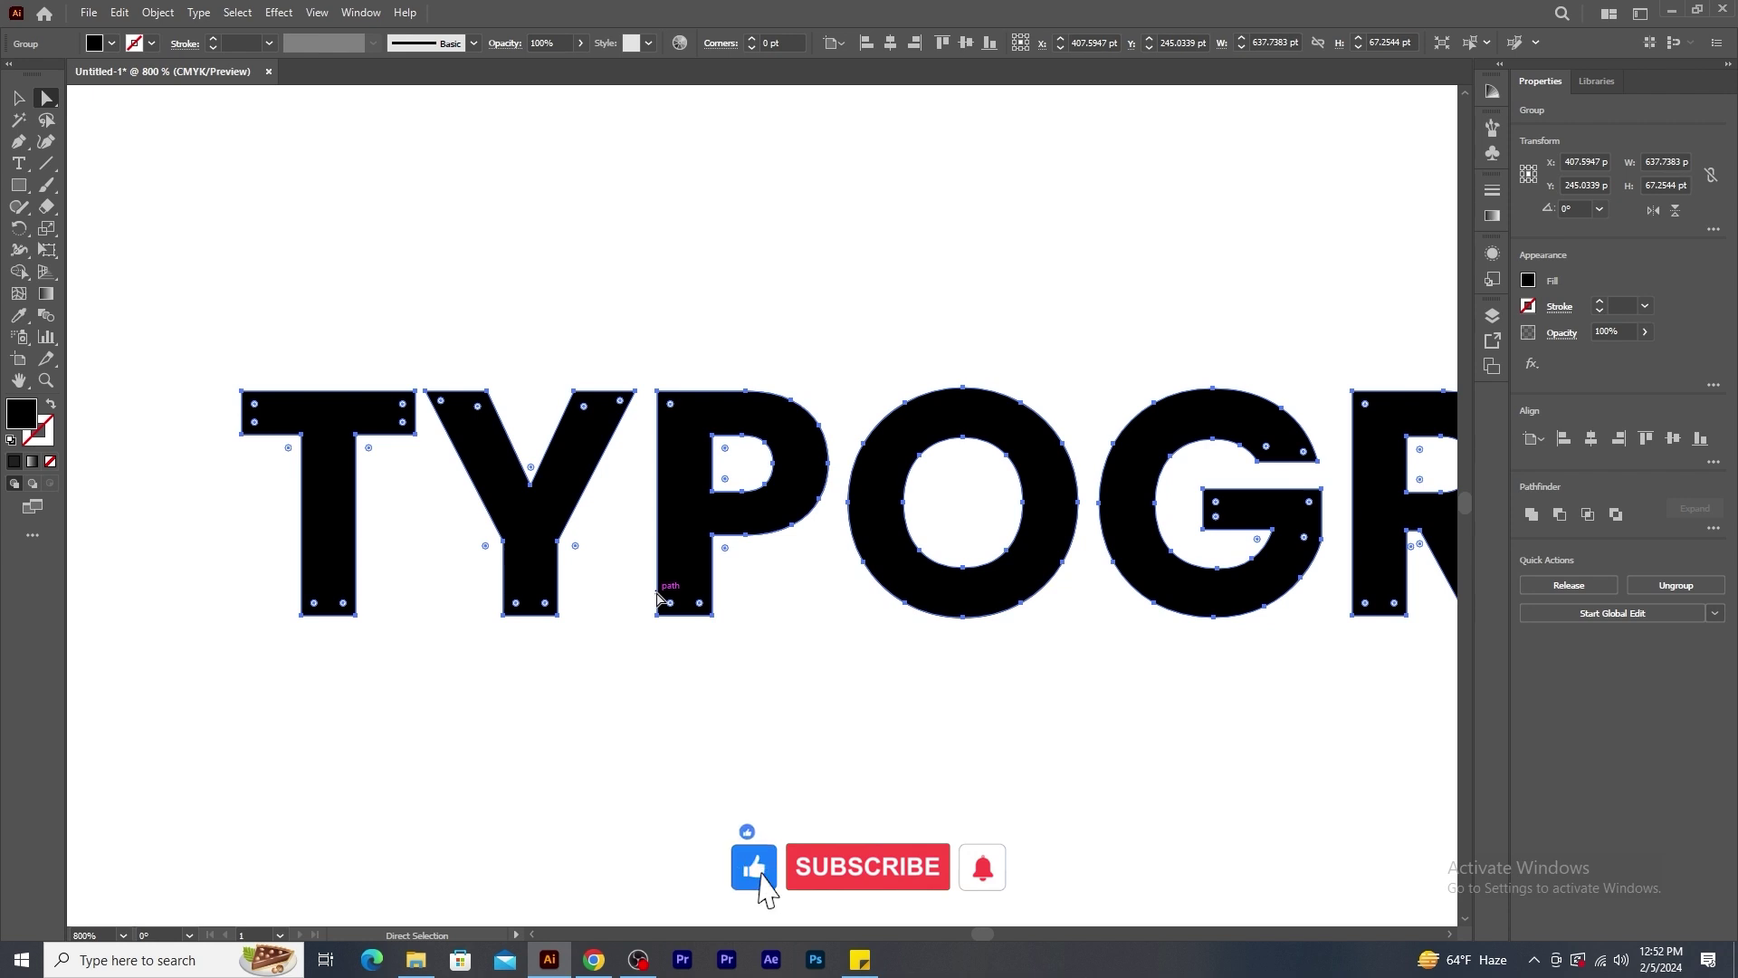
{"action": "key", "text": "ctrl+minus"}
{"action": "key", "text": "ctrl+minus"}
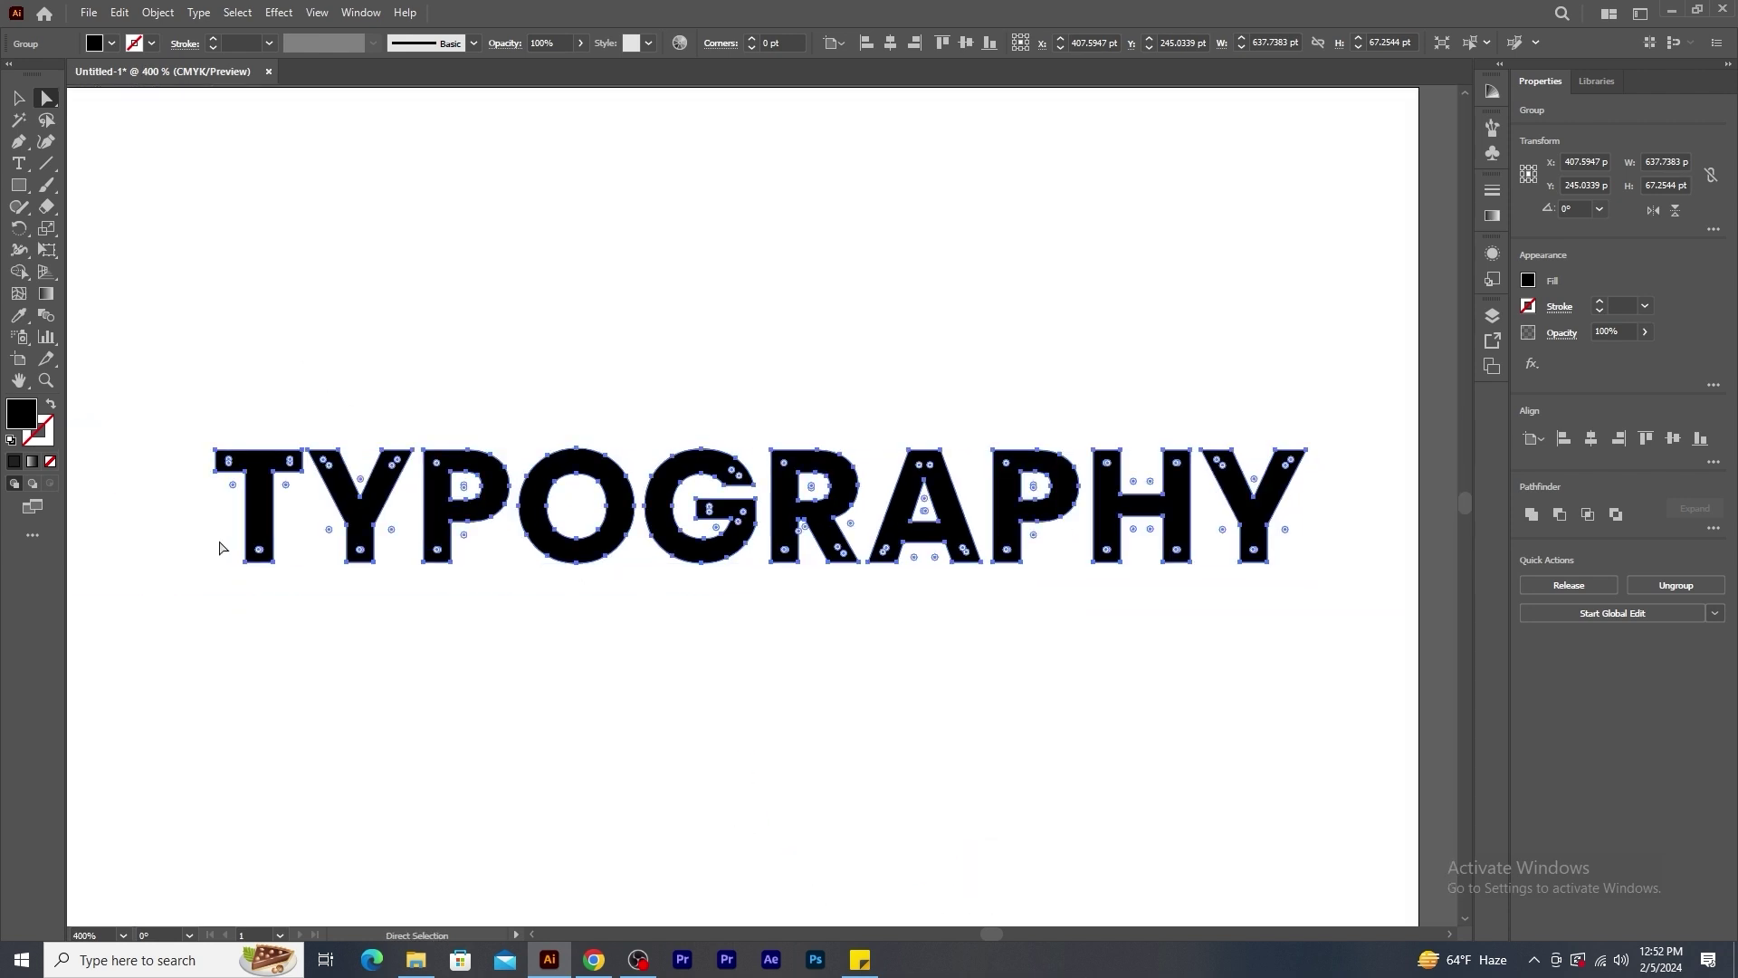
Lengthen the T's stem downward and extend the H's stems above and below.
{"action": "left_click", "coordinate": [283, 582]}
{"action": "left_click", "coordinate": [274, 562]}
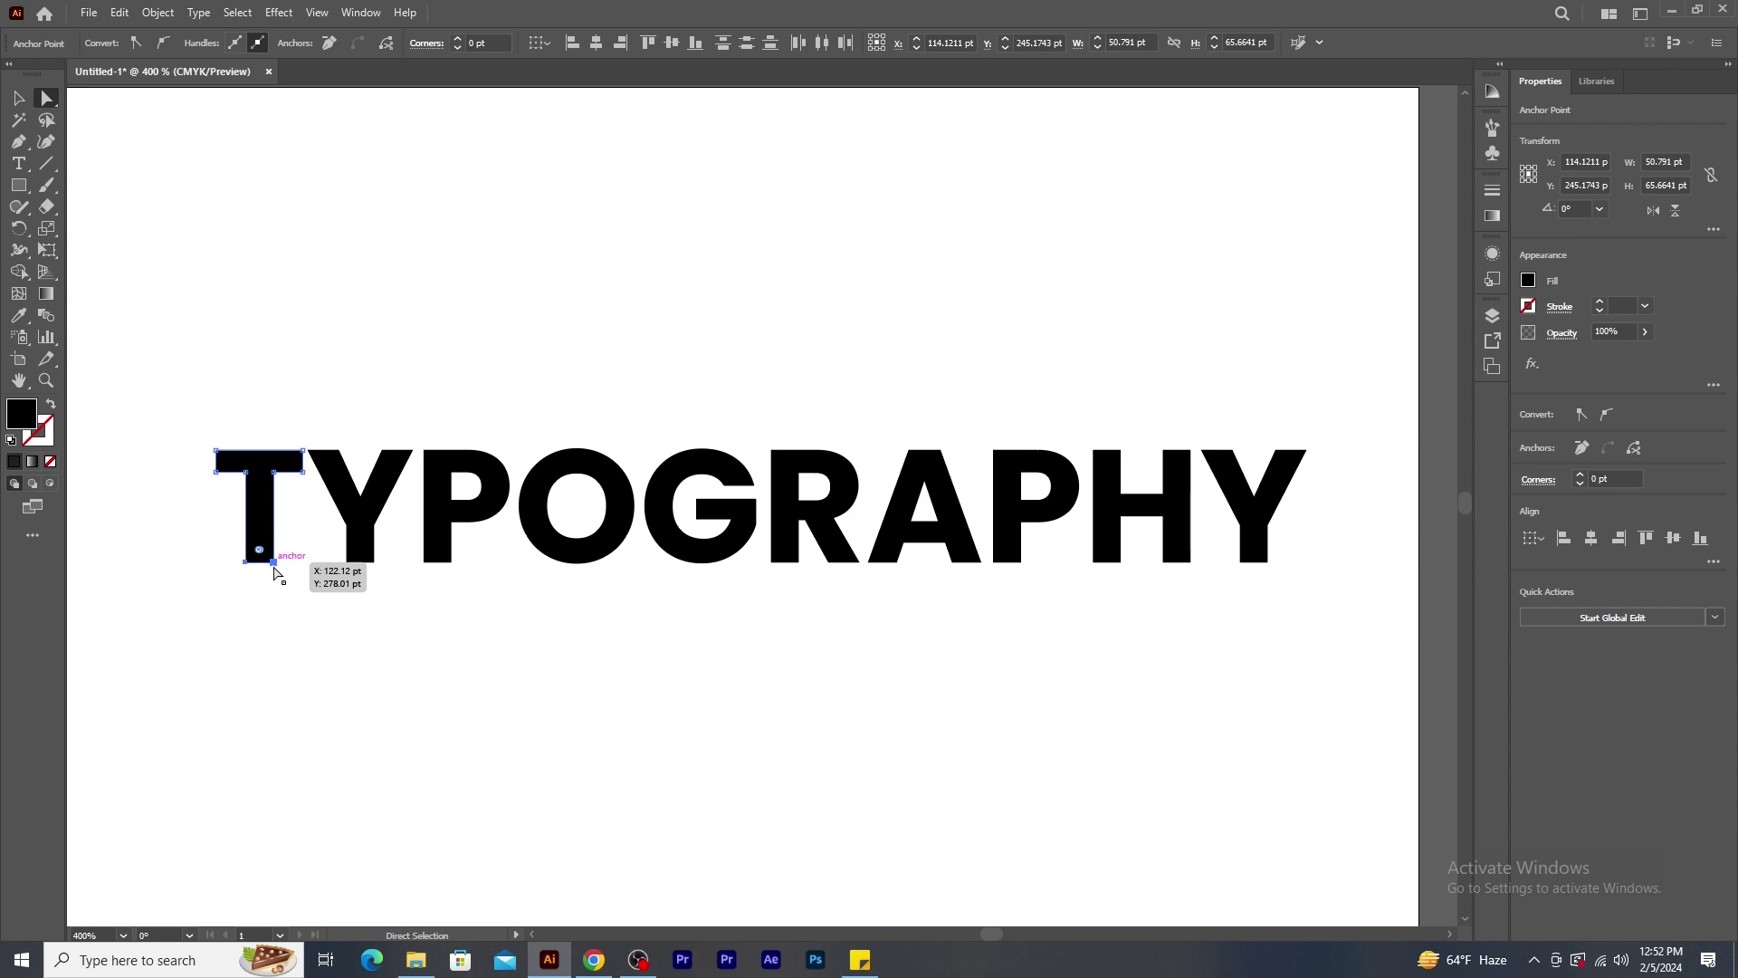
{"action": "key", "text": "shift+Down"}
{"action": "key", "text": "shift+Down"}
{"action": "key", "text": "shift+Down"}
{"action": "key", "text": "shift+Down"}
{"action": "key", "text": "shift+Down"}
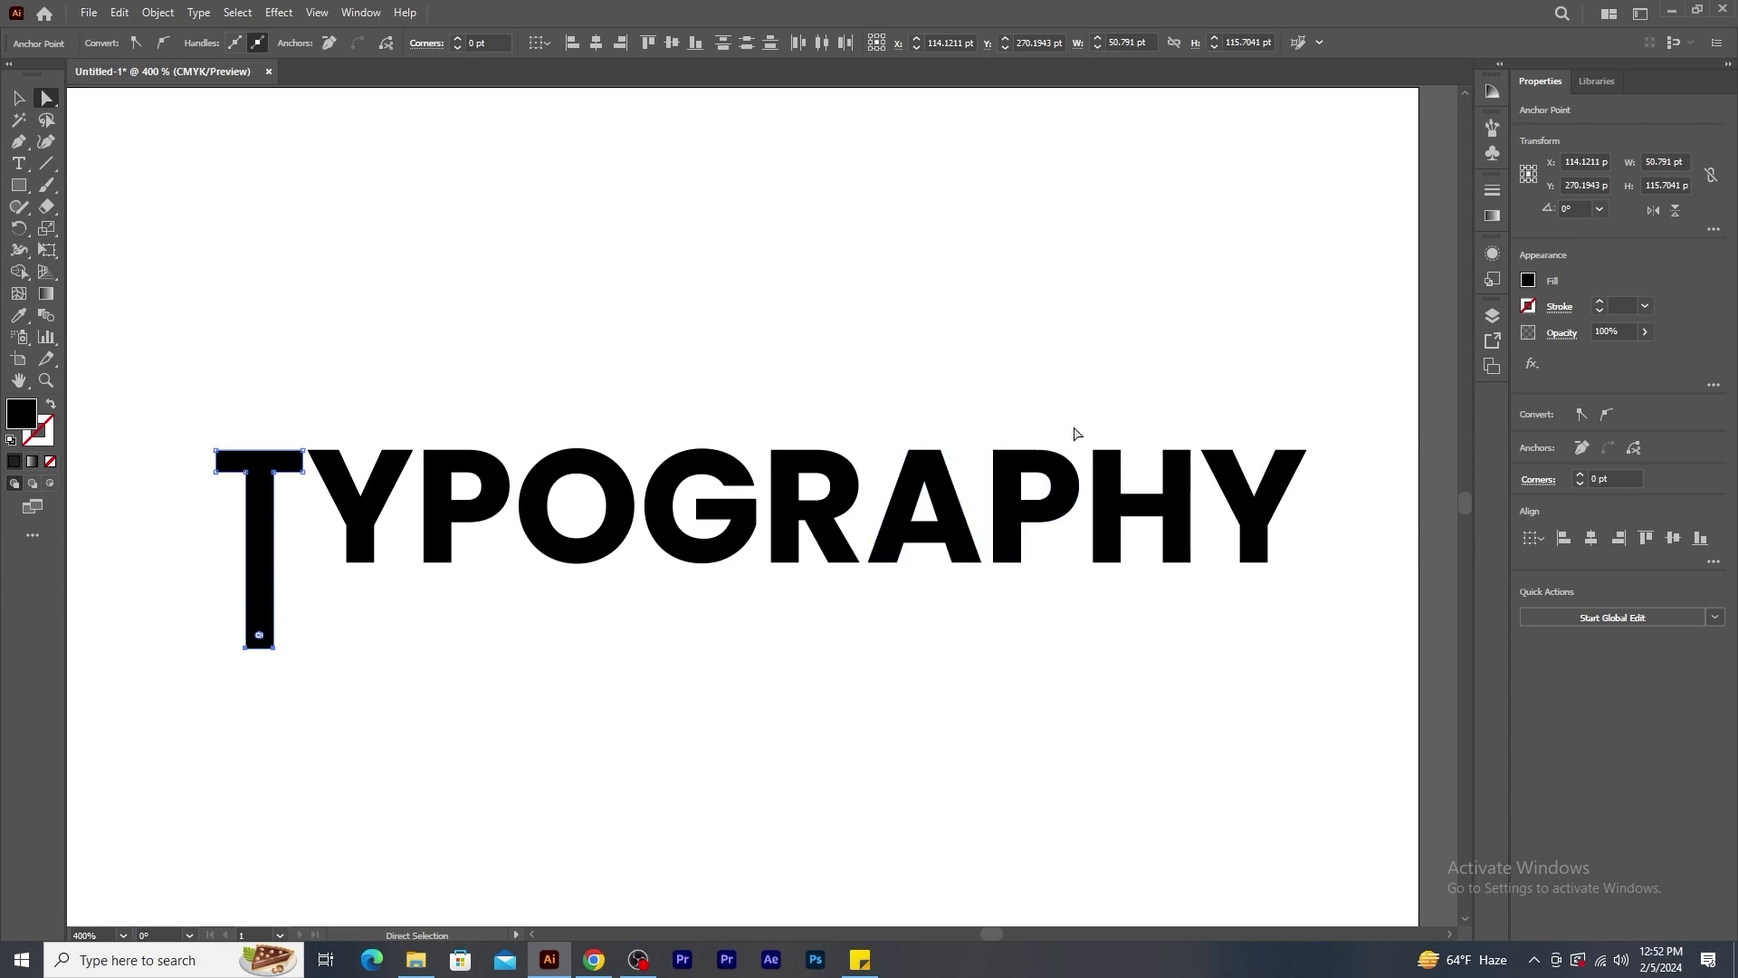
{"action": "left_click_drag", "start_coordinate": [1078, 433], "coordinate": [1143, 472]}
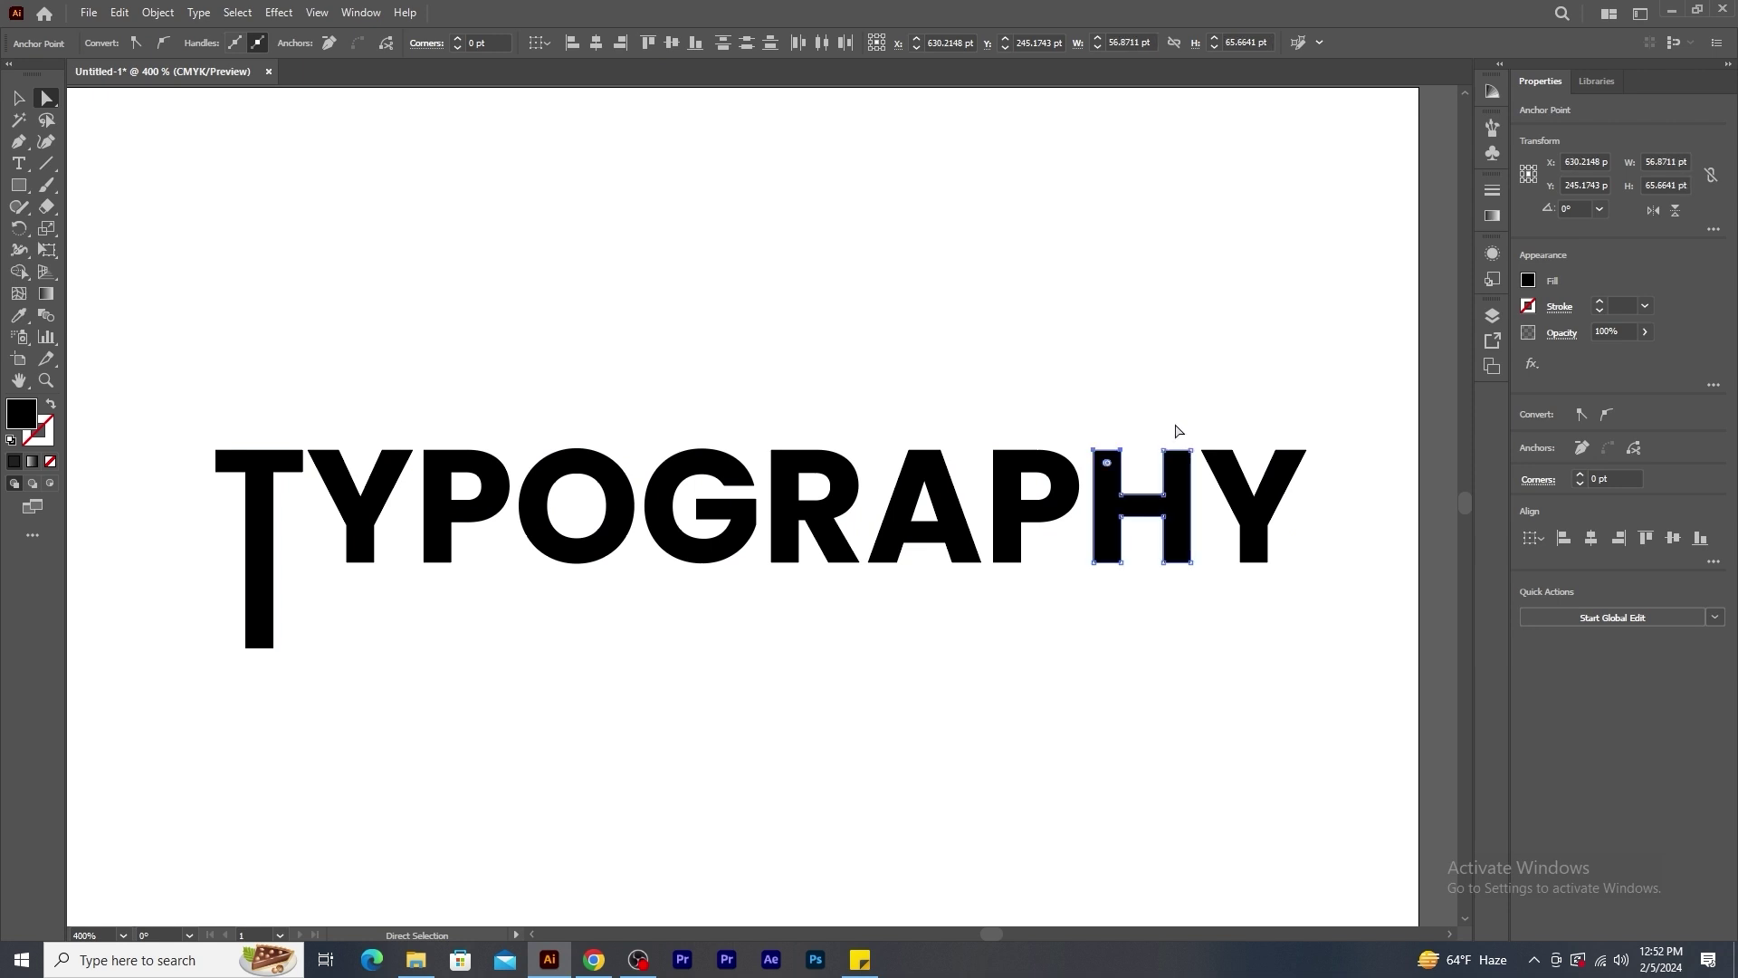
{"action": "key", "text": "shift+Up"}
{"action": "key", "text": "shift+Up"}
{"action": "key", "text": "shift+Up"}
{"action": "key", "text": "shift+Up"}
{"action": "key", "text": "shift+Up"}
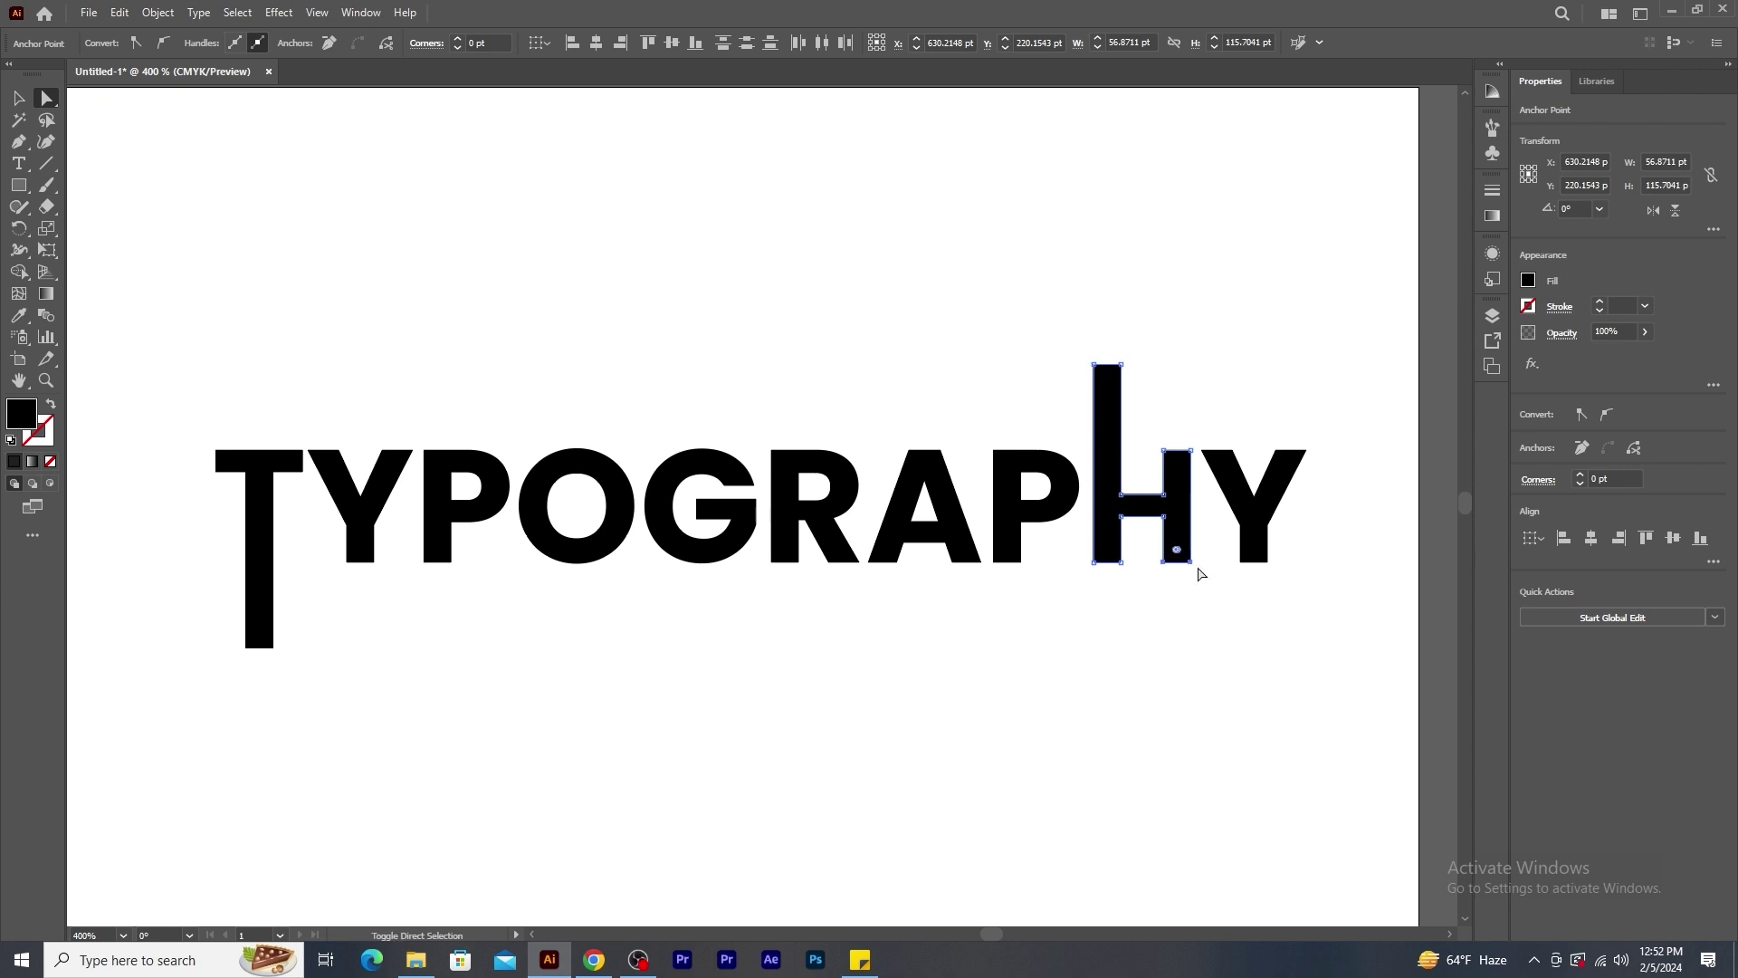
{"action": "key", "text": "shift+Down"}
{"action": "key", "text": "shift+Down"}
{"action": "key", "text": "shift+Down"}
{"action": "key", "text": "shift+Down"}
{"action": "key", "text": "shift+Down"}
{"action": "key", "text": "shift+Down"}
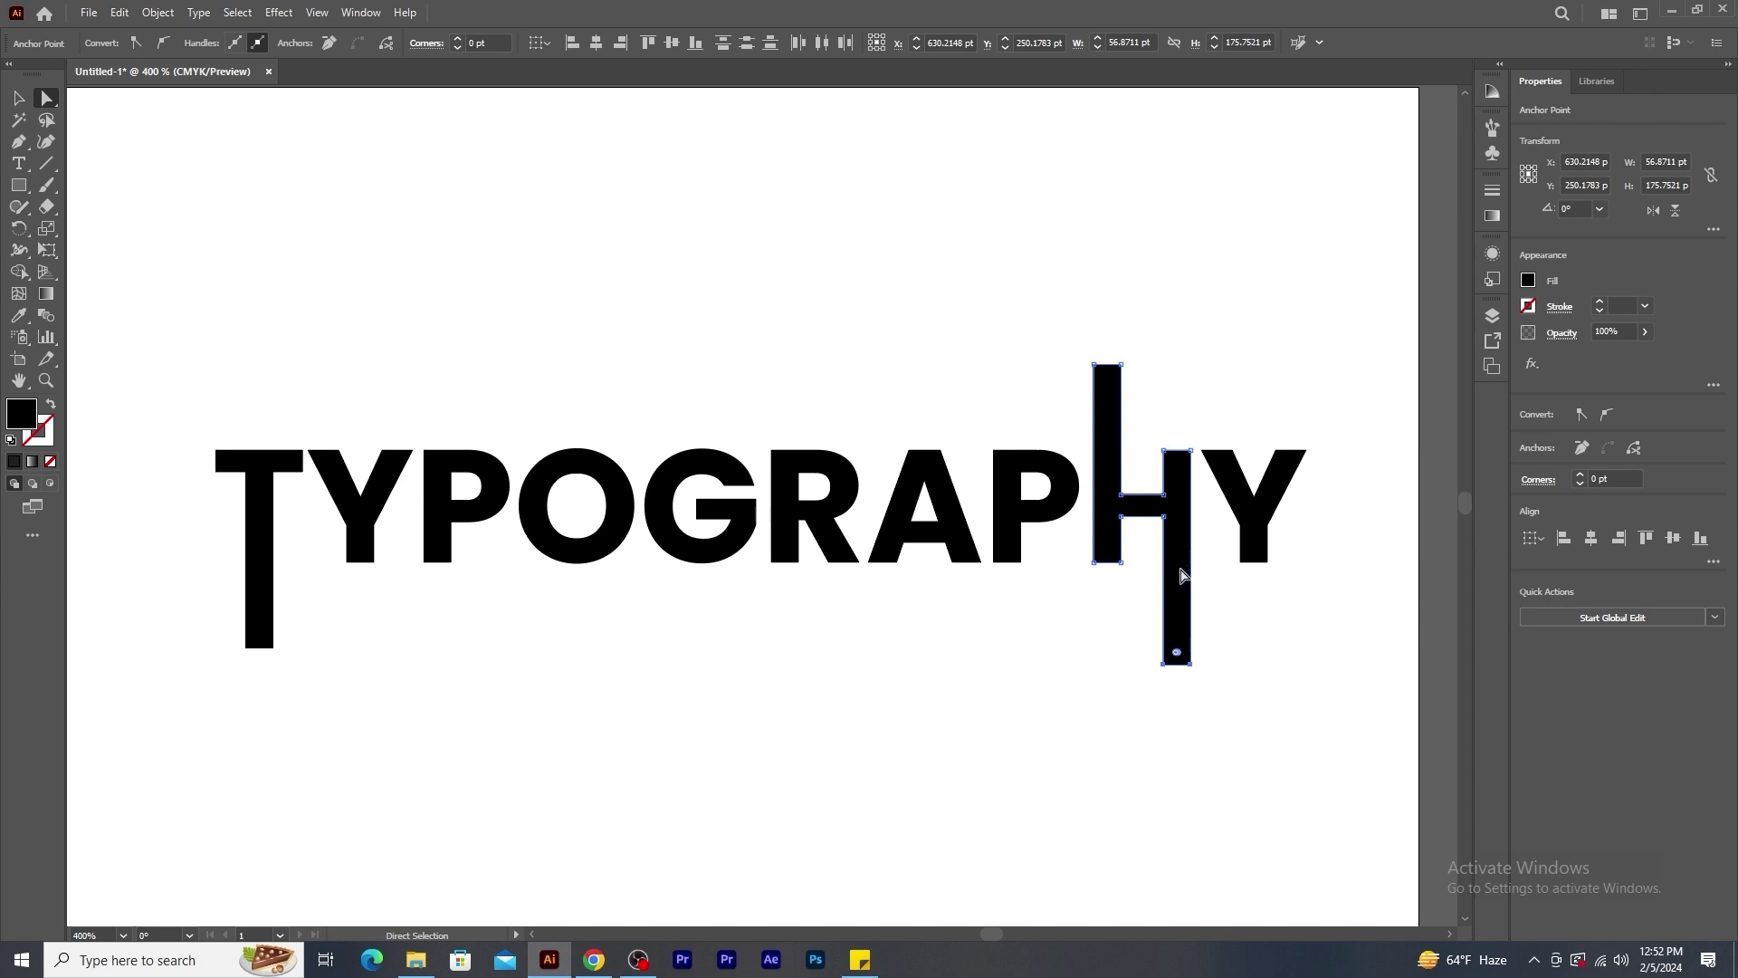
Drop the Y, P and R stems lower and raise the top of the H's right stem.
{"action": "left_click_drag", "start_coordinate": [334, 584], "coordinate": [402, 552]}
{"action": "key", "text": "shift+Down"}
{"action": "key", "text": "shift+Down"}
{"action": "key", "text": "shift+Down"}
{"action": "left_click_drag", "start_coordinate": [409, 559], "coordinate": [494, 581]}
{"action": "key", "text": "shift+Down"}
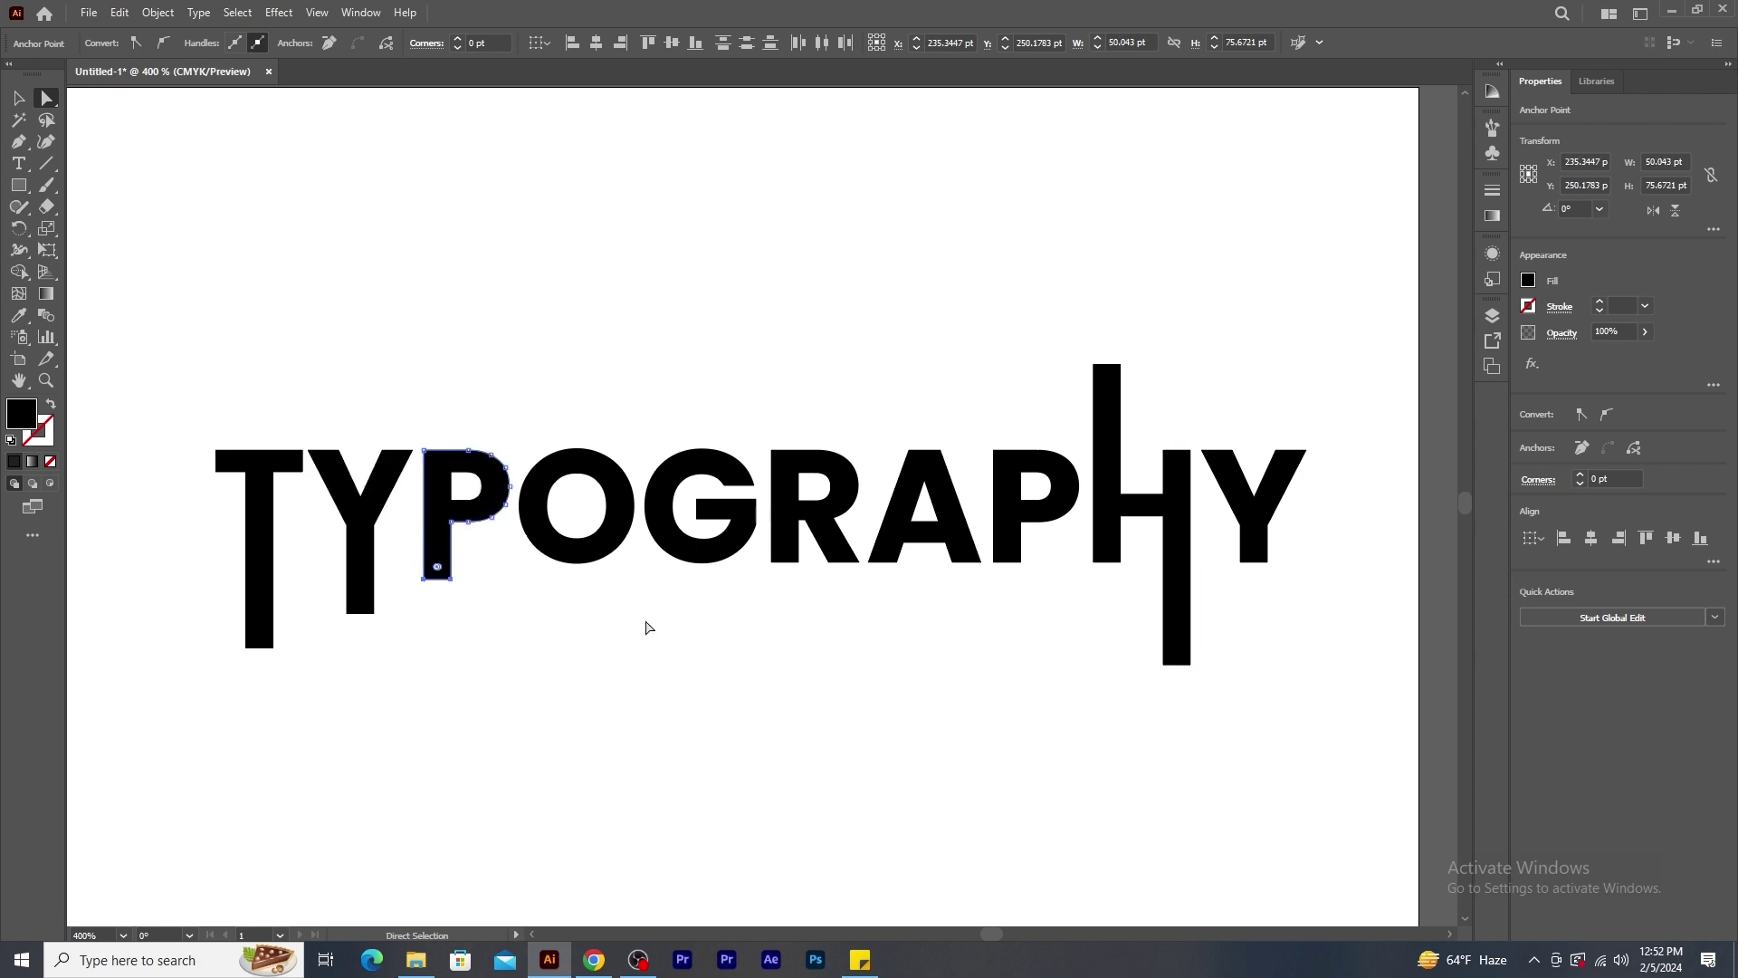
{"action": "left_click_drag", "start_coordinate": [760, 551], "coordinate": [811, 578]}
{"action": "key", "text": "shift+Down"}
{"action": "key", "text": "shift+Down"}
{"action": "key", "text": "shift+Down"}
{"action": "key", "text": "shift+Down"}
{"action": "left_click", "coordinate": [1255, 580]}
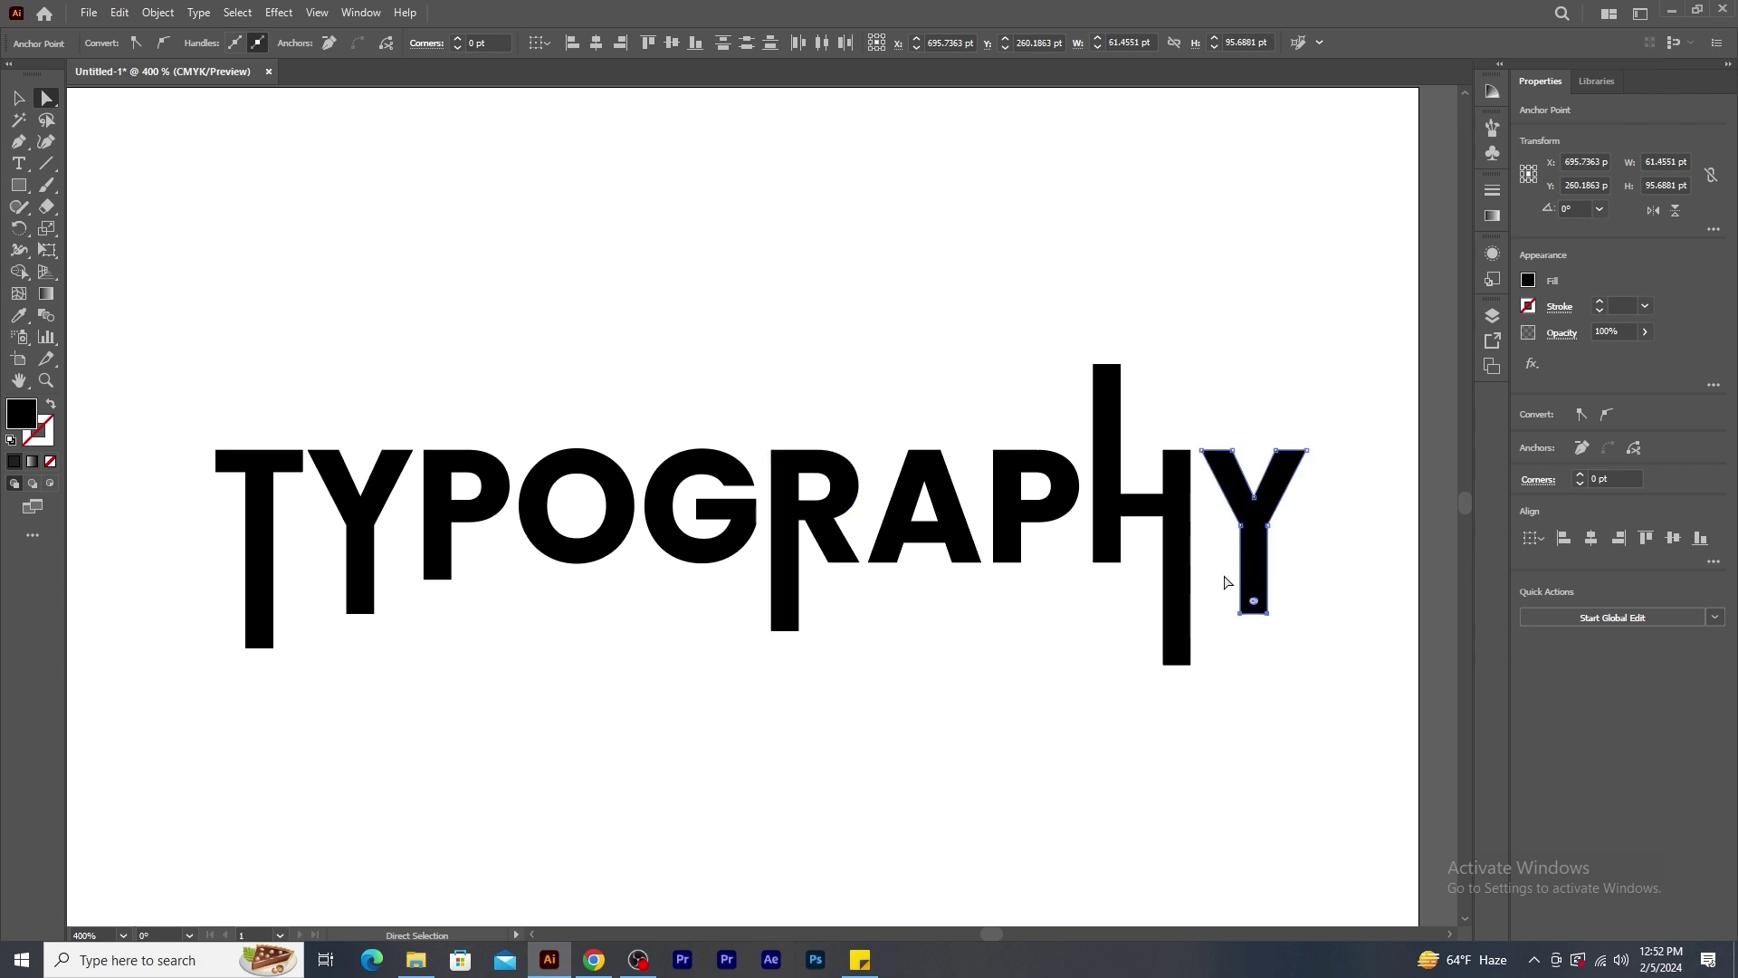
{"action": "left_click_drag", "start_coordinate": [1159, 428], "coordinate": [1201, 468]}
{"action": "key", "text": "shift+Up"}
{"action": "key", "text": "shift+Up"}
{"action": "left_click", "coordinate": [1041, 655]}
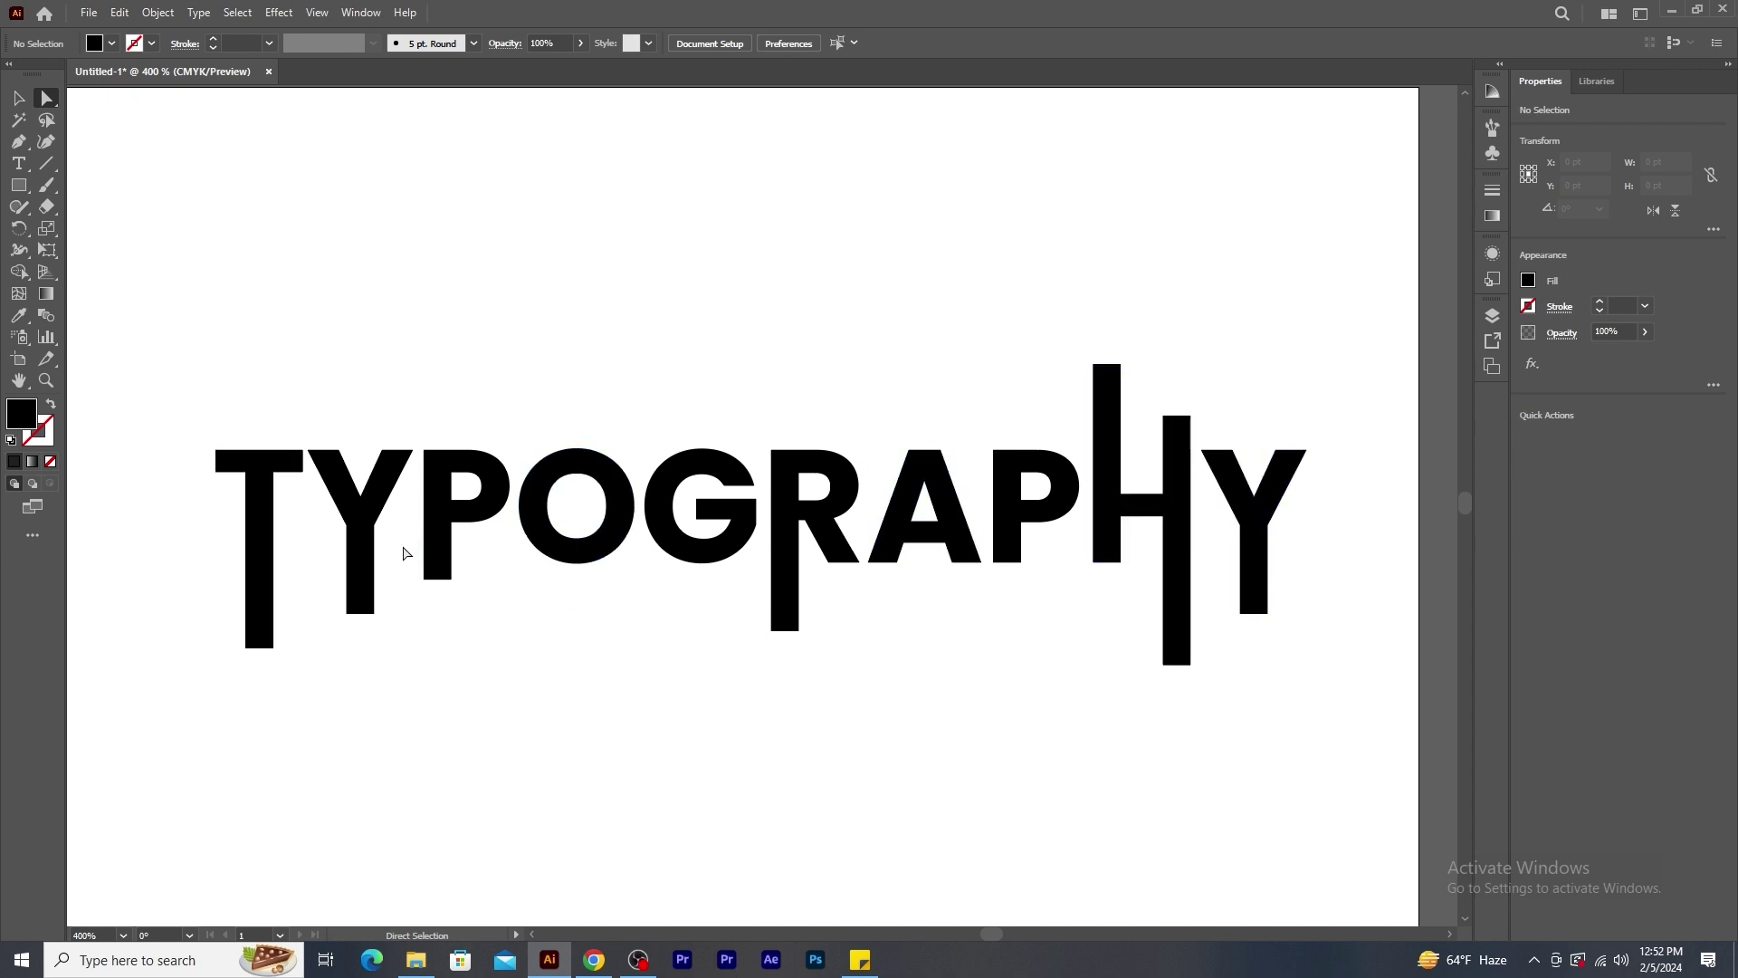
Draw a black bar under POG and a shortened Alt-dragged copy under RAPH.
{"action": "left_click", "coordinate": [18, 185]}
{"action": "left_click_drag", "start_coordinate": [423, 585], "coordinate": [758, 614]}
{"action": "key", "text": "v"}
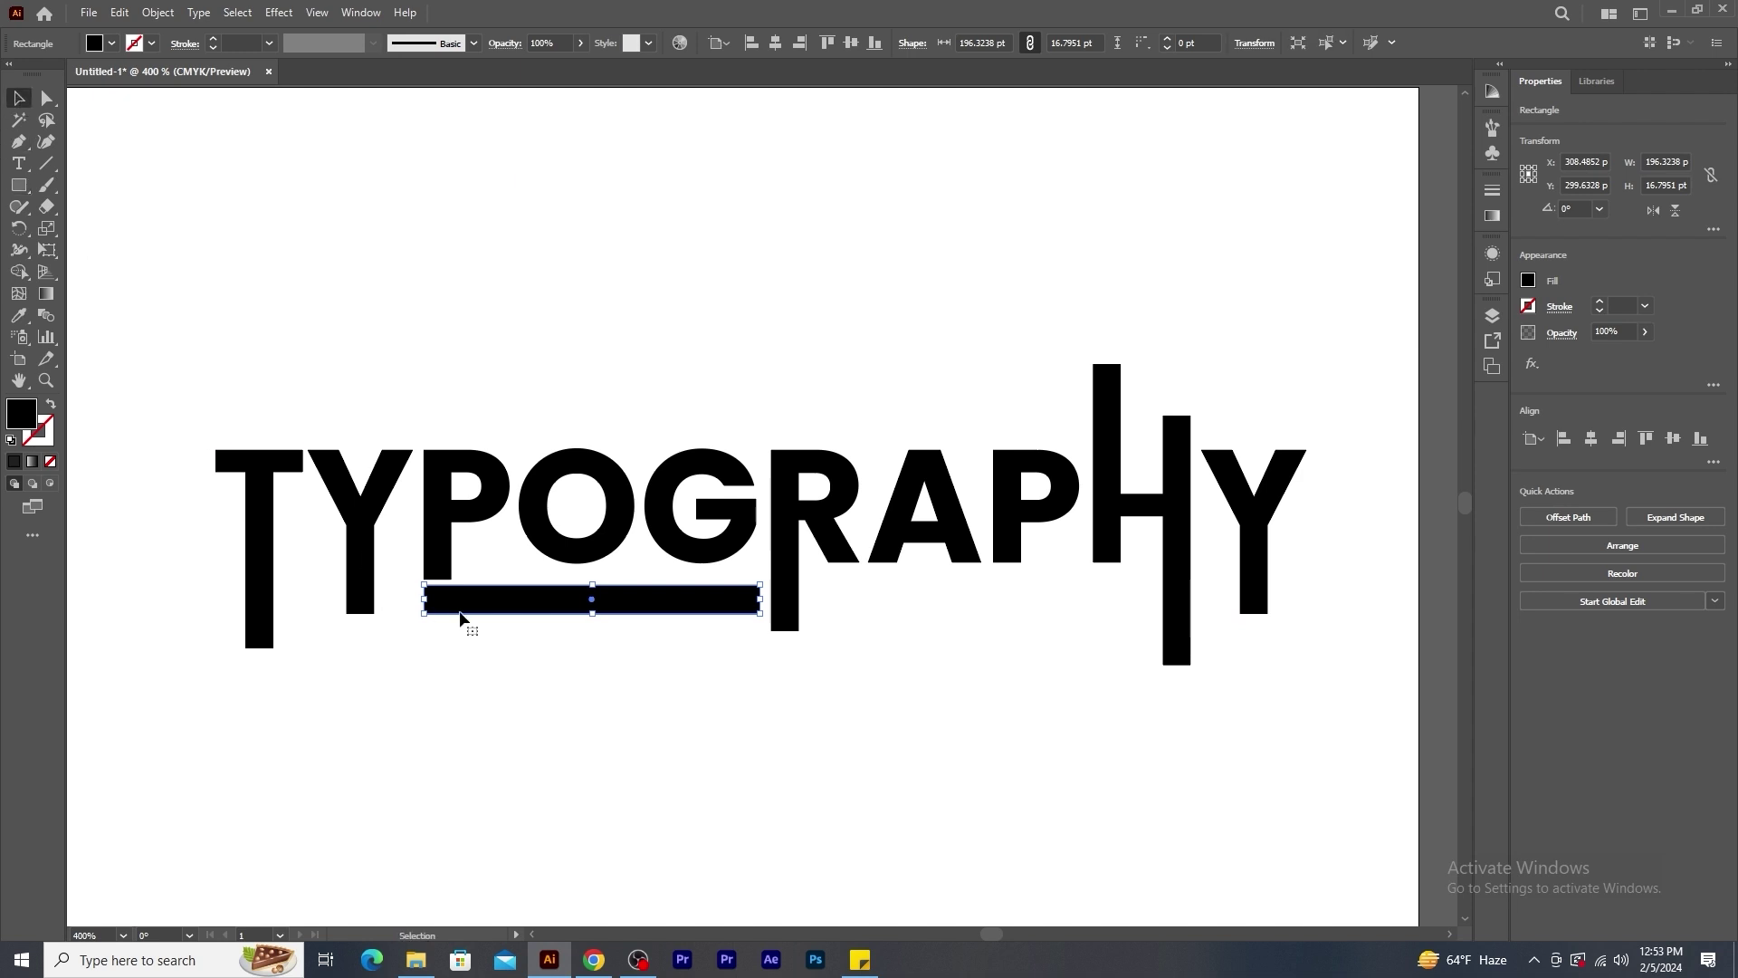
{"action": "left_click_drag", "start_coordinate": [468, 619], "coordinate": [895, 609]}
{"action": "left_click_drag", "start_coordinate": [1165, 599], "coordinate": [1159, 598]}
{"action": "left_click", "coordinate": [974, 754]}
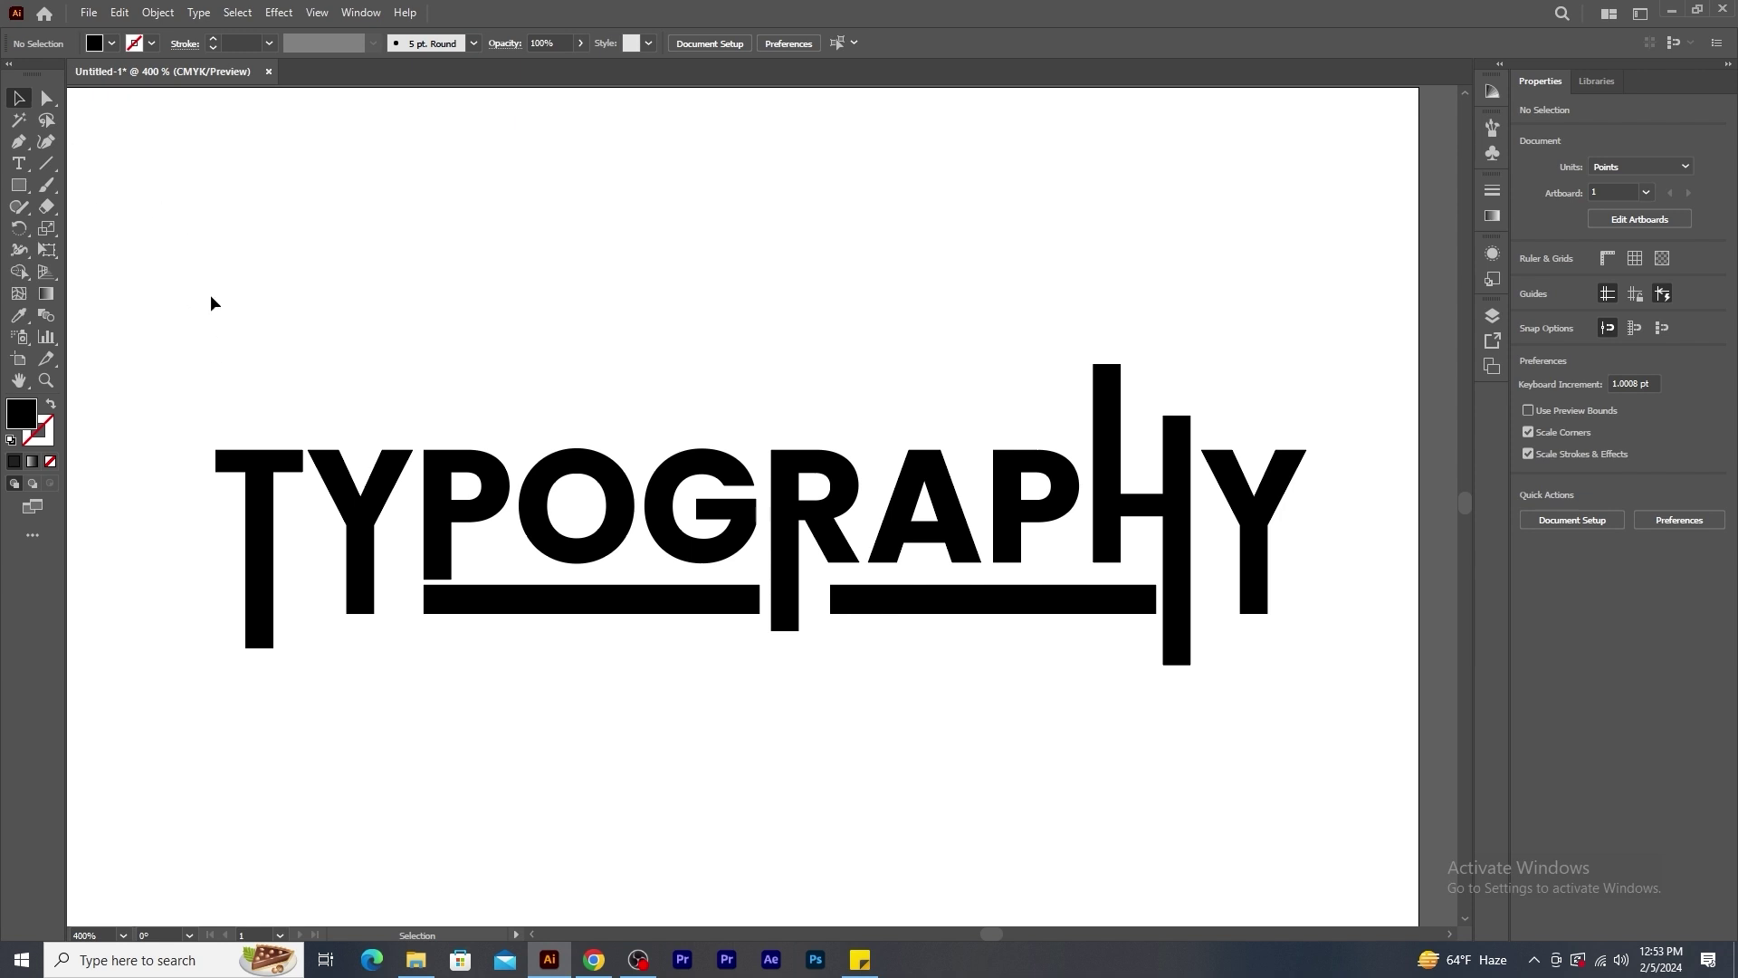
Select the word and bars, zoom out, and scale the design down toward the top-left.
{"action": "left_click_drag", "start_coordinate": [211, 302], "coordinate": [1331, 742]}
{"action": "key", "text": "ctrl+minus"}
{"action": "key", "text": "a"}
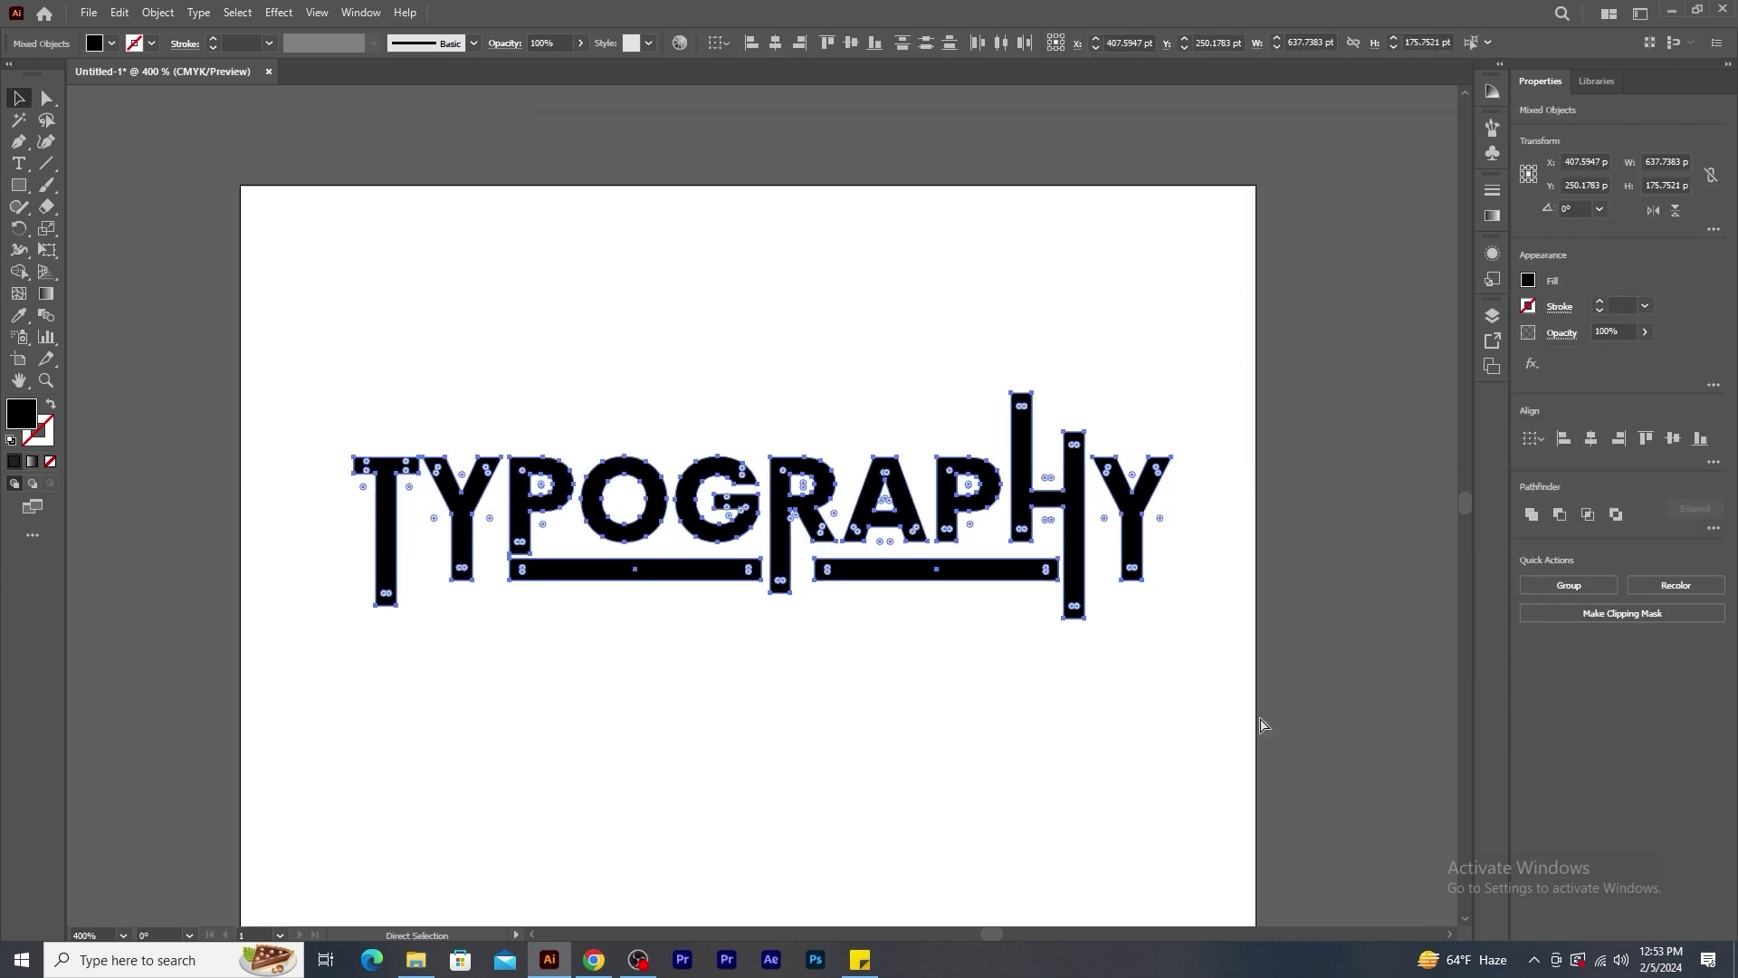
{"action": "key", "text": "ctrl+minus"}
{"action": "left_click_drag", "start_coordinate": [956, 496], "coordinate": [516, 220]}
{"action": "left_click_drag", "start_coordinate": [408, 258], "coordinate": [335, 348]}
Paste the headline 'Transforming Concepts into Visual Masterpieces.' as a new text object.
{"action": "key", "text": "z"}
{"action": "left_click", "coordinate": [698, 535]}
{"action": "left_click_drag", "start_coordinate": [698, 535], "coordinate": [770, 415]}
{"action": "key", "text": "ctrl+shift+a"}
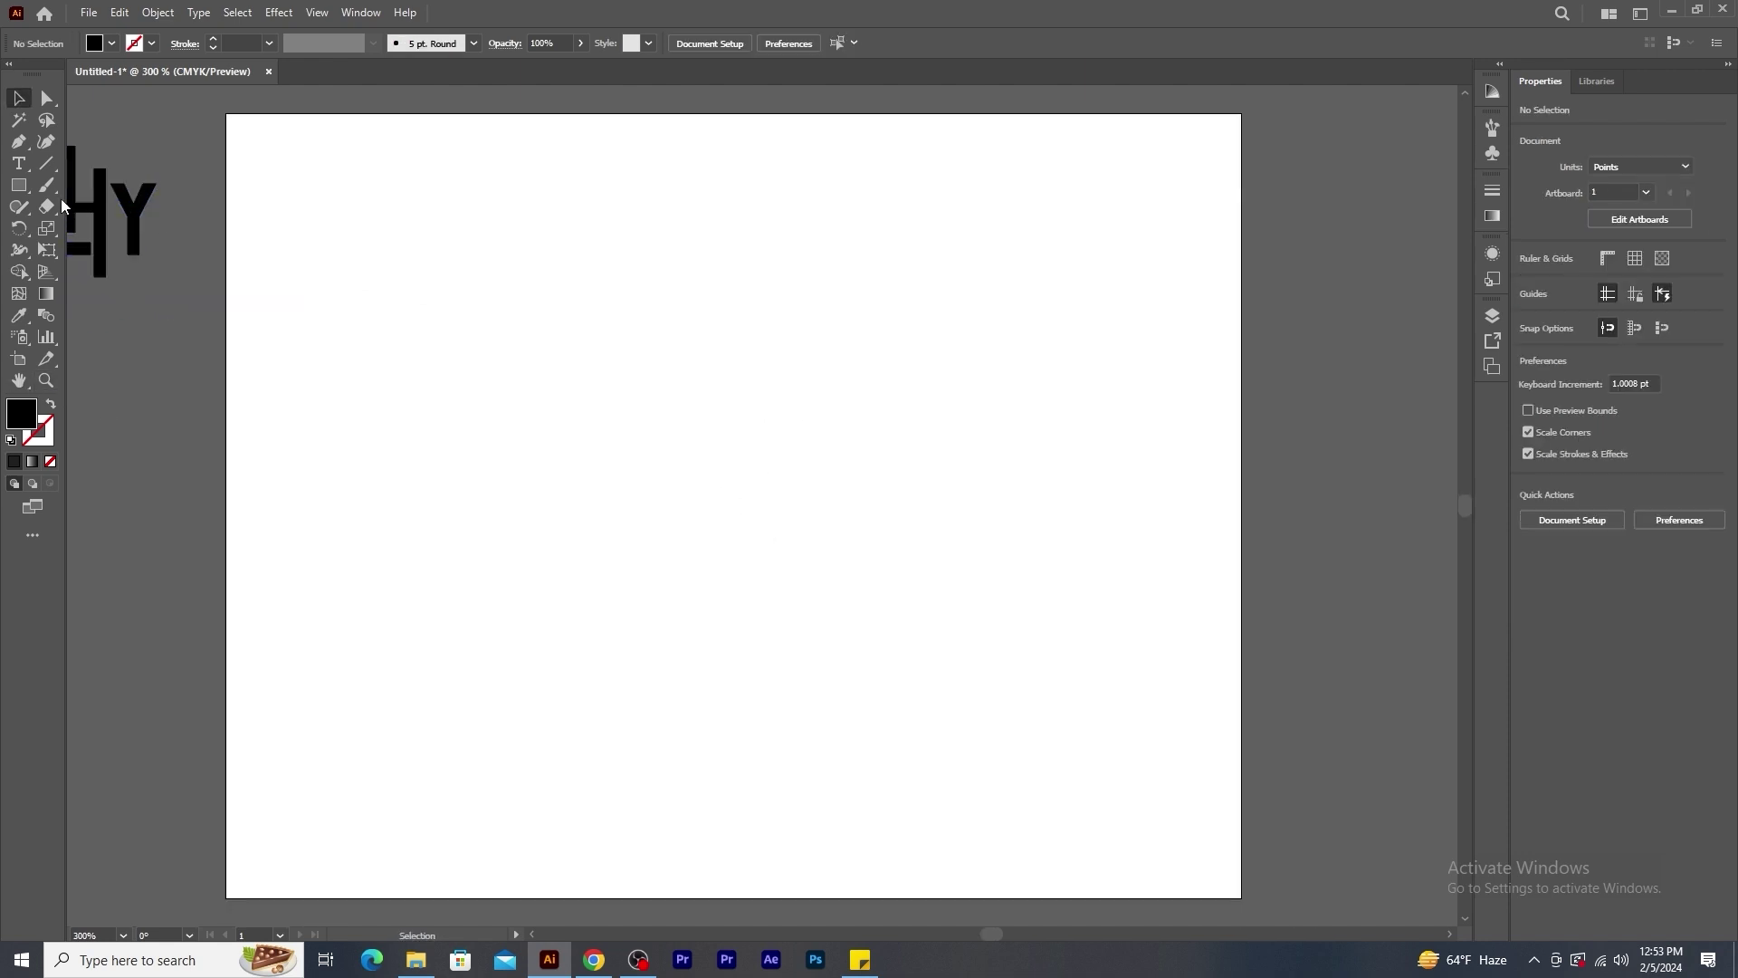
{"action": "left_click", "coordinate": [18, 163]}
{"action": "left_click", "coordinate": [489, 288]}
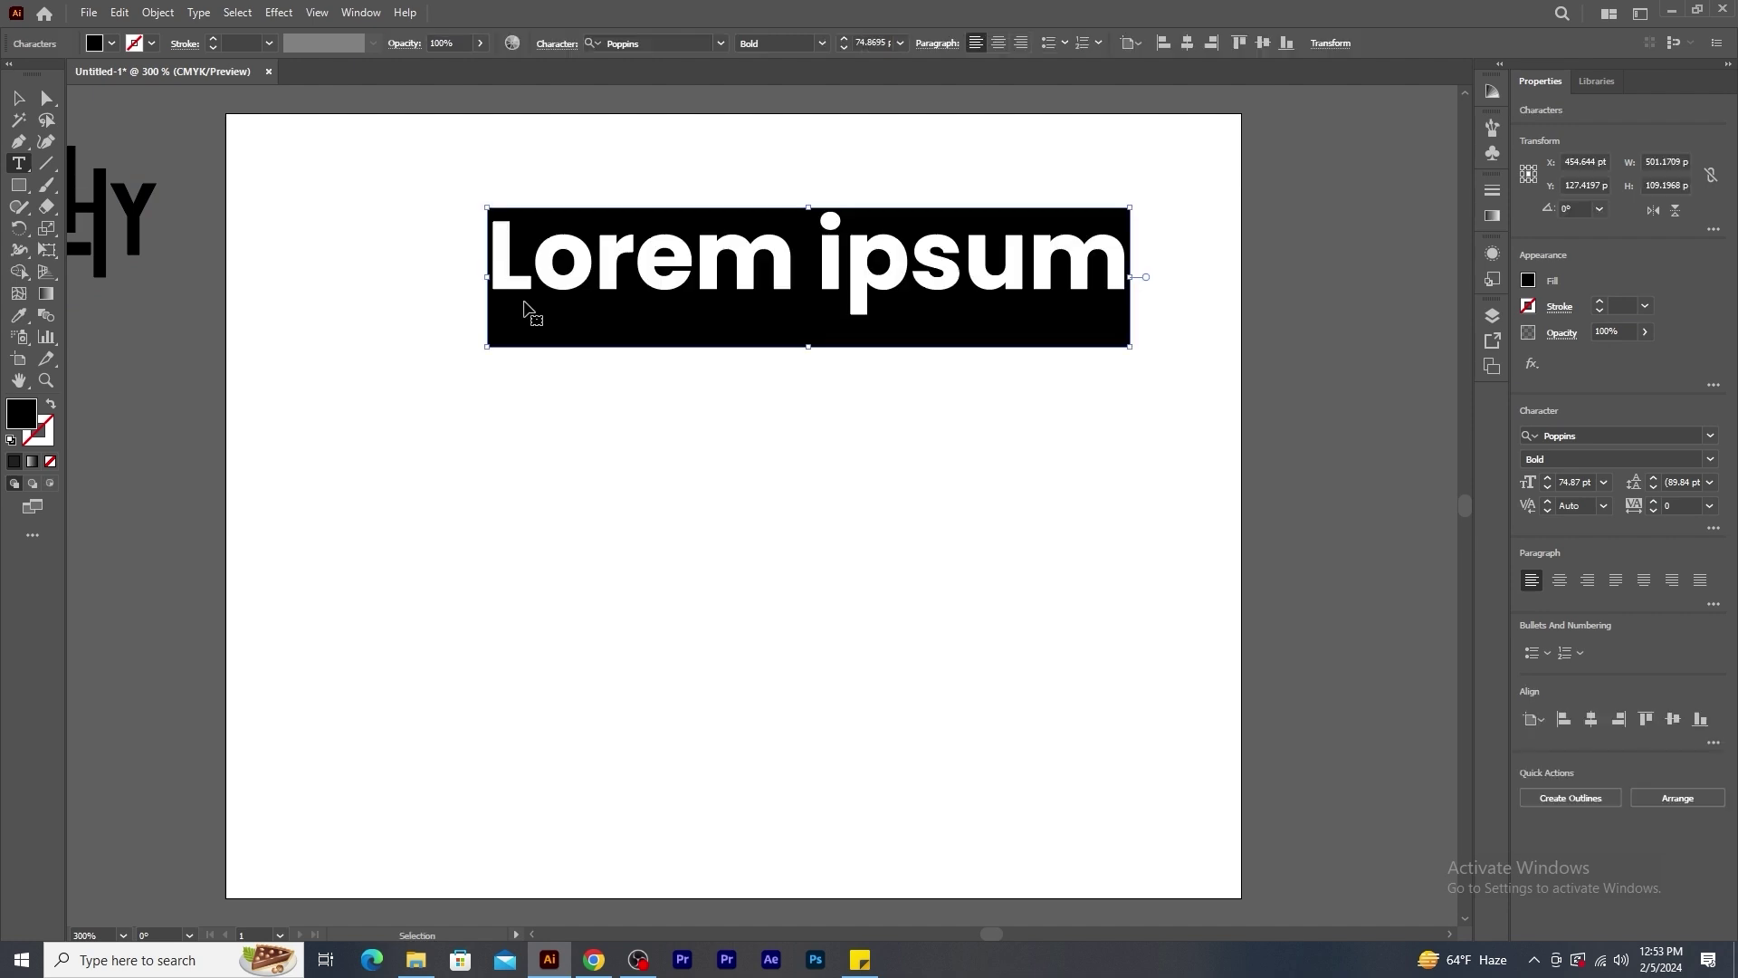
{"action": "key", "text": "ctrl+v"}
Scale the headline down to about 22 pt and place it across the top of the page.
{"action": "left_click", "coordinate": [18, 97]}
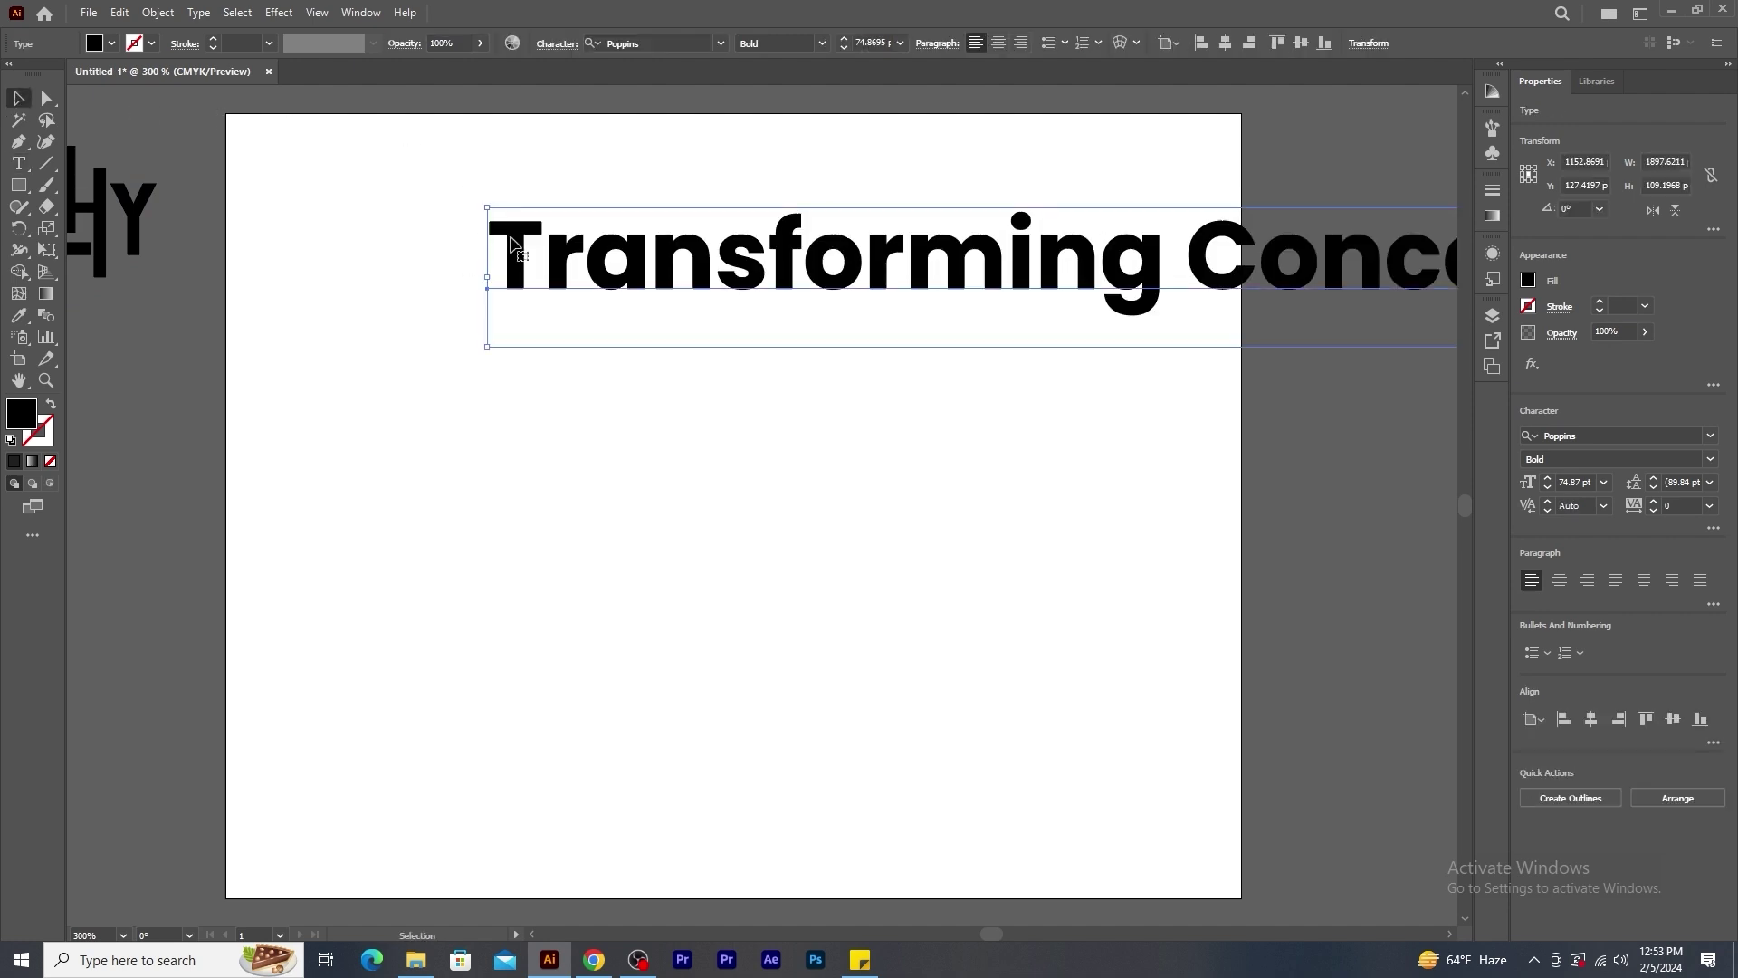
{"action": "left_click_drag", "start_coordinate": [485, 207], "coordinate": [1211, 250]}
{"action": "left_click_drag", "start_coordinate": [1340, 294], "coordinate": [533, 271]}
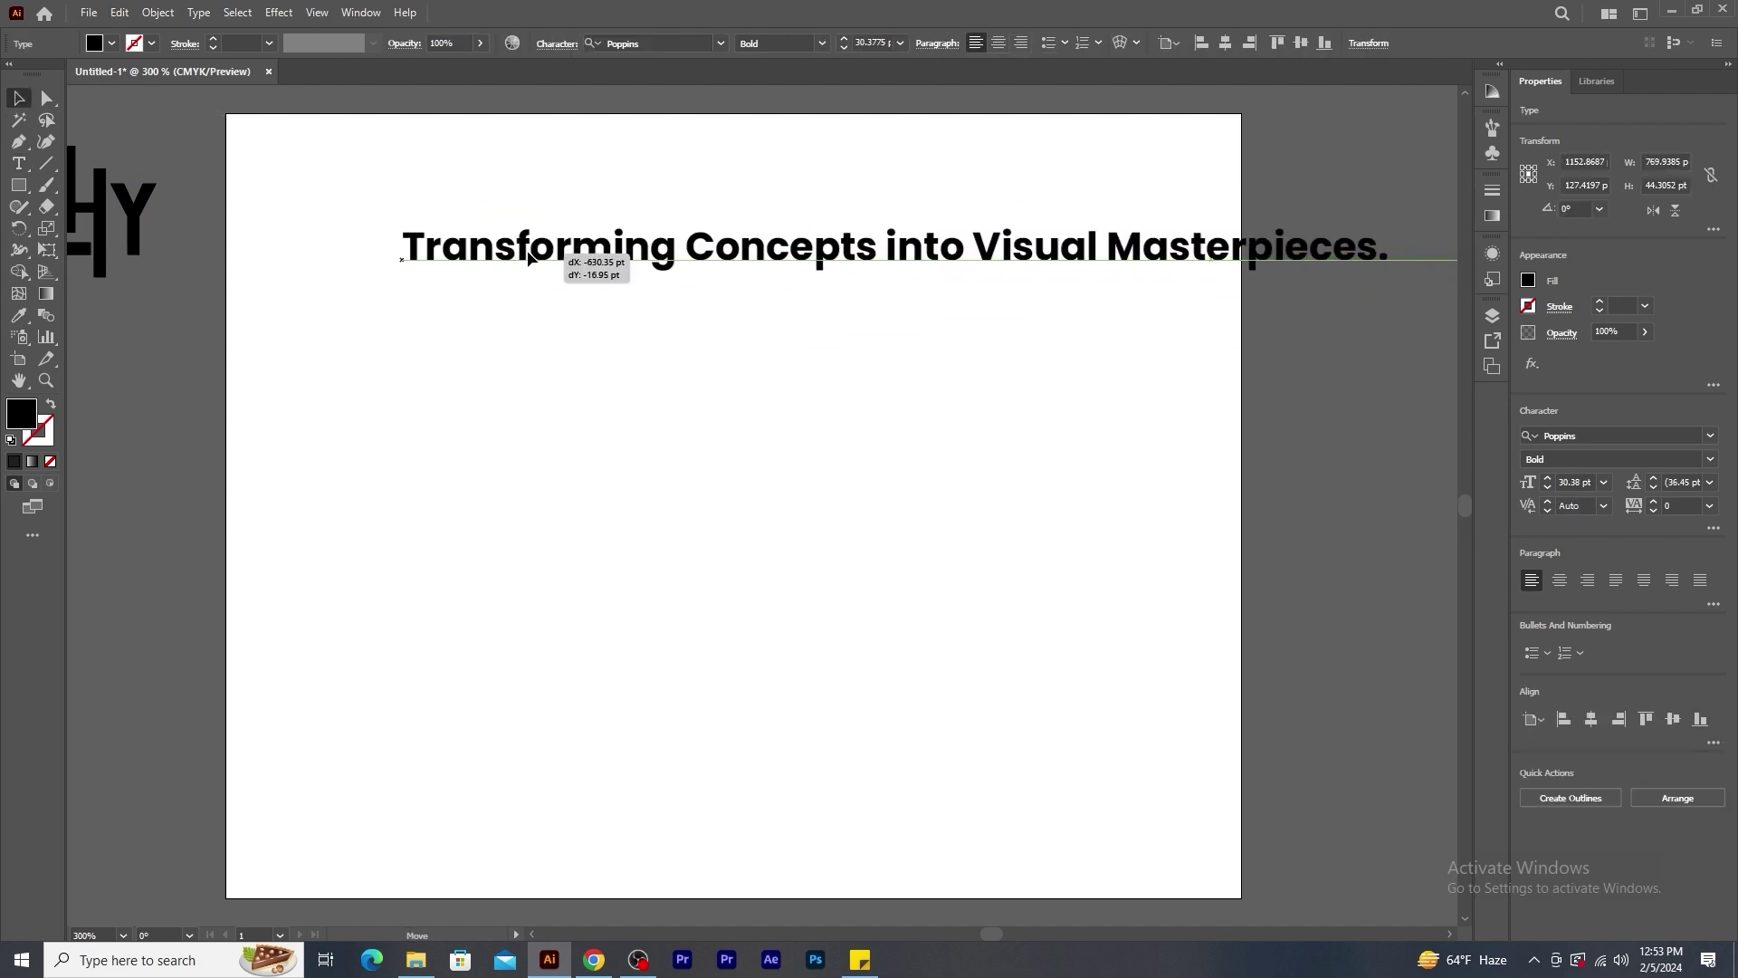
{"action": "left_click_drag", "start_coordinate": [403, 224], "coordinate": [434, 234]}
{"action": "left_click_drag", "start_coordinate": [802, 253], "coordinate": [673, 237]}
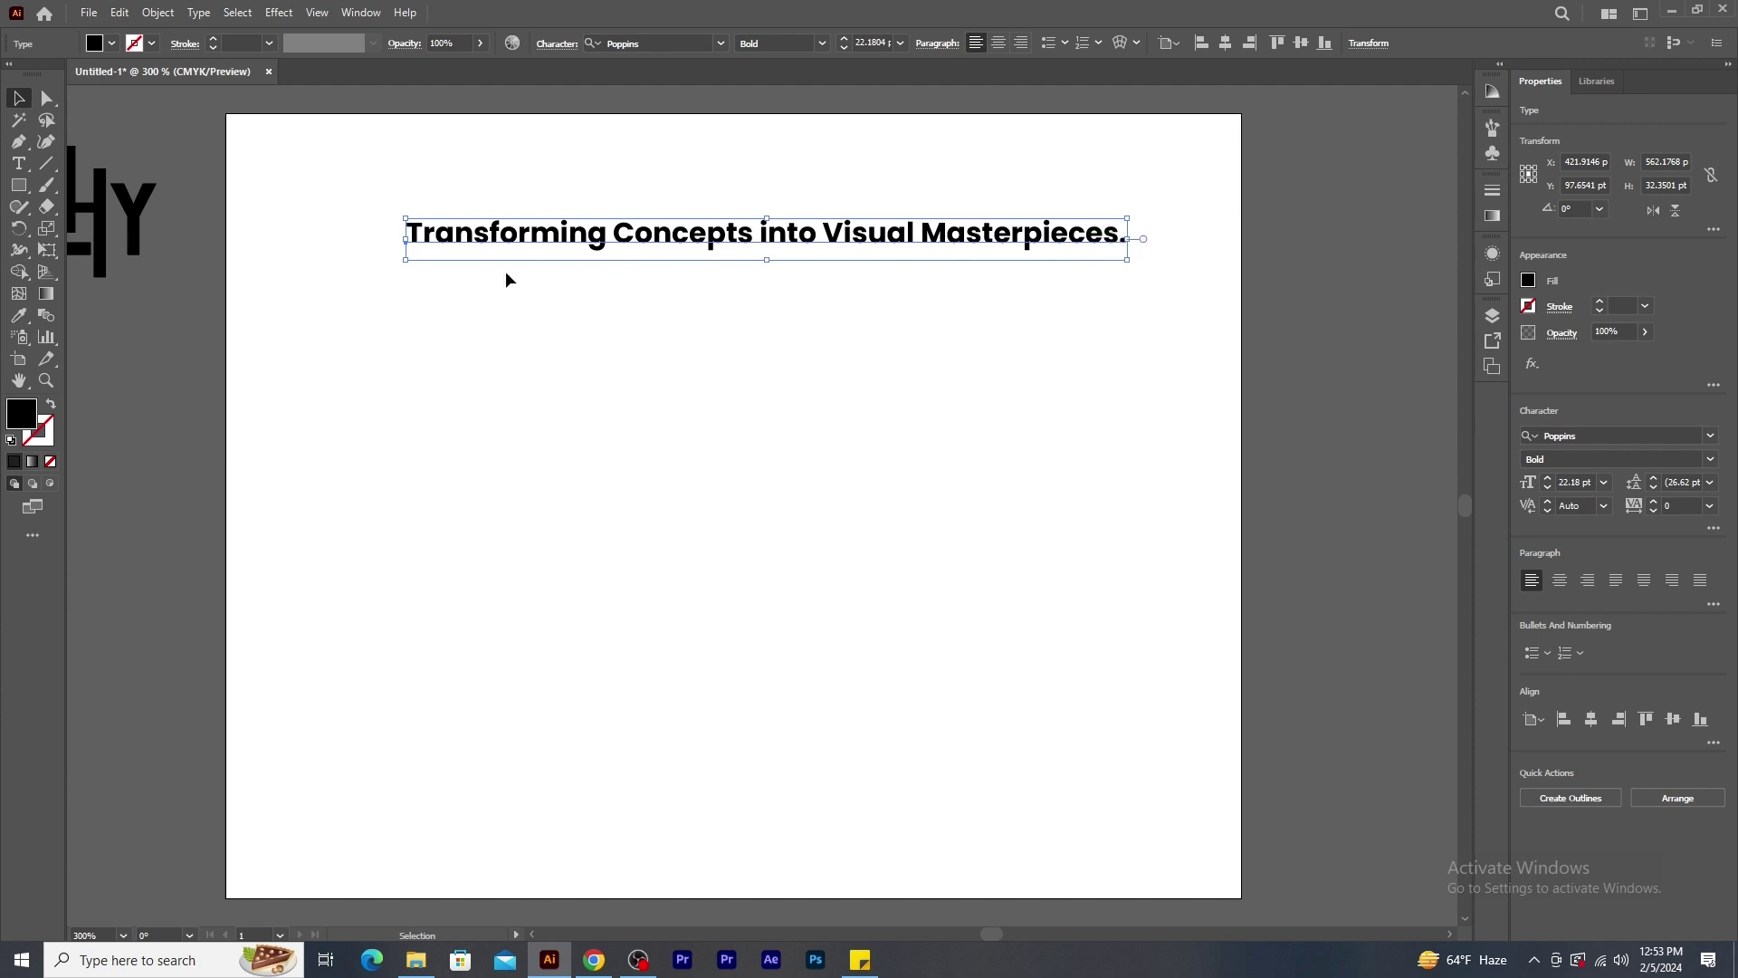
{"action": "left_click", "coordinate": [19, 164]}
Type TRANSFORMING below the headline, shrink it and set it to Light weight.
{"action": "left_click", "coordinate": [435, 353]}
{"action": "type", "text": "TRANSFORMING"}
{"action": "key", "text": "Escape"}
{"action": "left_click_drag", "start_coordinate": [1184, 283], "coordinate": [951, 317]}
{"action": "left_click_drag", "start_coordinate": [814, 335], "coordinate": [516, 379]}
{"action": "left_click", "coordinate": [820, 43]}
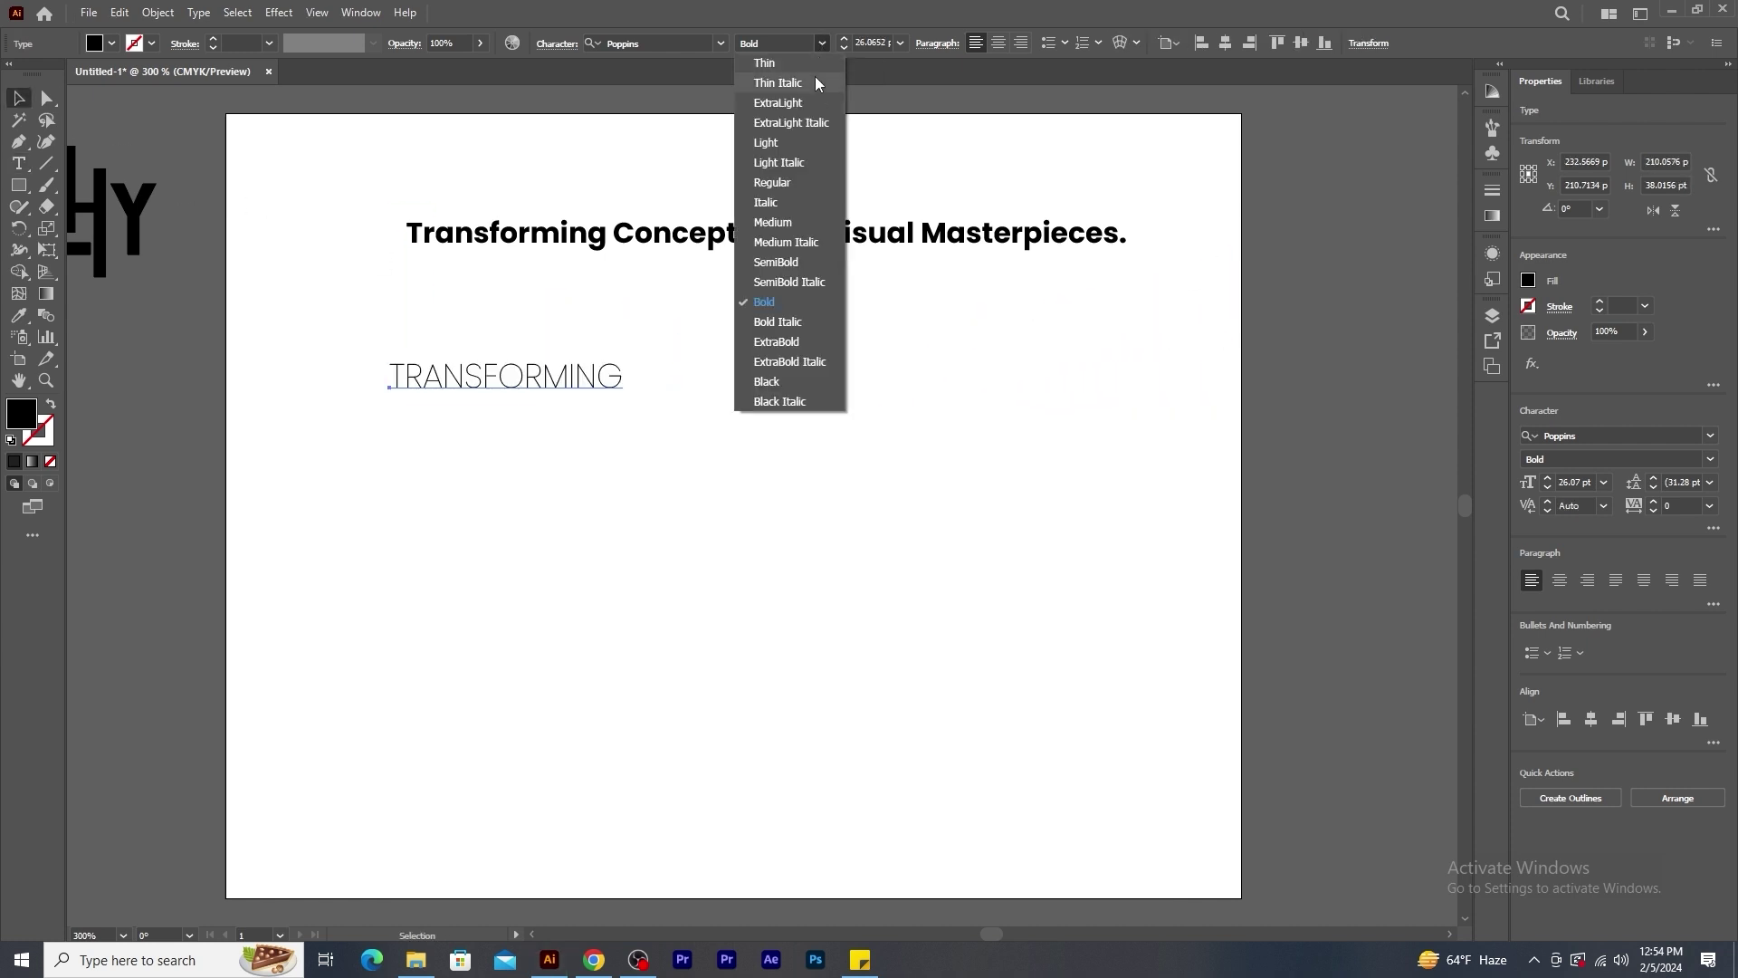
{"action": "left_click", "coordinate": [796, 143]}
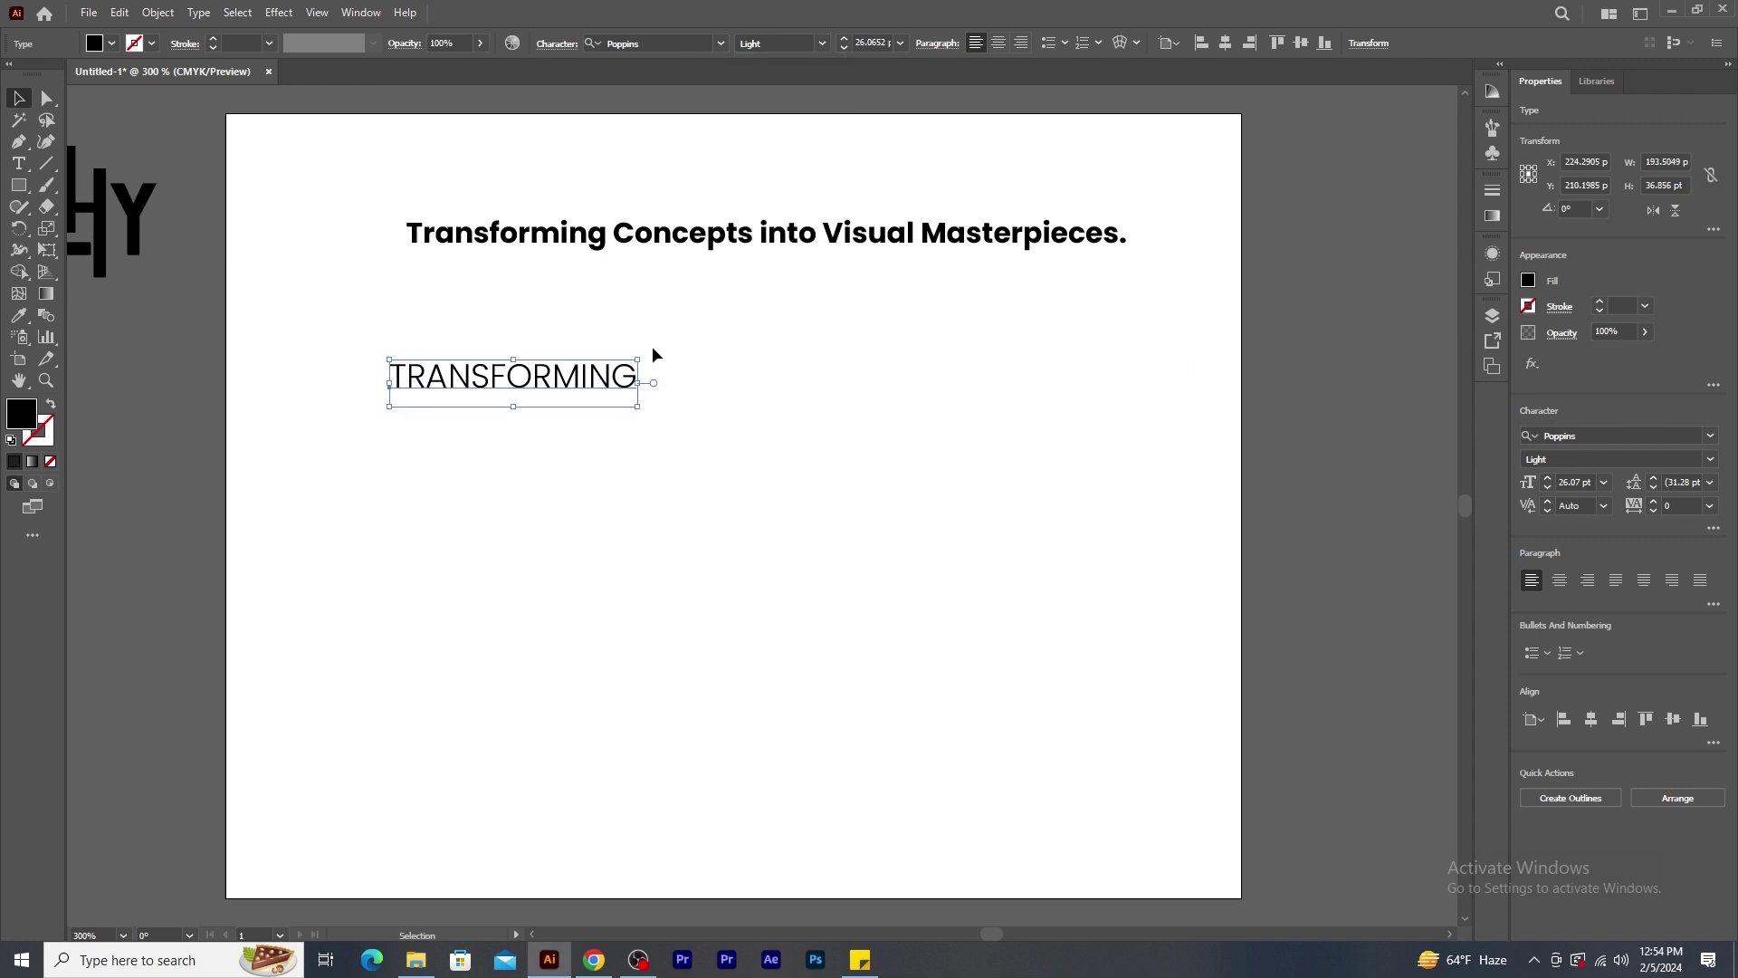
Turn a copy into bold, enlarged CONCEPTS tucked under TRANSFORMING.
{"action": "left_click_drag", "start_coordinate": [638, 359], "coordinate": [593, 477]}
{"action": "double_click", "coordinate": [578, 466]}
{"action": "double_click", "coordinate": [578, 462]}
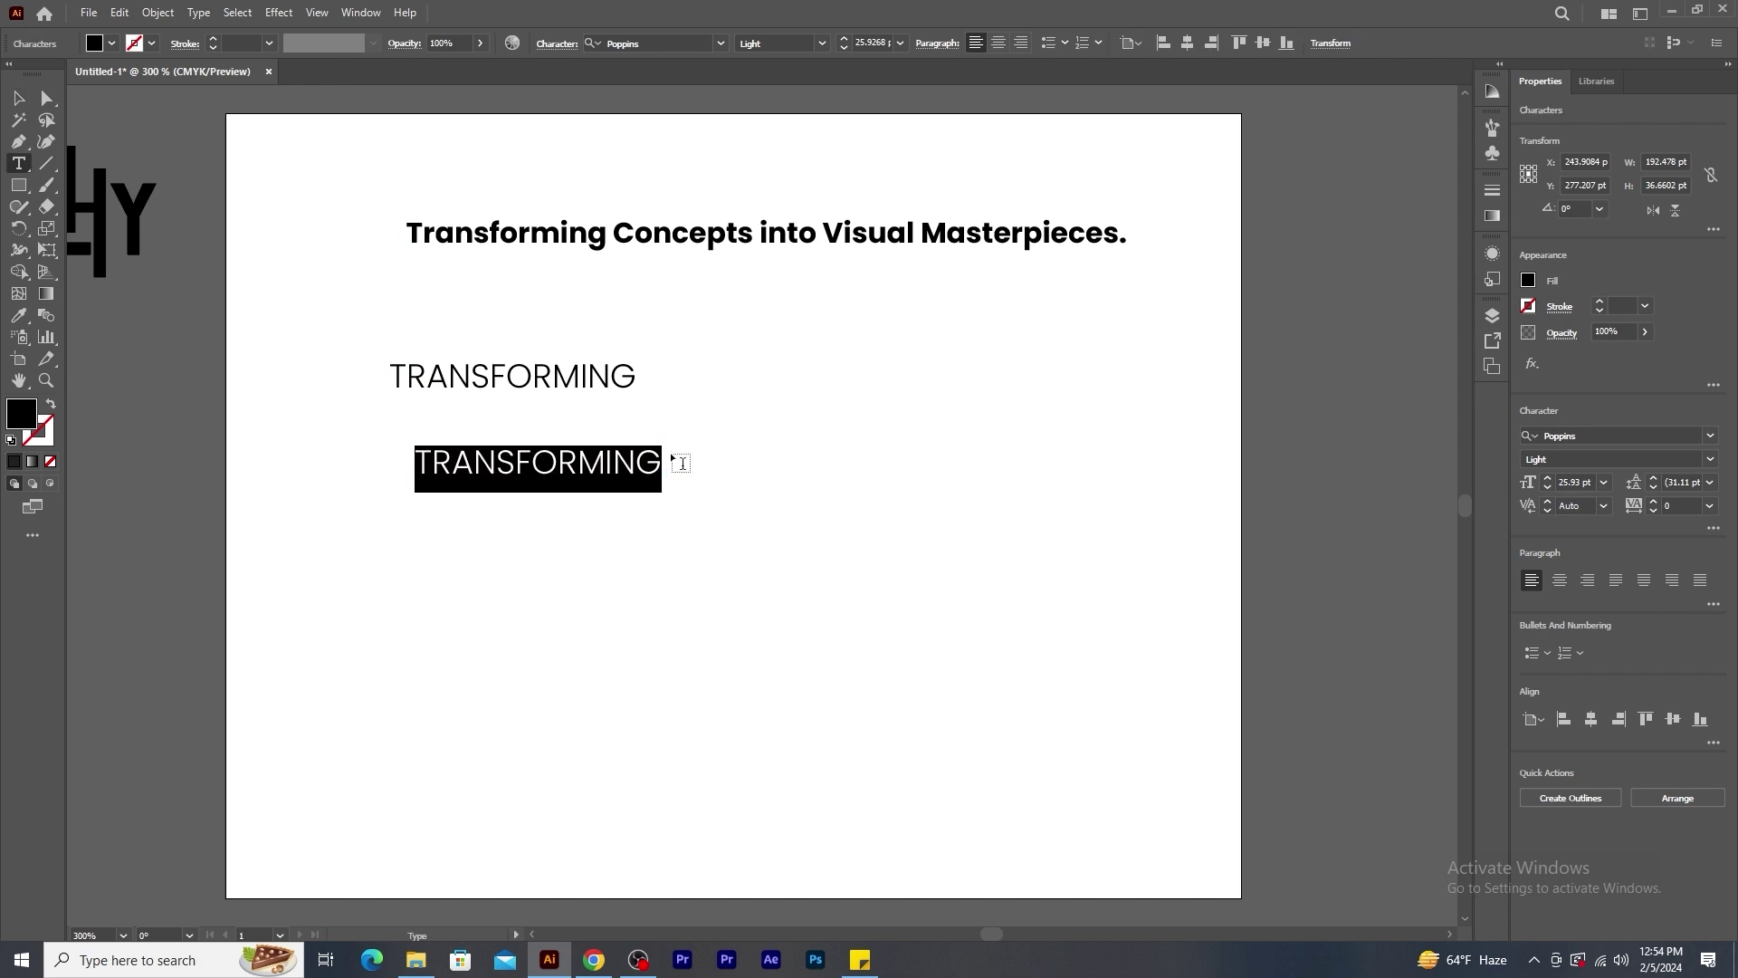
{"action": "type", "text": "CONCEPTS"}
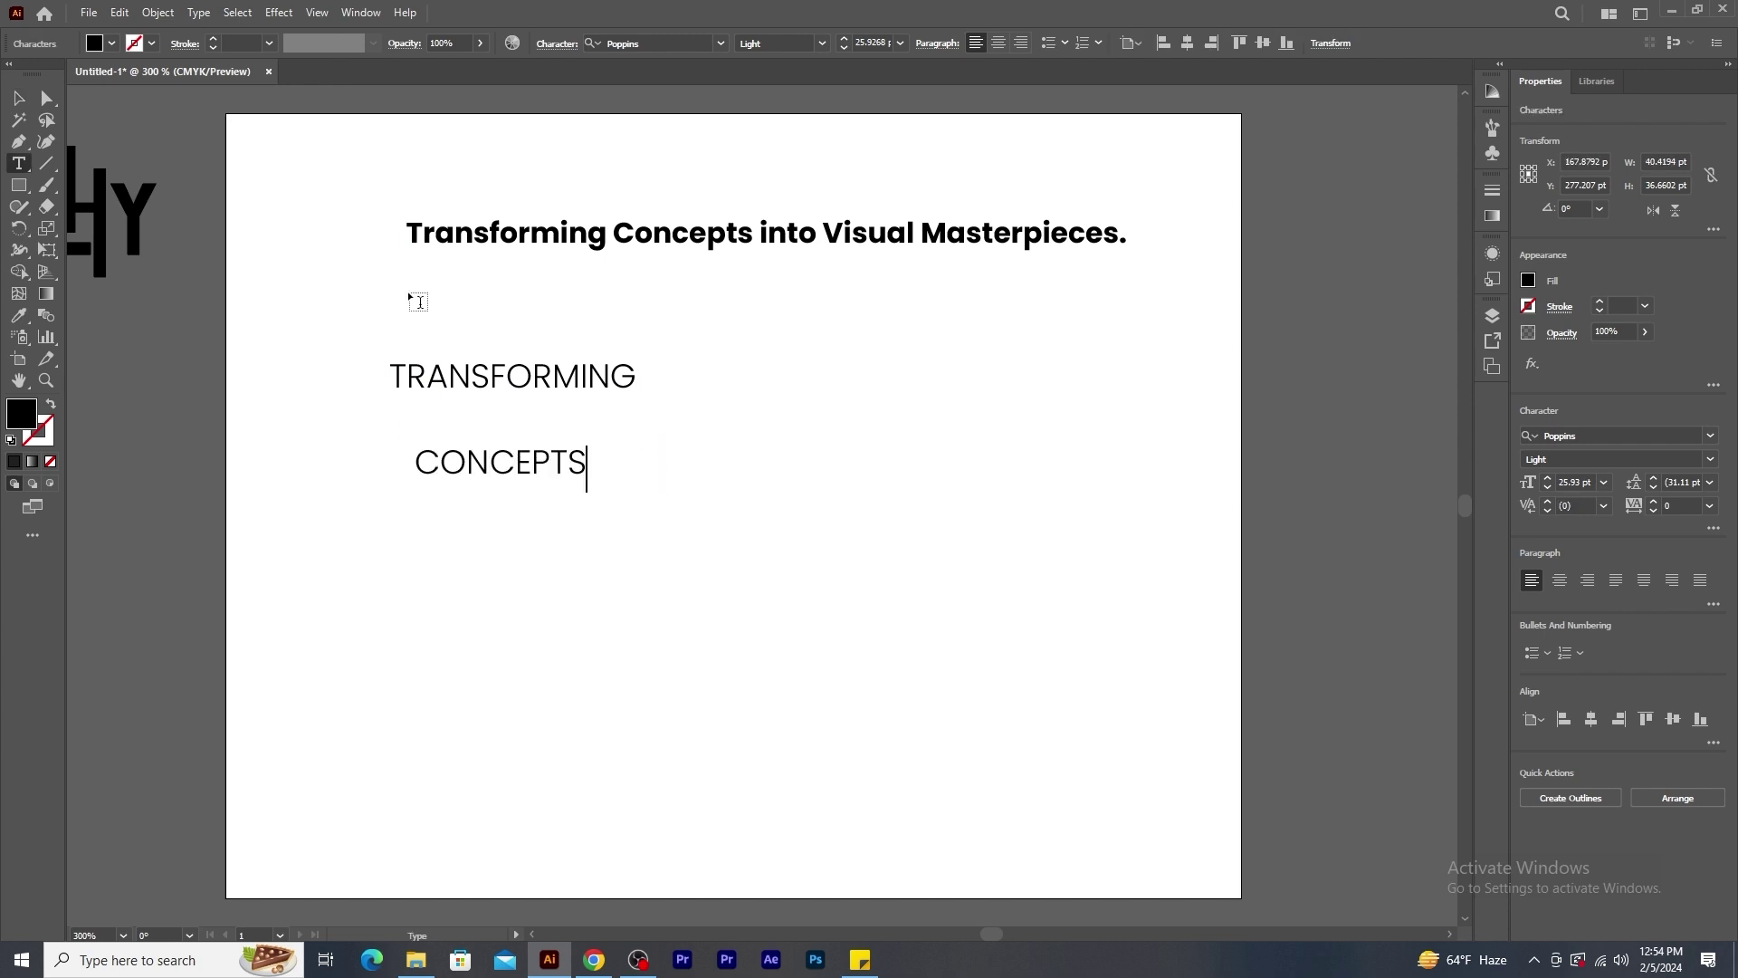
{"action": "left_click", "coordinate": [19, 98]}
{"action": "left_click", "coordinate": [822, 42]}
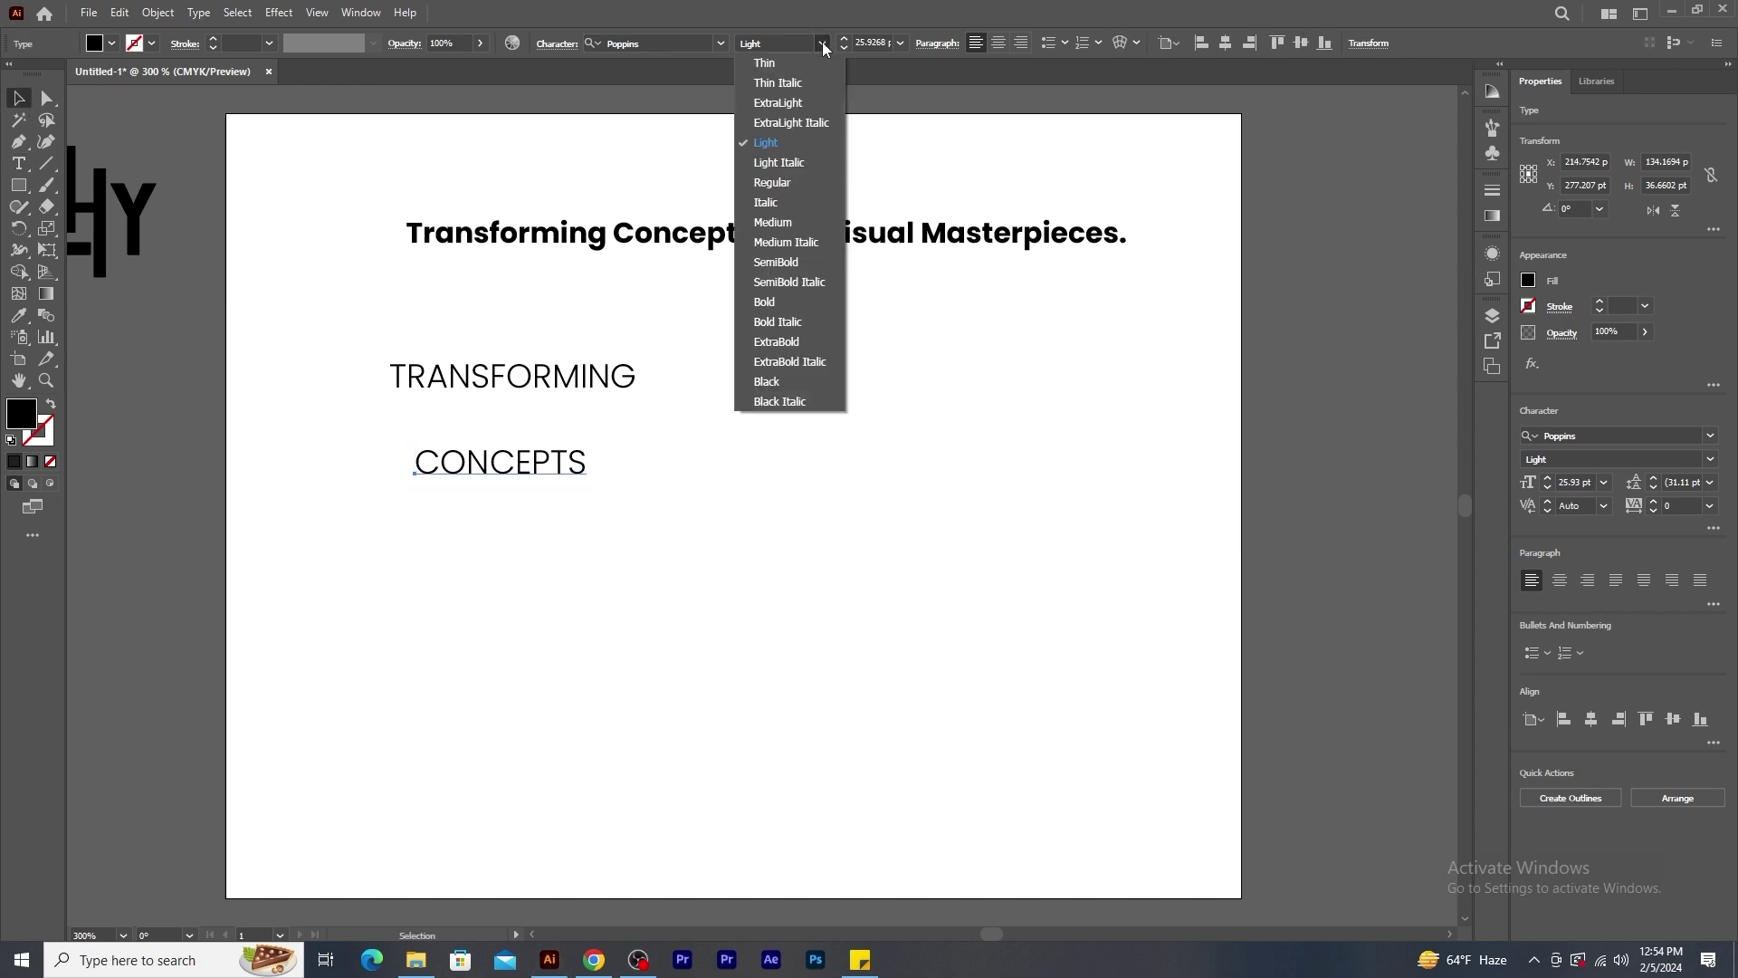
{"action": "left_click", "coordinate": [765, 302]}
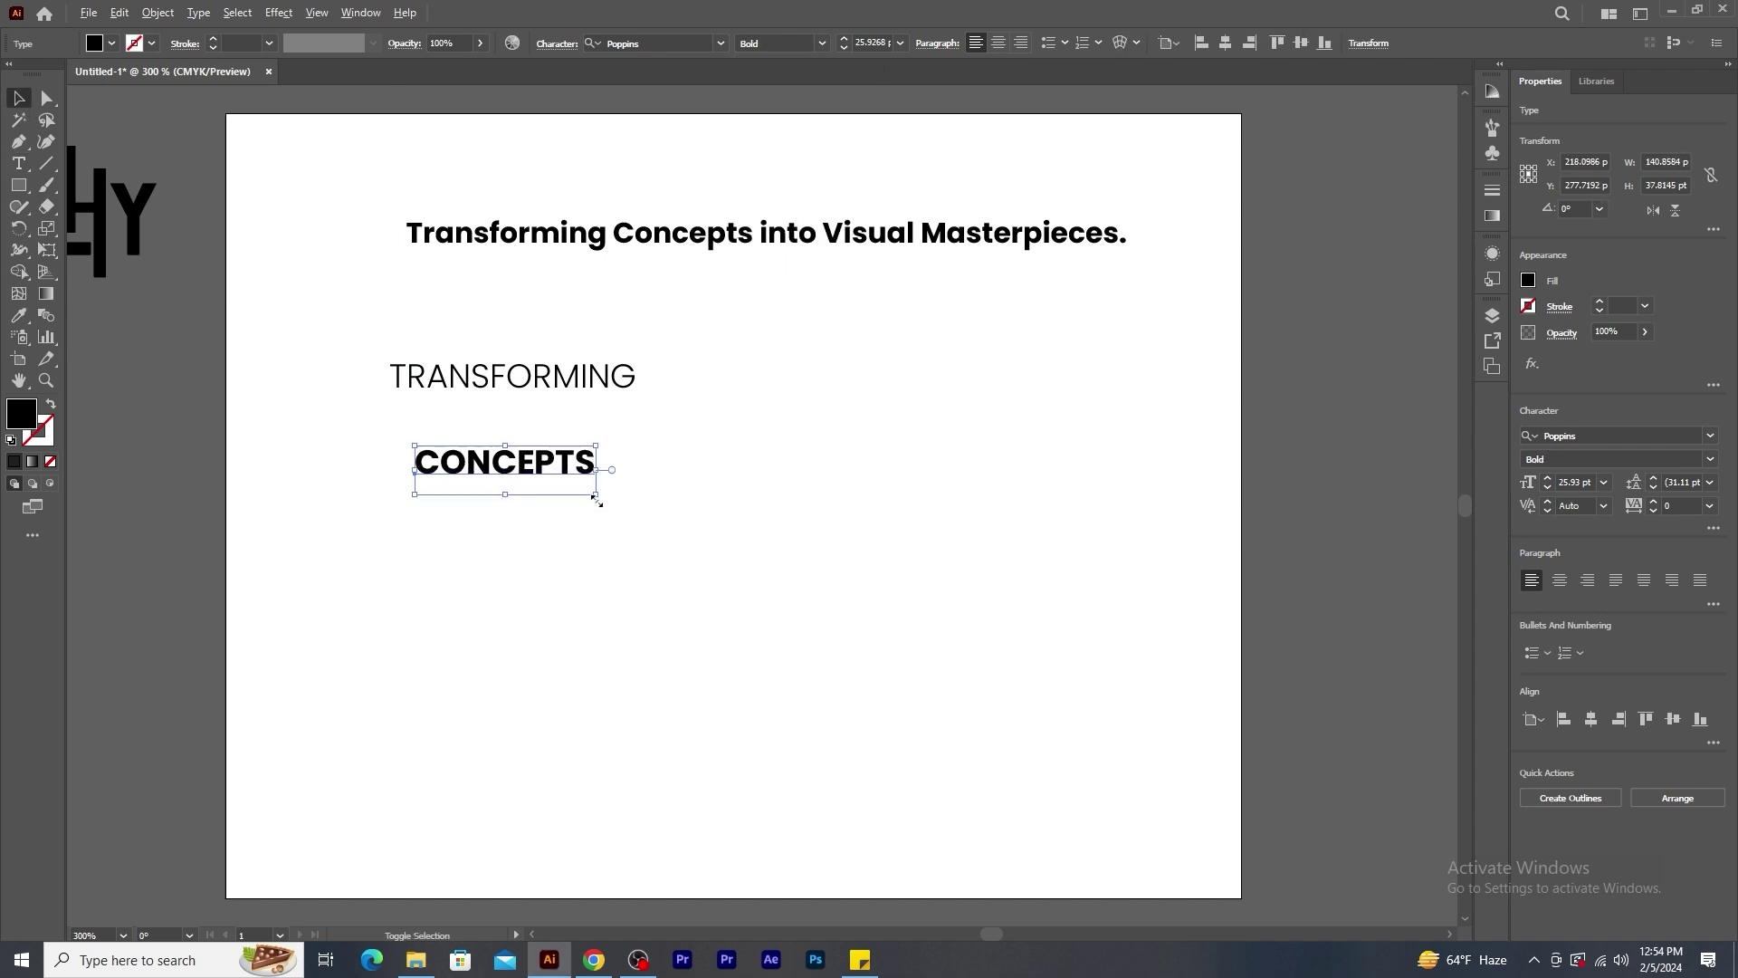
{"action": "left_click_drag", "start_coordinate": [612, 501], "coordinate": [674, 507]}
{"action": "left_click_drag", "start_coordinate": [553, 455], "coordinate": [926, 427]}
Retype the word beside CONCEPTS as a small INTO.
{"action": "double_click", "coordinate": [861, 424]}
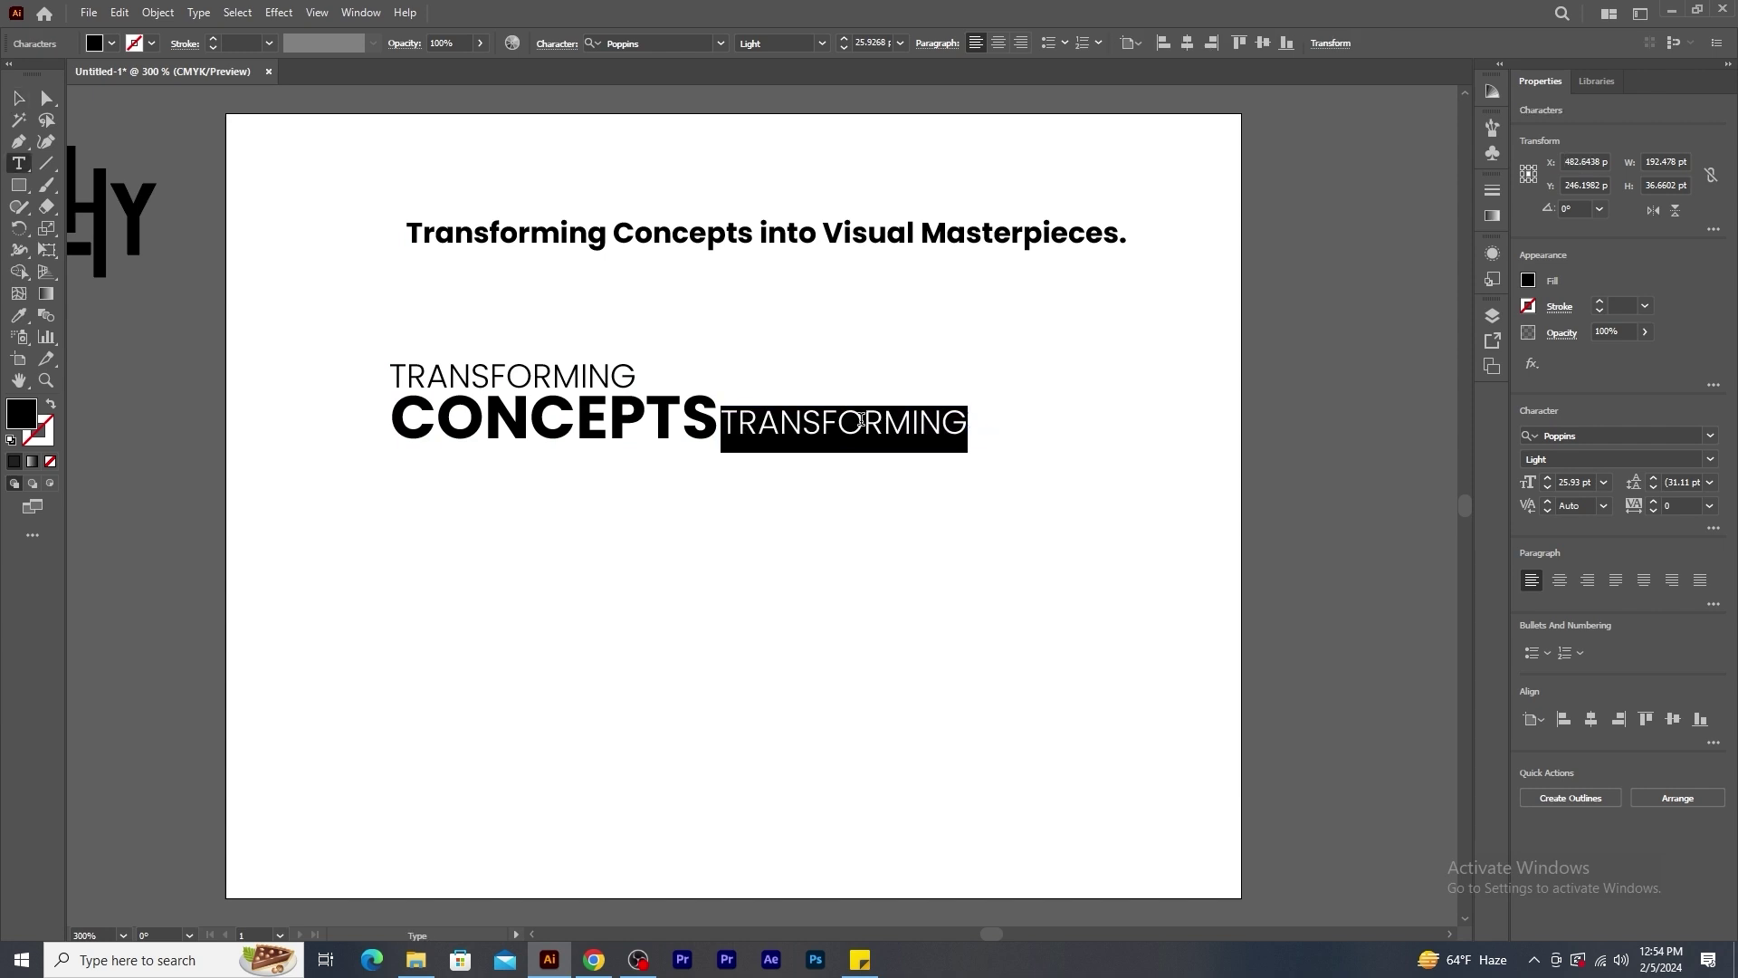
{"action": "type", "text": "INTO"}
{"action": "key", "text": "Escape"}
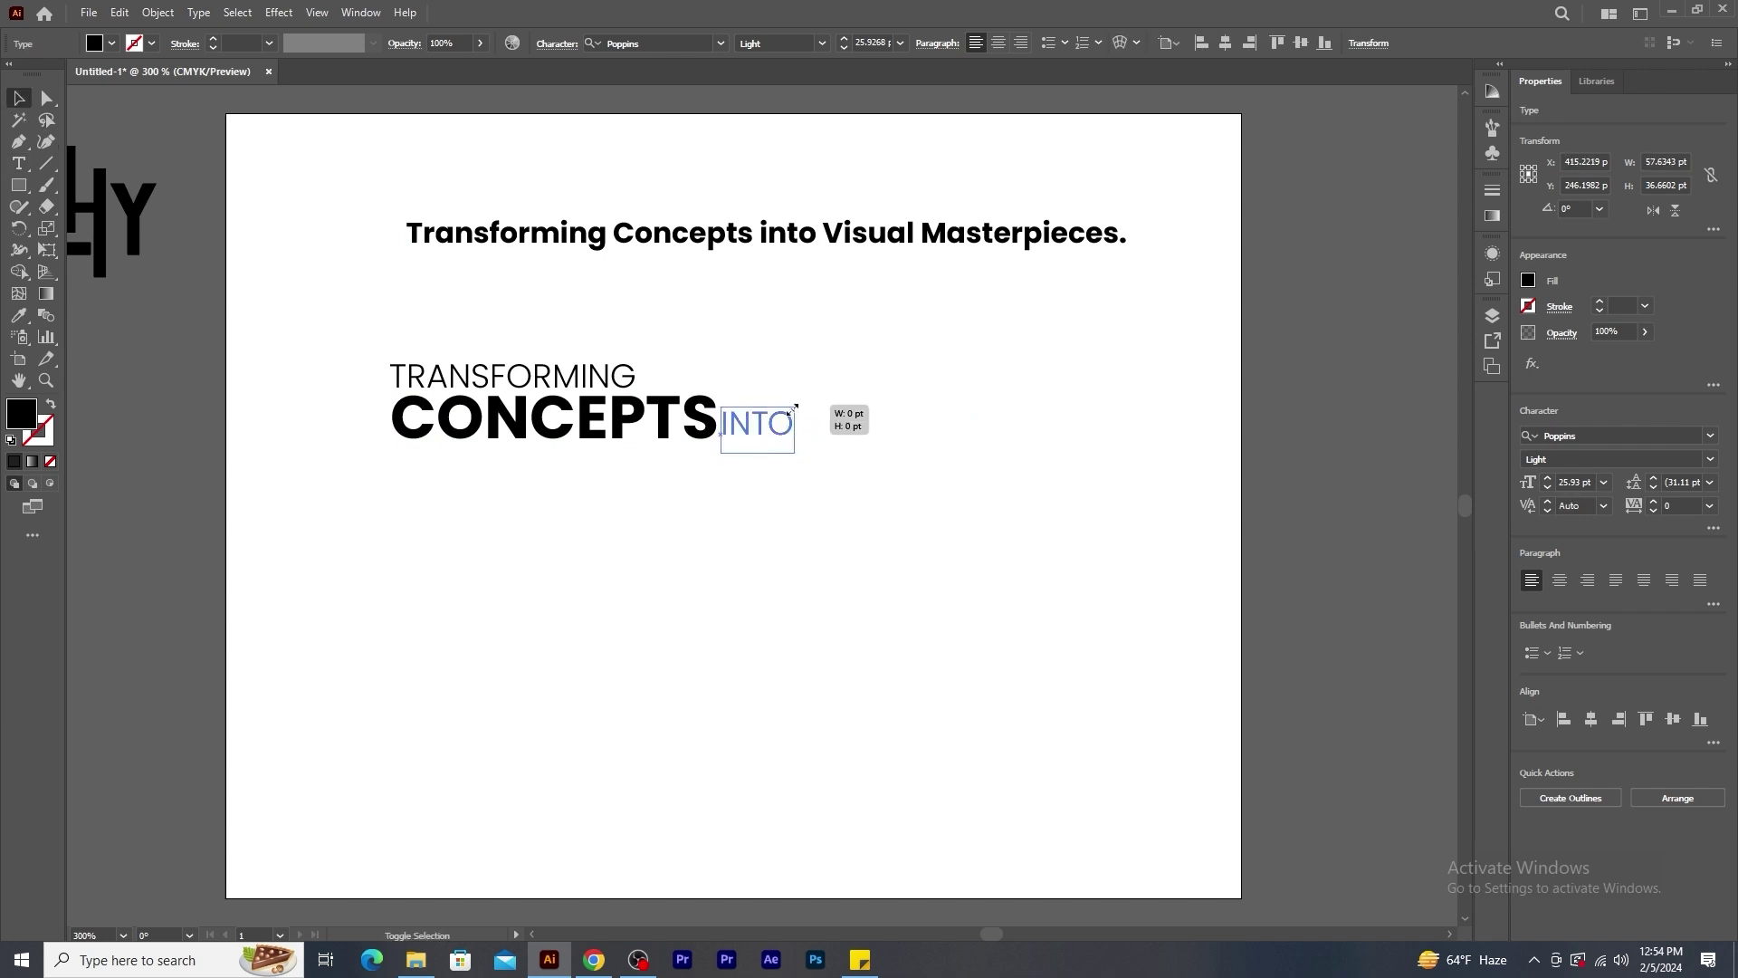
{"action": "left_click_drag", "start_coordinate": [784, 418], "coordinate": [774, 437]}
{"action": "left_click", "coordinate": [886, 411]}
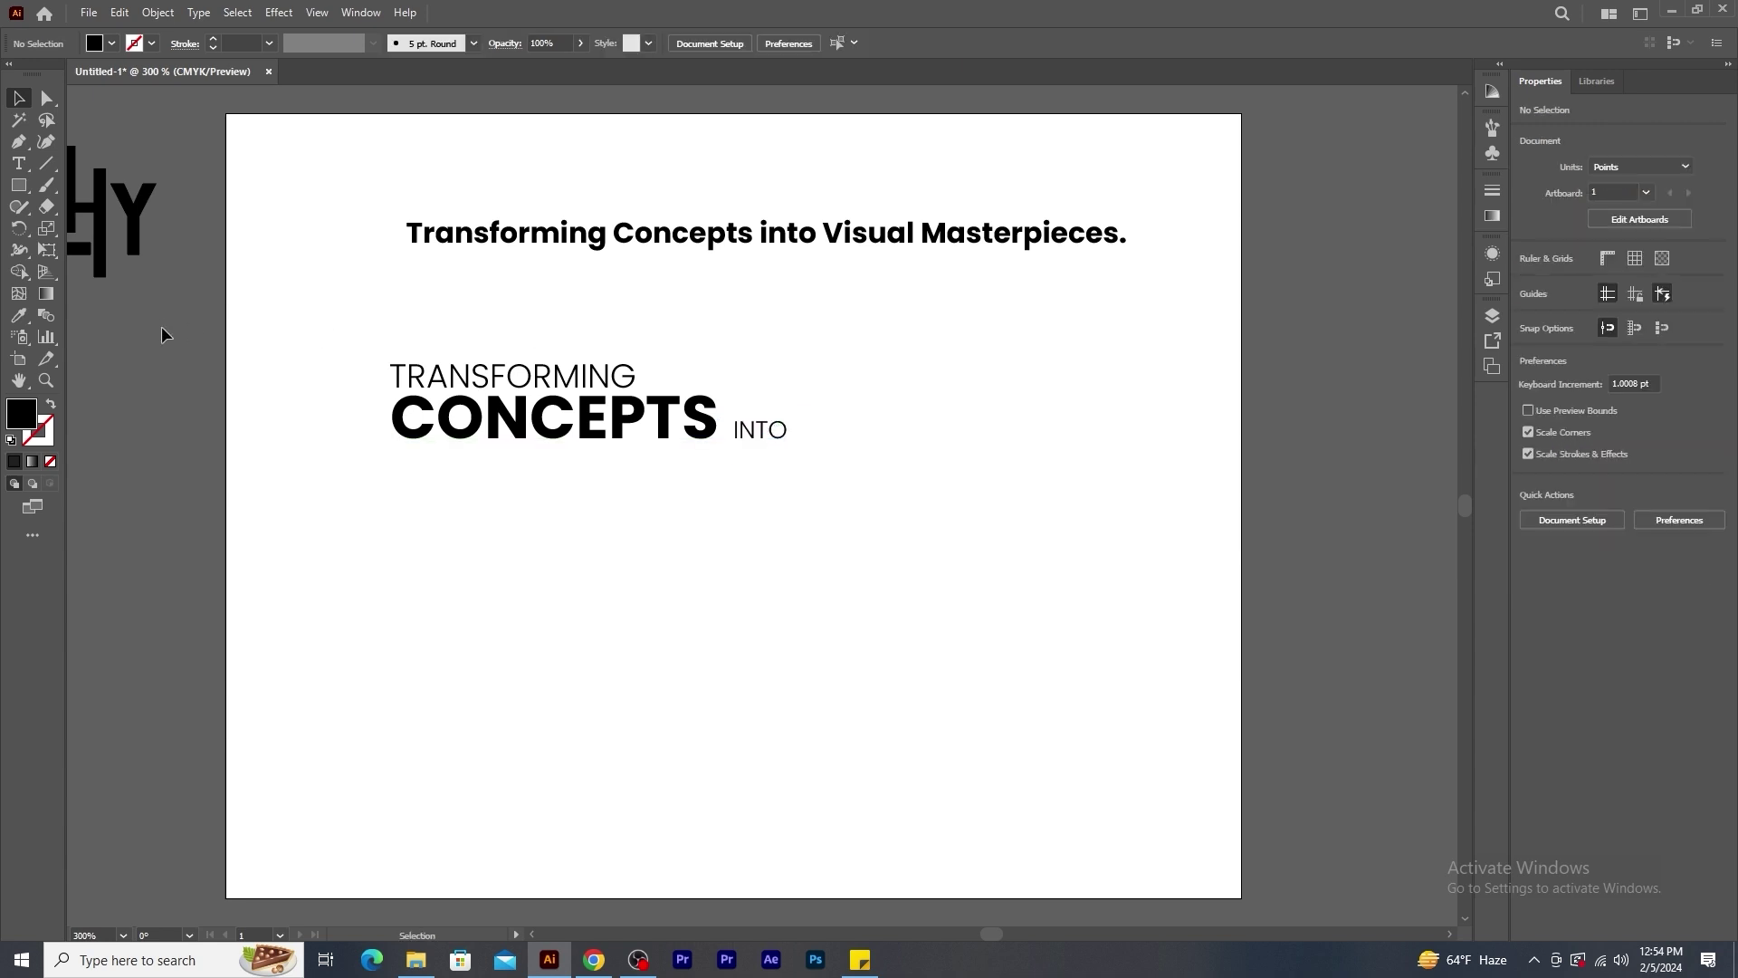
Copy CONCEPTS below itself, retype it as VISUAL and shrink it.
{"action": "left_click", "coordinate": [502, 421]}
{"action": "left_click_drag", "start_coordinate": [624, 427], "coordinate": [631, 532]}
{"action": "double_click", "coordinate": [650, 521]}
{"action": "double_click", "coordinate": [650, 522]}
{"action": "type", "text": "VISUAL"}
{"action": "left_click", "coordinate": [18, 97]}
{"action": "left_click_drag", "start_coordinate": [620, 498], "coordinate": [740, 478]}
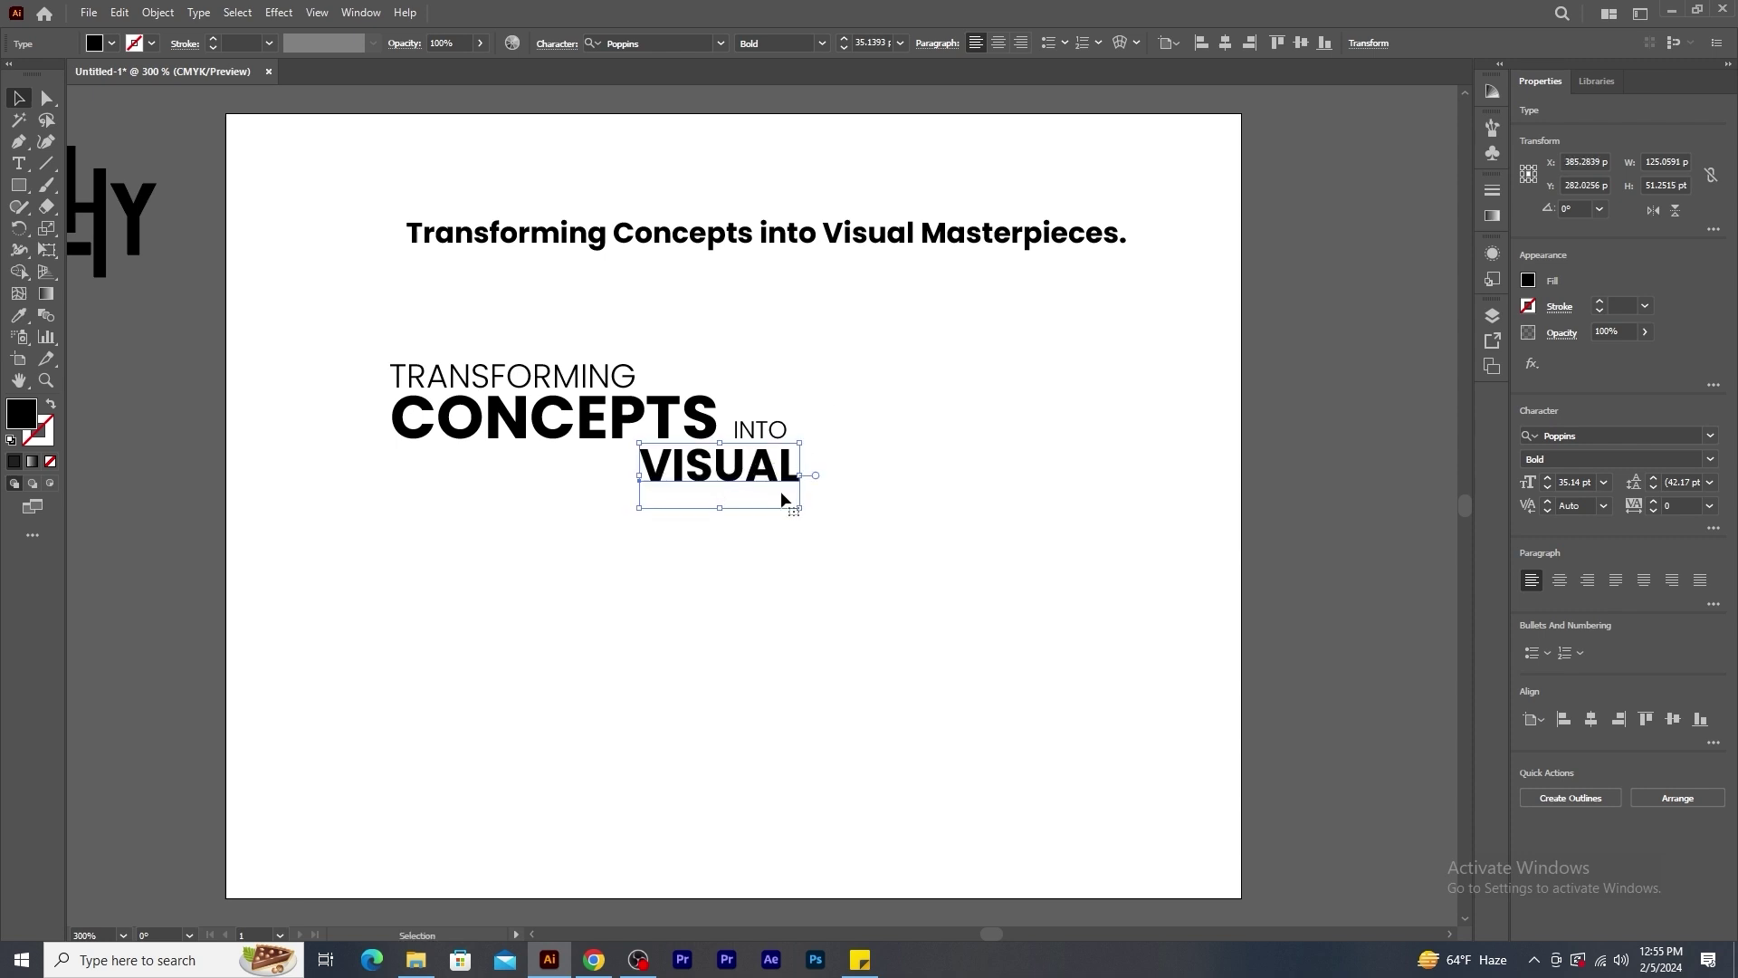
Add a large MASTERPIECES below VISUAL and adjust both to fit the layout.
{"action": "left_click_drag", "start_coordinate": [686, 410], "coordinate": [703, 520]}
{"action": "double_click", "coordinate": [680, 534]}
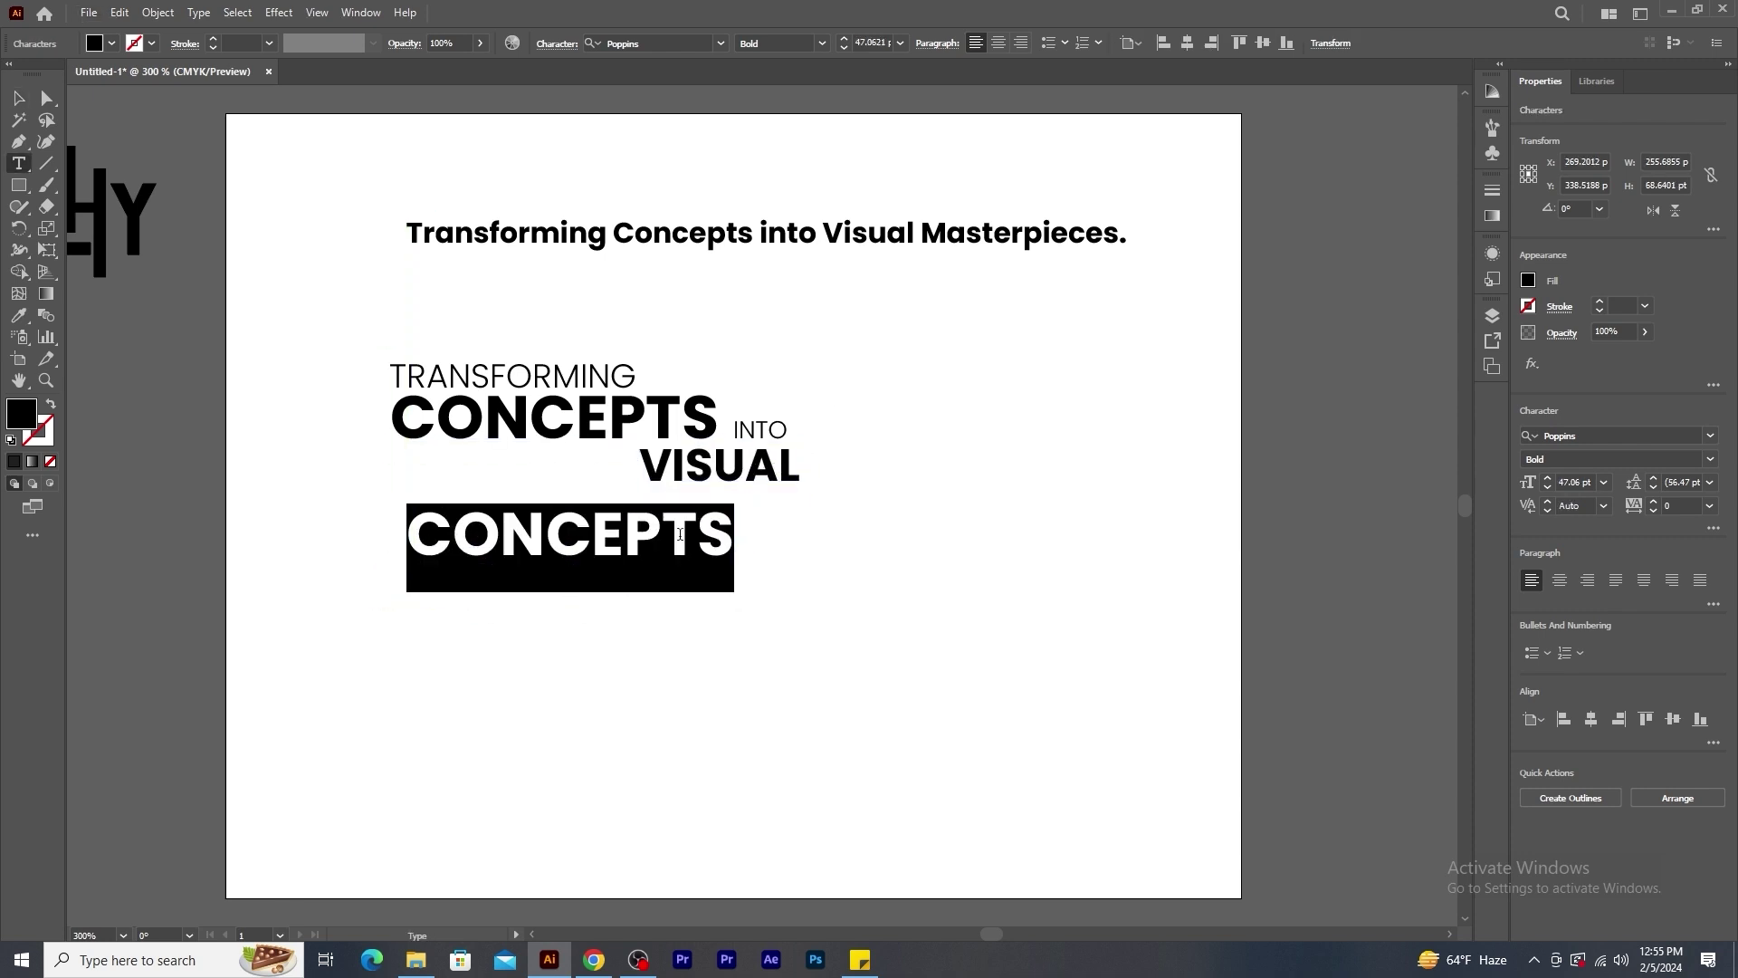
{"action": "type", "text": "MASTERP"}
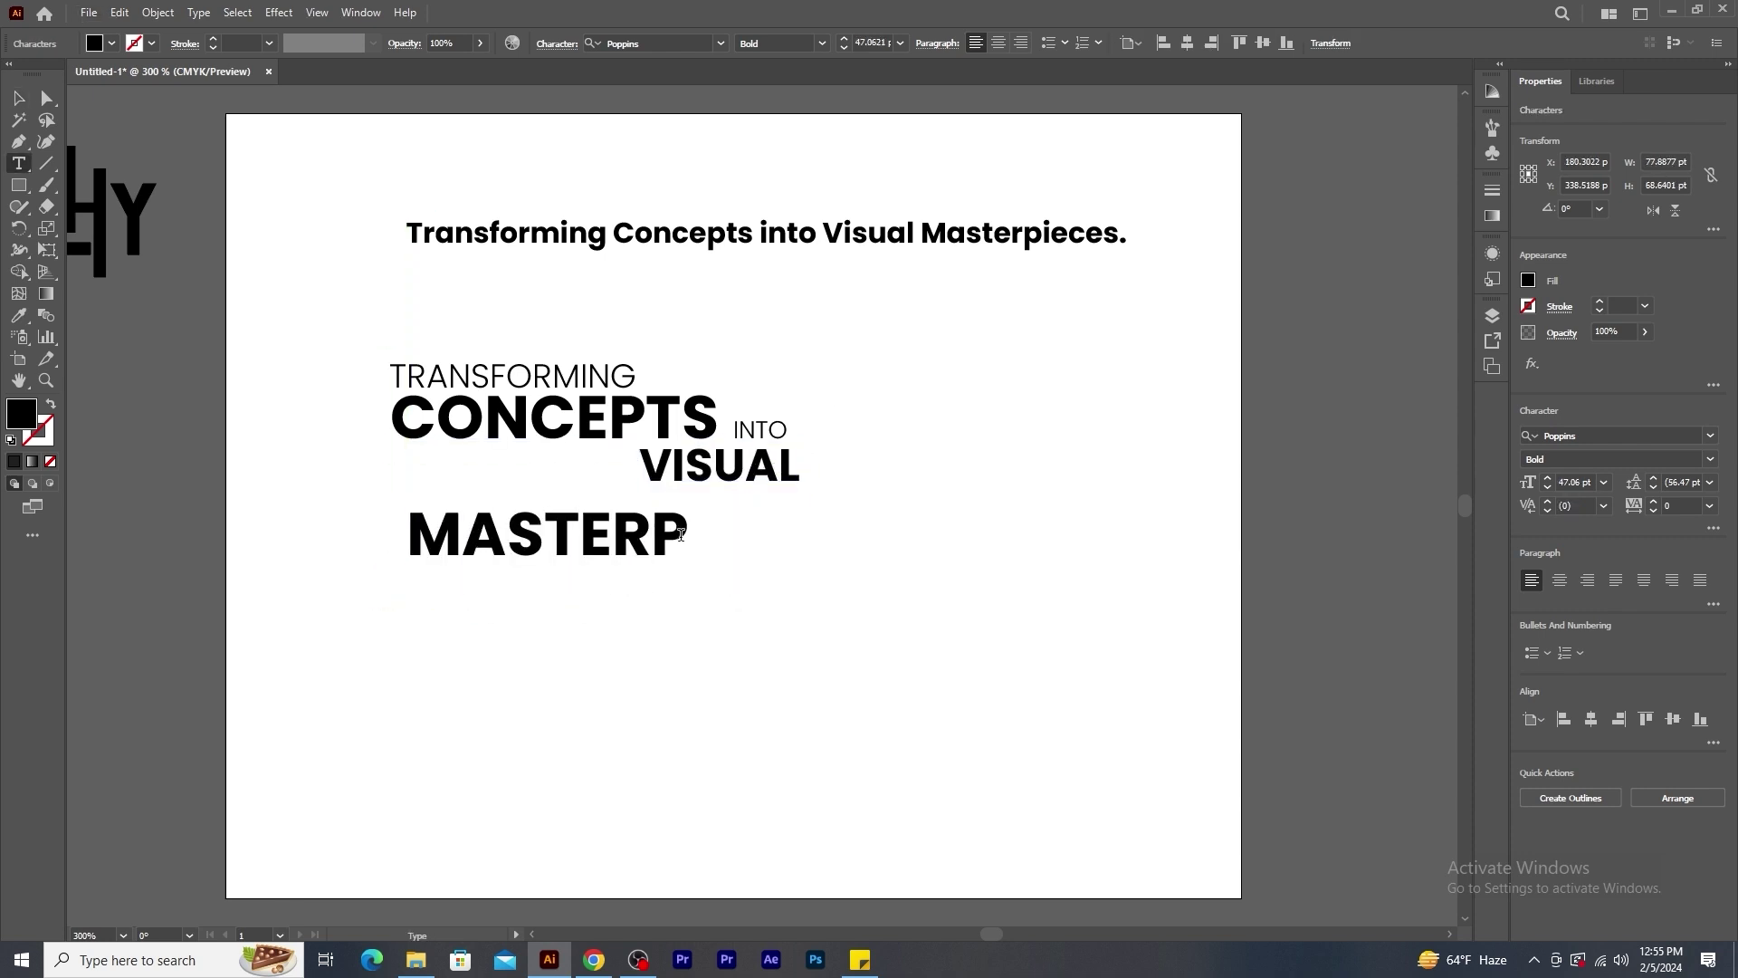
{"action": "type", "text": "IECES"}
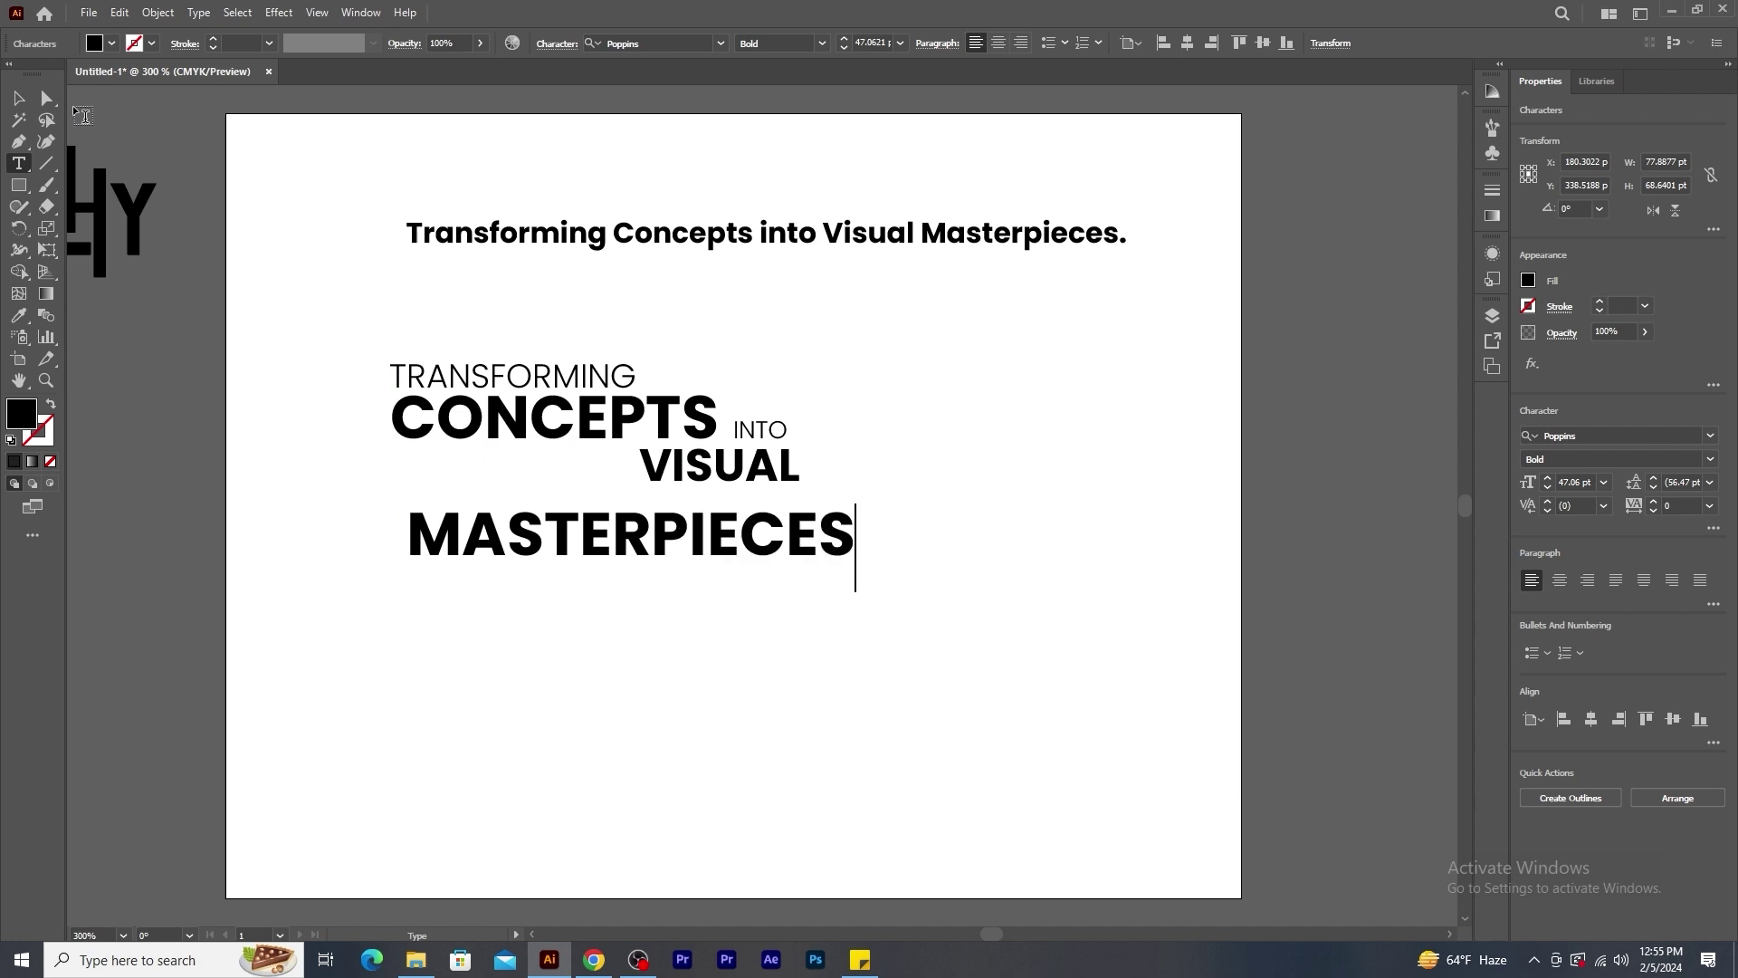
{"action": "left_click", "coordinate": [18, 98]}
{"action": "left_click_drag", "start_coordinate": [778, 552], "coordinate": [766, 532]}
{"action": "left_click_drag", "start_coordinate": [842, 576], "coordinate": [943, 589]}
{"action": "left_click_drag", "start_coordinate": [735, 476], "coordinate": [797, 530]}
{"action": "mouse_move", "coordinate": [954, 573]}
{"action": "left_mouse_down"}
{"action": "mouse_move", "coordinate": [927, 574]}
{"action": "mouse_move", "coordinate": [963, 576]}
{"action": "left_mouse_up"}
{"action": "left_click", "coordinate": [942, 496]}
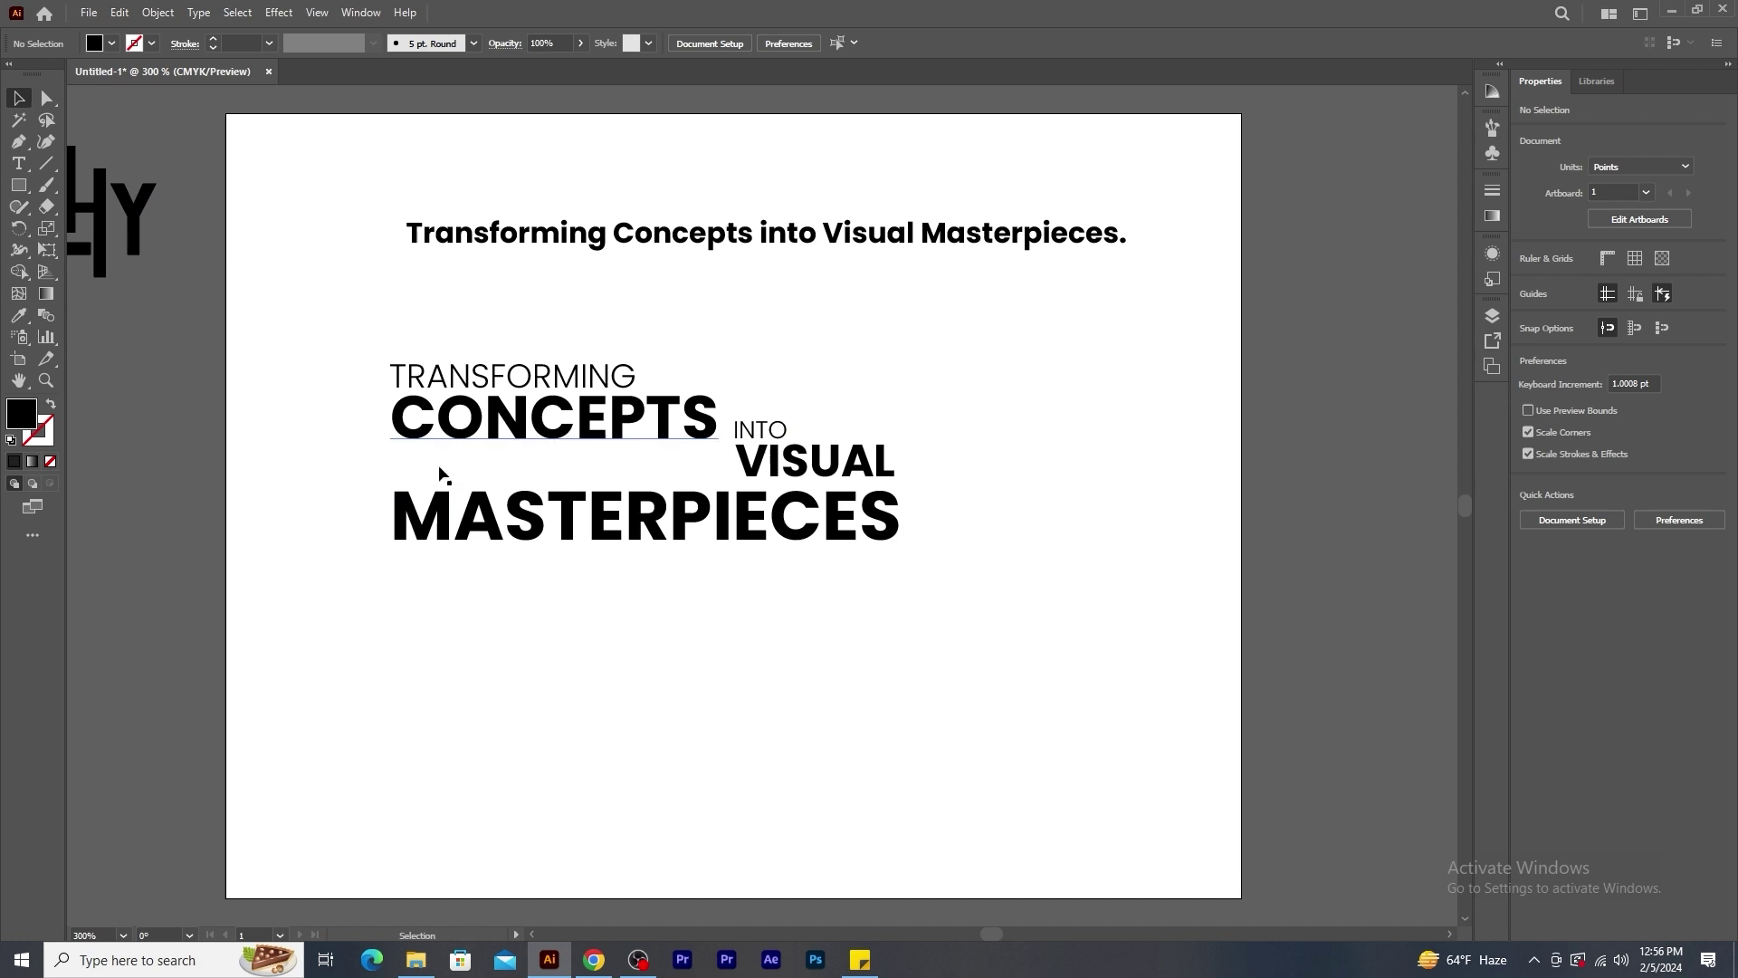
Draw a wide black bar under CONCEPTS and widen its left edge slightly.
{"action": "left_click", "coordinate": [18, 185]}
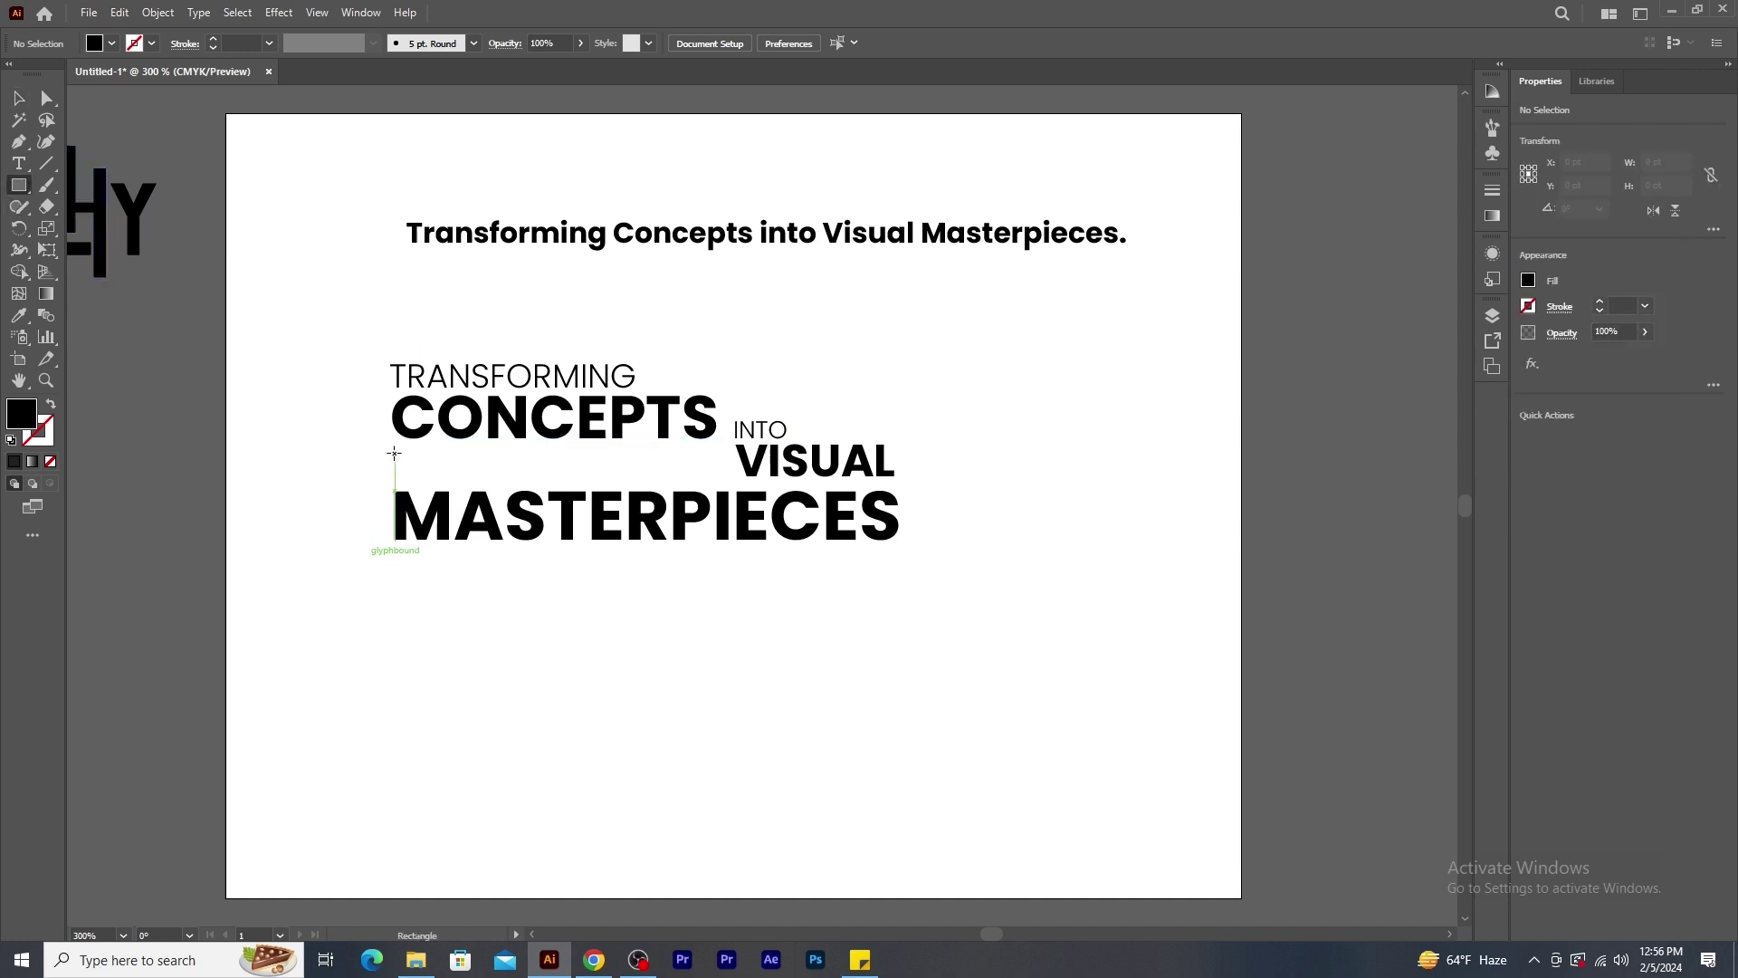
{"action": "left_click_drag", "start_coordinate": [396, 450], "coordinate": [770, 472]}
{"action": "left_click", "coordinate": [18, 98]}
{"action": "key", "text": "ctrl+equal"}
{"action": "key", "text": "ctrl+equal"}
{"action": "left_click", "coordinate": [401, 542]}
{"action": "left_click", "coordinate": [424, 502]}
{"action": "left_click_drag", "start_coordinate": [425, 502], "coordinate": [420, 501]}
{"action": "key", "text": "ctrl+minus"}
Draw a thin vertical bar to the right of VISUAL and MASTERPIECES.
{"action": "left_click", "coordinate": [950, 676]}
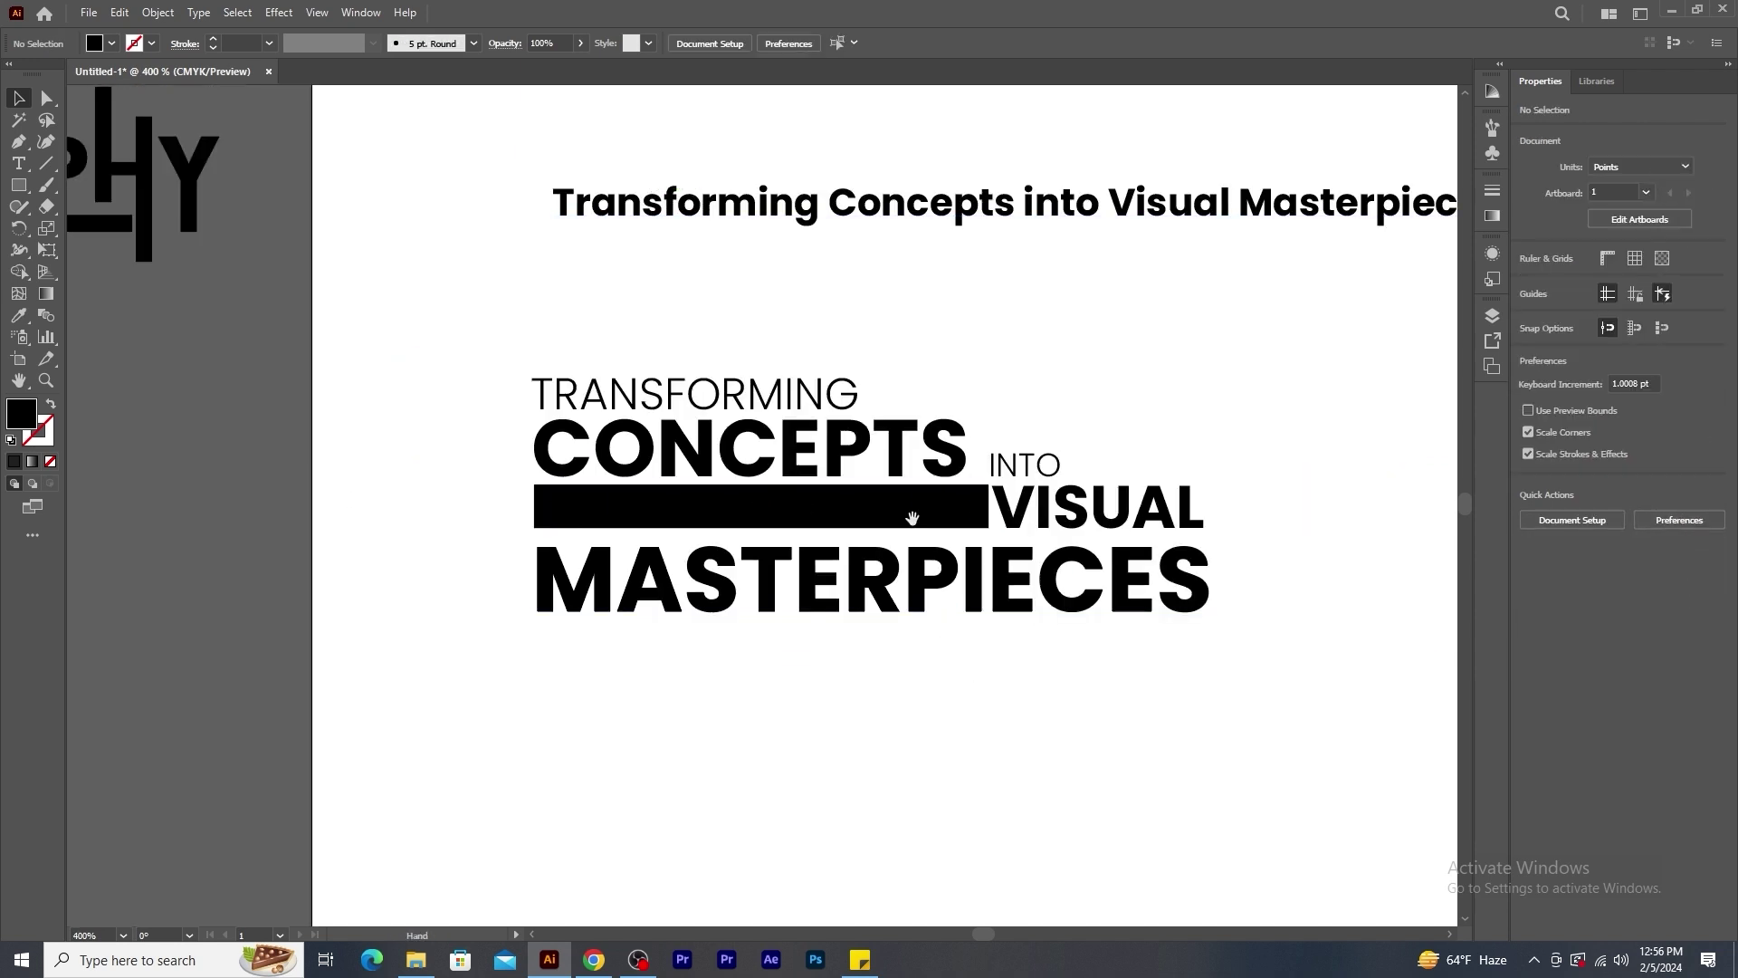
{"action": "left_click_drag", "start_coordinate": [905, 504], "coordinate": [755, 540]}
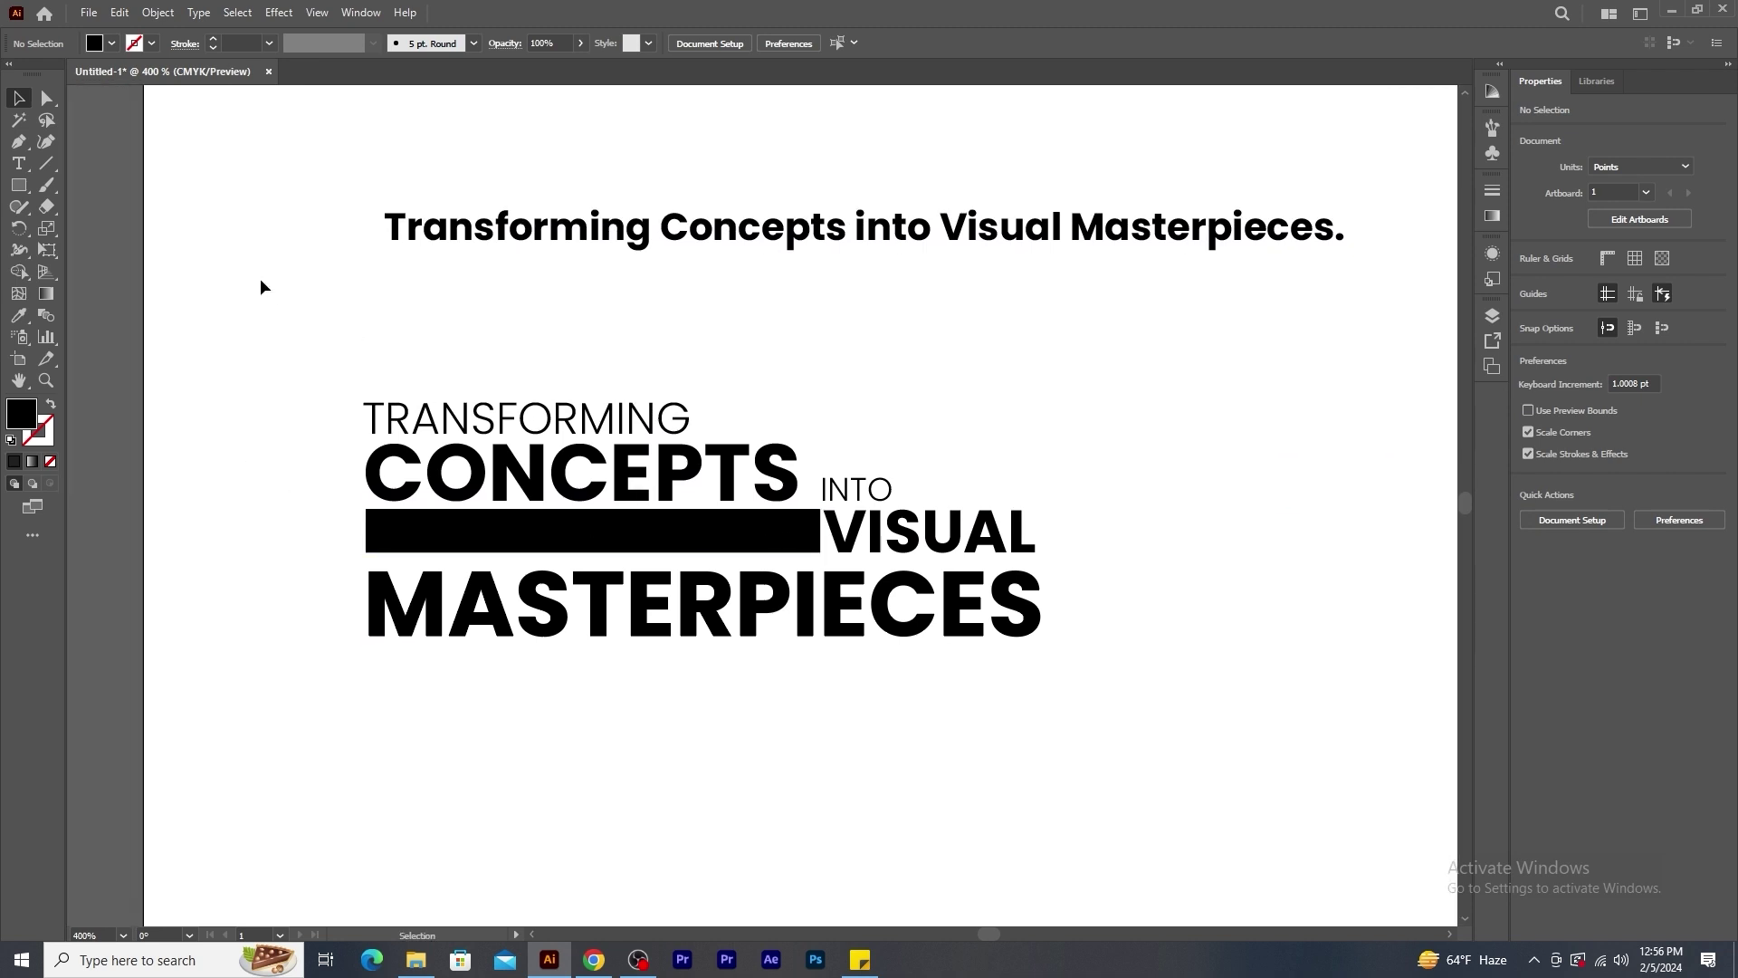
{"action": "left_click", "coordinate": [18, 184]}
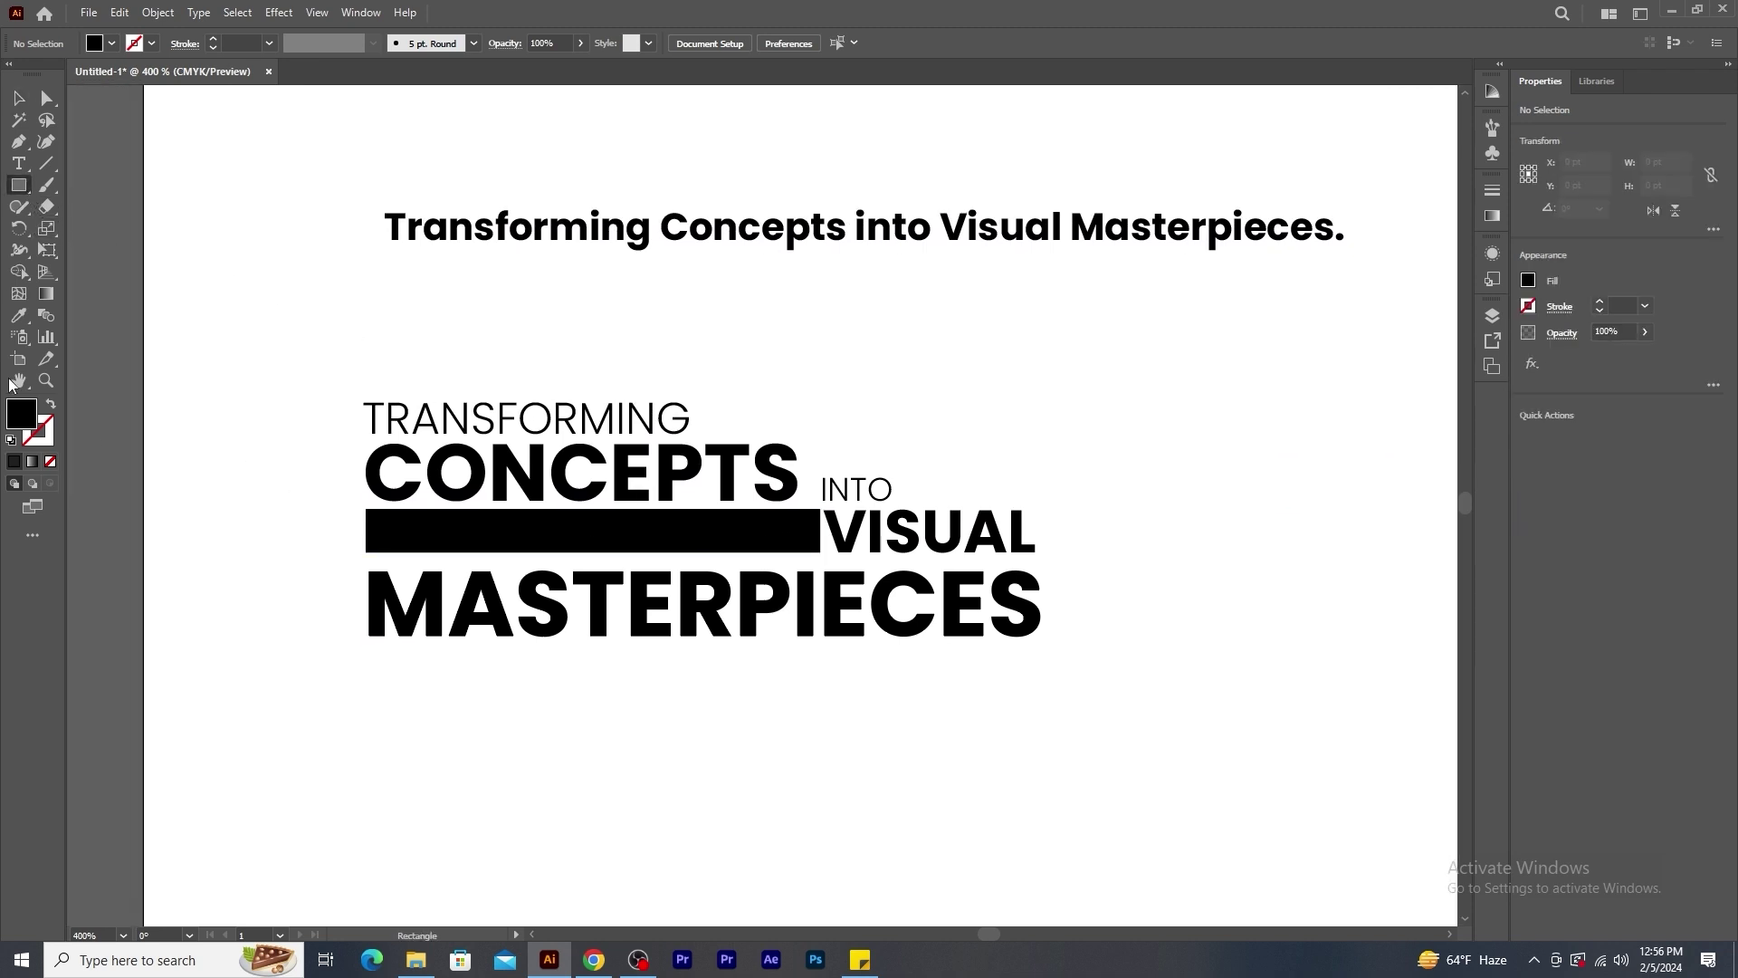
{"action": "left_click_drag", "start_coordinate": [1059, 509], "coordinate": [1049, 635]}
Colour CONCEPTS green, VISUAL light blue and MASTERPIECES orange from the Fill swatches.
{"action": "key", "text": "v"}
{"action": "left_click", "coordinate": [1159, 404]}
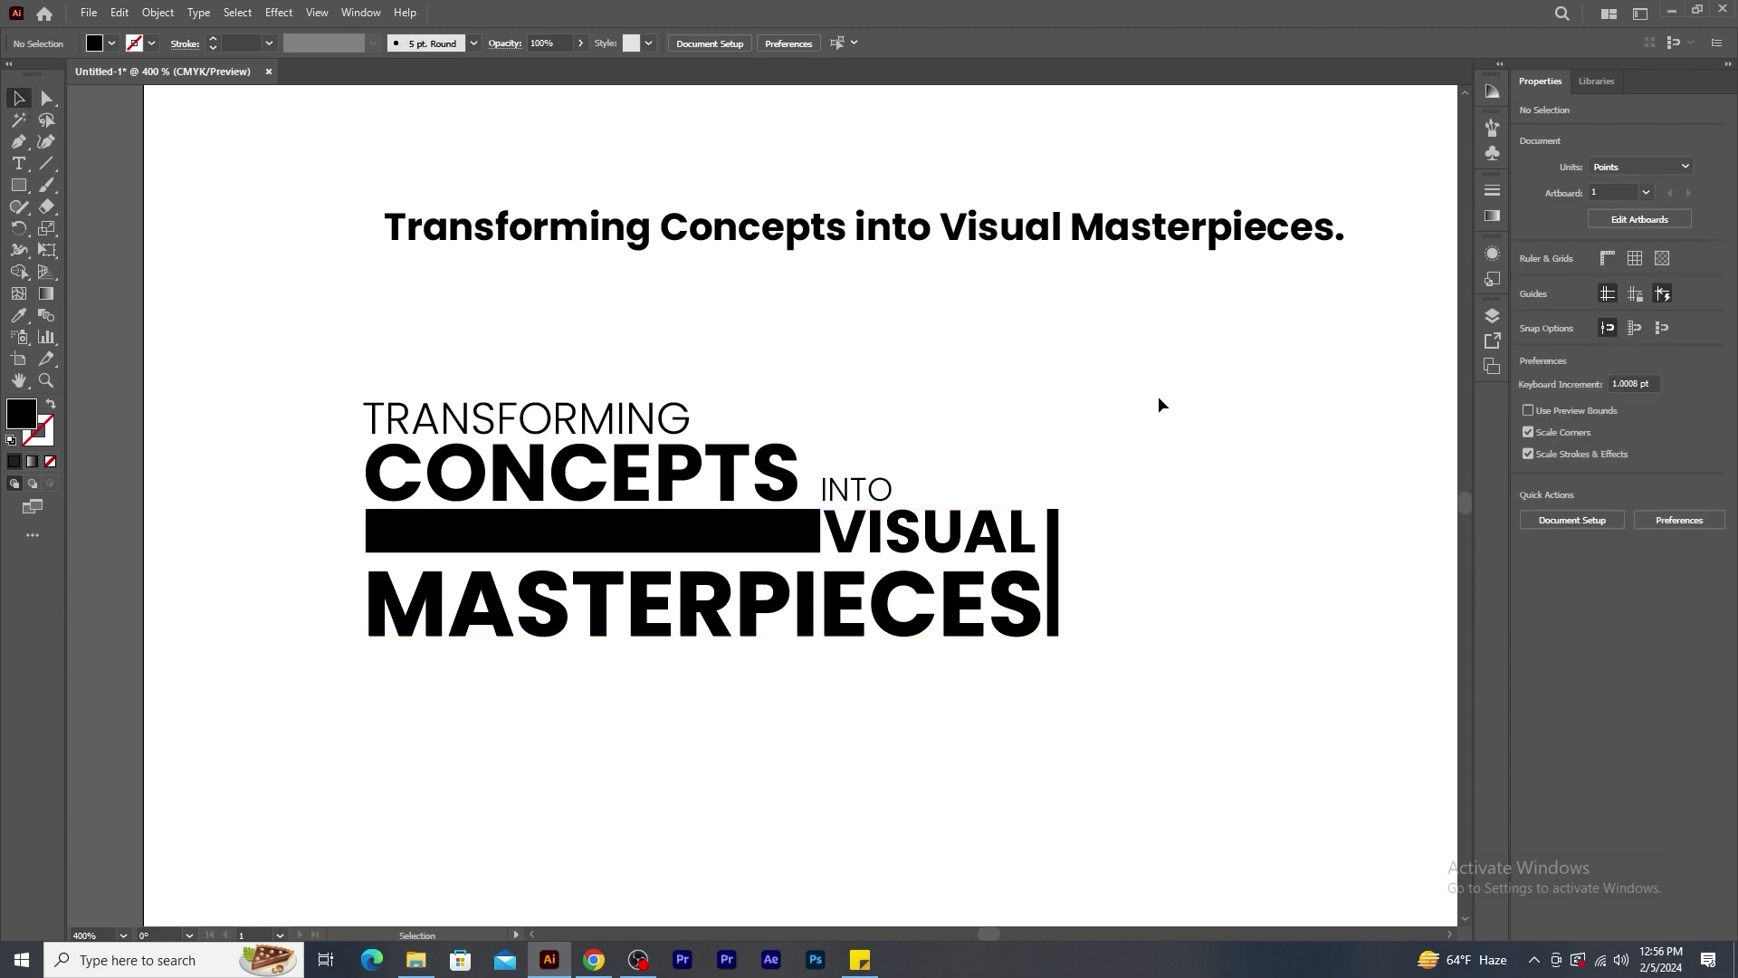
{"action": "left_click", "coordinate": [554, 484]}
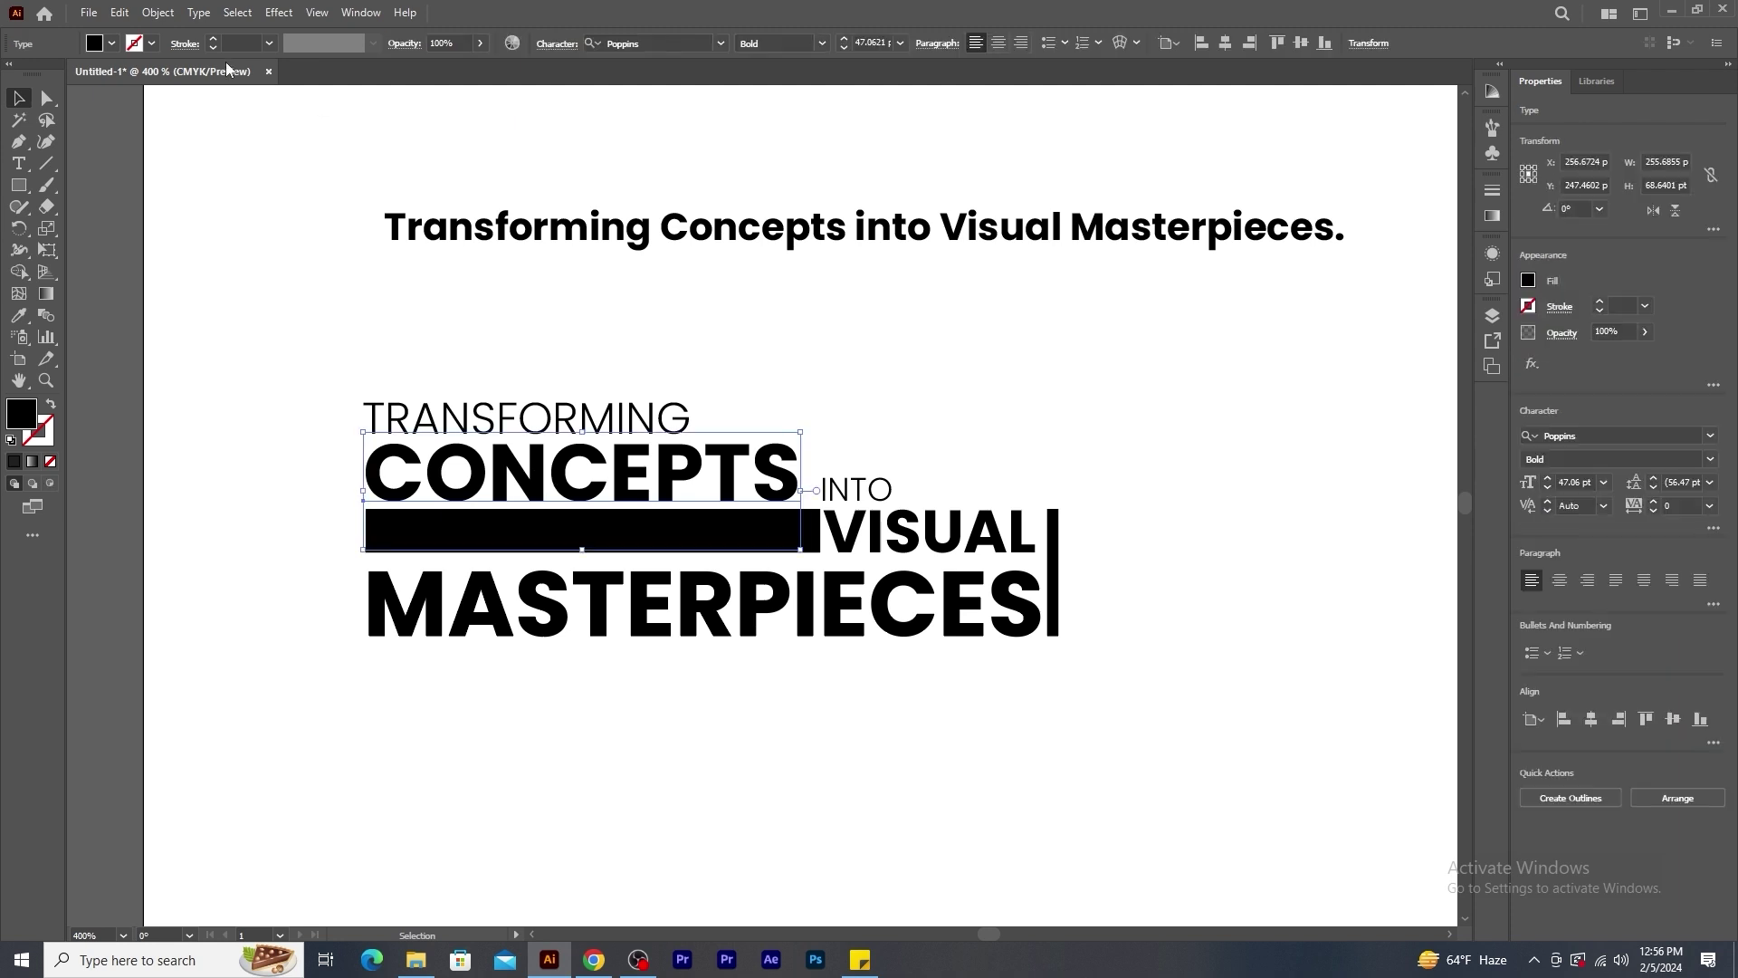
{"action": "left_click", "coordinate": [113, 43]}
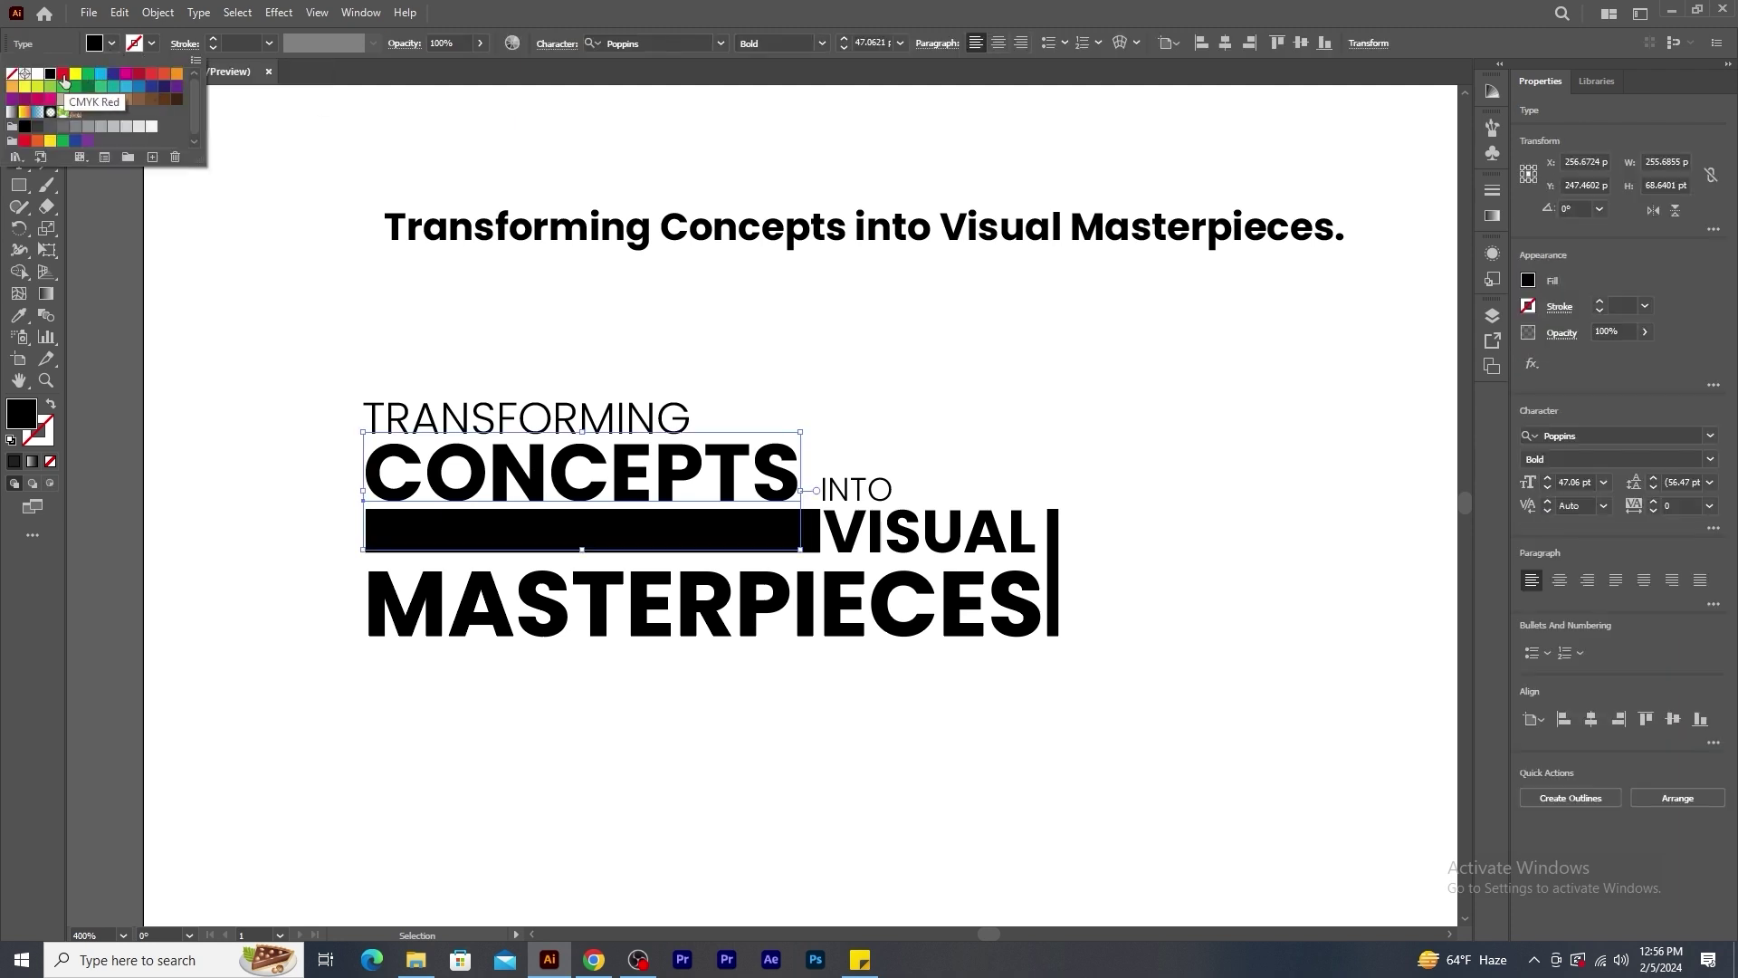
{"action": "left_click", "coordinate": [88, 75]}
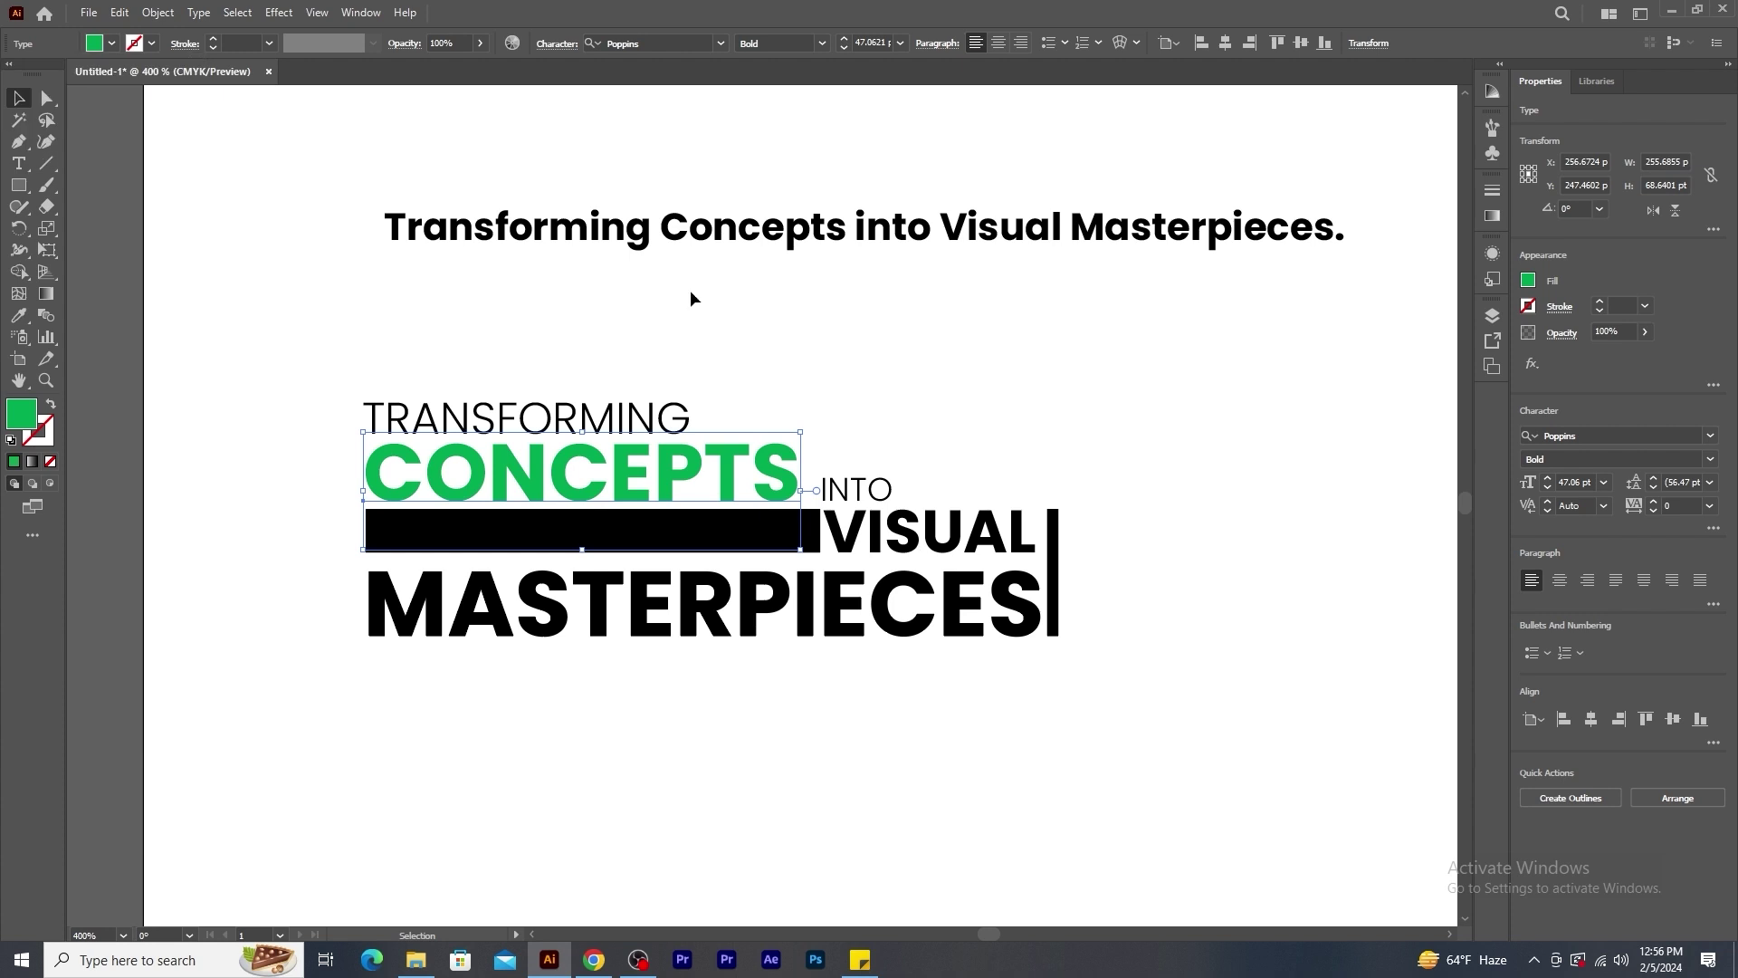
{"action": "left_click", "coordinate": [959, 536]}
{"action": "left_click", "coordinate": [113, 43]}
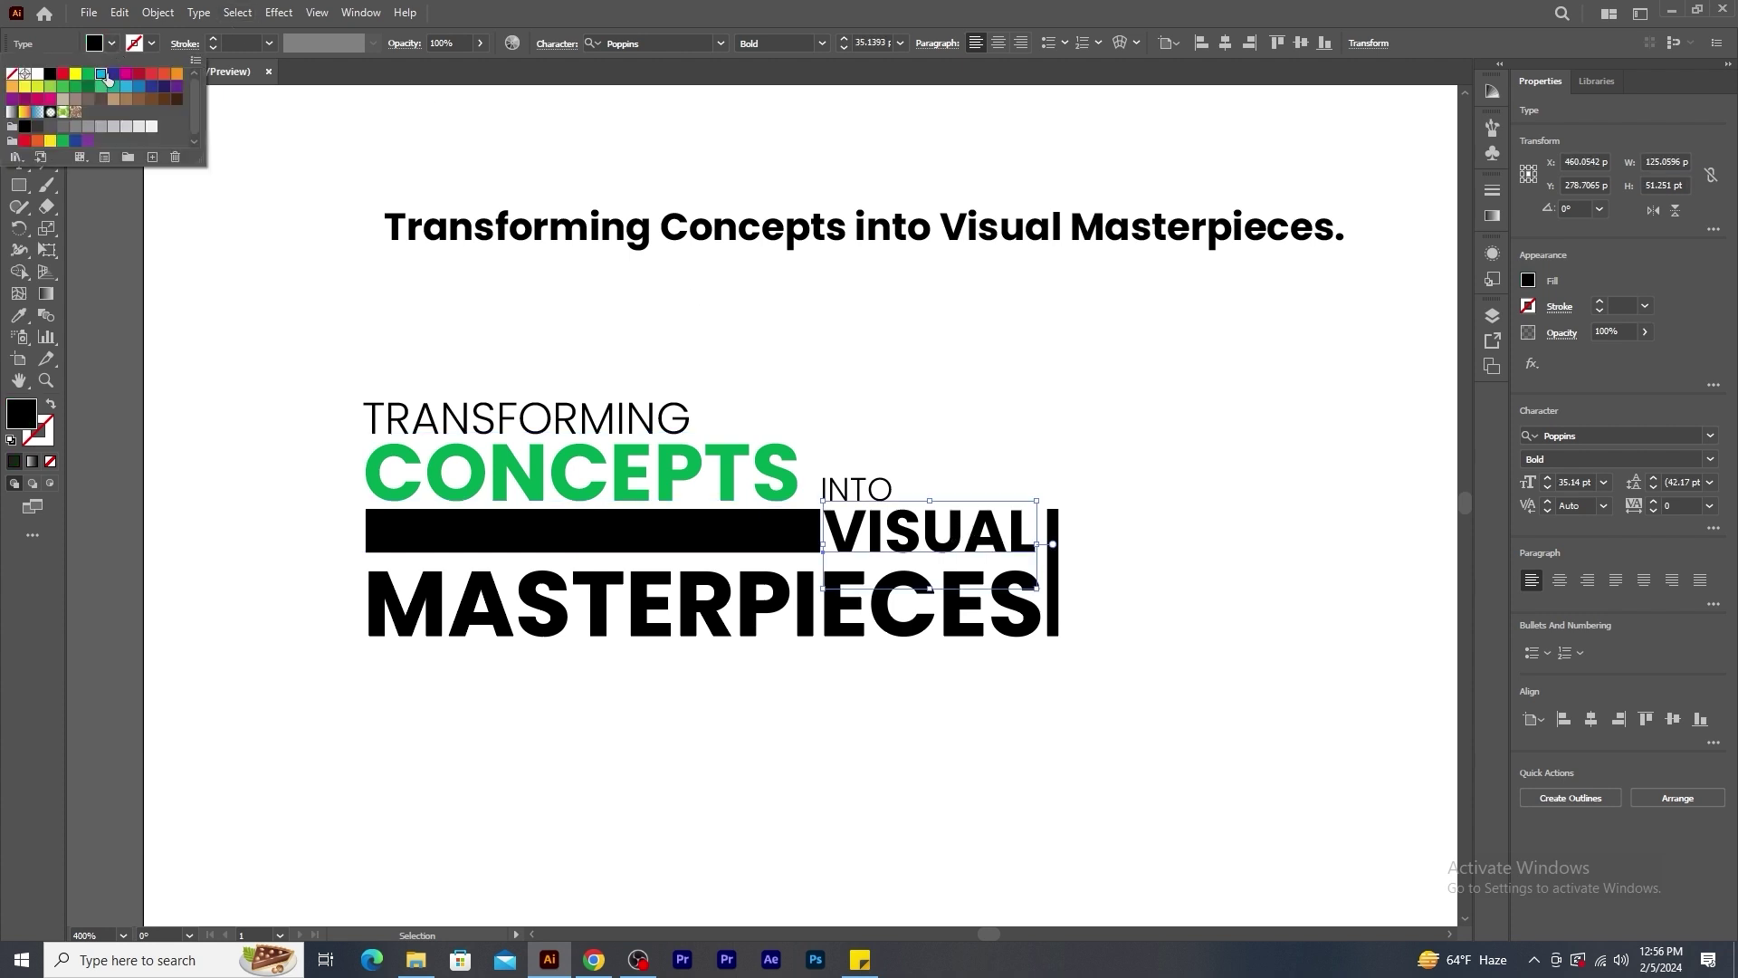
{"action": "left_click", "coordinate": [114, 86]}
{"action": "left_click", "coordinate": [753, 622]}
{"action": "left_click", "coordinate": [113, 44]}
{"action": "left_click", "coordinate": [169, 82]}
Fill the wide bar beside VISUAL with crimson.
{"action": "left_click", "coordinate": [732, 811]}
{"action": "left_click", "coordinate": [732, 811]}
{"action": "left_click", "coordinate": [593, 531]}
{"action": "left_click", "coordinate": [113, 43]}
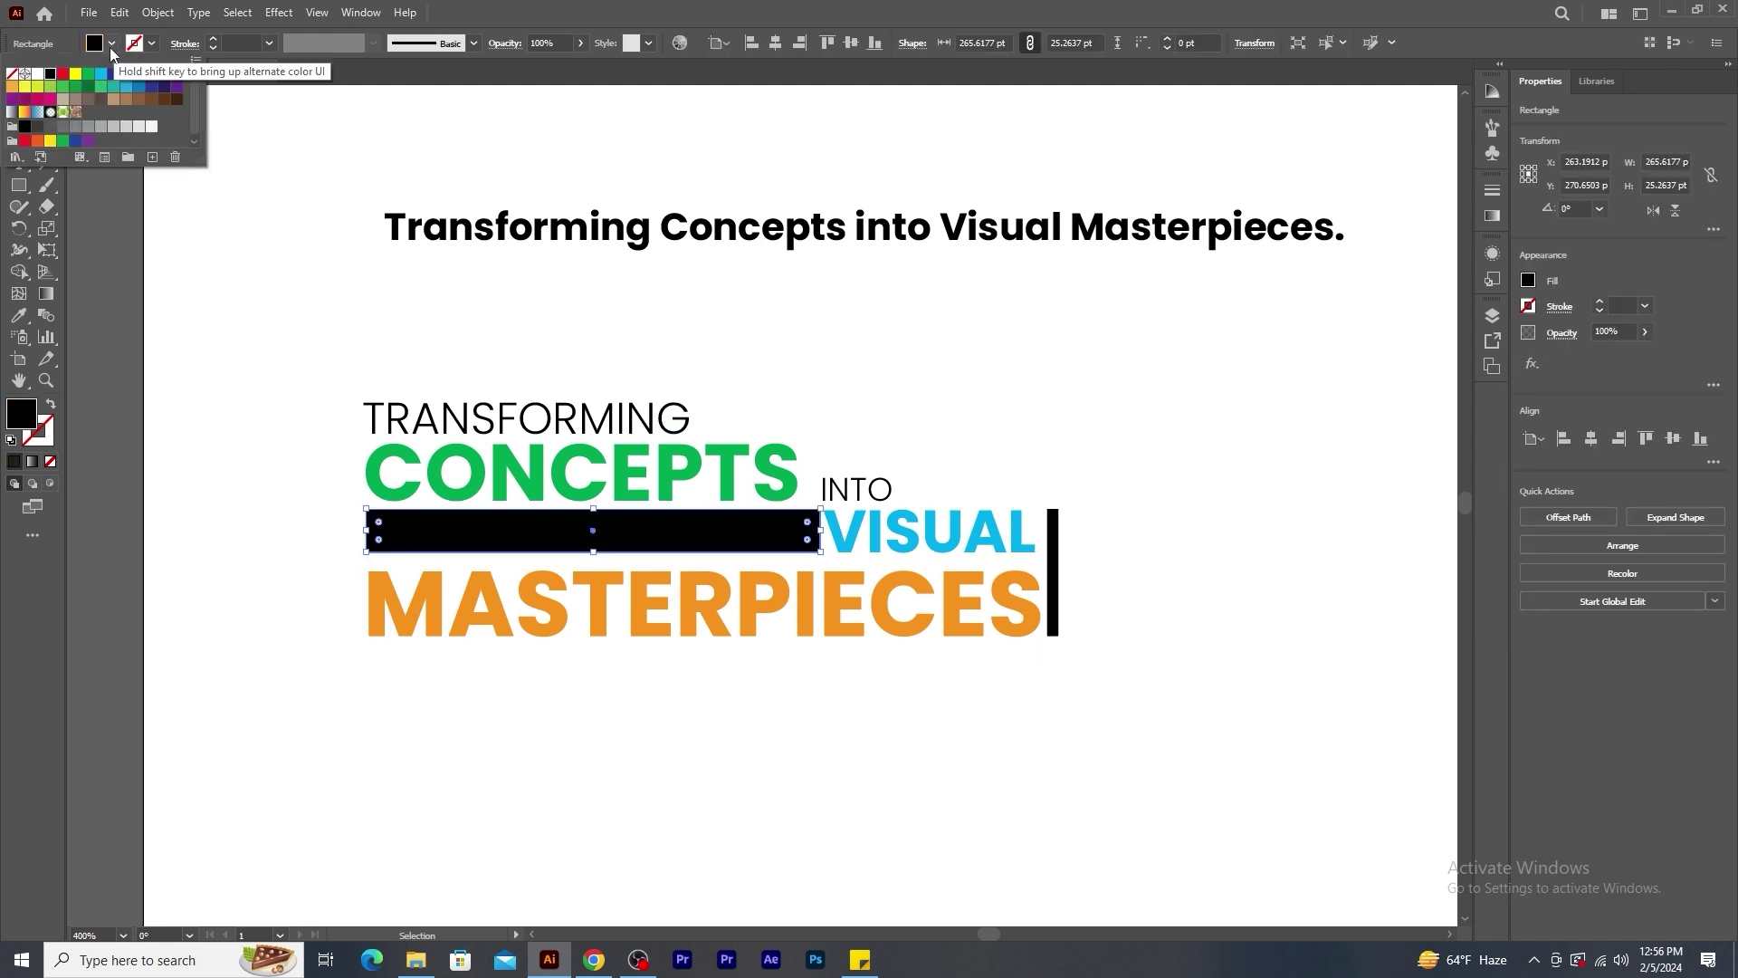
{"action": "left_click", "coordinate": [138, 86]}
{"action": "left_click", "coordinate": [823, 704]}
{"action": "left_click", "coordinate": [823, 704]}
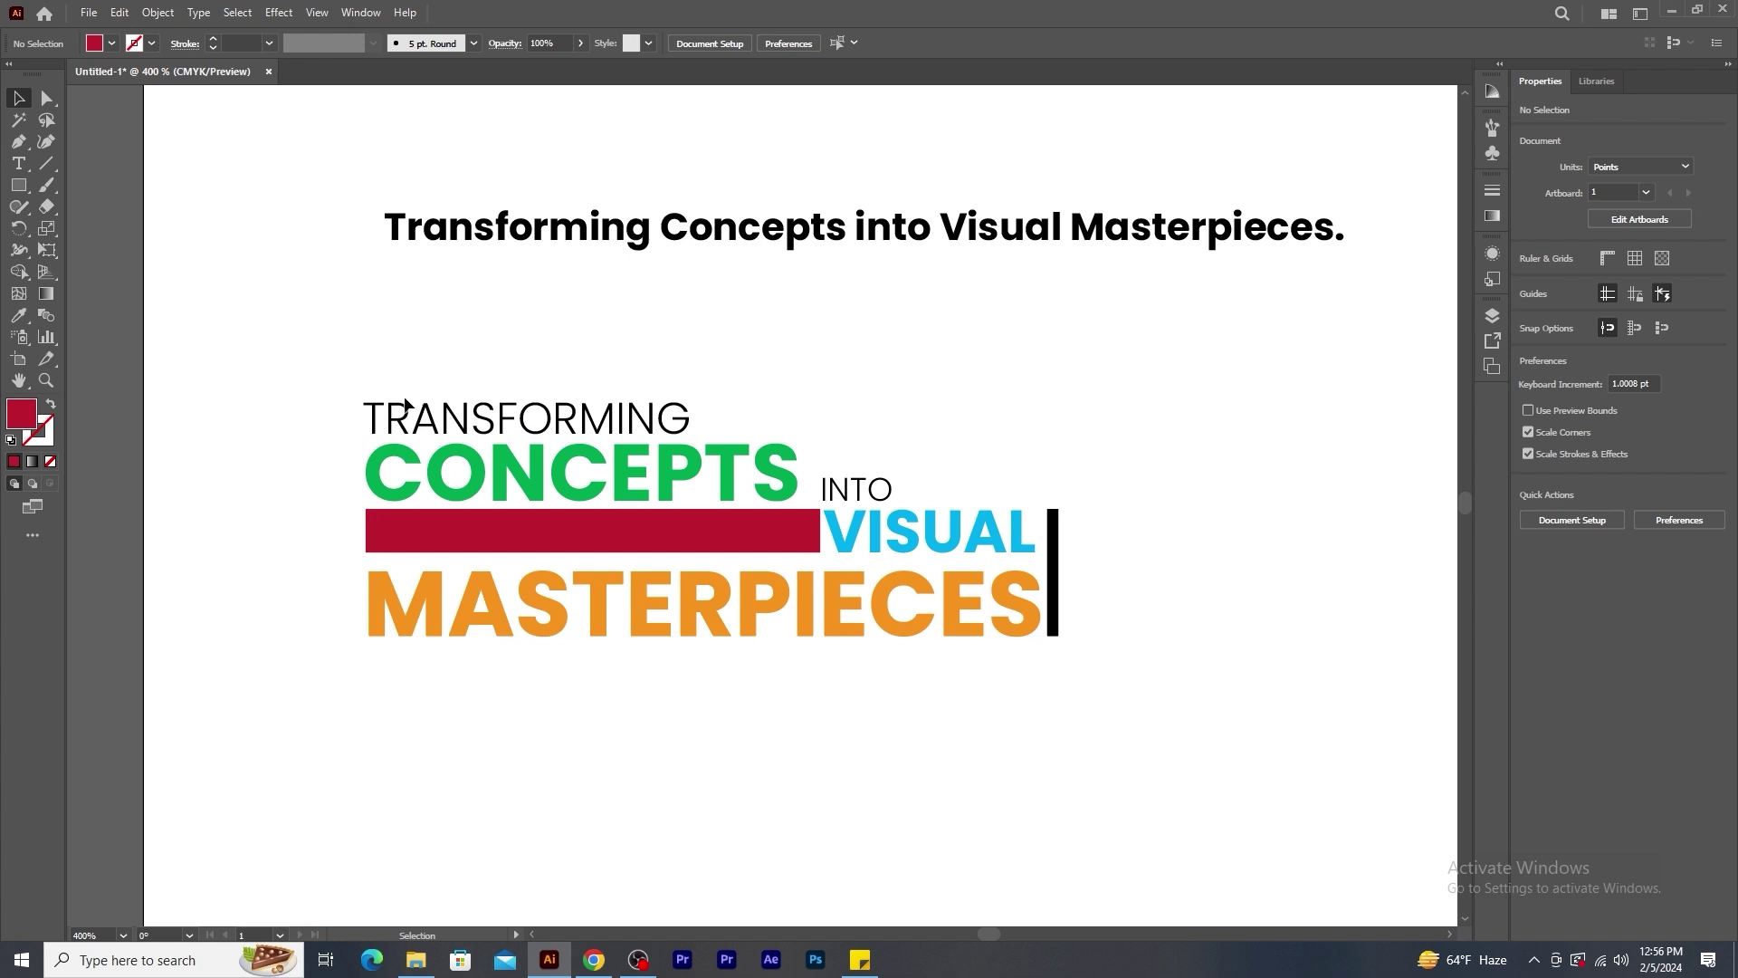
Group the finished logo, move it onto the pasteboard, and delete the heading.
{"action": "left_click_drag", "start_coordinate": [336, 360], "coordinate": [1127, 704]}
{"action": "key", "text": "ctrl+g"}
{"action": "key", "text": "ctrl+minus"}
{"action": "key", "text": "ctrl+minus"}
{"action": "left_click_drag", "start_coordinate": [874, 551], "coordinate": [396, 521]}
{"action": "left_click", "coordinate": [842, 349]}
{"action": "key", "text": "Delete"}
Zoom into the empty artboard and add bold TECH SAVVY BYTES text, scaled to about 58.49 pt.
{"action": "key", "text": "z"}
{"action": "left_click", "coordinate": [932, 440]}
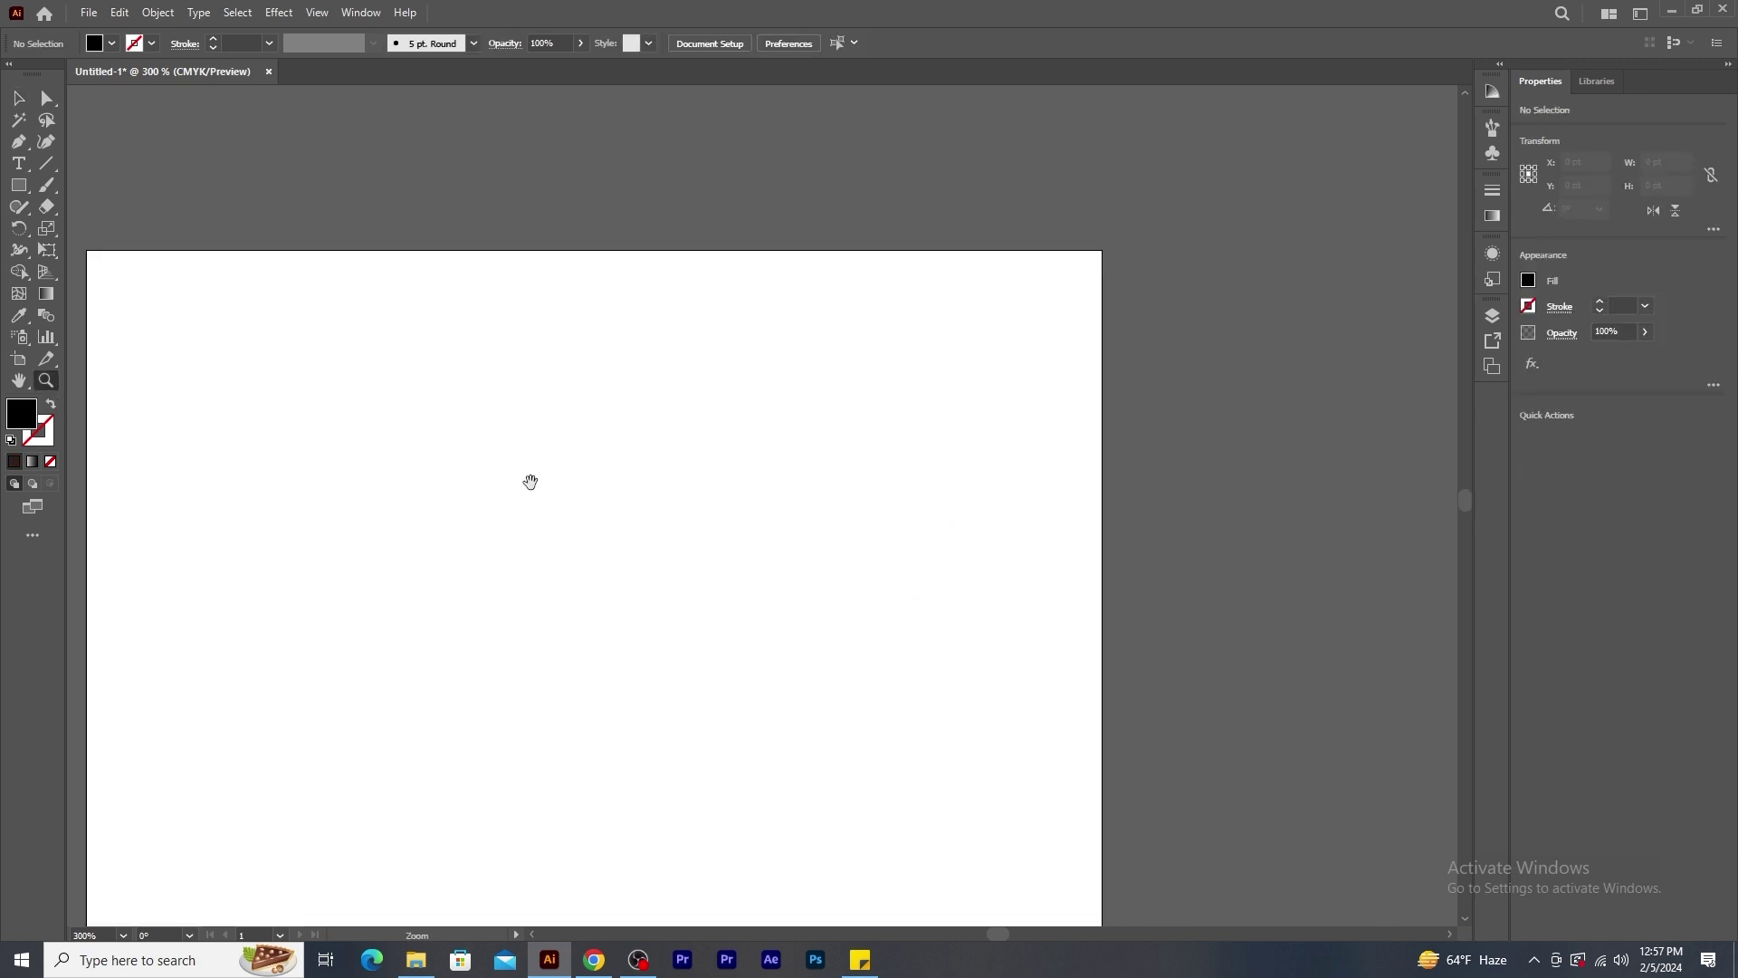
{"action": "left_click", "coordinate": [528, 480]}
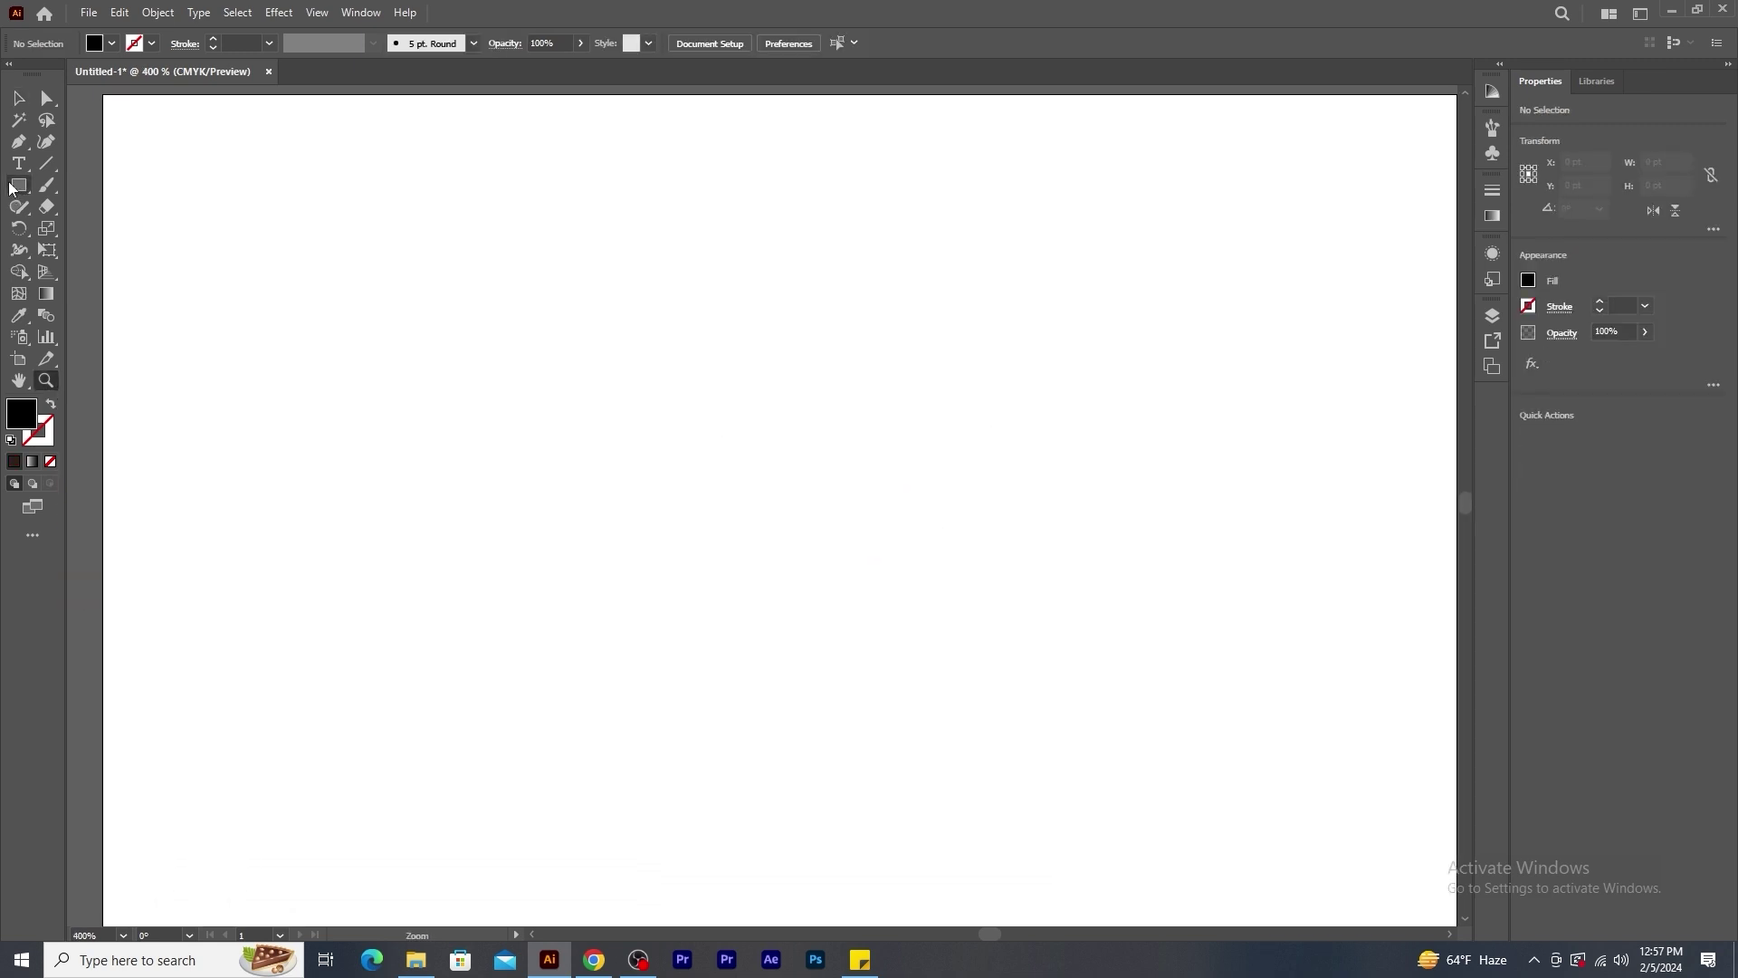
{"action": "key", "text": "t"}
{"action": "left_click", "coordinate": [549, 397]}
{"action": "type", "text": "TECH SAVVY B"}
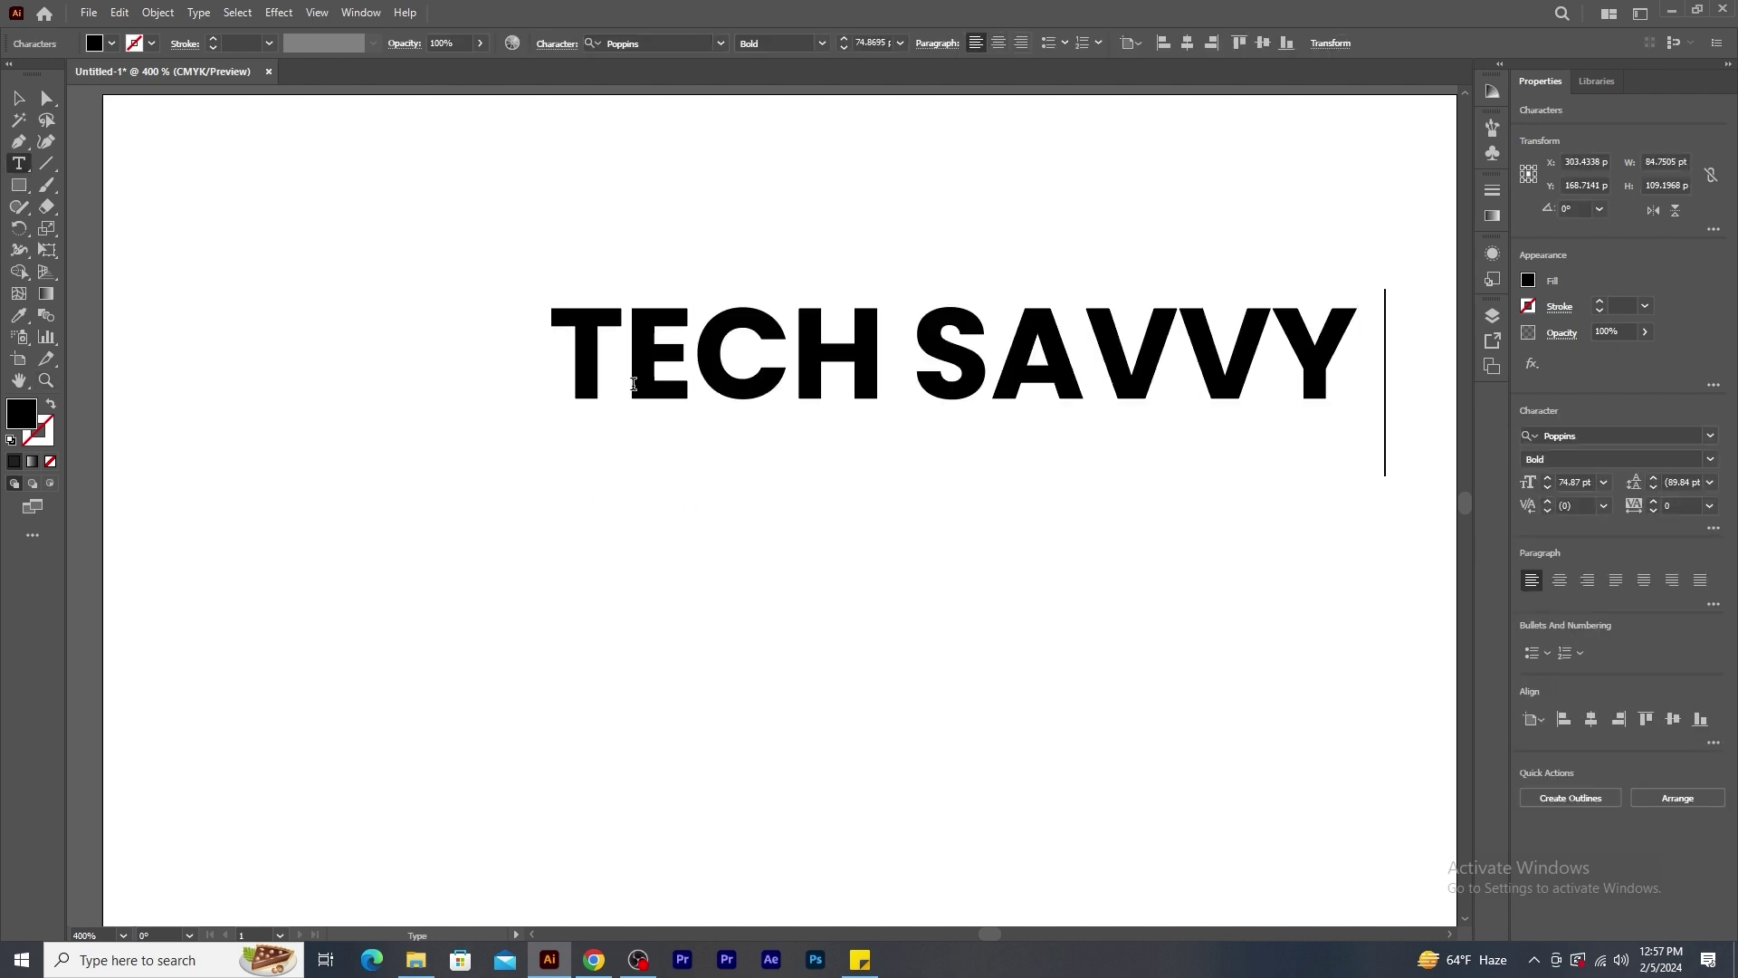
{"action": "left_click", "coordinate": [19, 98]}
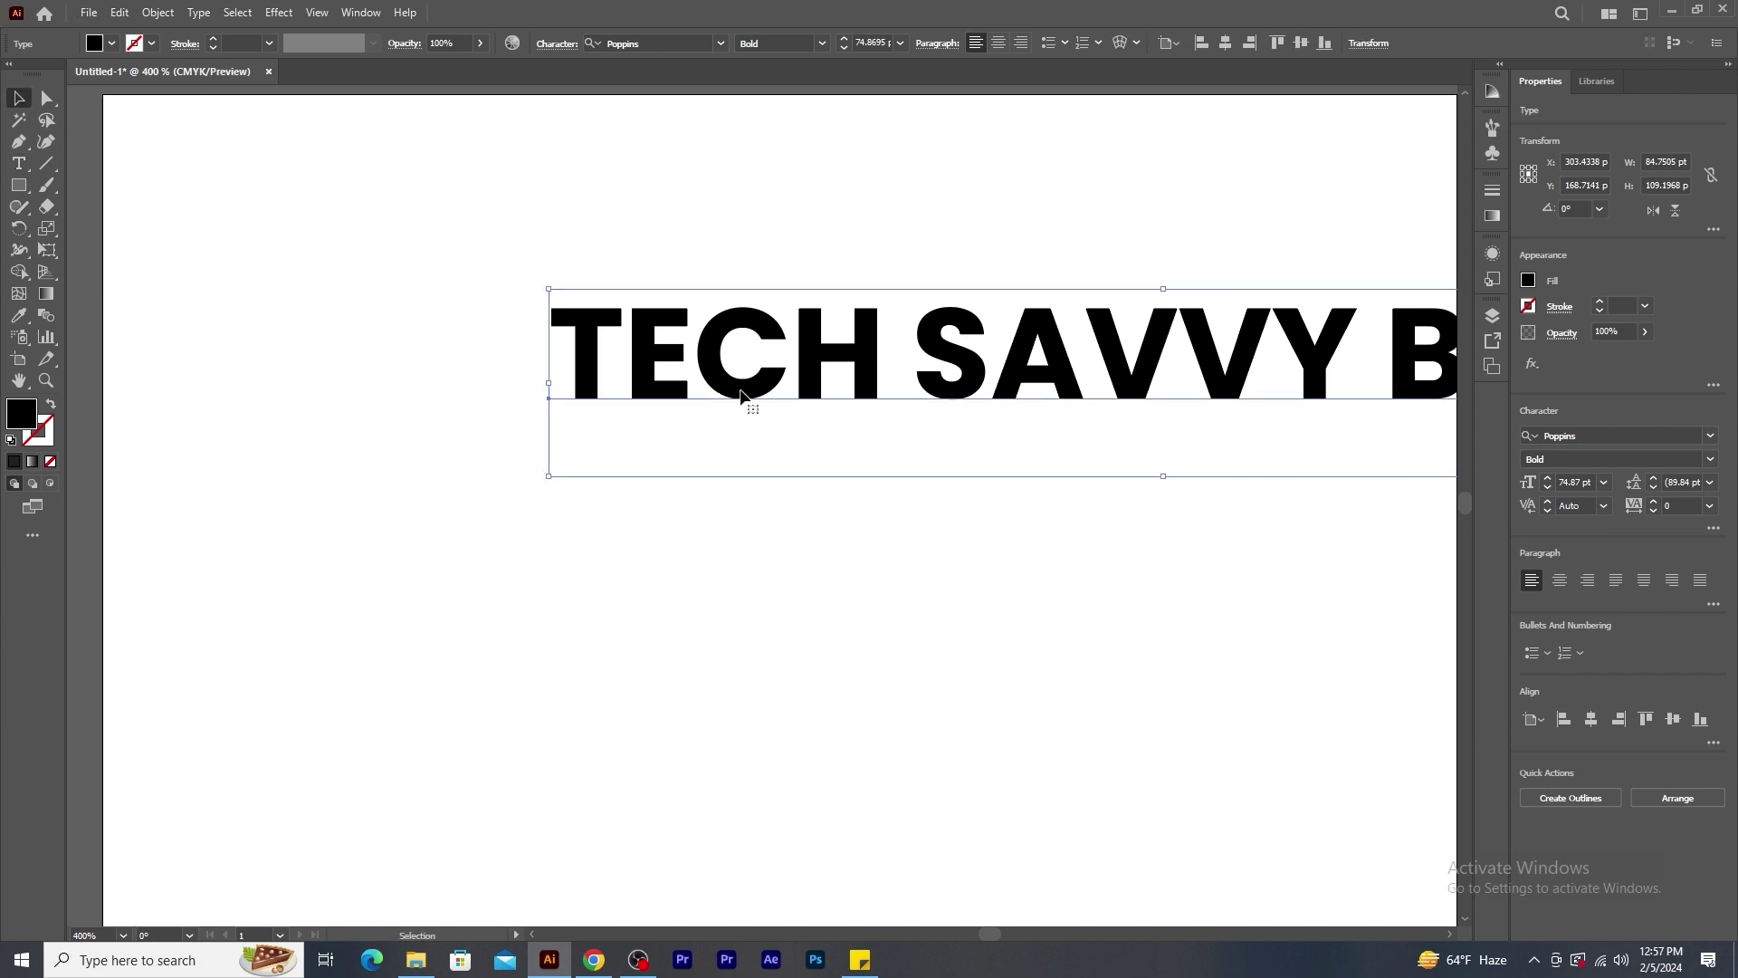
{"action": "left_click_drag", "start_coordinate": [1057, 376], "coordinate": [708, 435]}
{"action": "left_click_drag", "start_coordinate": [1431, 349], "coordinate": [1385, 372]}
{"action": "left_click_drag", "start_coordinate": [1152, 419], "coordinate": [1127, 441]}
Apply Envelope Distort > Make with Warp to the TECH SAVVY BYTES text.
{"action": "left_click", "coordinate": [158, 12]}
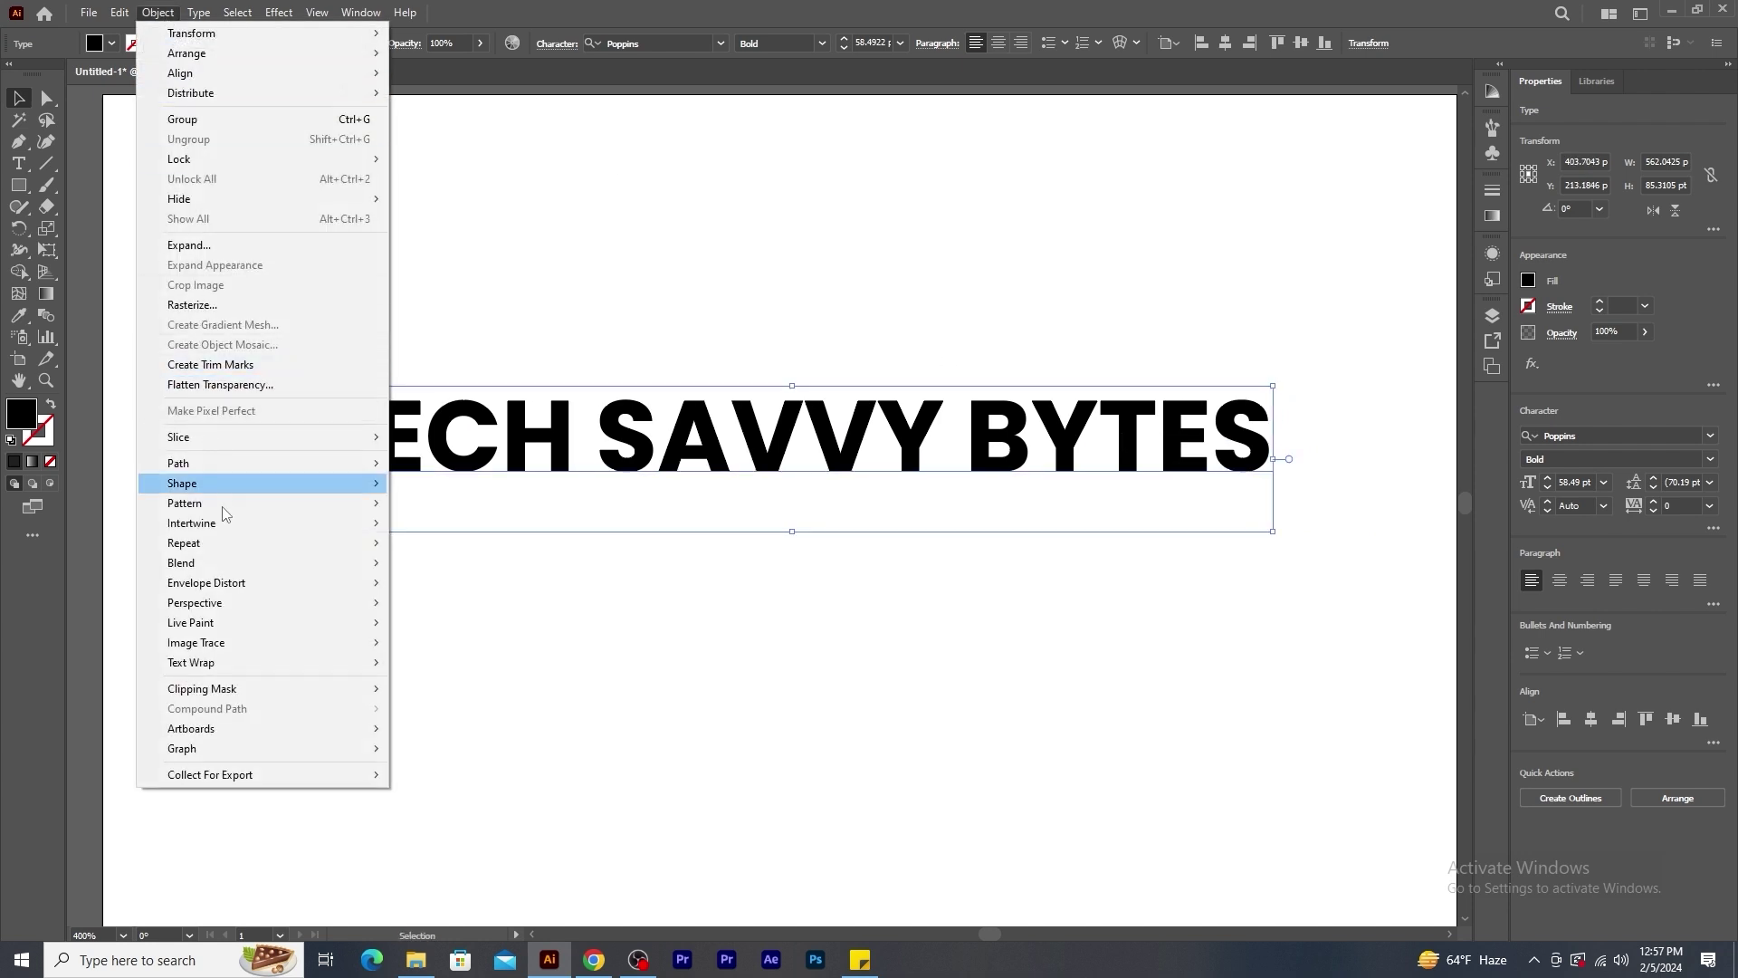
{"action": "mouse_move", "coordinate": [248, 590]}
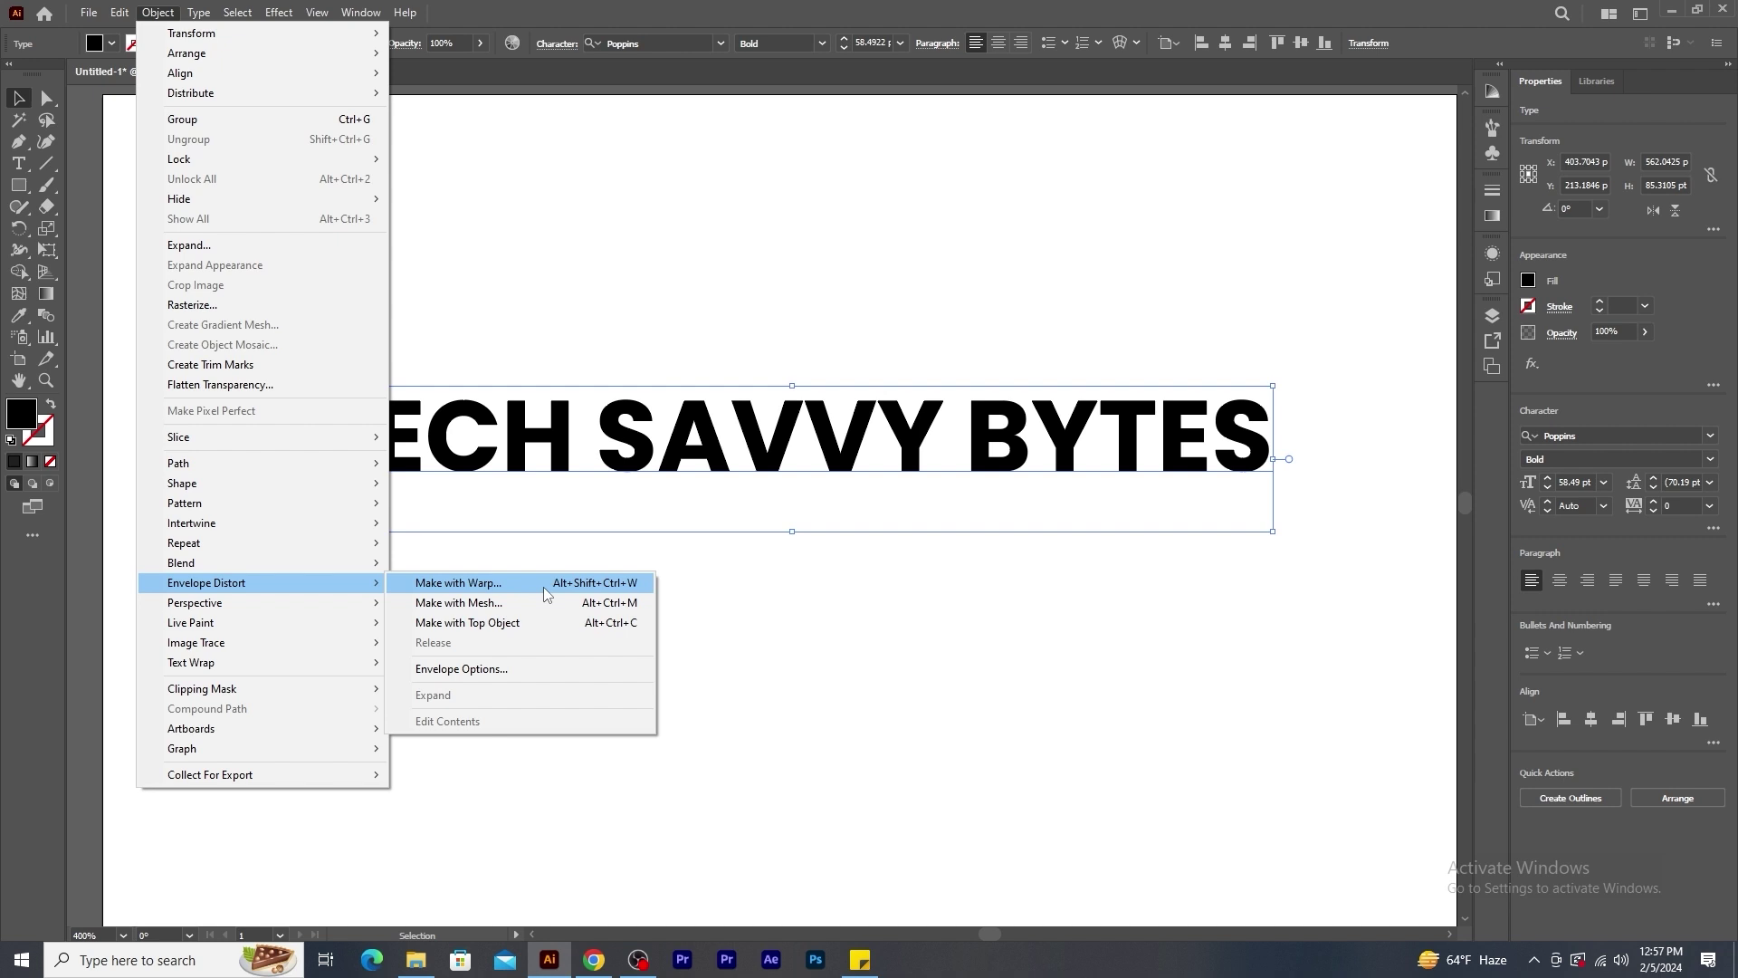
{"action": "left_click", "coordinate": [544, 585]}
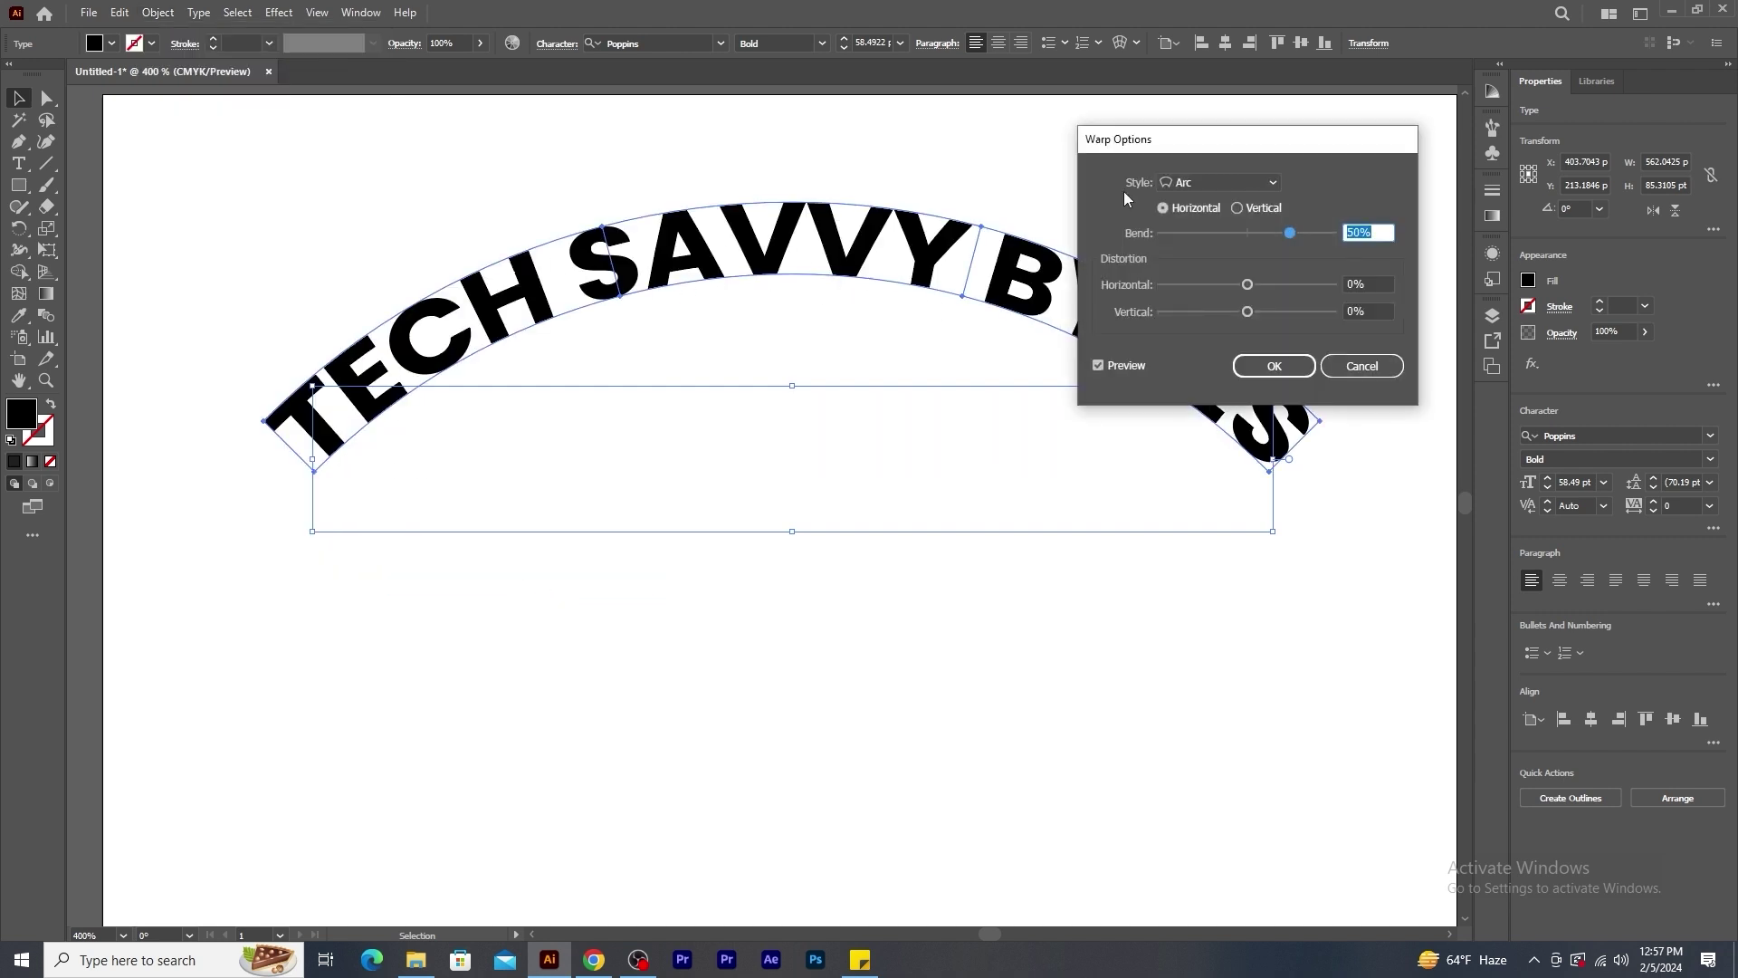
{"action": "left_click_drag", "start_coordinate": [1170, 144], "coordinate": [1258, 180]}
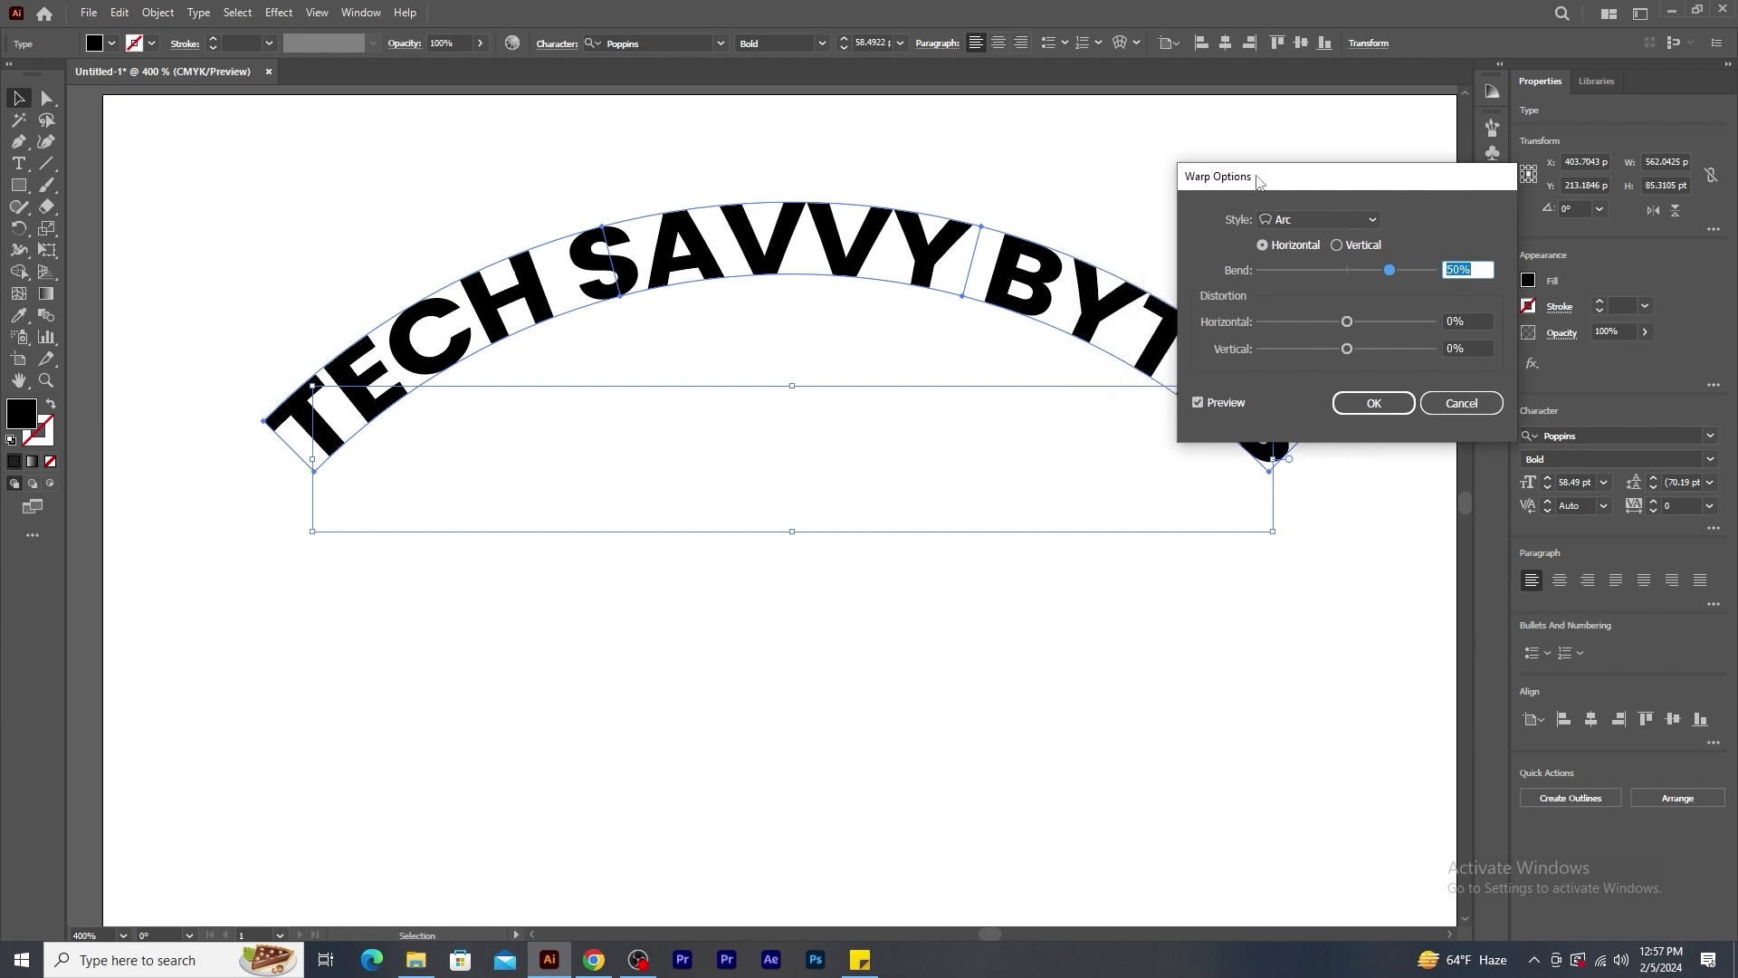
Try Arc Lower, Arch and Bulge, then pick Flag with 54% bend, 1% horizontal, 5% vertical.
{"action": "left_click", "coordinate": [1300, 220]}
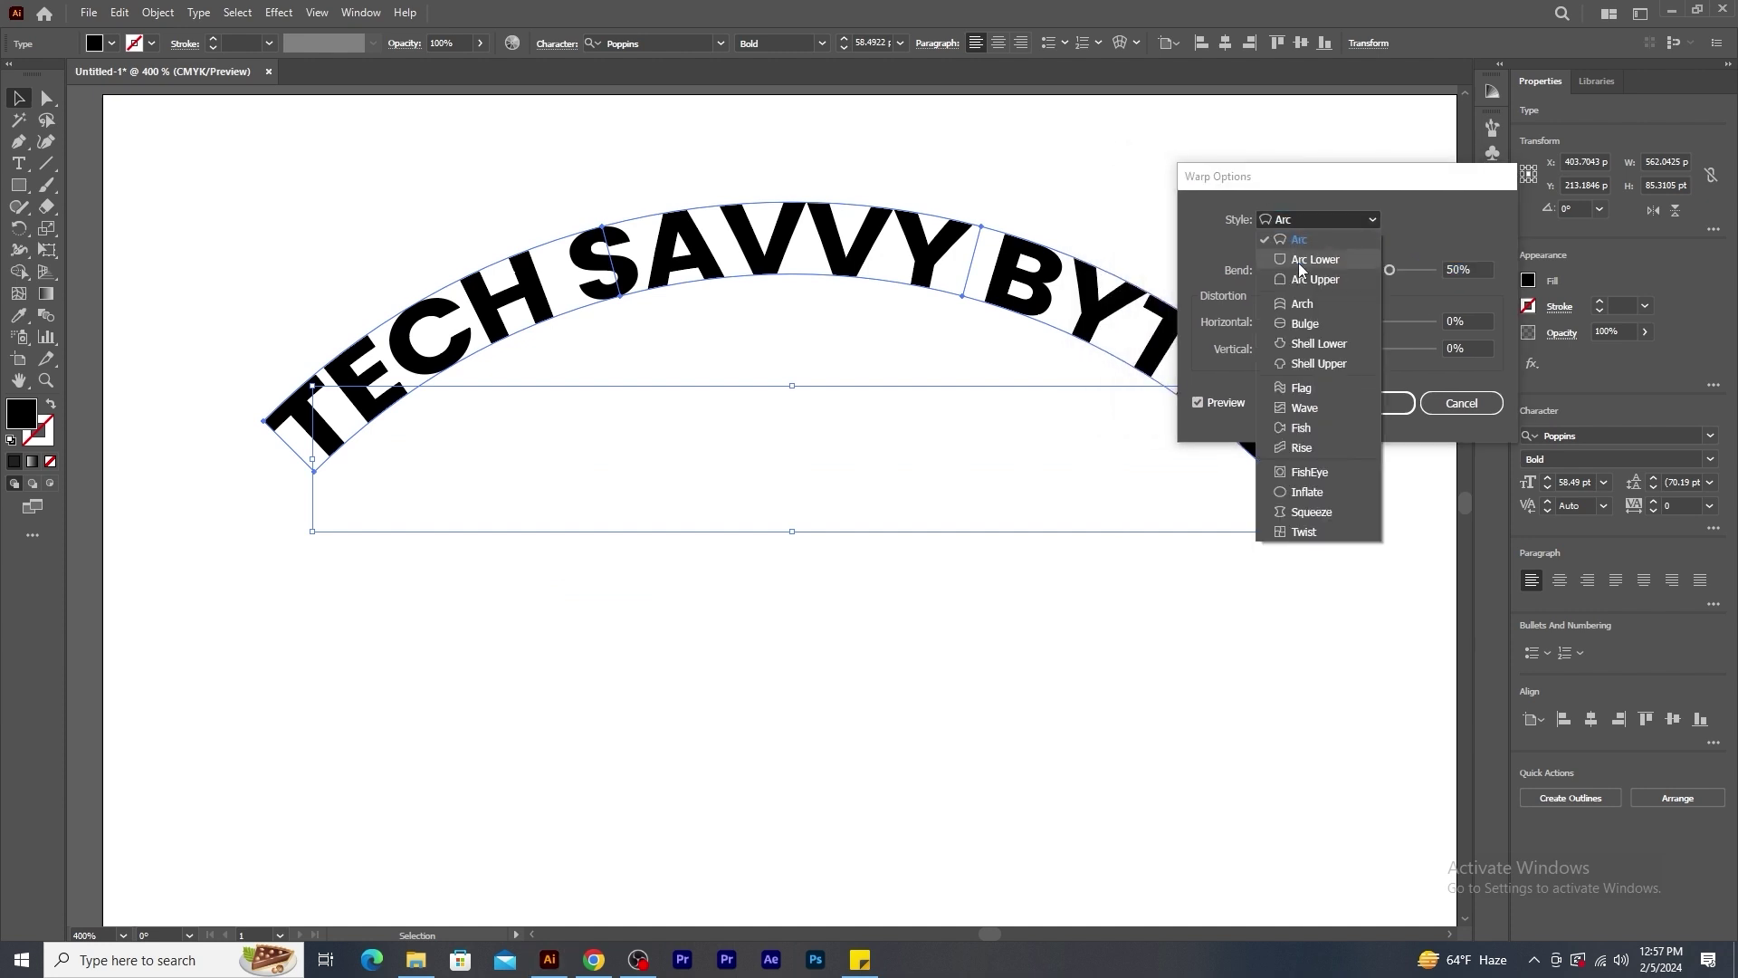
{"action": "left_click", "coordinate": [1298, 263]}
{"action": "left_click", "coordinate": [1306, 223]}
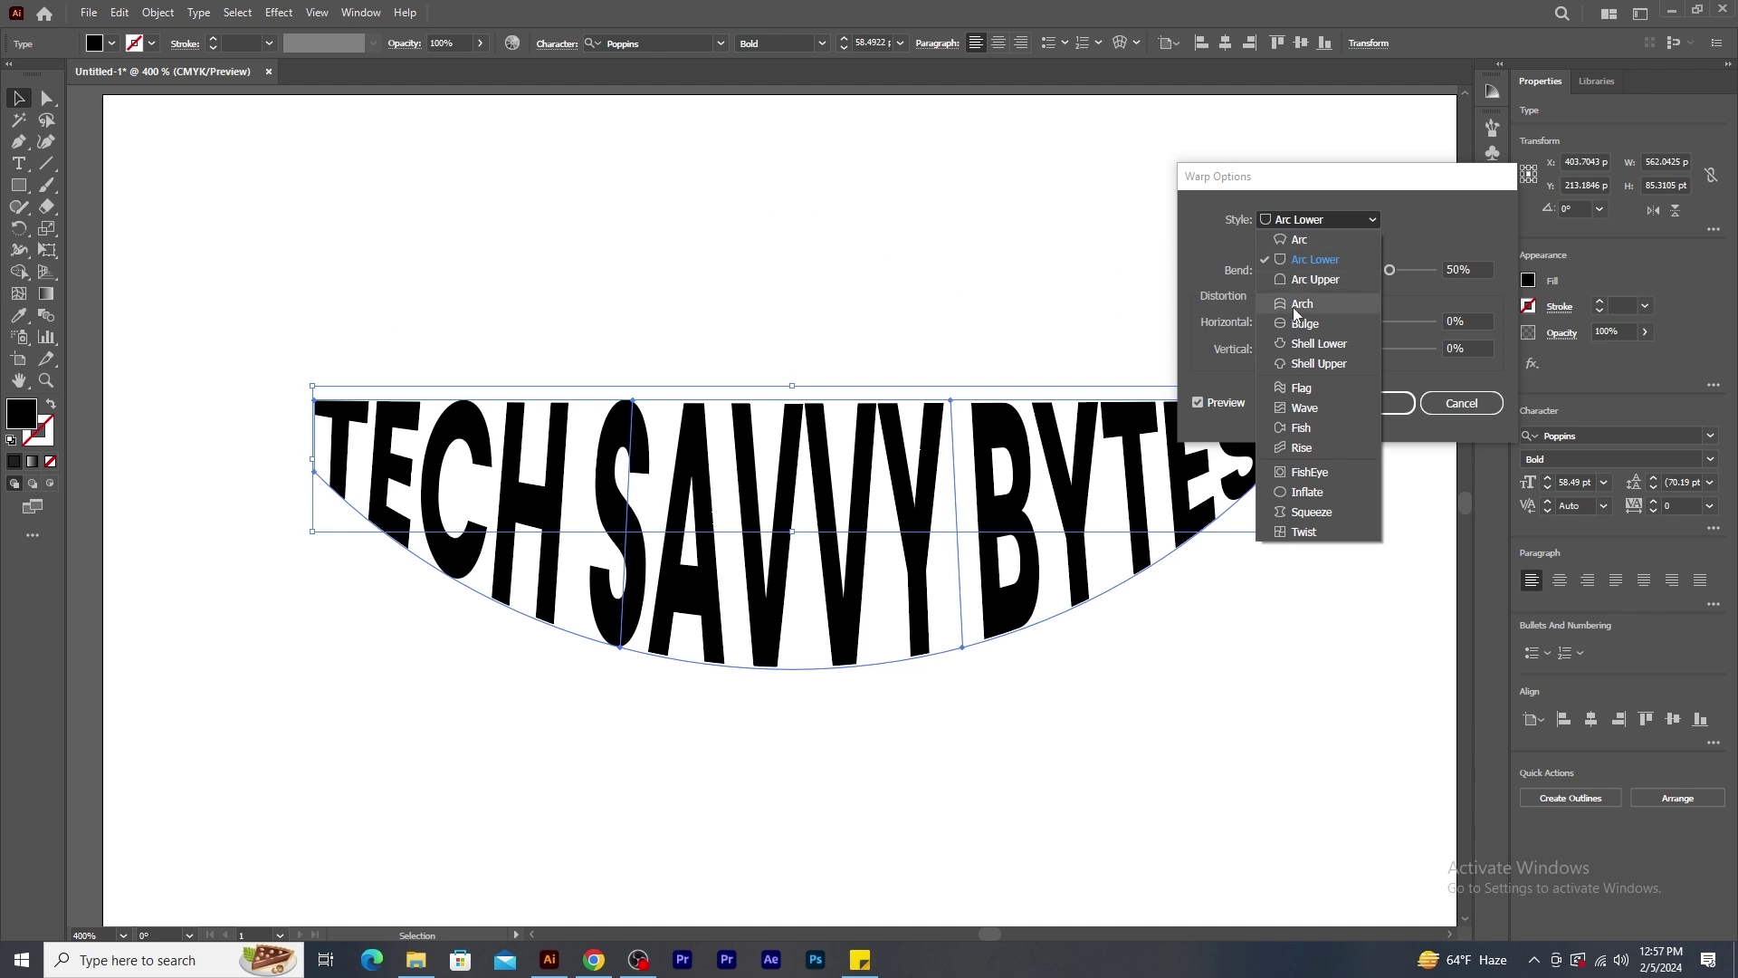
{"action": "left_click", "coordinate": [1294, 305]}
{"action": "left_click", "coordinate": [1328, 221]}
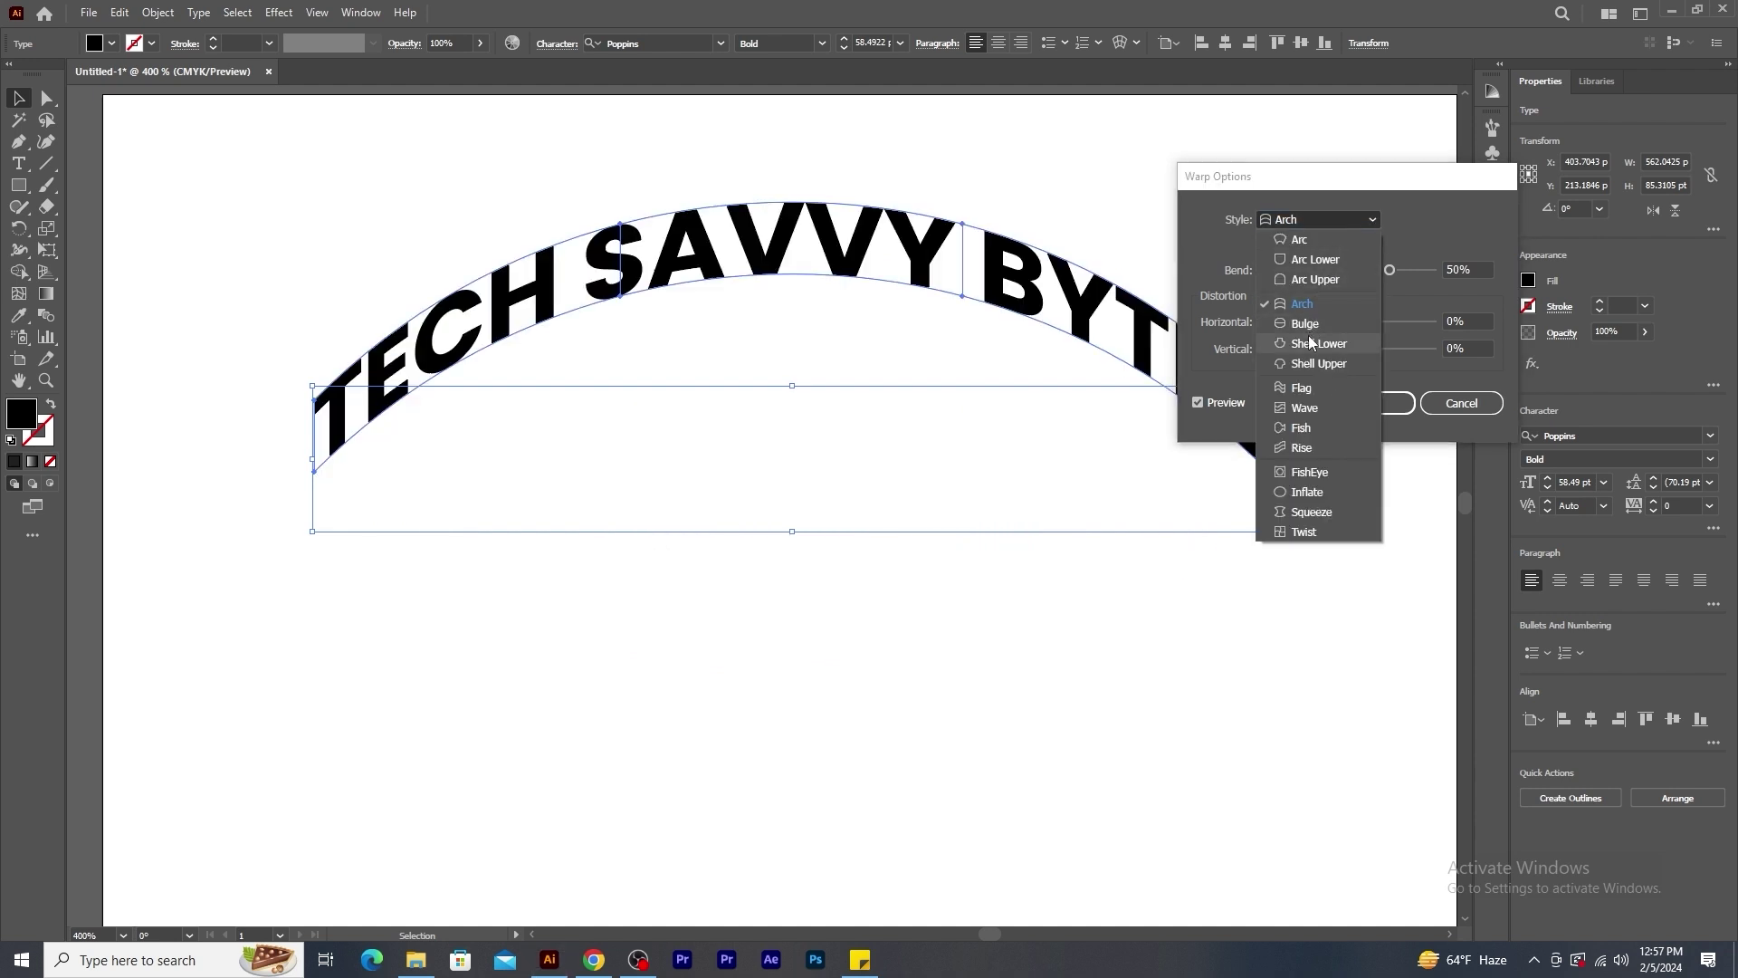
{"action": "left_click", "coordinate": [1313, 324]}
{"action": "left_click", "coordinate": [1324, 219]}
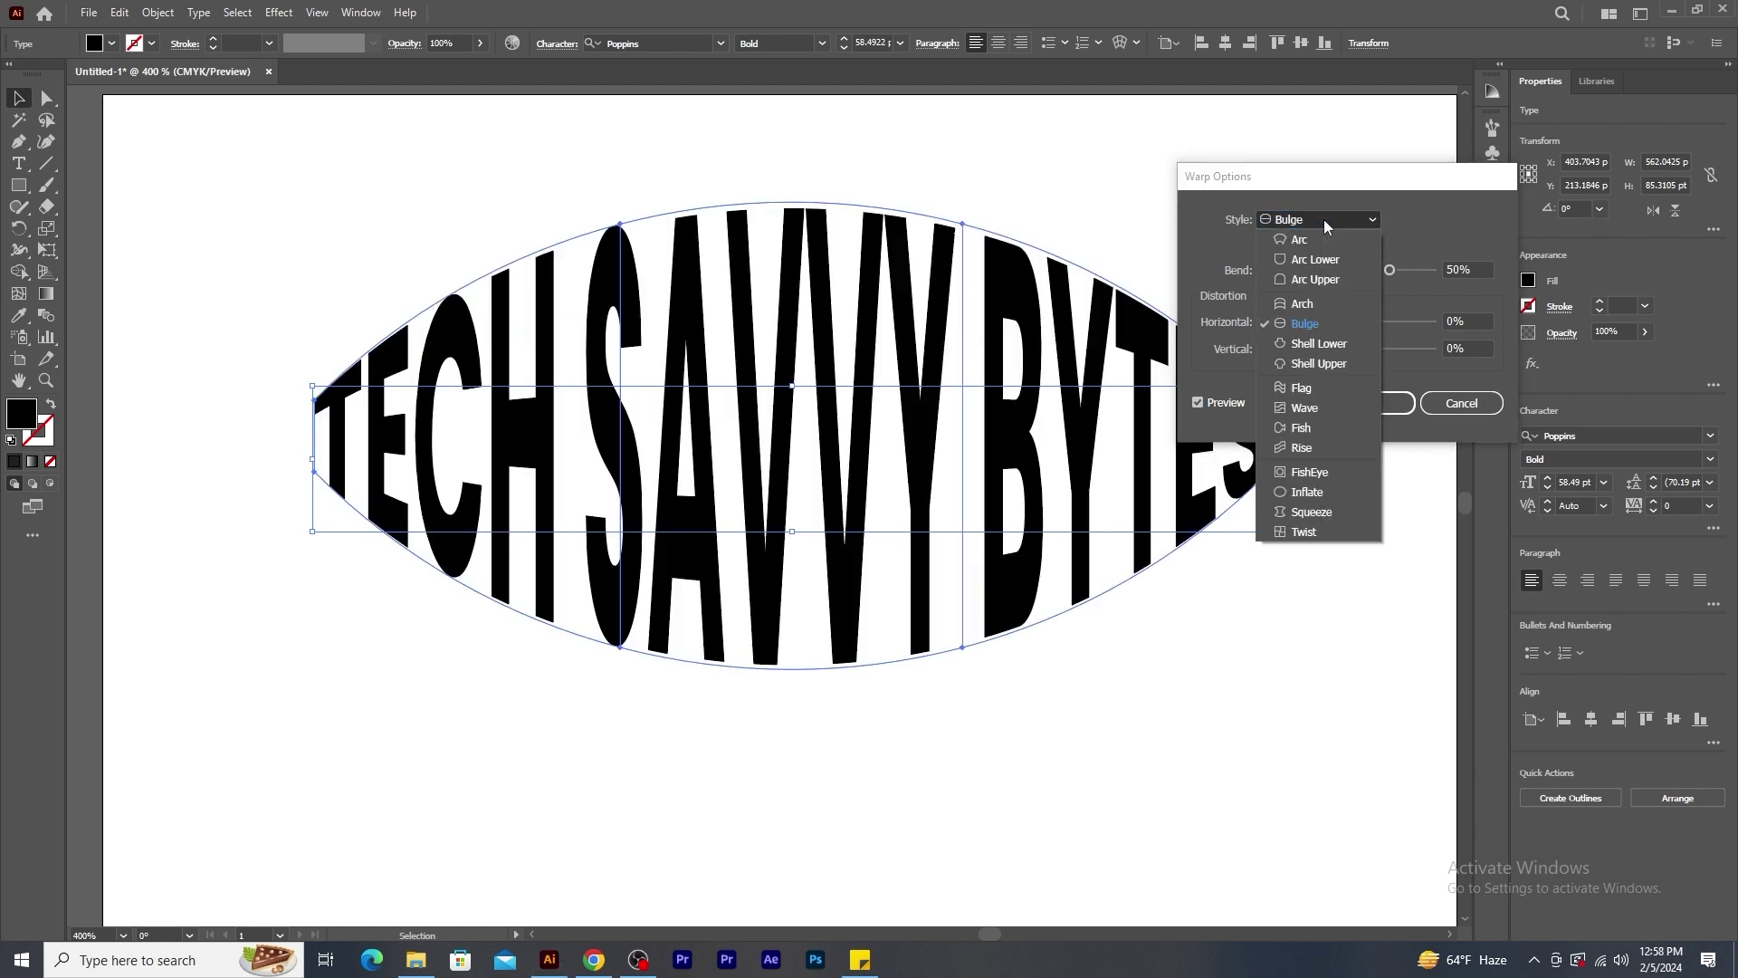
{"action": "left_click", "coordinate": [1307, 389]}
{"action": "left_click_drag", "start_coordinate": [1315, 183], "coordinate": [1389, 137]}
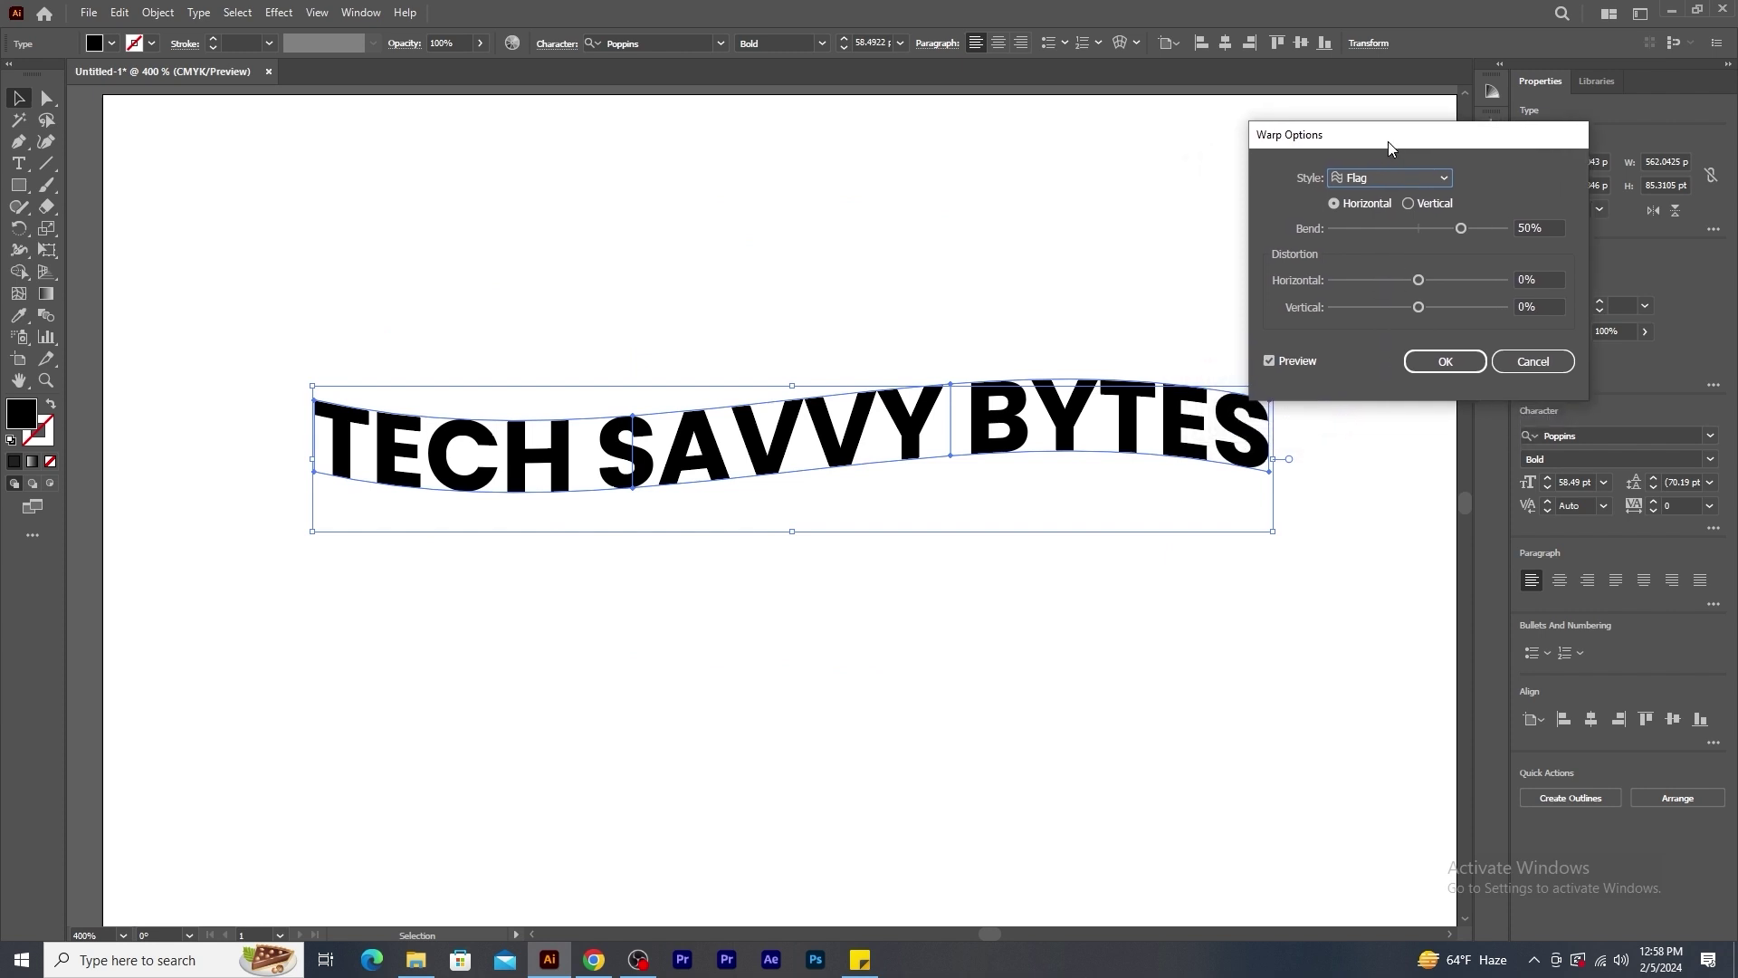
{"action": "left_click_drag", "start_coordinate": [1460, 226], "coordinate": [1431, 308]}
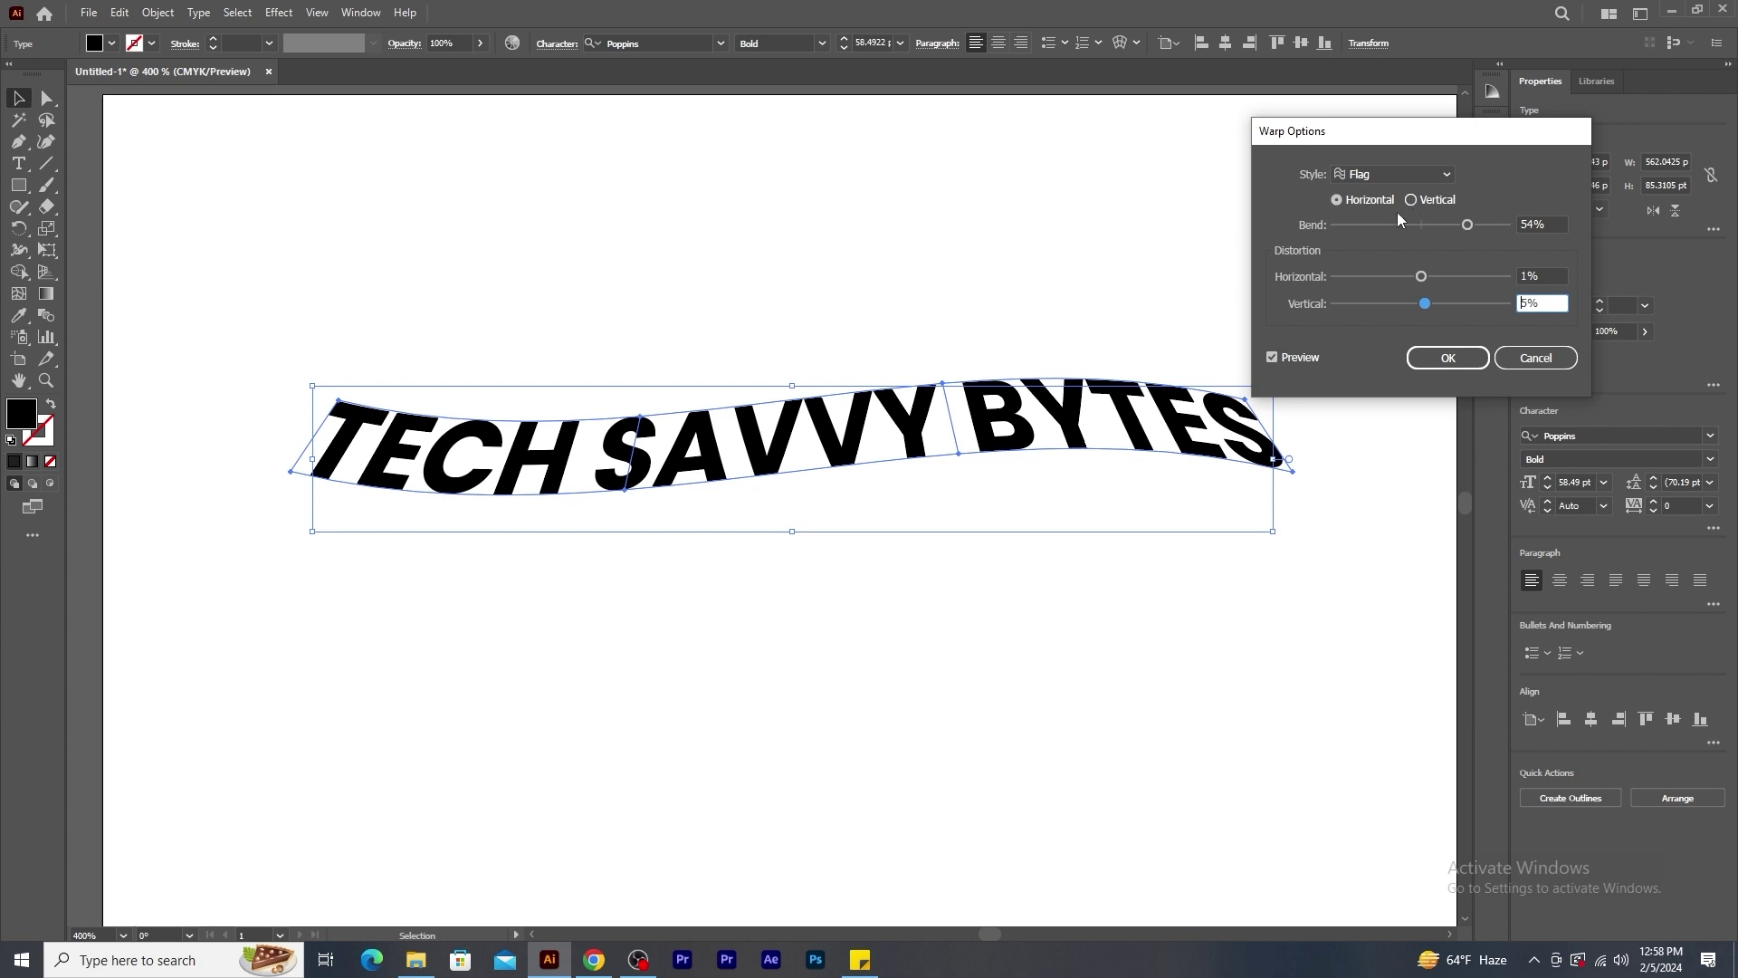
Apply the Flag warp, then release the envelope and delete the leftover grey shape.
{"action": "left_click", "coordinate": [1446, 358]}
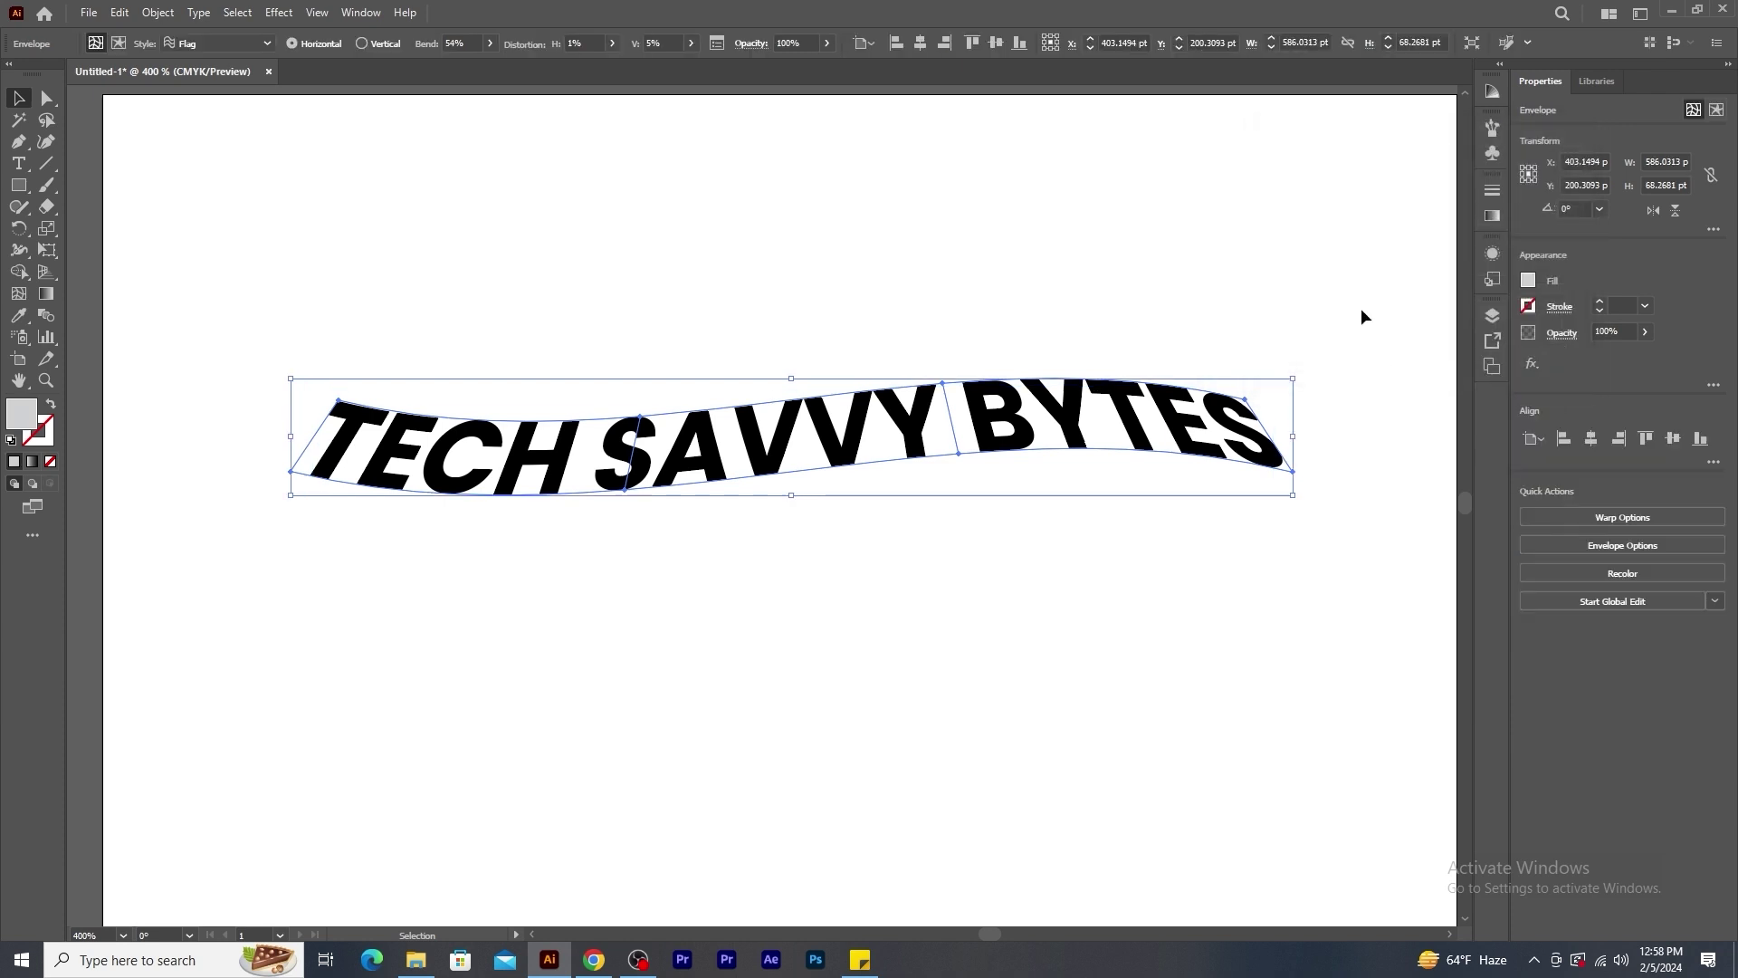
{"action": "left_click", "coordinate": [1331, 398]}
{"action": "left_click", "coordinate": [935, 442]}
{"action": "left_click", "coordinate": [163, 14]}
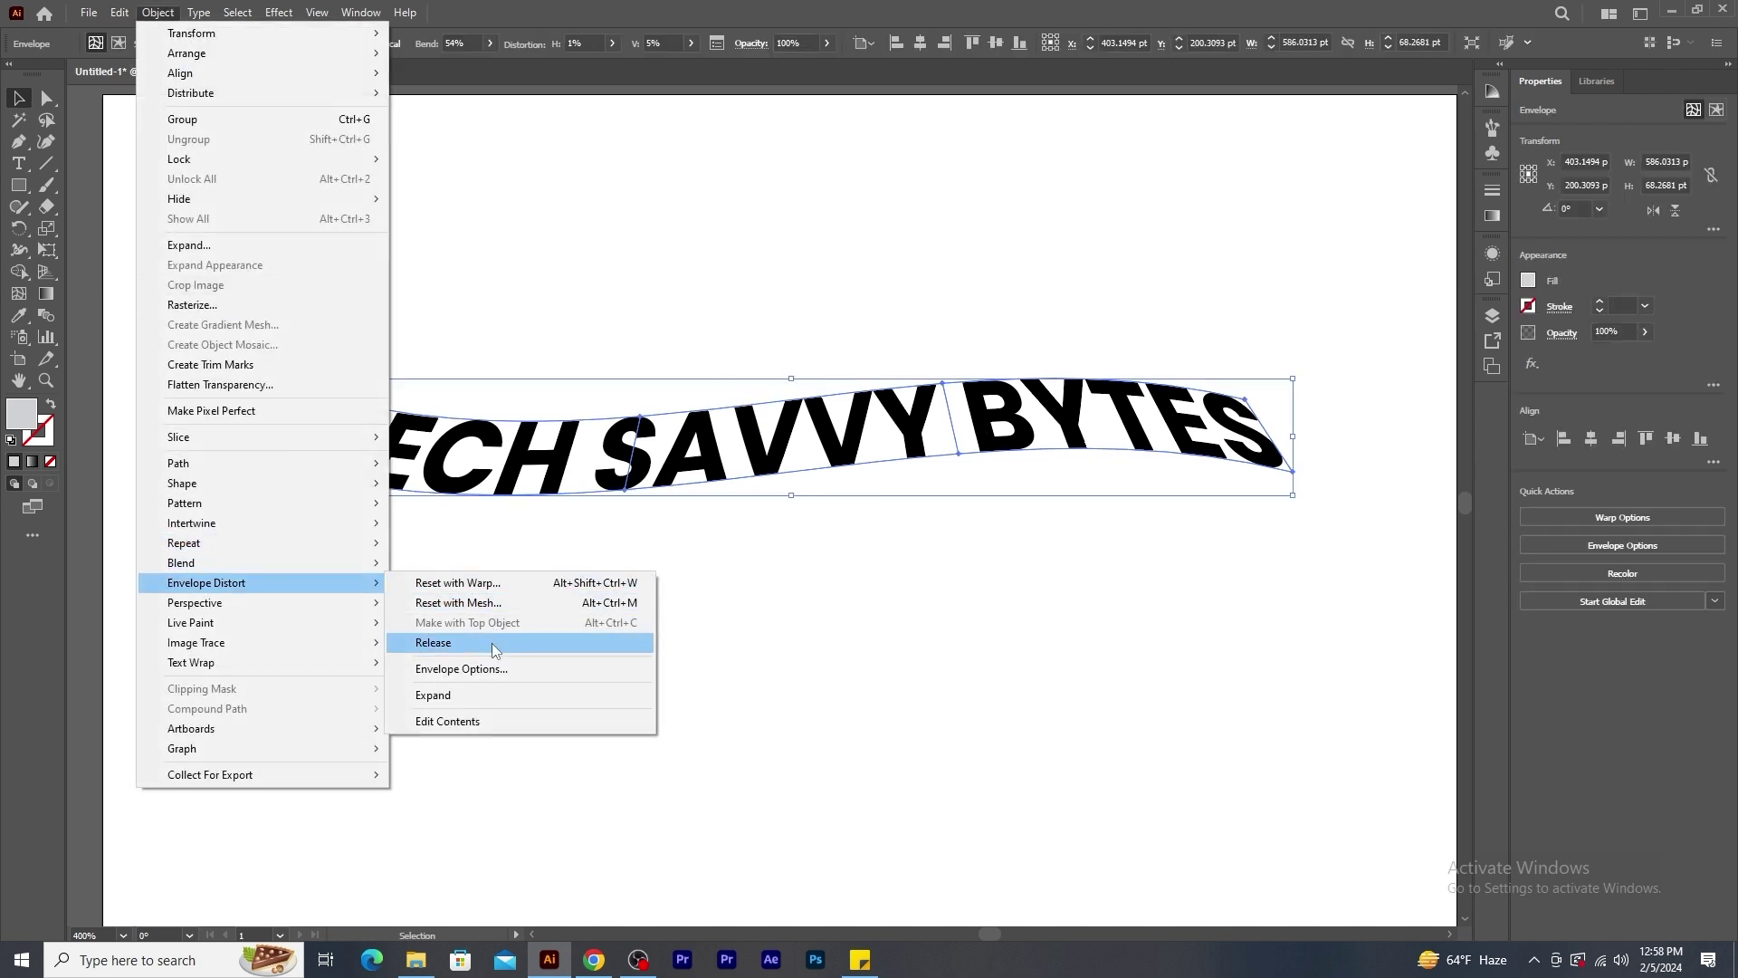
{"action": "left_click", "coordinate": [529, 642]}
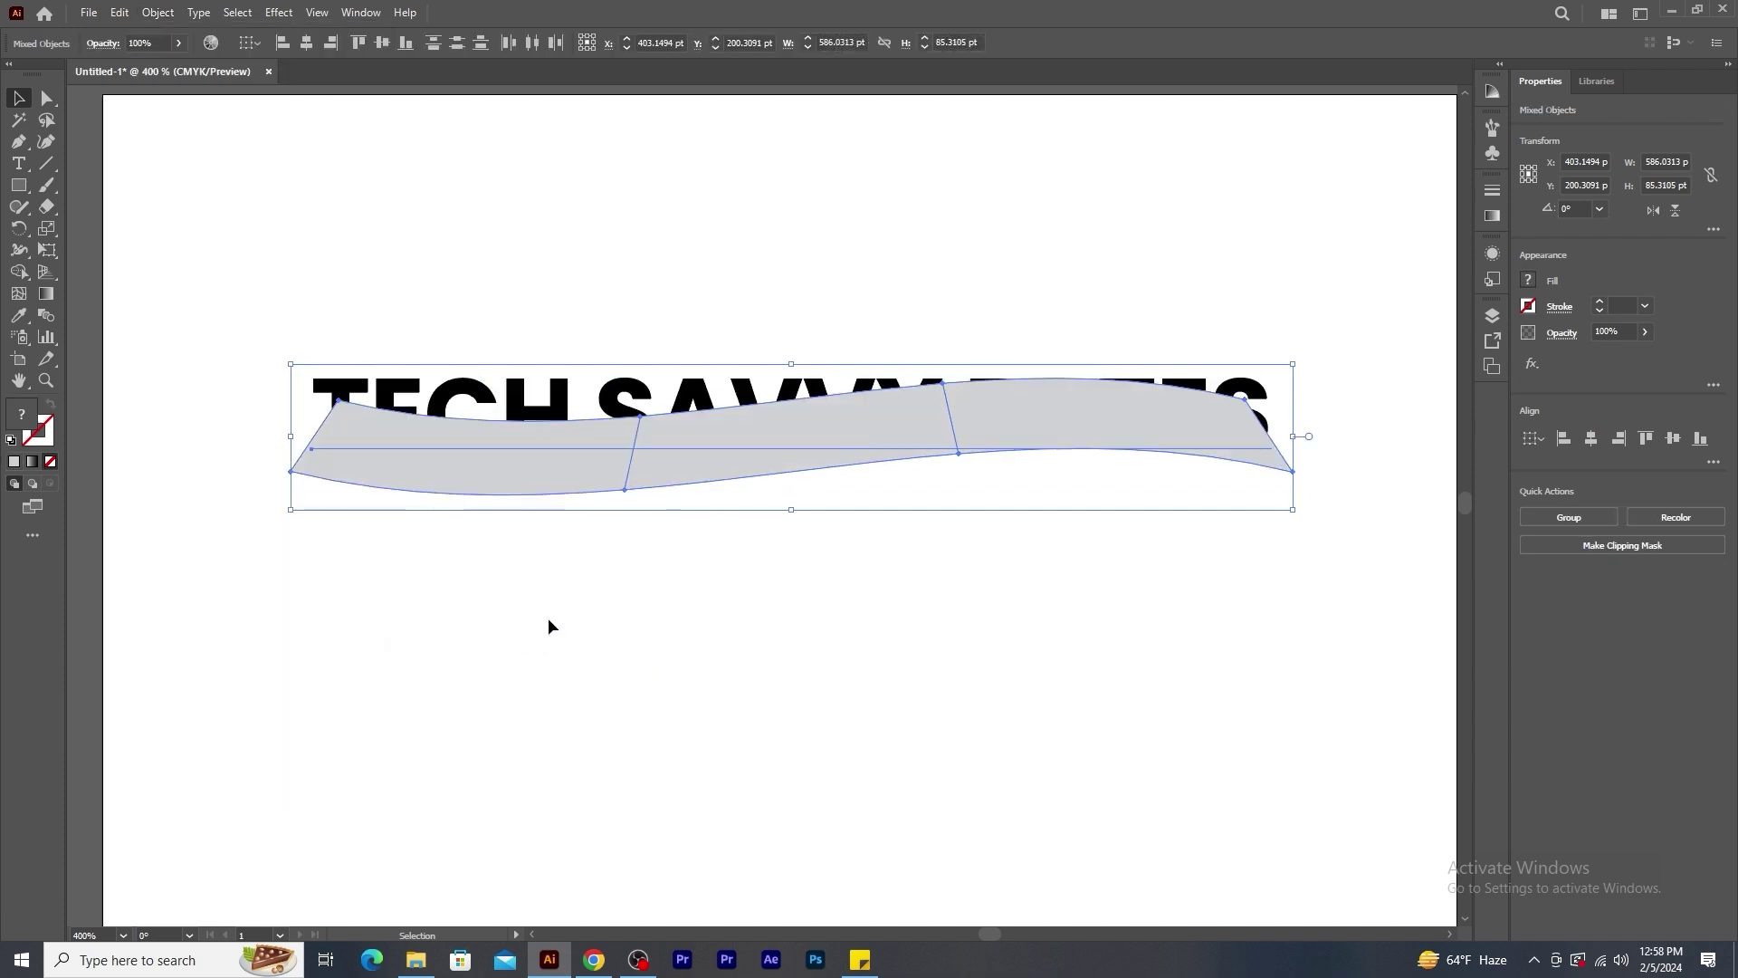
{"action": "left_click", "coordinate": [789, 639]}
{"action": "left_click_drag", "start_coordinate": [804, 440], "coordinate": [801, 567]}
{"action": "key", "text": "Delete"}
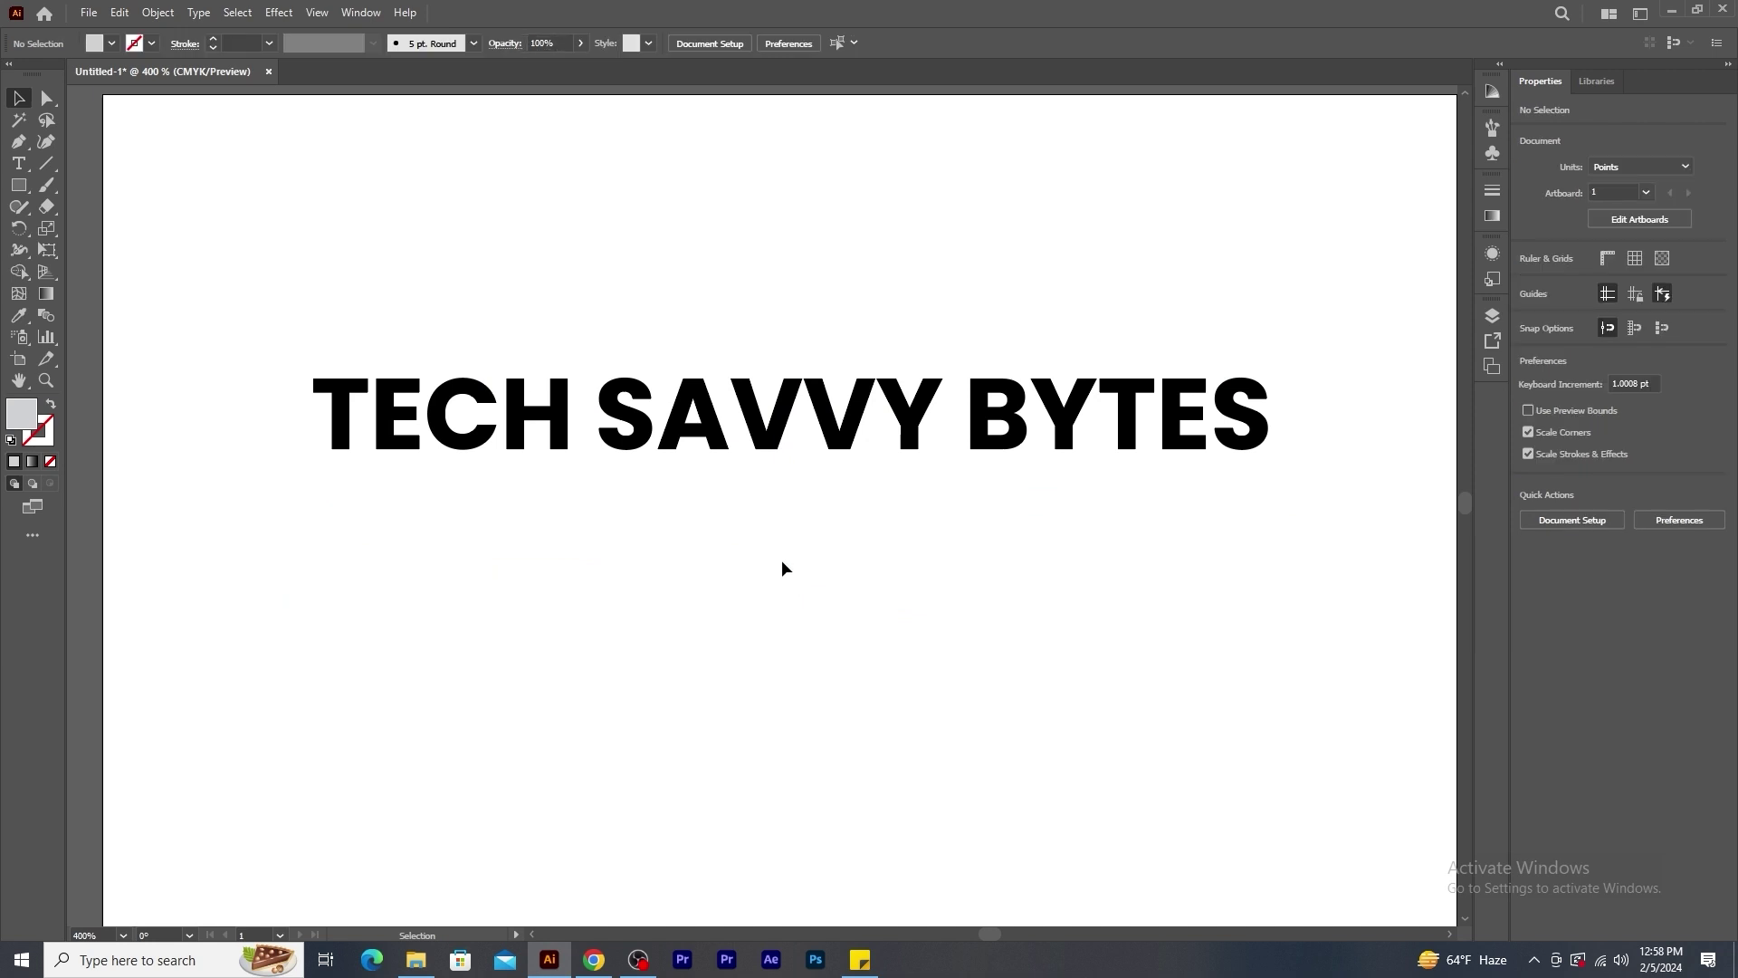
Rewarp the text with a Fish style at 40% bend and -3% vertical distortion.
{"action": "left_click", "coordinate": [584, 437]}
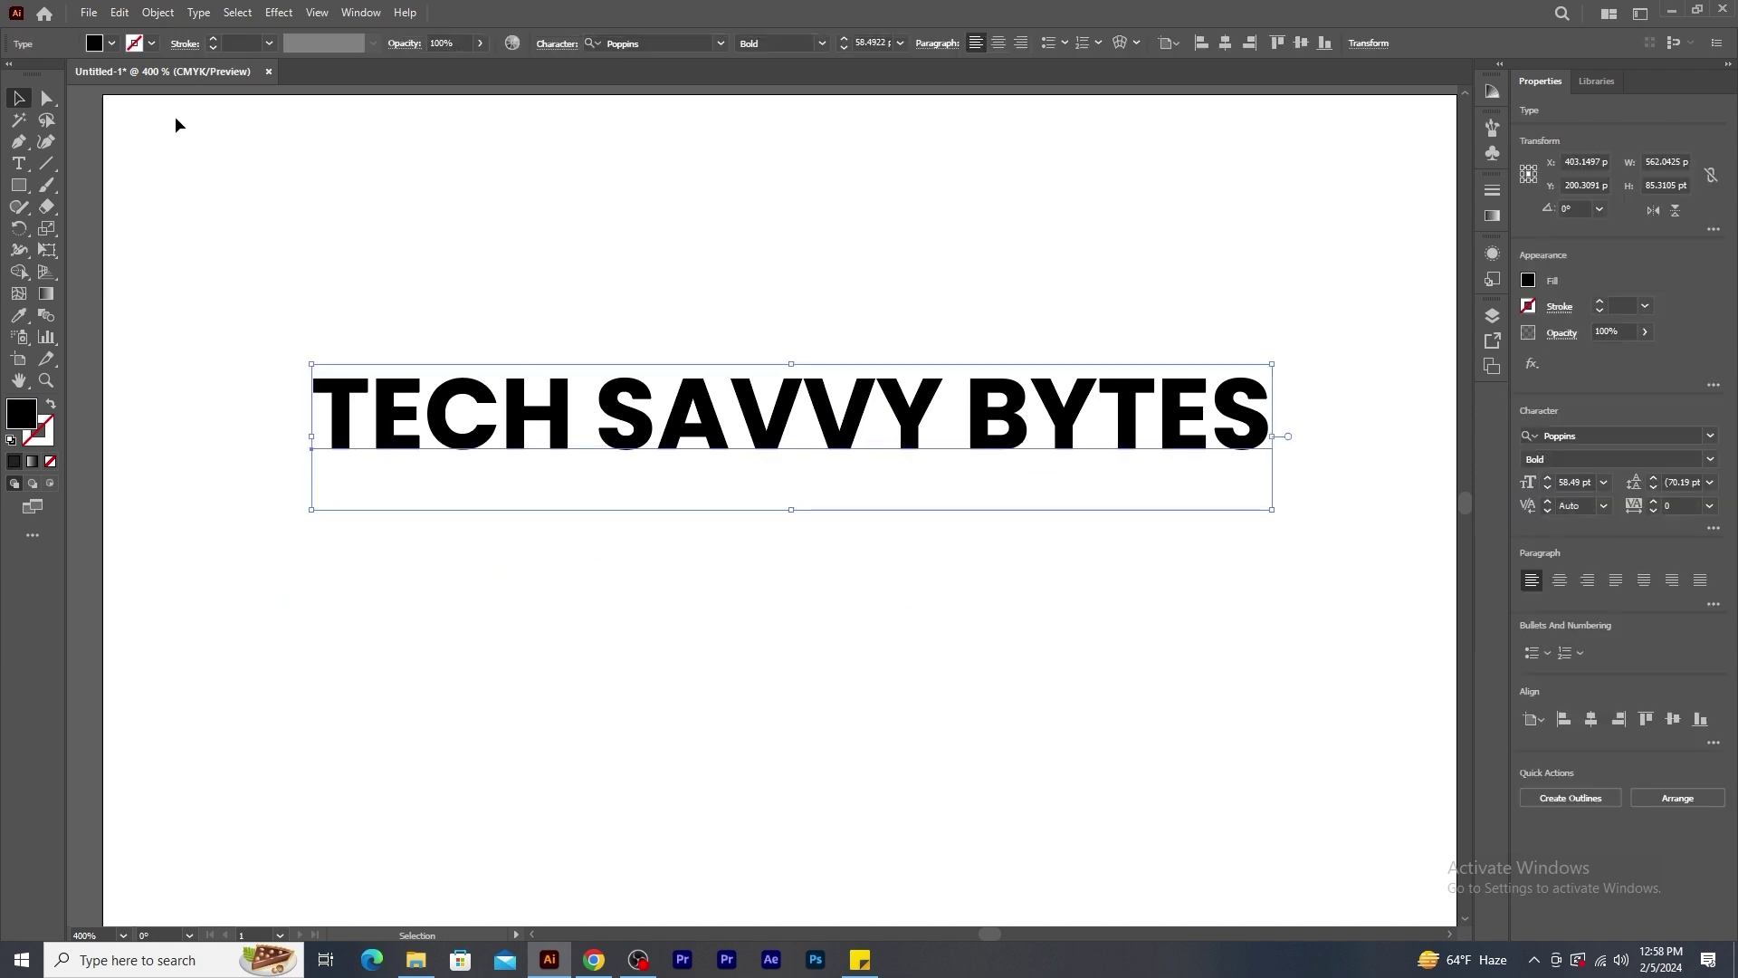
{"action": "left_click", "coordinate": [159, 14]}
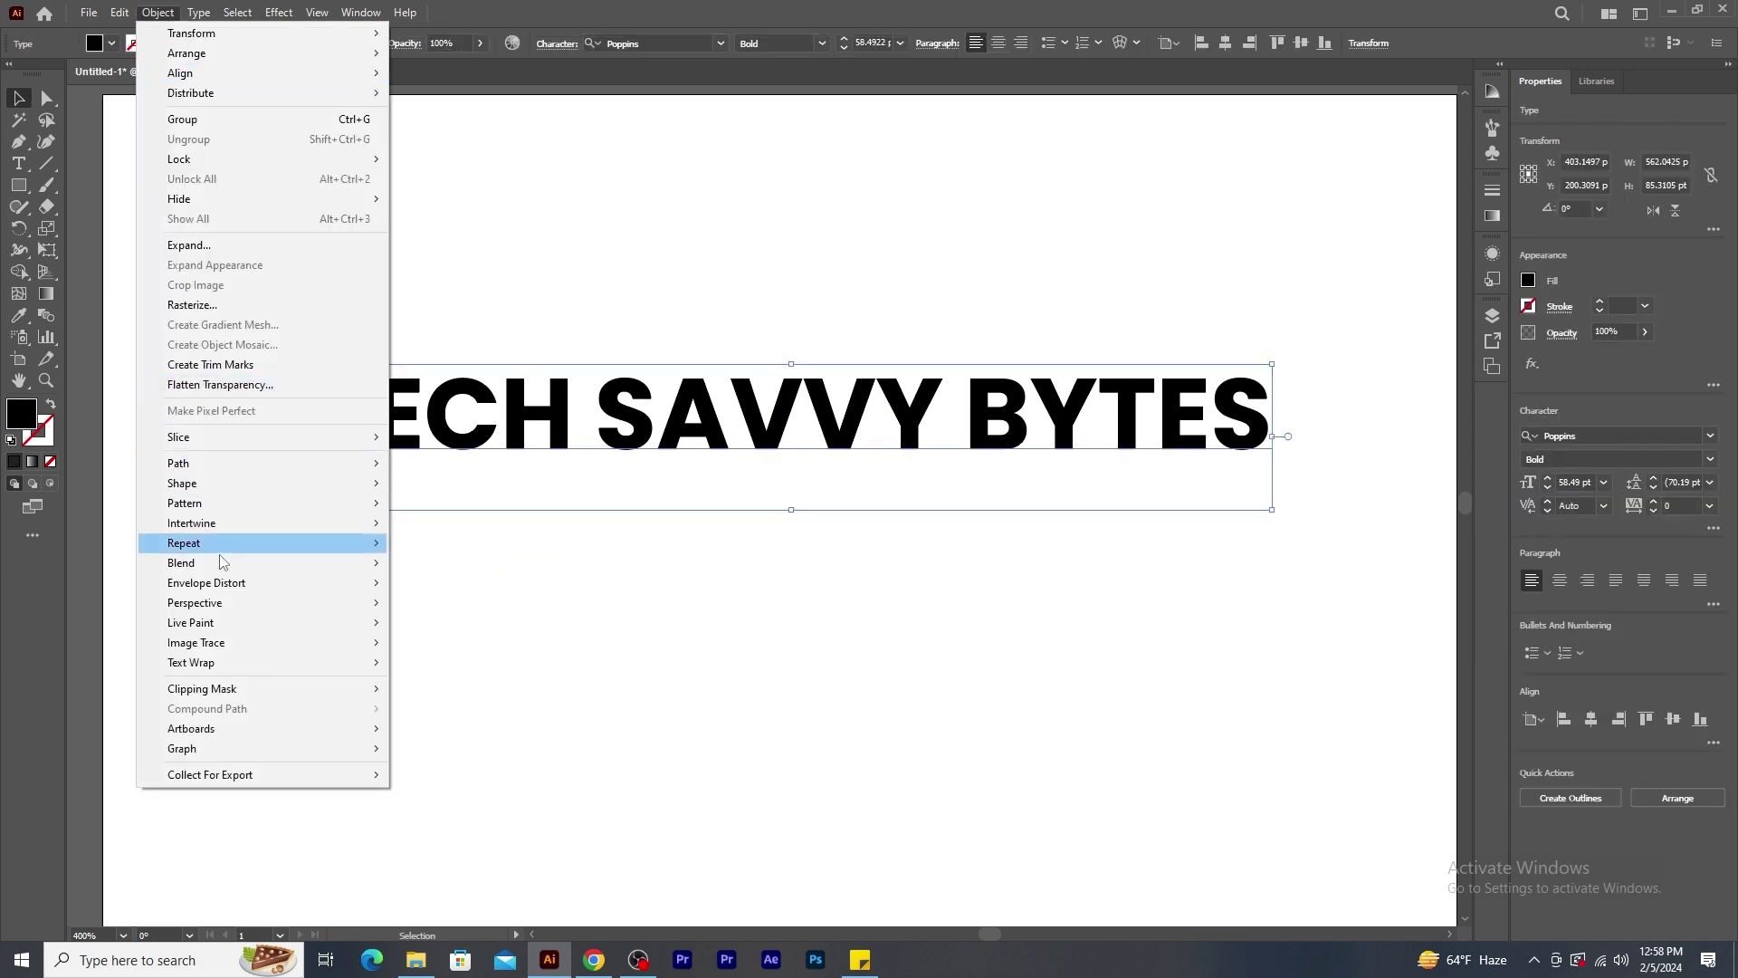
{"action": "mouse_move", "coordinate": [225, 587]}
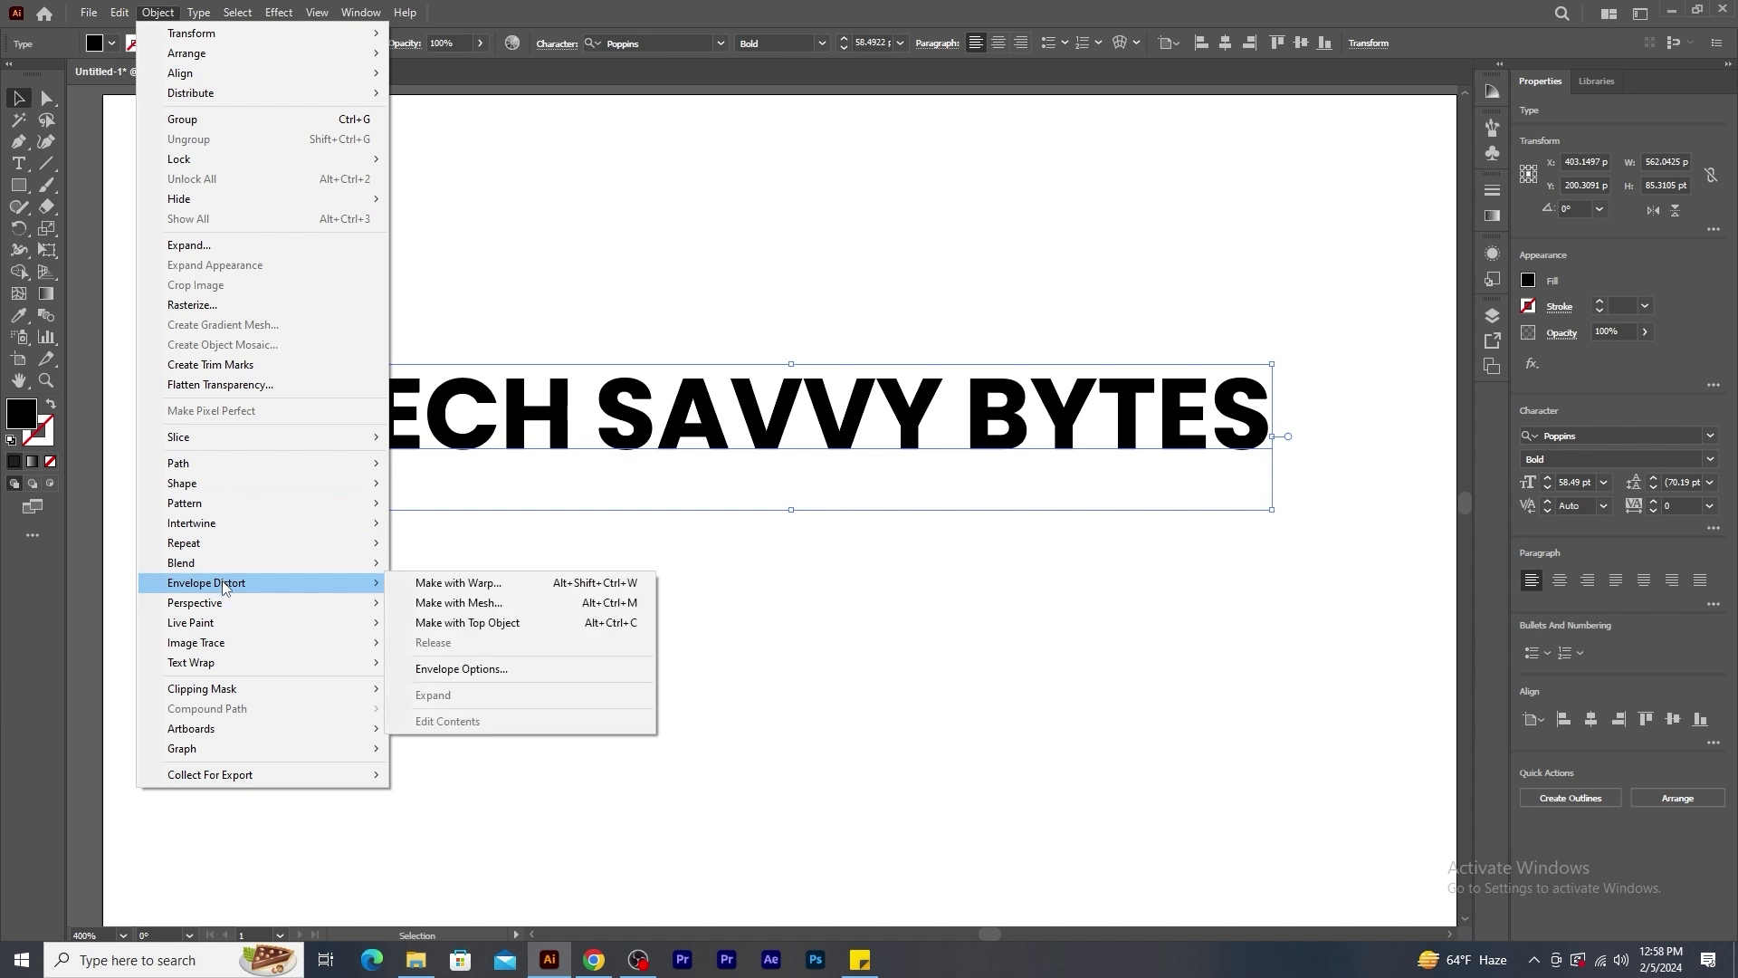
{"action": "left_click", "coordinate": [520, 584]}
{"action": "left_click", "coordinate": [1407, 180]}
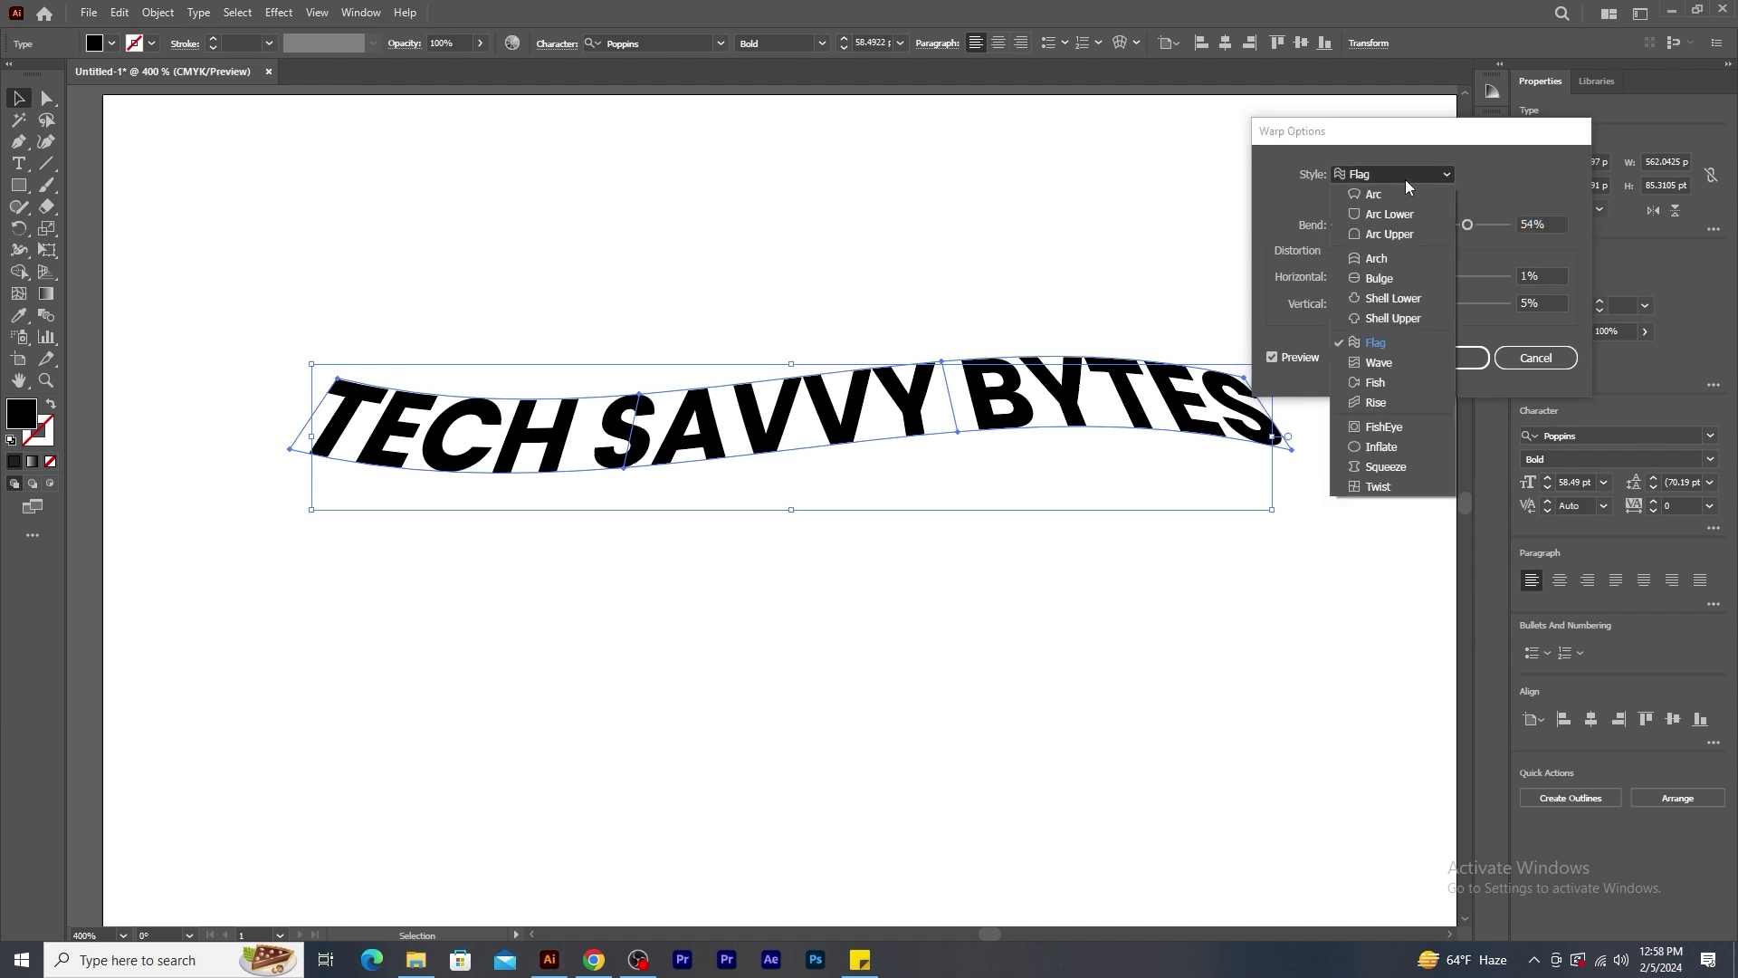
{"action": "left_click", "coordinate": [1367, 385]}
{"action": "left_click_drag", "start_coordinate": [1466, 225], "coordinate": [1455, 227]}
{"action": "left_click_drag", "start_coordinate": [1426, 304], "coordinate": [1422, 311]}
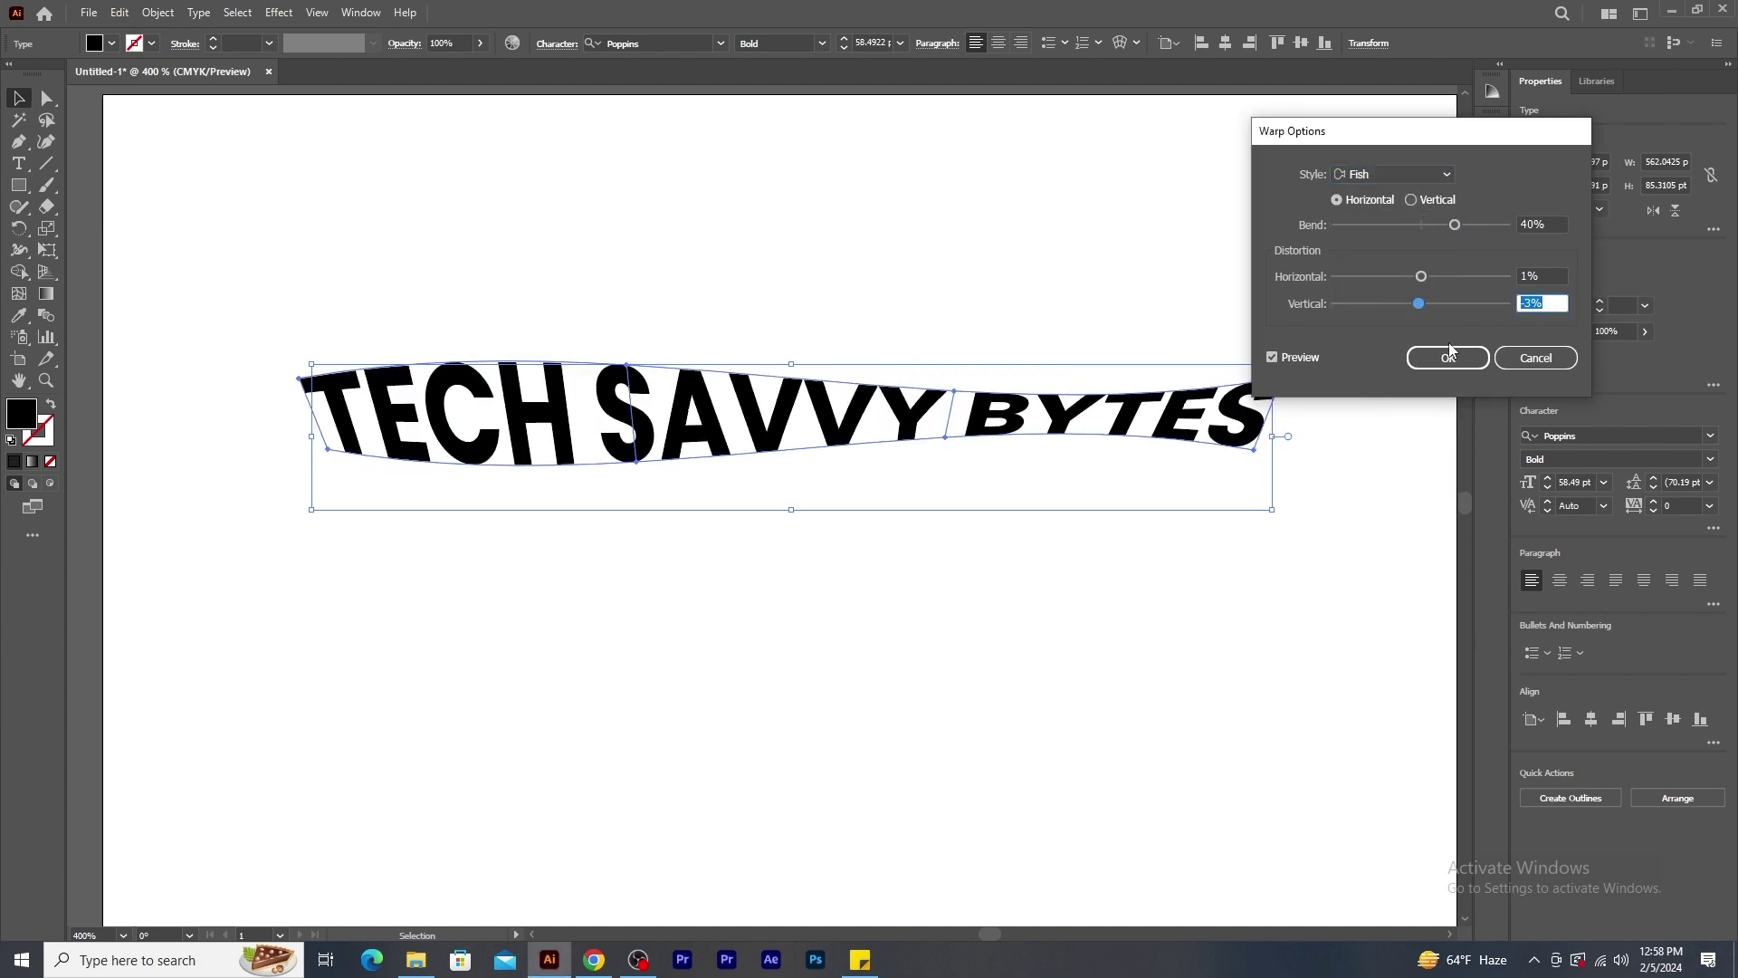
{"action": "left_click", "coordinate": [1448, 358]}
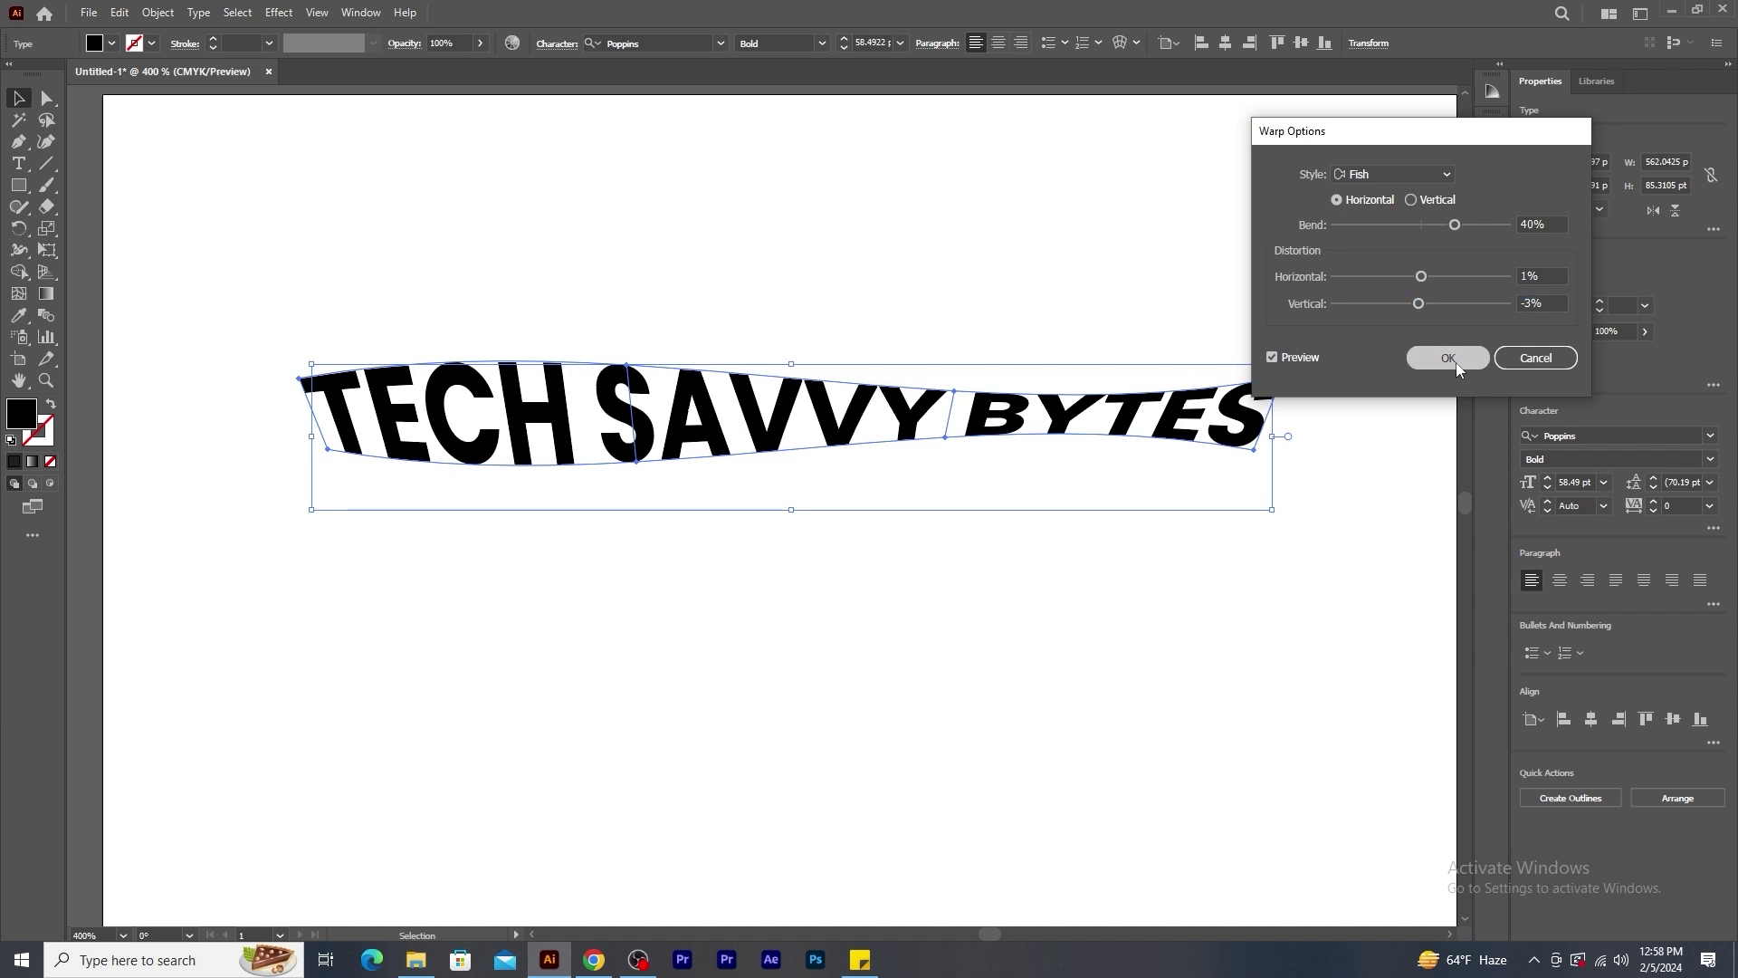
{"action": "left_click", "coordinate": [1089, 658]}
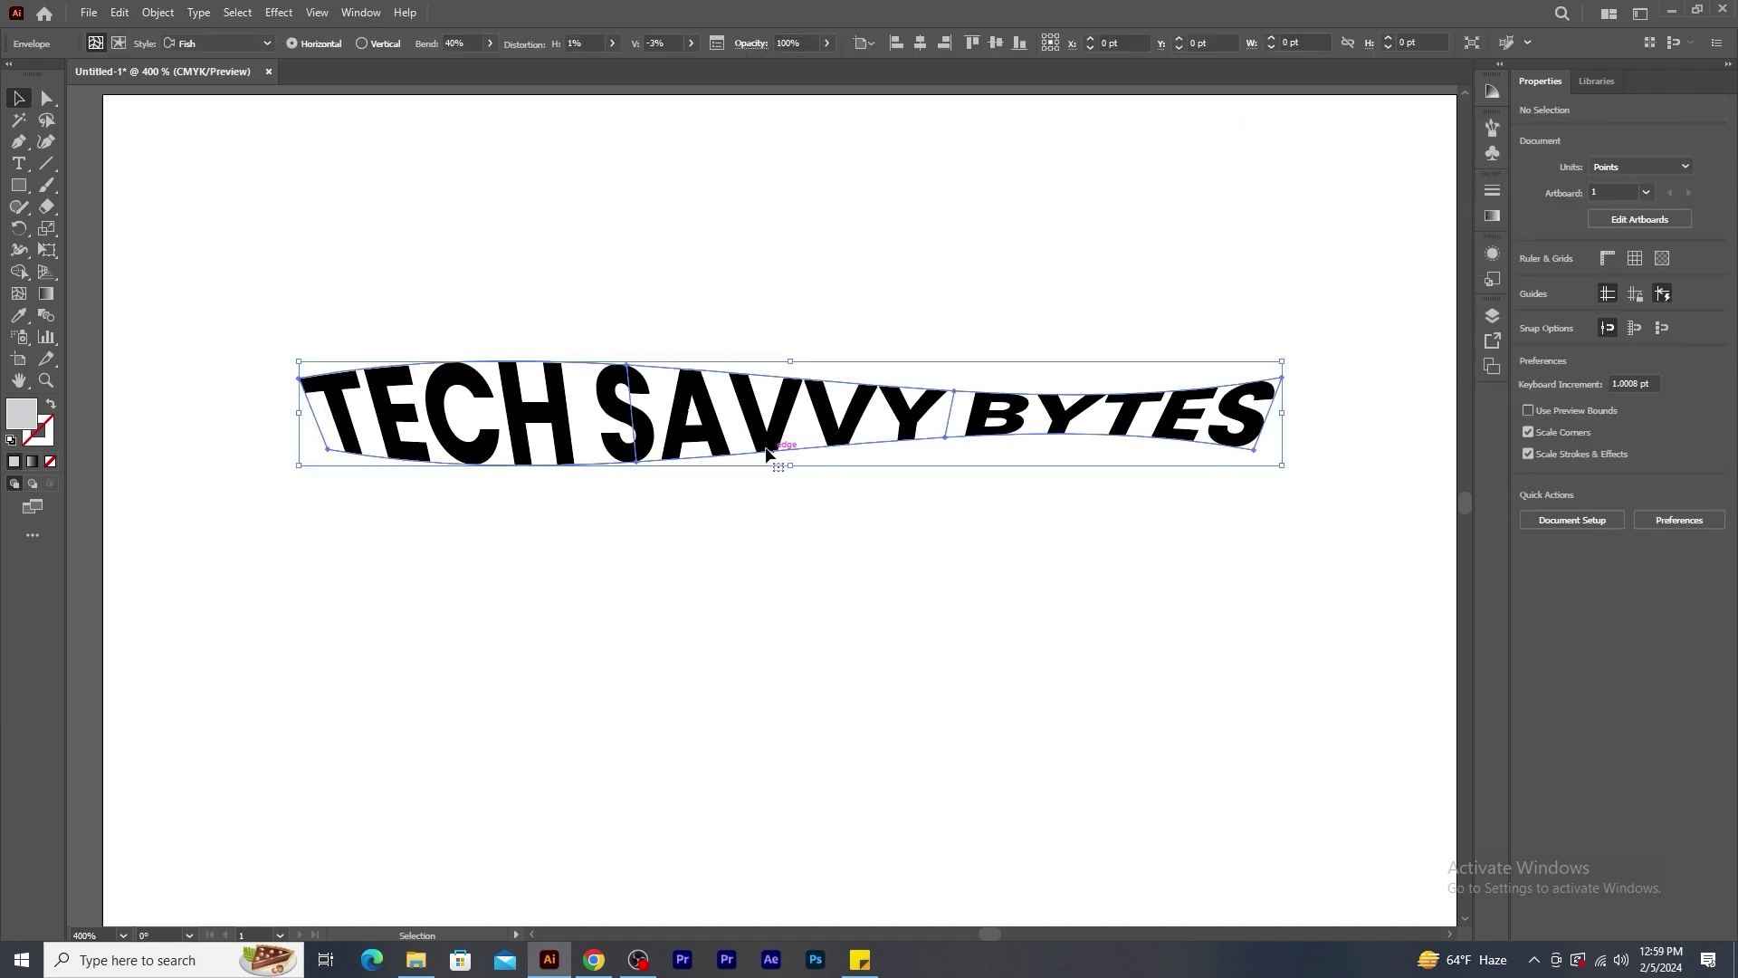
Release the Fish envelope, delete its leftover mesh shape, and move the plain text back up.
{"action": "left_click", "coordinate": [735, 462]}
{"action": "left_click", "coordinate": [157, 12]}
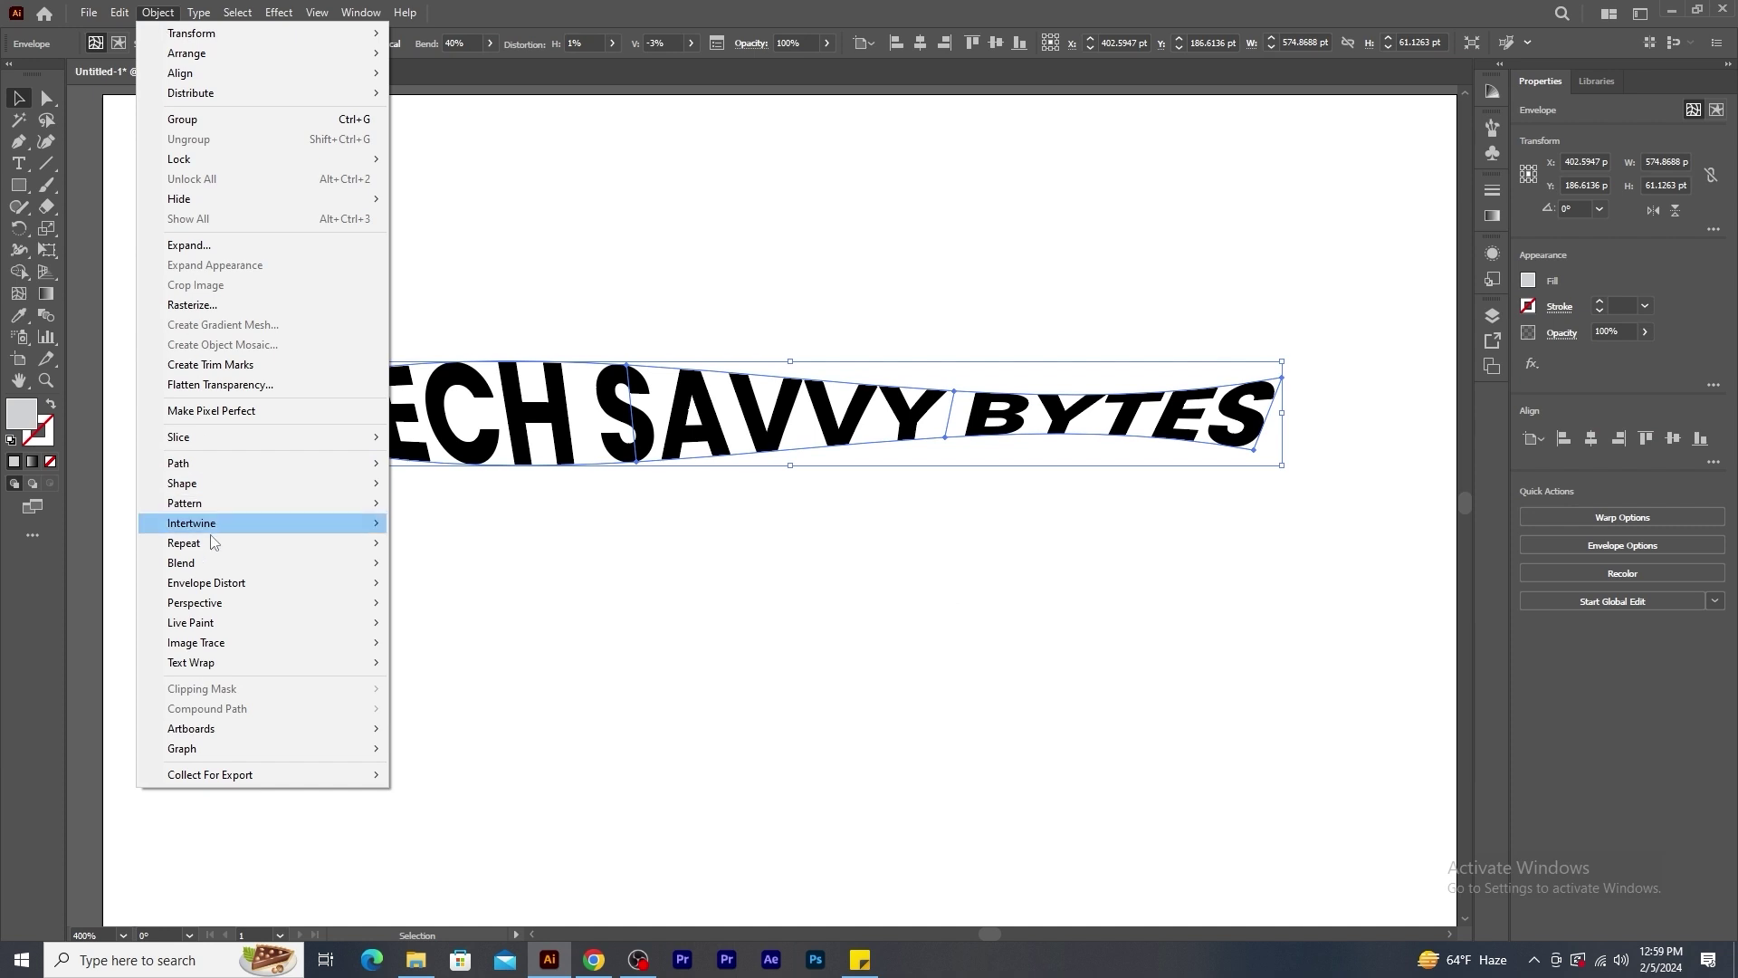
{"action": "mouse_move", "coordinate": [299, 582]}
{"action": "left_click", "coordinate": [489, 644]}
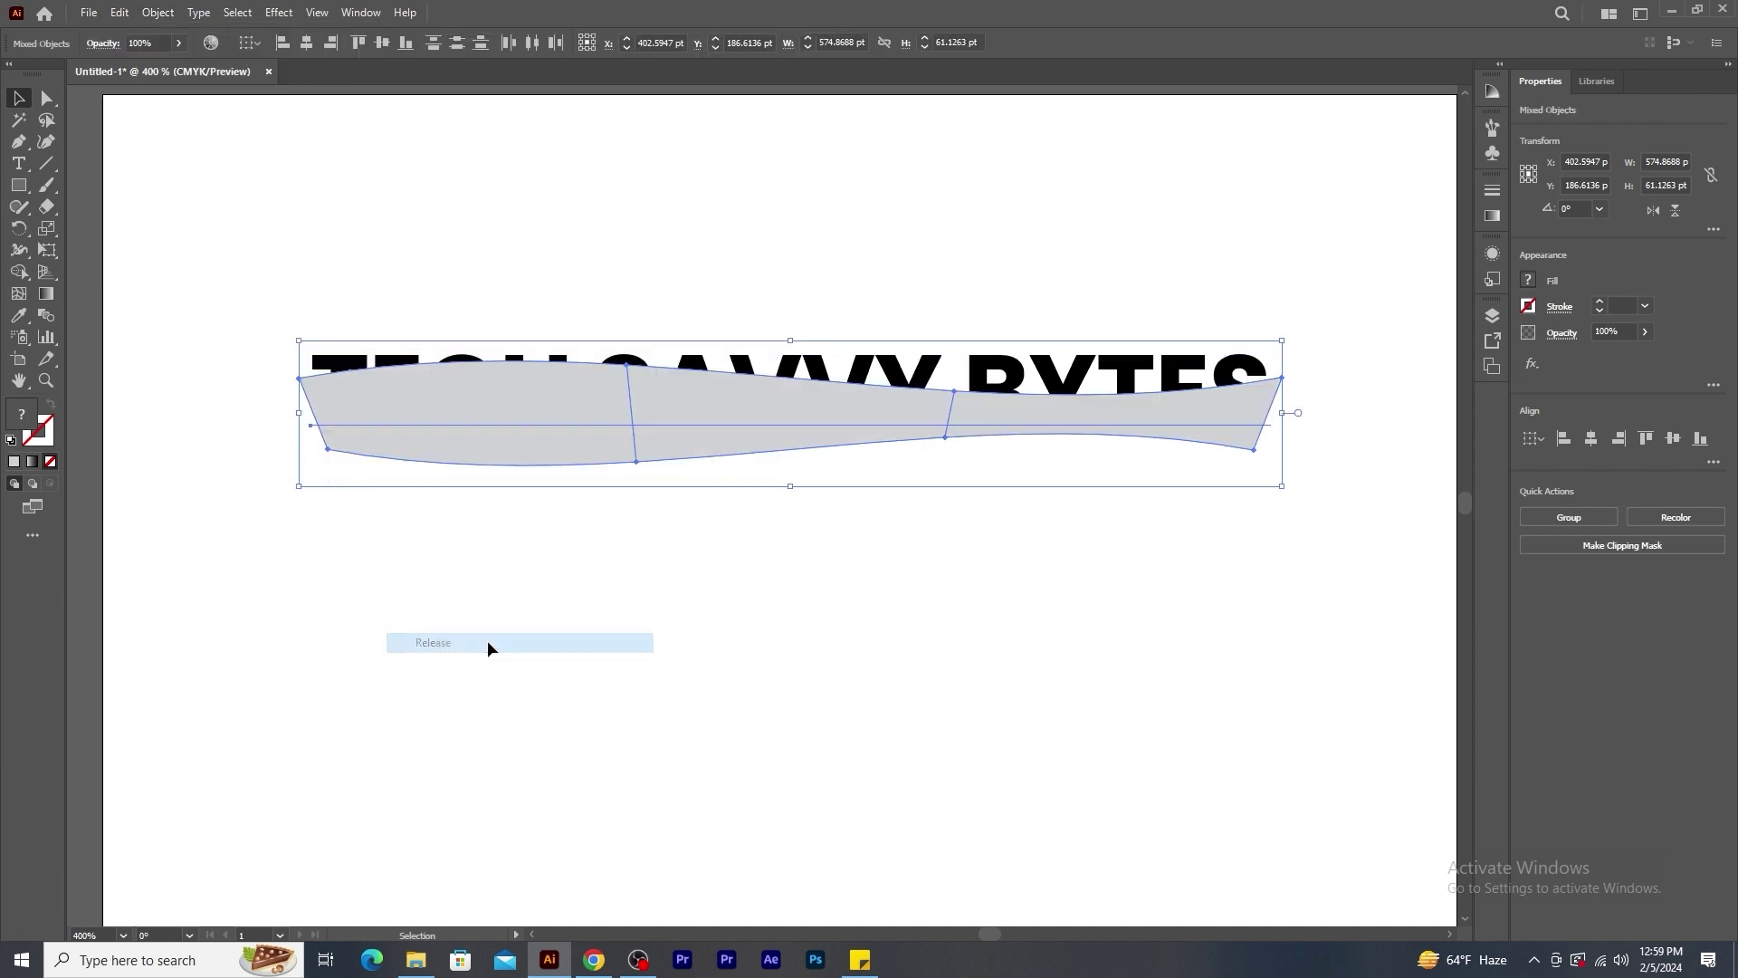
{"action": "left_click_drag", "start_coordinate": [598, 400], "coordinate": [556, 437]}
{"action": "left_click", "coordinate": [531, 601]}
{"action": "left_click", "coordinate": [567, 479]}
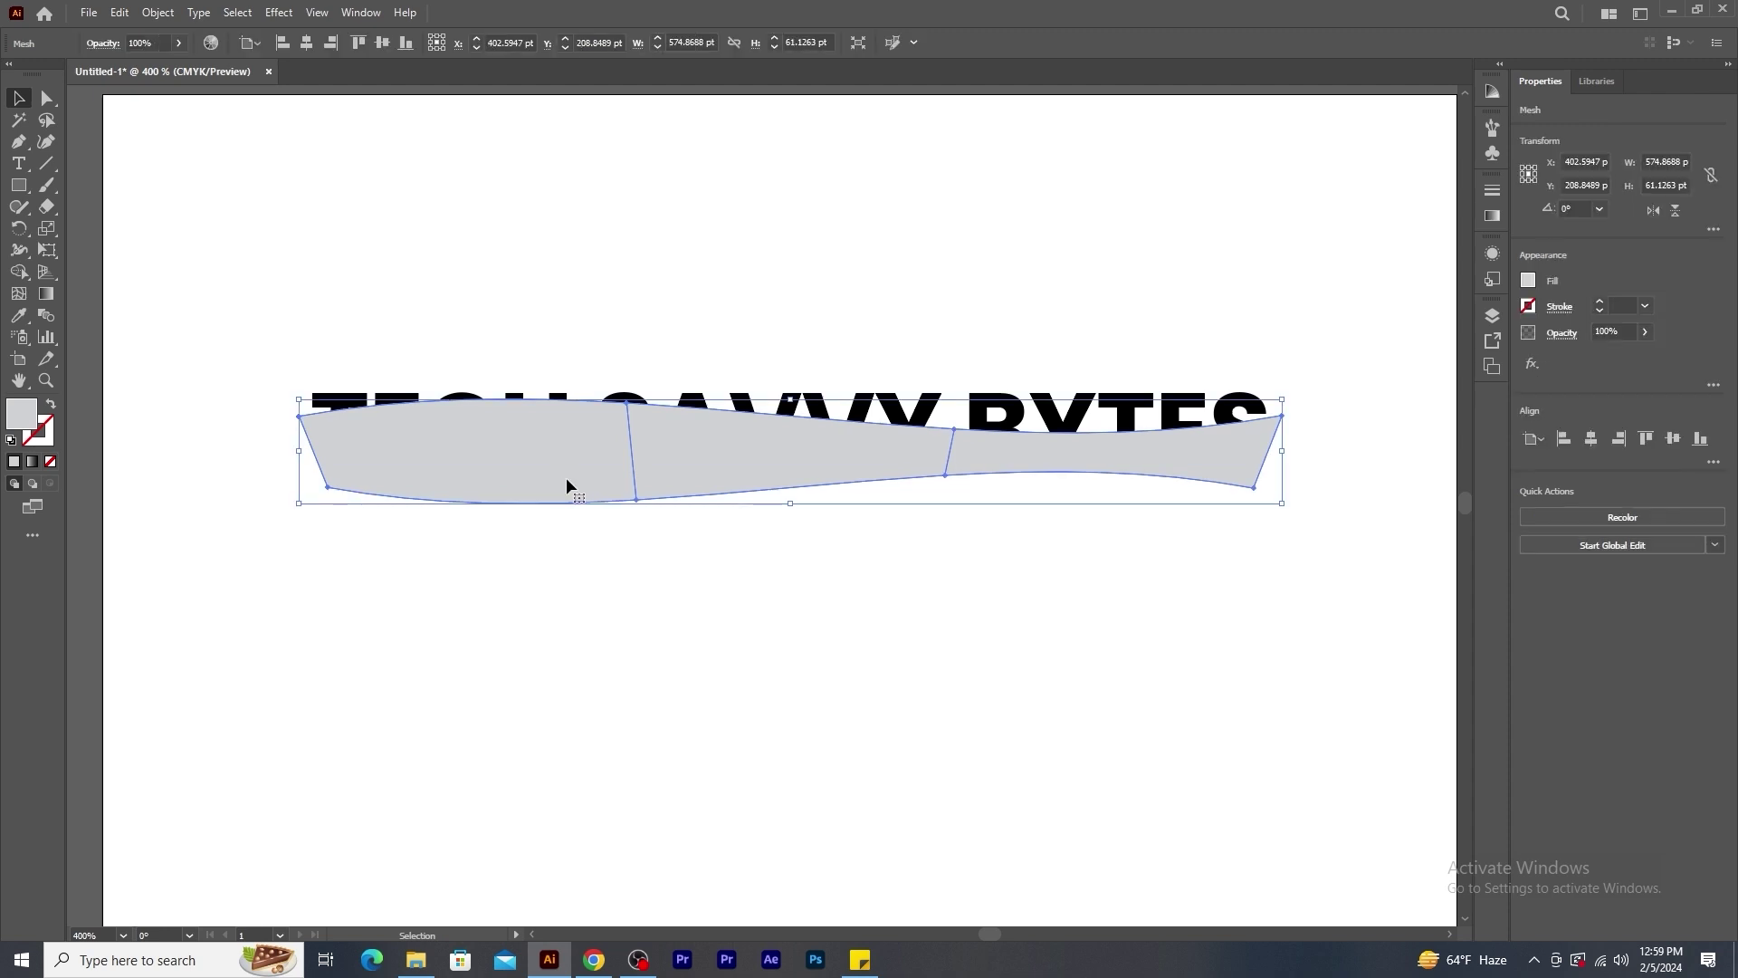
{"action": "key", "text": "Delete"}
{"action": "left_click_drag", "start_coordinate": [656, 452], "coordinate": [638, 433]}
{"action": "left_click", "coordinate": [159, 13]}
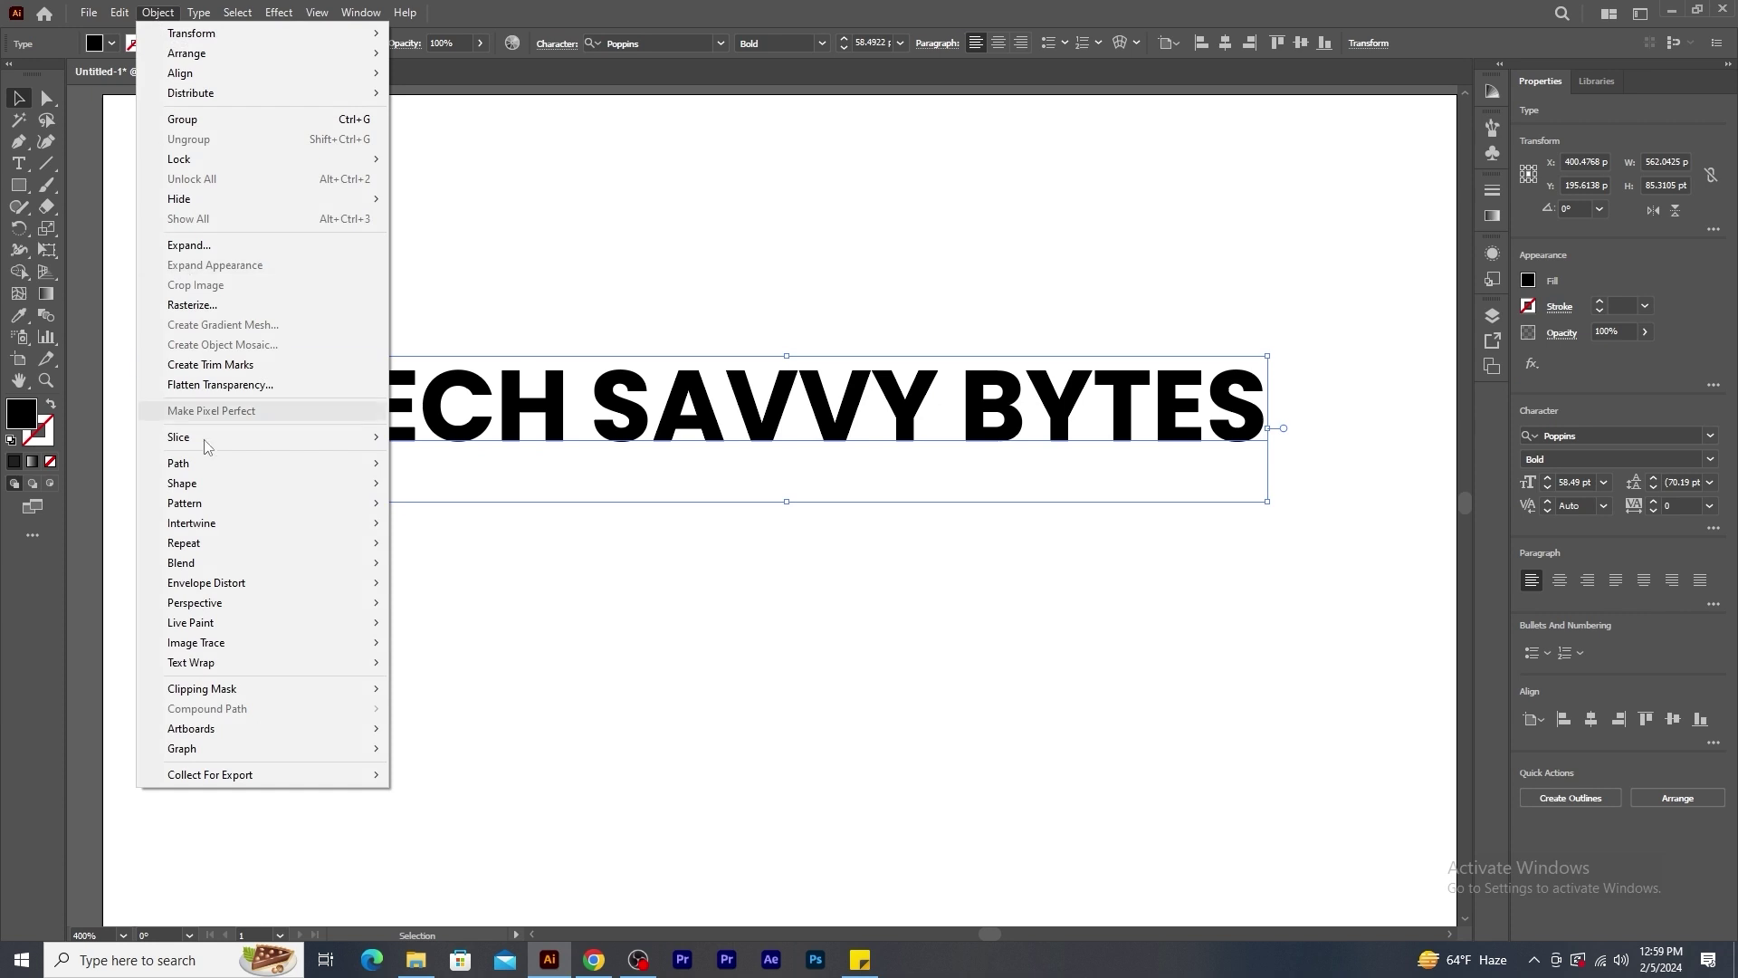
Make an envelope mesh on TECH SAVVY BYTES with 2 rows and 4 columns, checking the preview.
{"action": "mouse_move", "coordinate": [233, 586]}
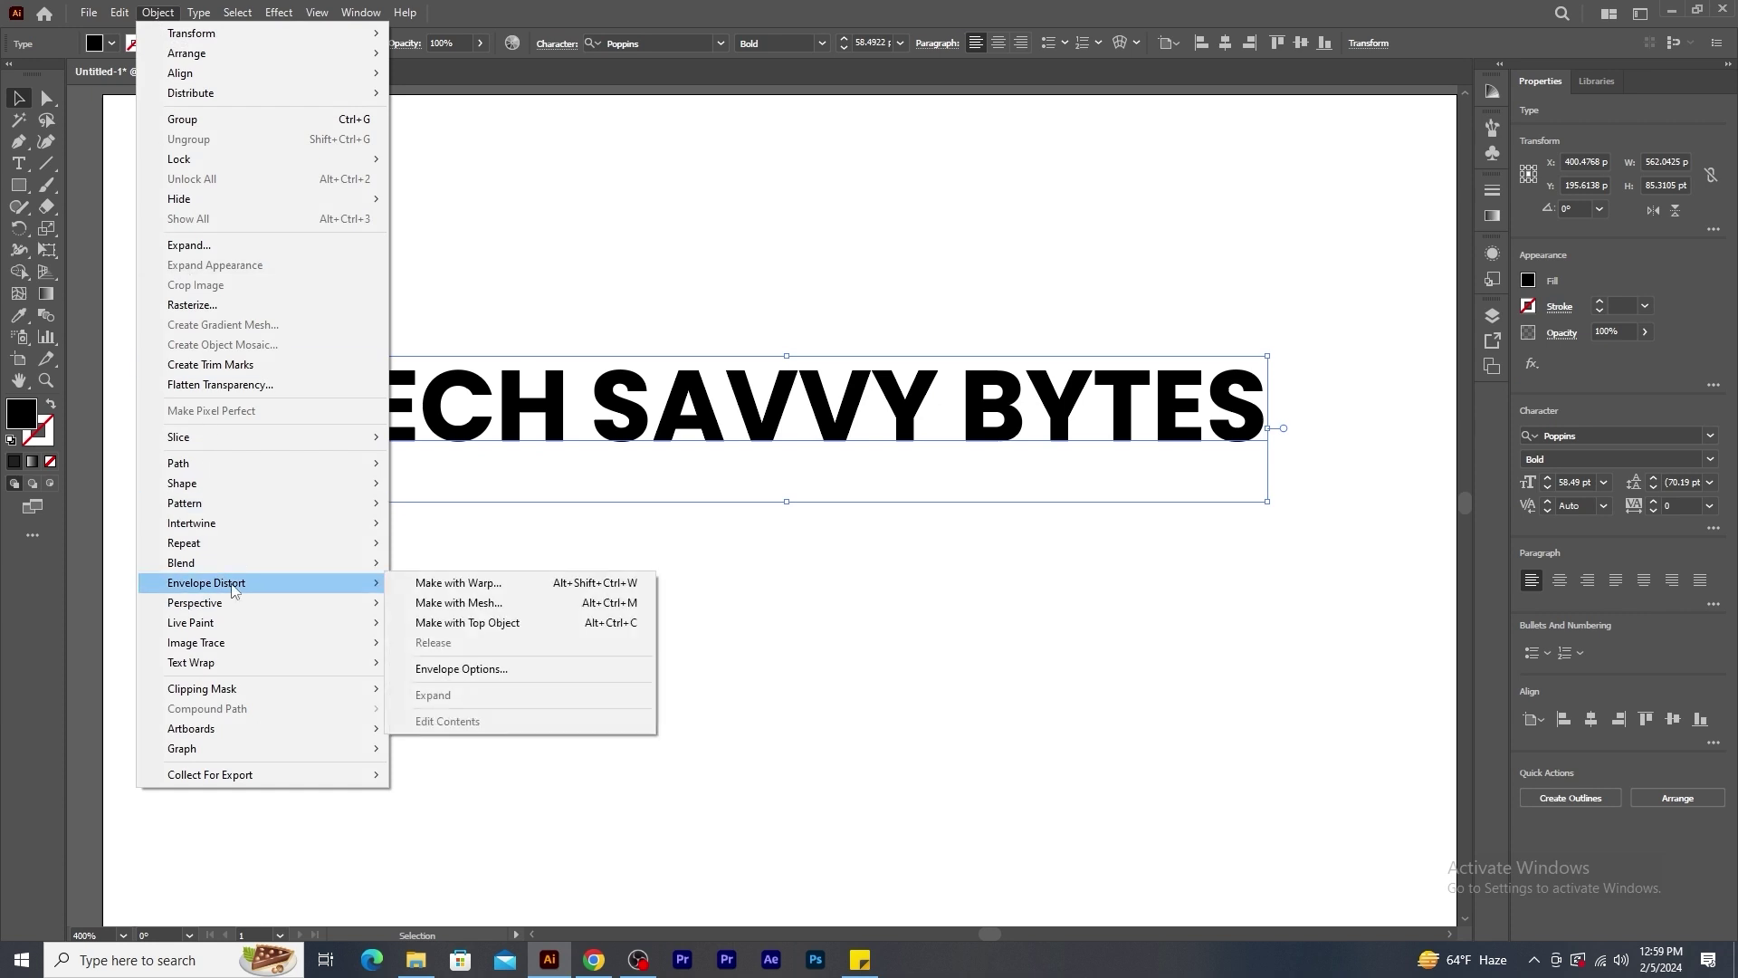
{"action": "left_click", "coordinate": [477, 603]}
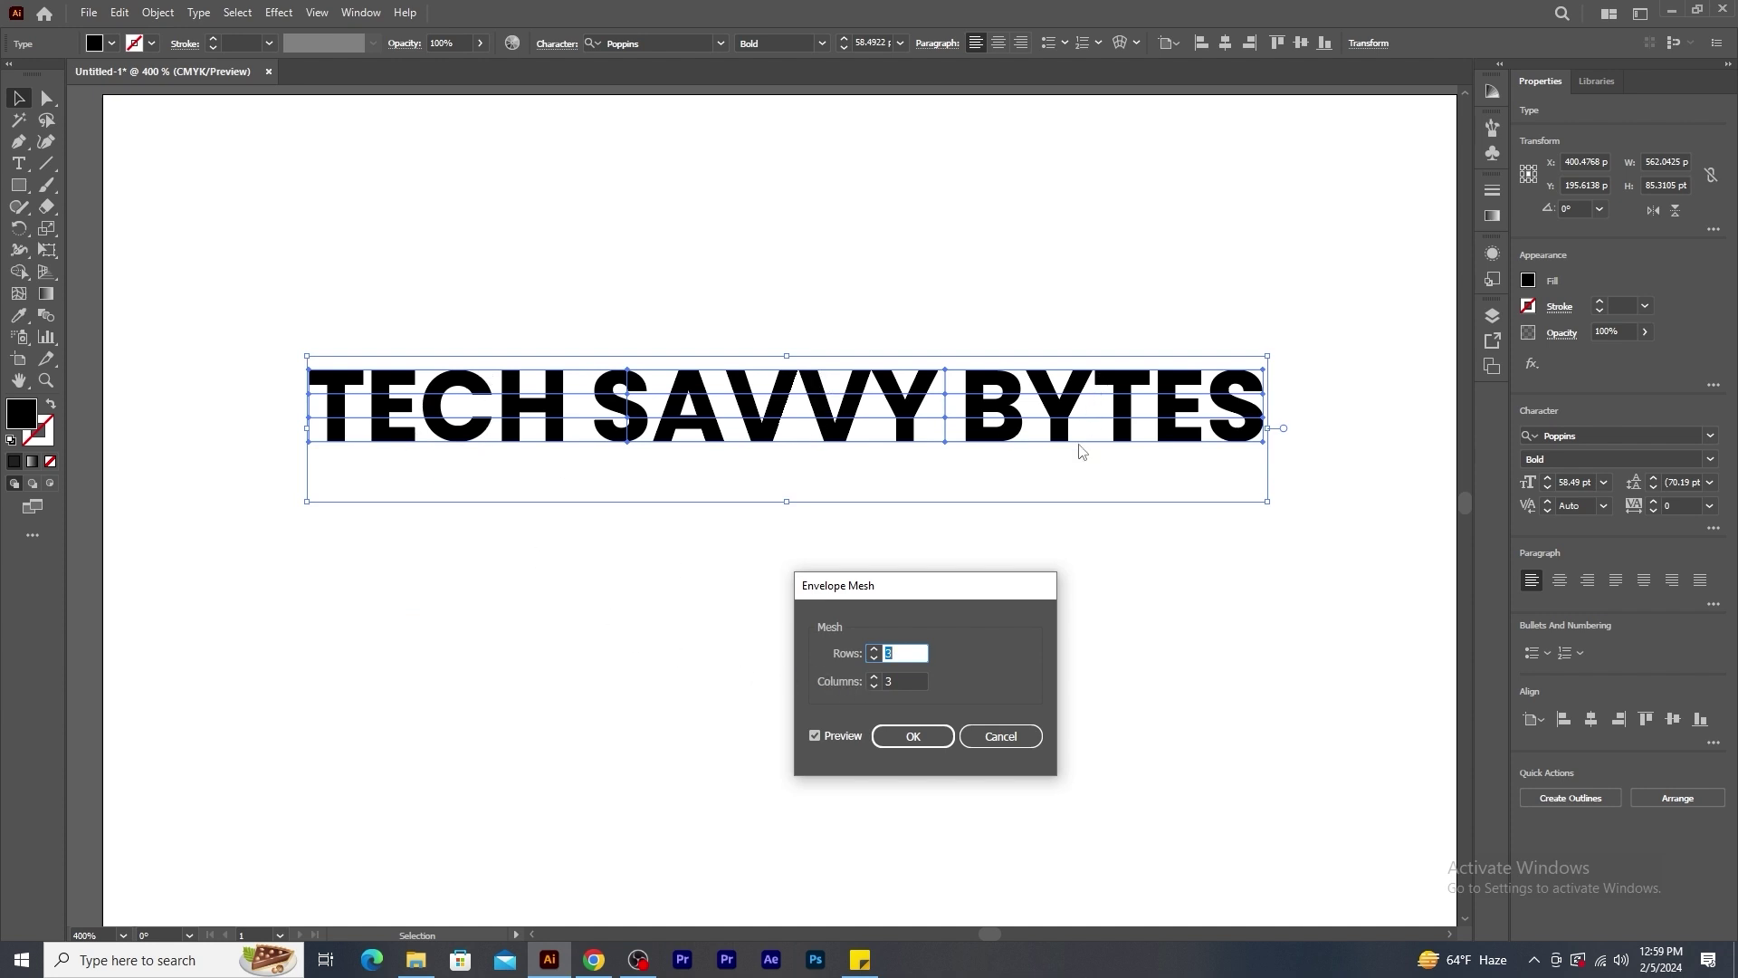
{"action": "type", "text": "4"}
{"action": "left_click", "coordinate": [875, 660]}
{"action": "left_click", "coordinate": [874, 660]}
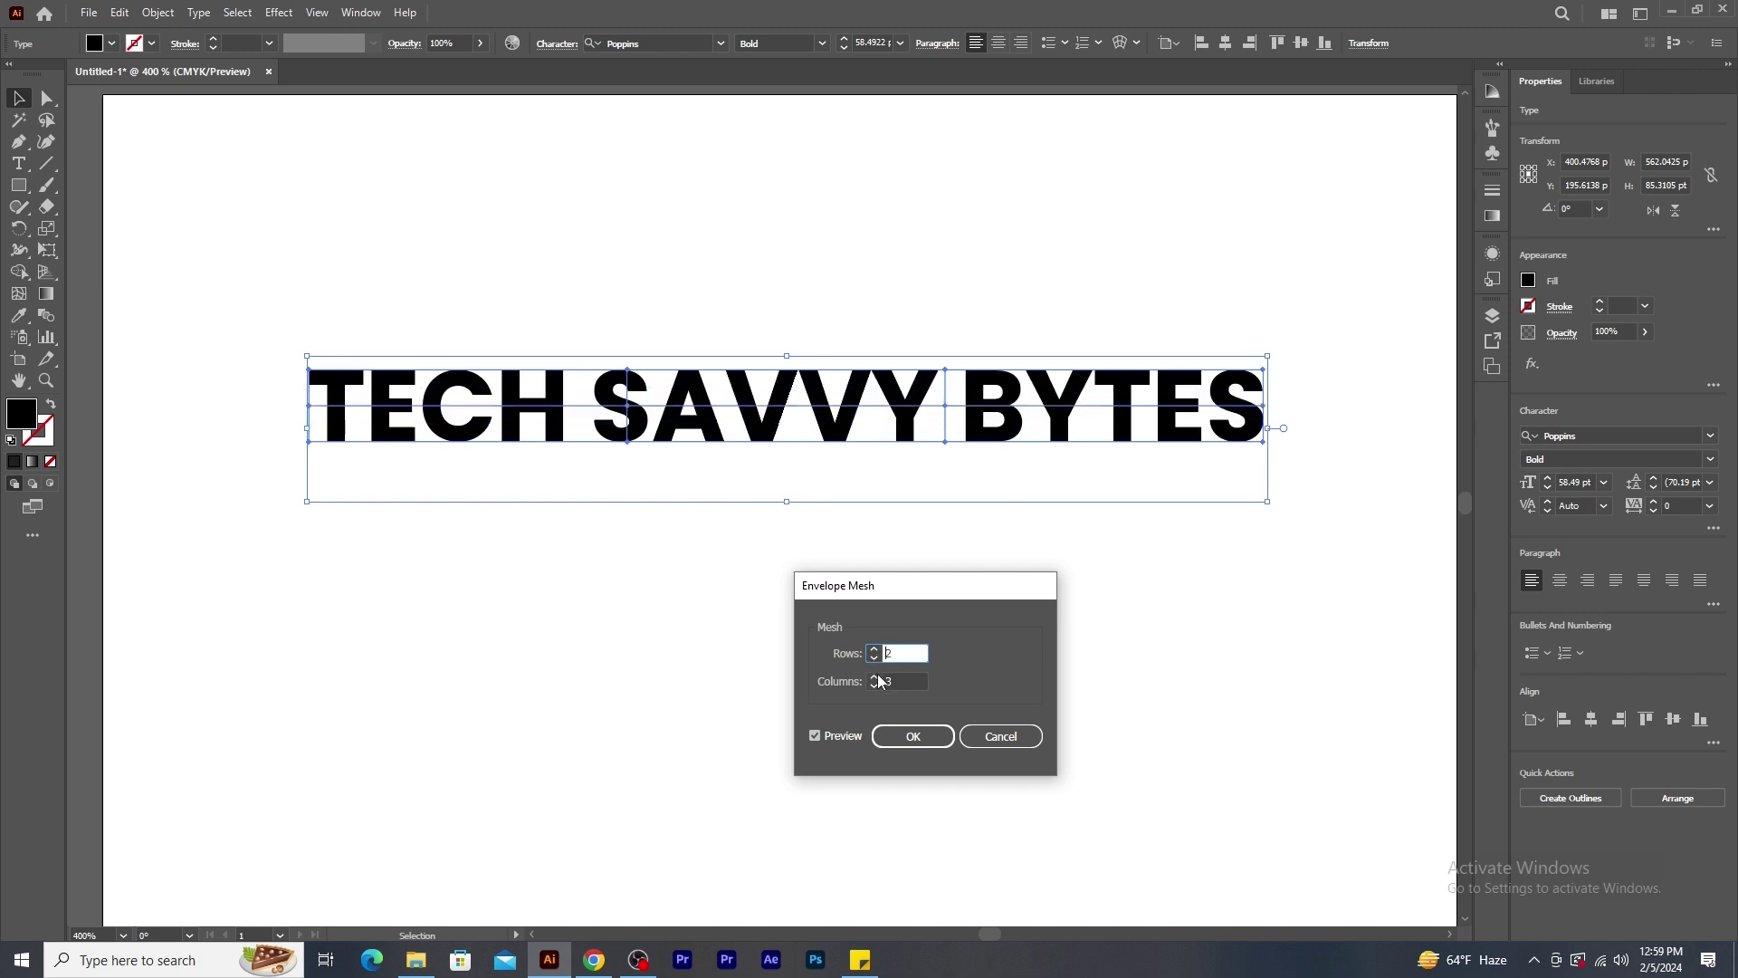
{"action": "left_click", "coordinate": [874, 676]}
{"action": "left_click", "coordinate": [875, 677]}
{"action": "left_click", "coordinate": [874, 687]}
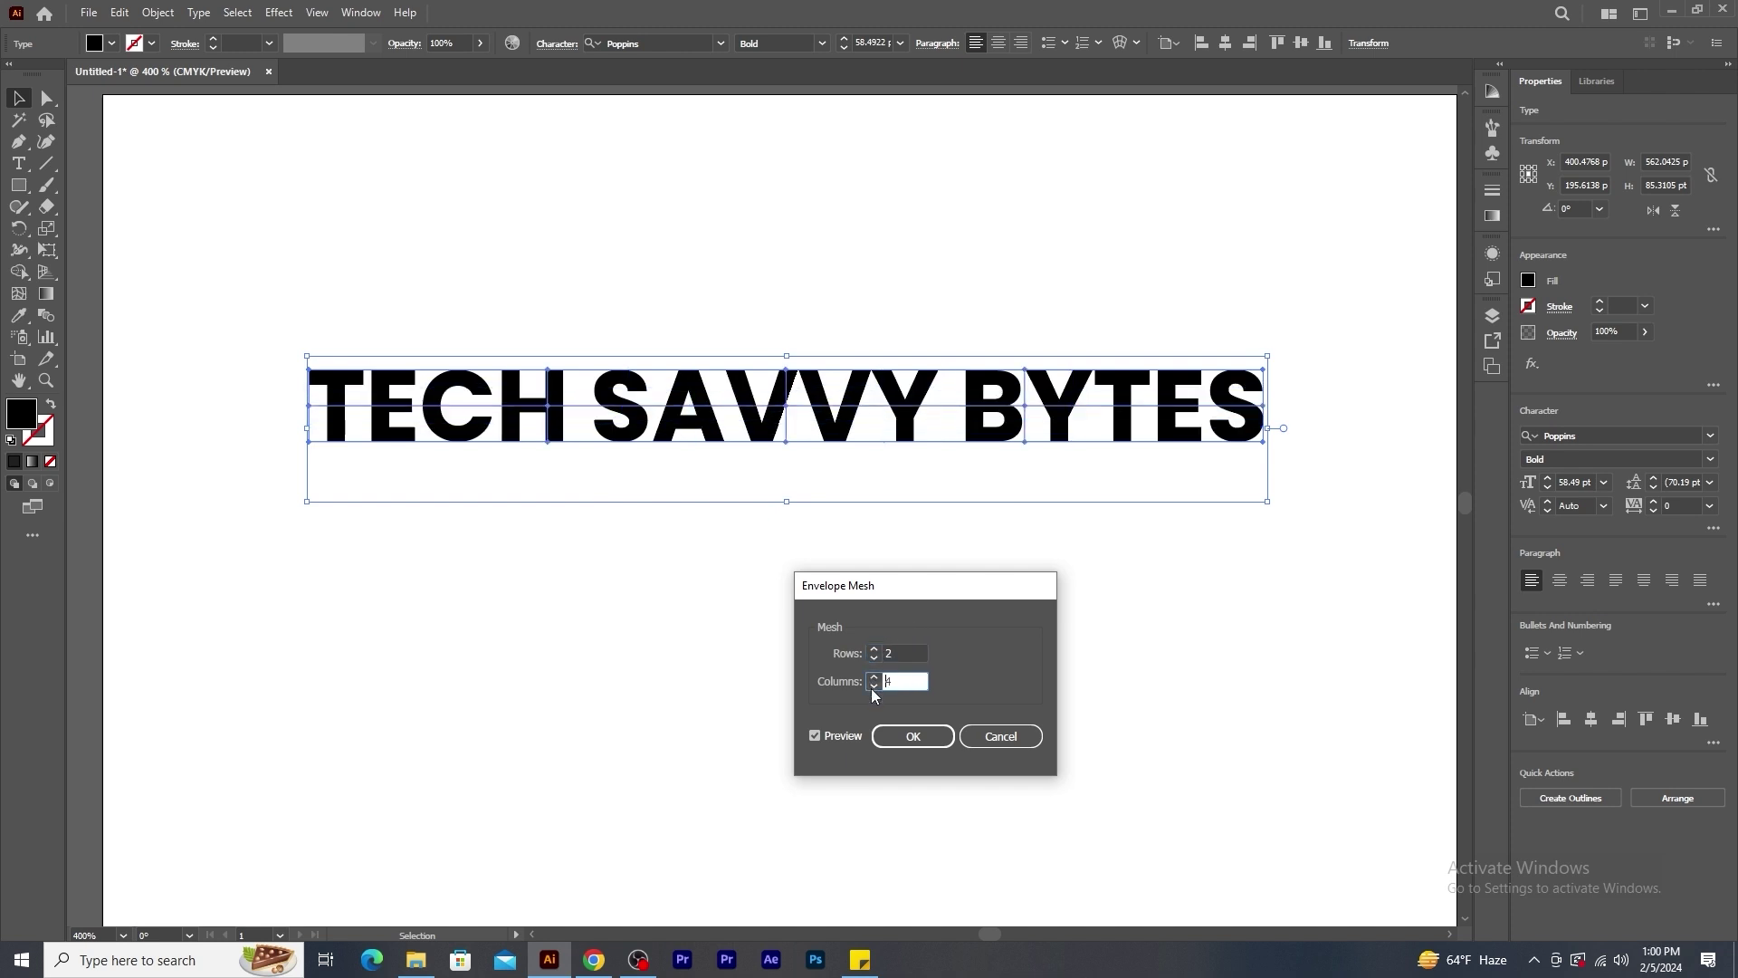
{"action": "left_click", "coordinate": [821, 735]}
{"action": "left_click", "coordinate": [821, 736]}
{"action": "left_click", "coordinate": [820, 736]}
{"action": "left_click", "coordinate": [821, 735]}
{"action": "left_click", "coordinate": [910, 736]}
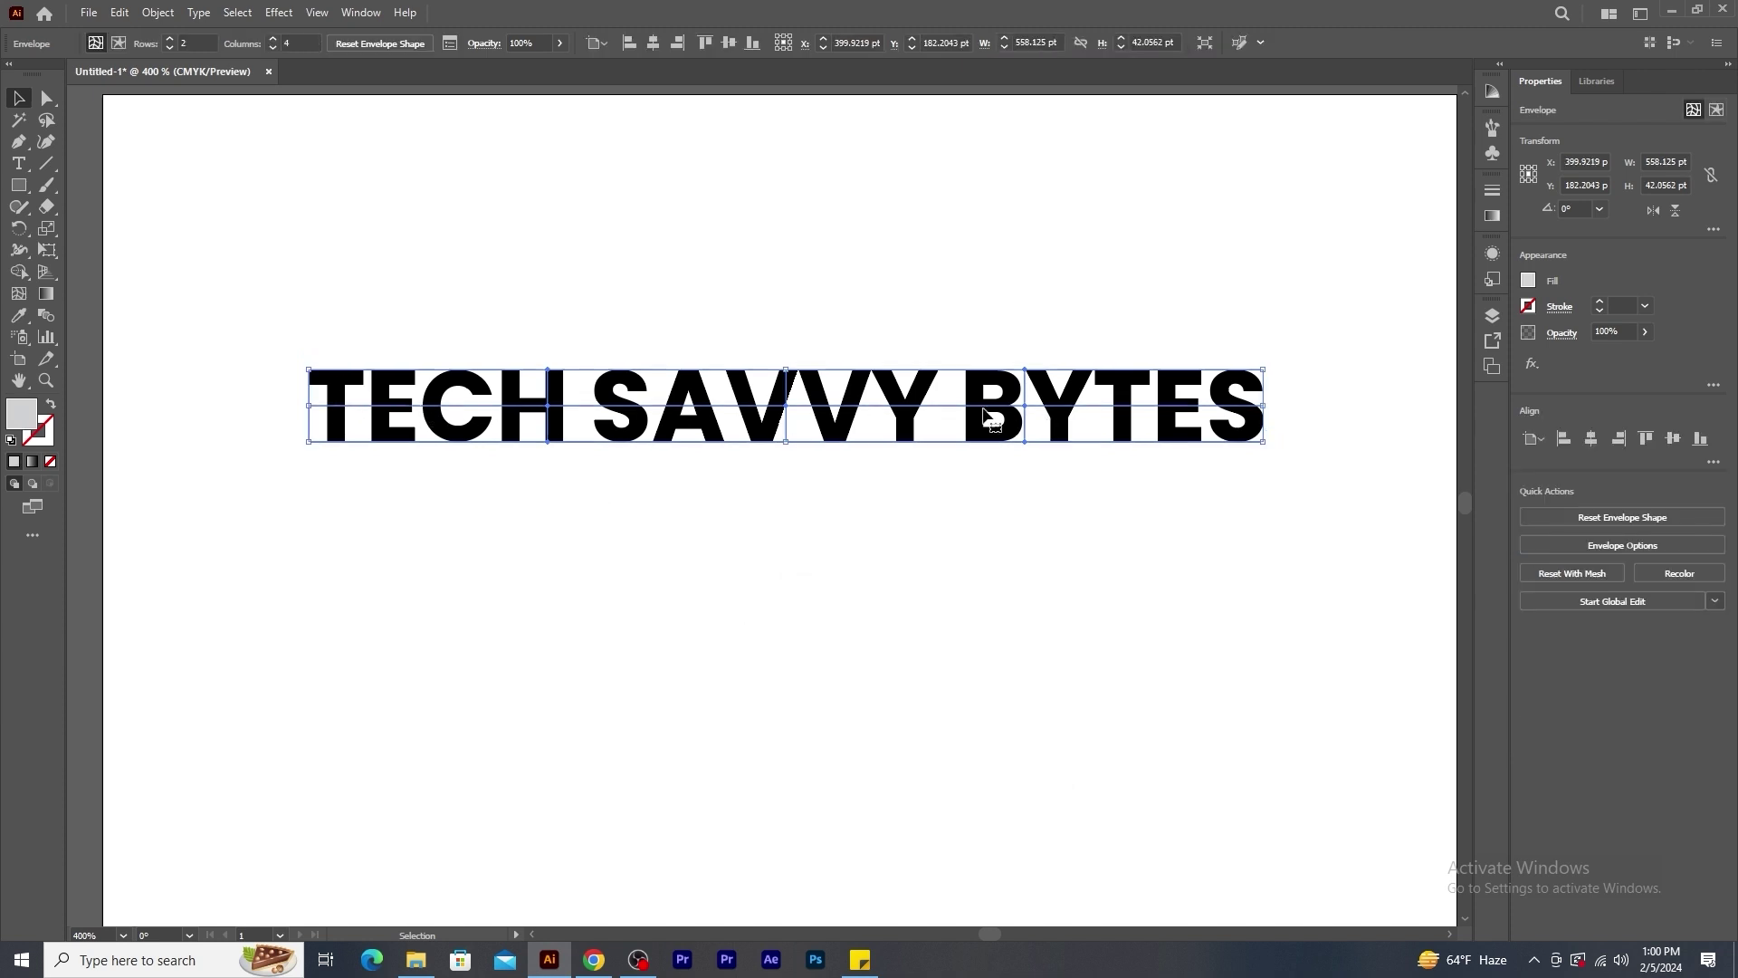
Drag mesh points so SAVVY bulges in the middle and TECH and BYTES stretch taller.
{"action": "left_click", "coordinate": [49, 102]}
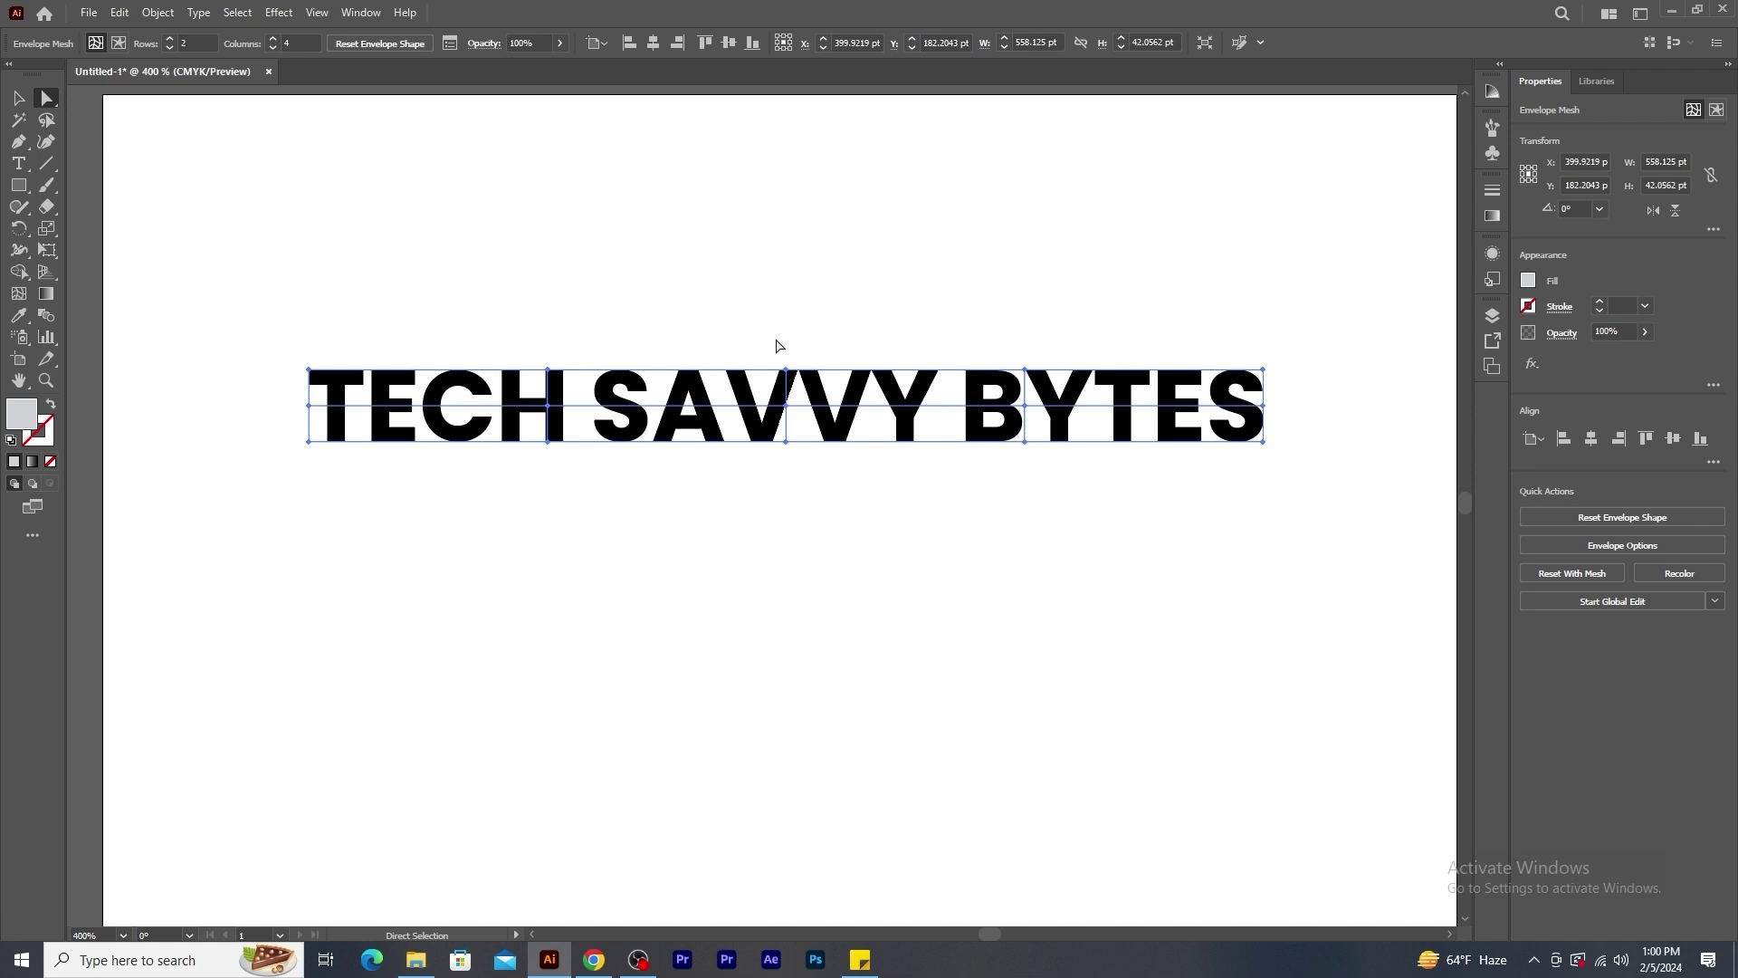
{"action": "left_click_drag", "start_coordinate": [787, 372], "coordinate": [780, 311]}
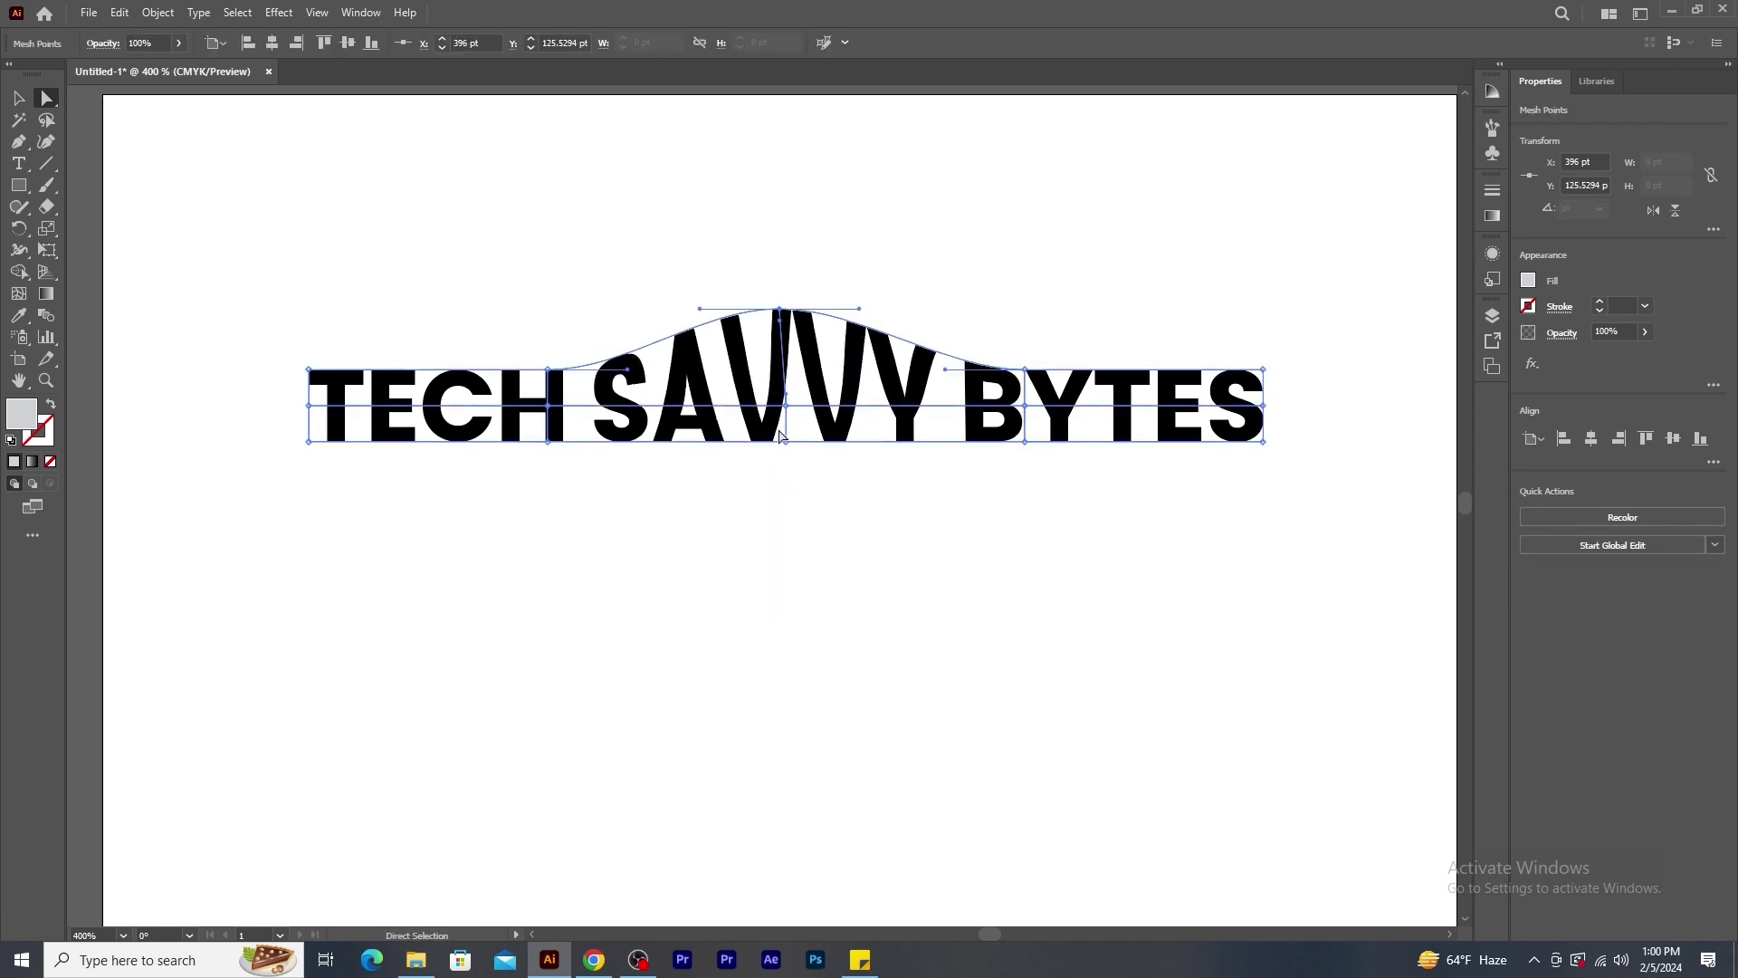
{"action": "mouse_move", "coordinate": [814, 487]}
{"action": "left_mouse_down"}
{"action": "mouse_move", "coordinate": [777, 444]}
{"action": "mouse_move", "coordinate": [788, 489]}
{"action": "left_mouse_up"}
{"action": "left_click_drag", "start_coordinate": [308, 370], "coordinate": [309, 282]}
{"action": "left_click_drag", "start_coordinate": [309, 443], "coordinate": [309, 519]}
{"action": "left_click_drag", "start_coordinate": [1264, 369], "coordinate": [1267, 290]}
{"action": "left_click_drag", "start_coordinate": [1264, 443], "coordinate": [1263, 513]}
{"action": "left_click", "coordinate": [590, 454]}
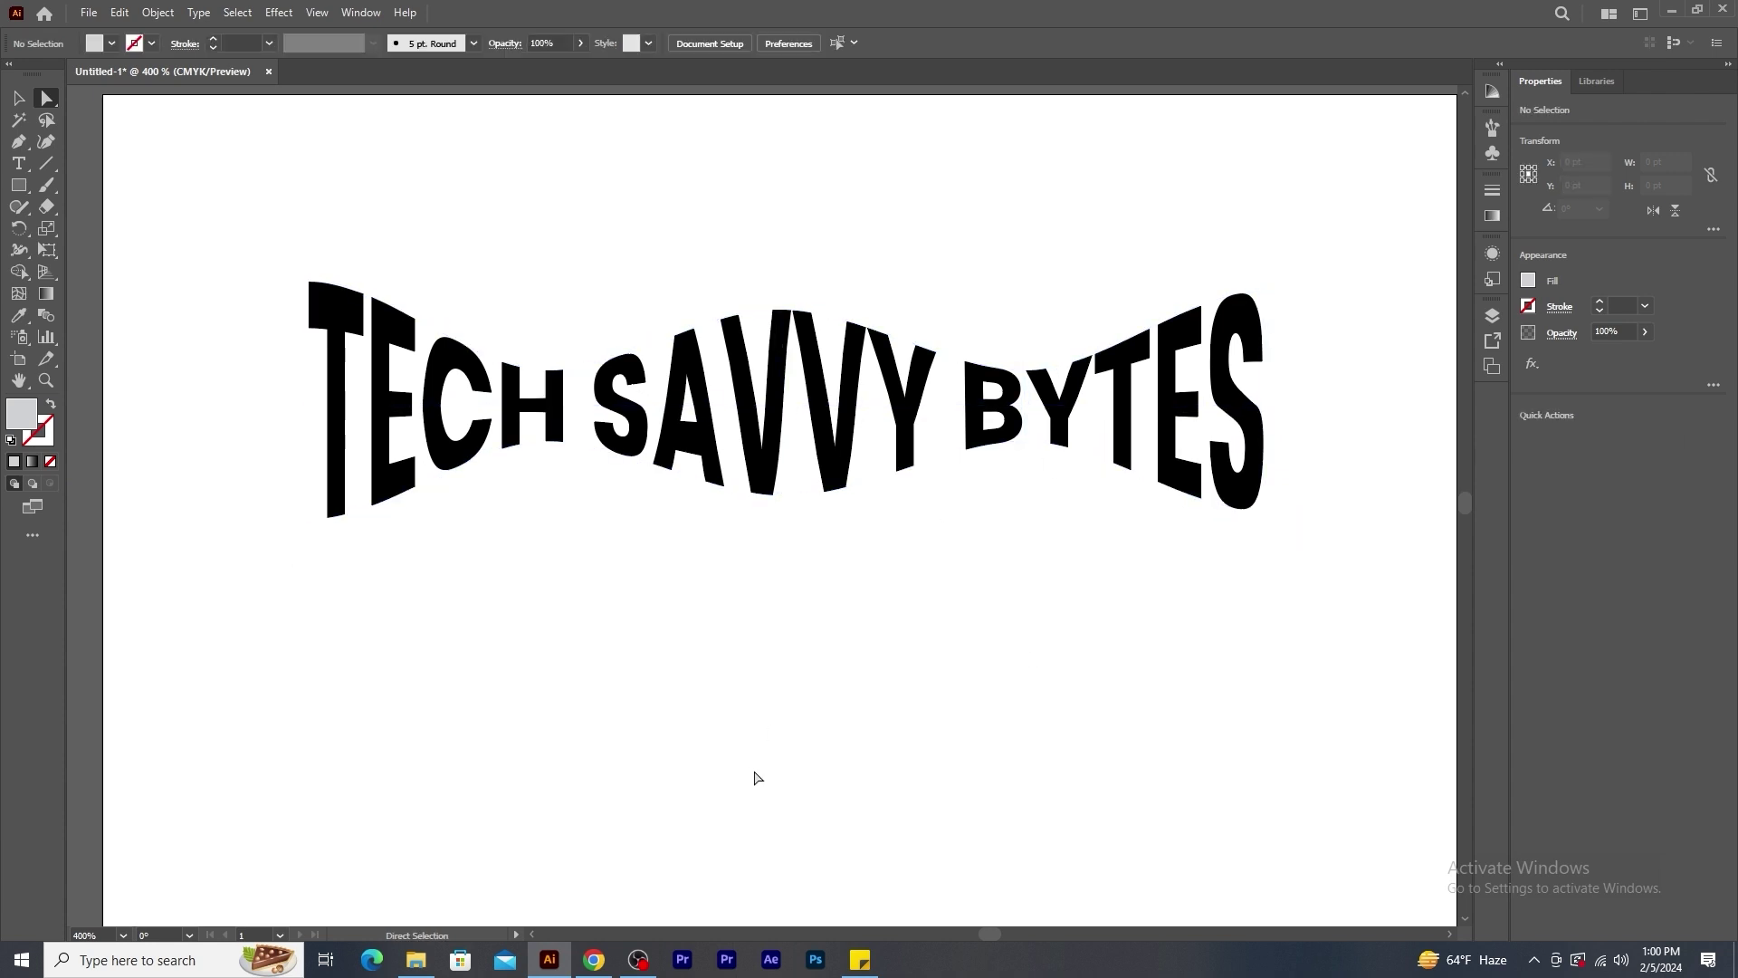
{"action": "left_click_drag", "start_coordinate": [756, 702], "coordinate": [367, 163]}
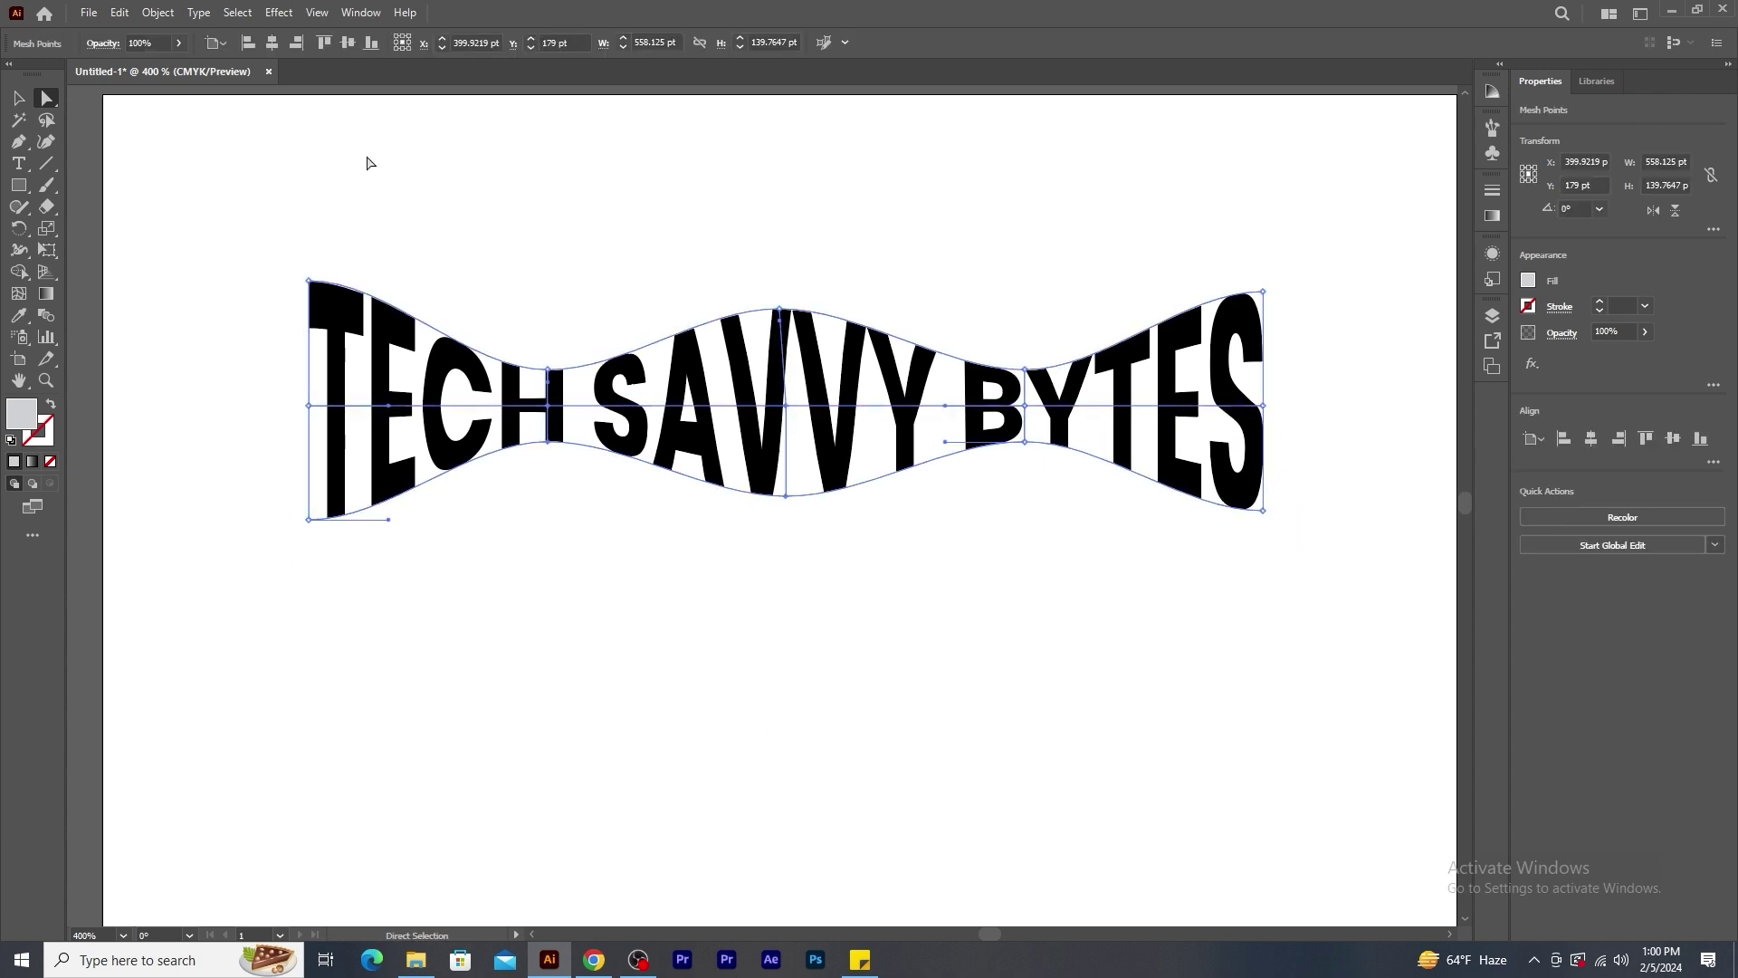
Release the wavy mesh envelope and delete the leftover grey mesh shape.
{"action": "left_click", "coordinate": [159, 13]}
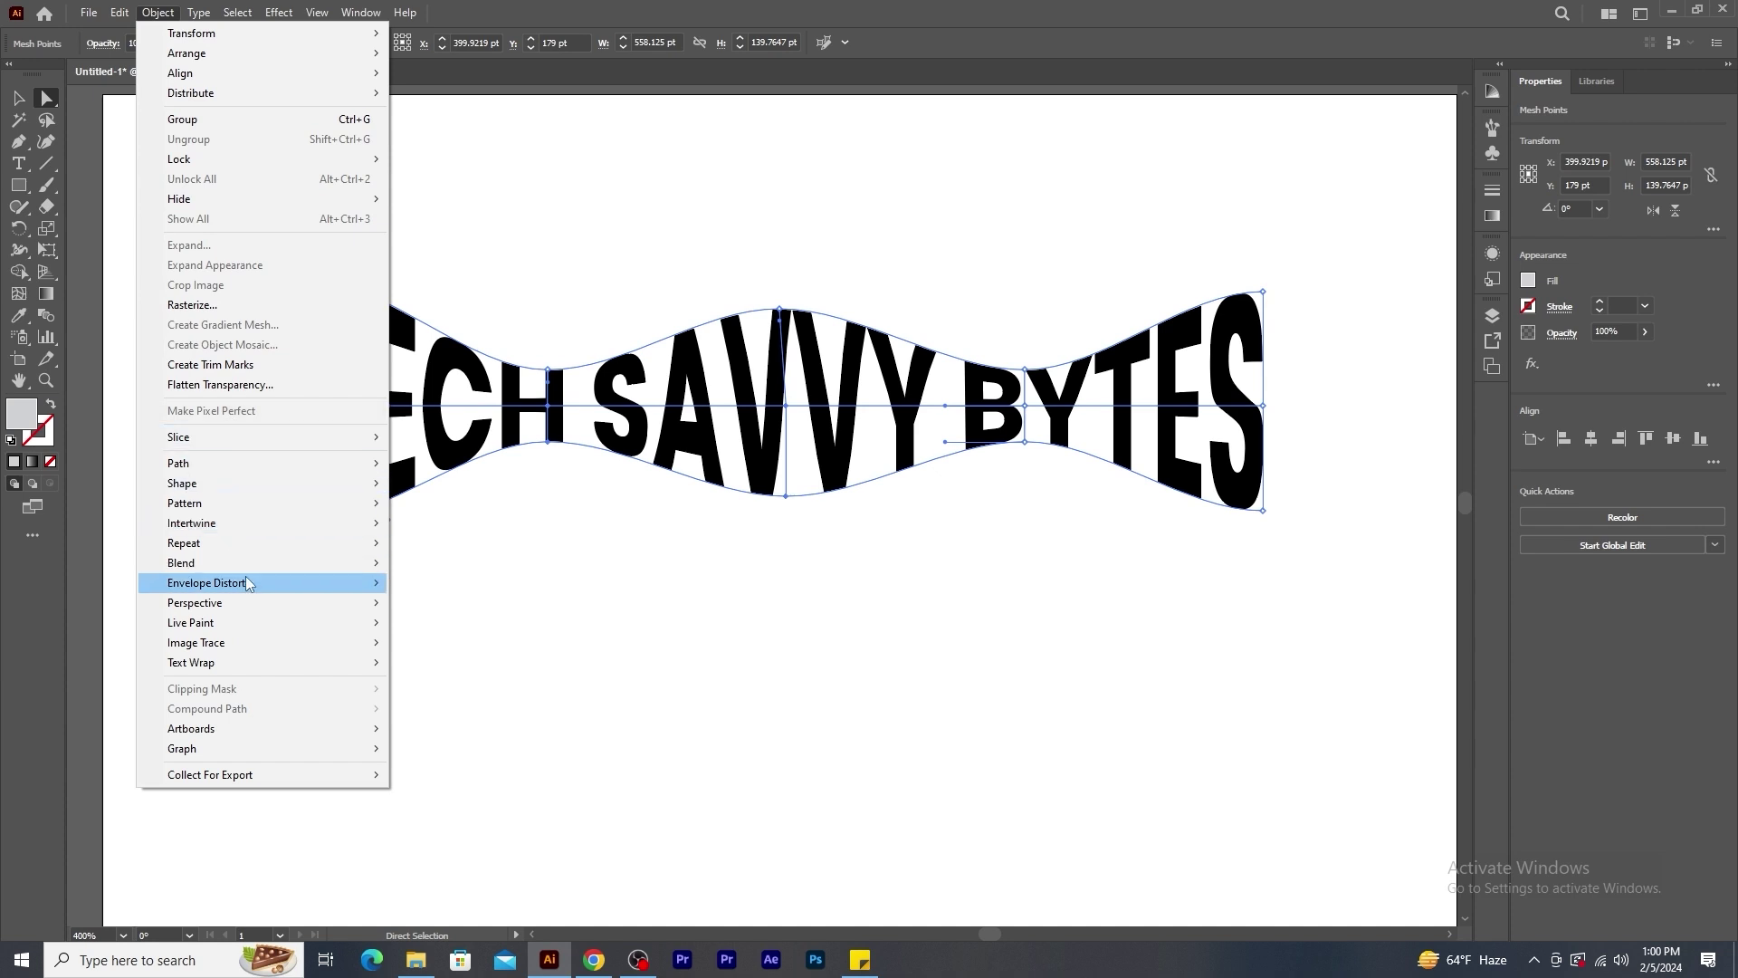
{"action": "mouse_move", "coordinate": [248, 578]}
{"action": "left_click", "coordinate": [481, 640]}
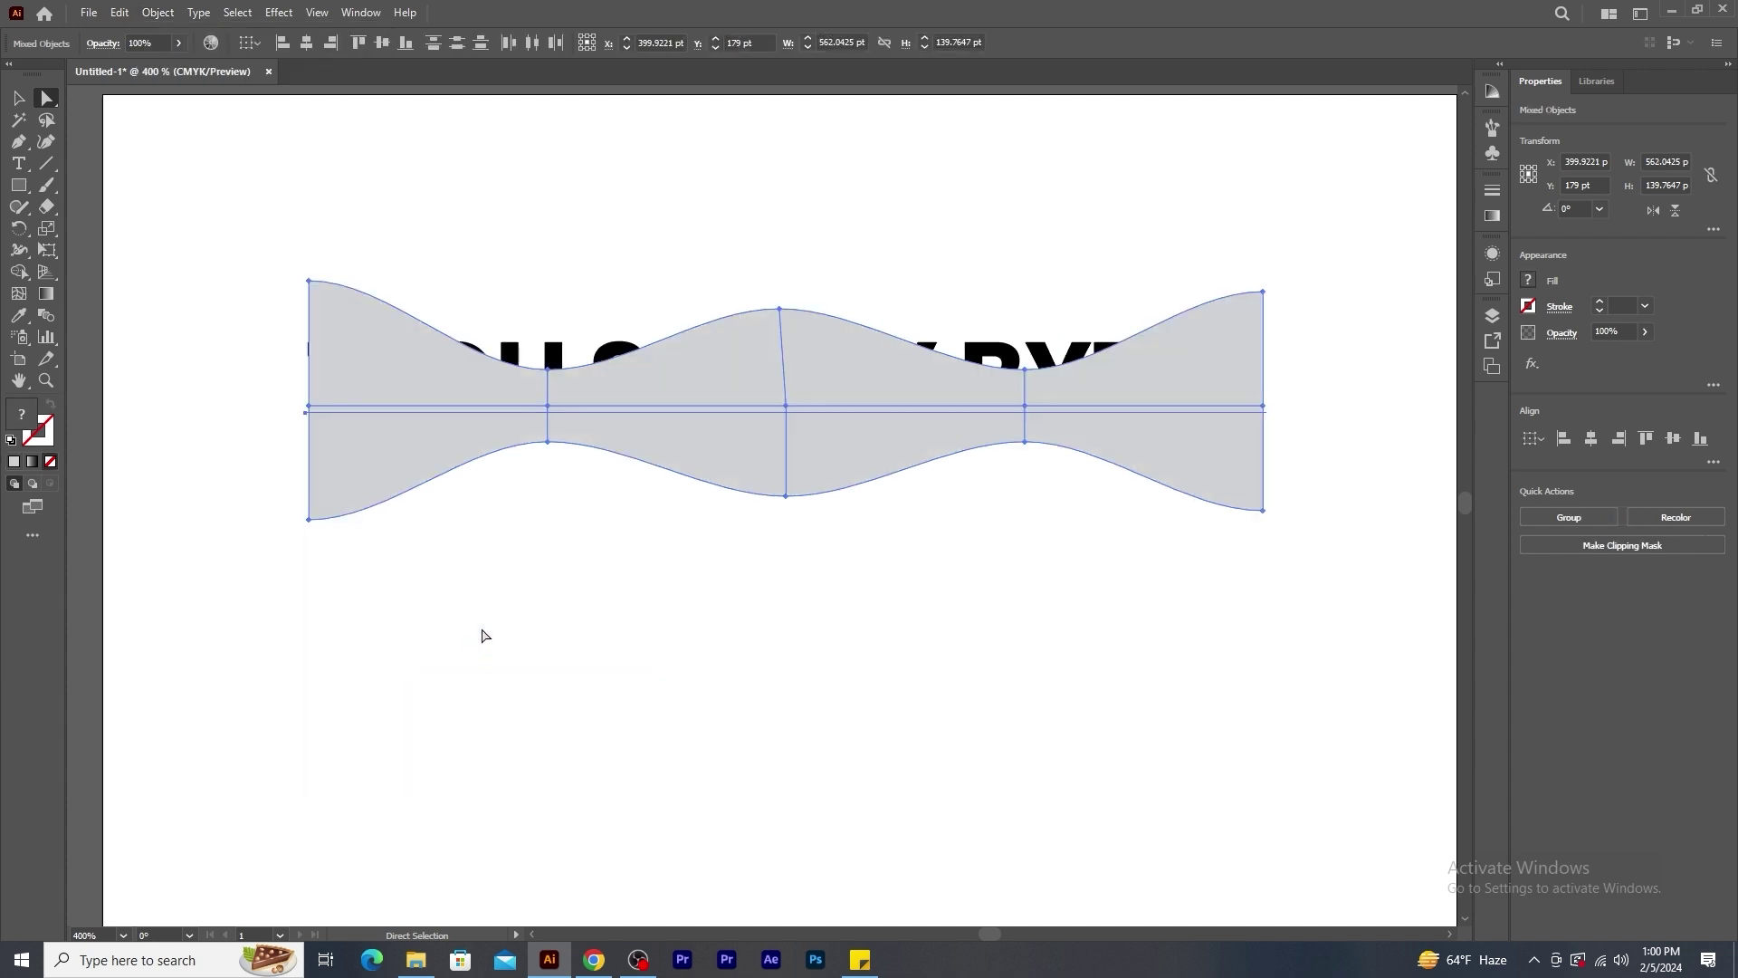
{"action": "left_click", "coordinate": [811, 574]}
{"action": "left_click", "coordinate": [773, 438]}
{"action": "left_click", "coordinate": [772, 438]}
{"action": "key", "text": "Delete"}
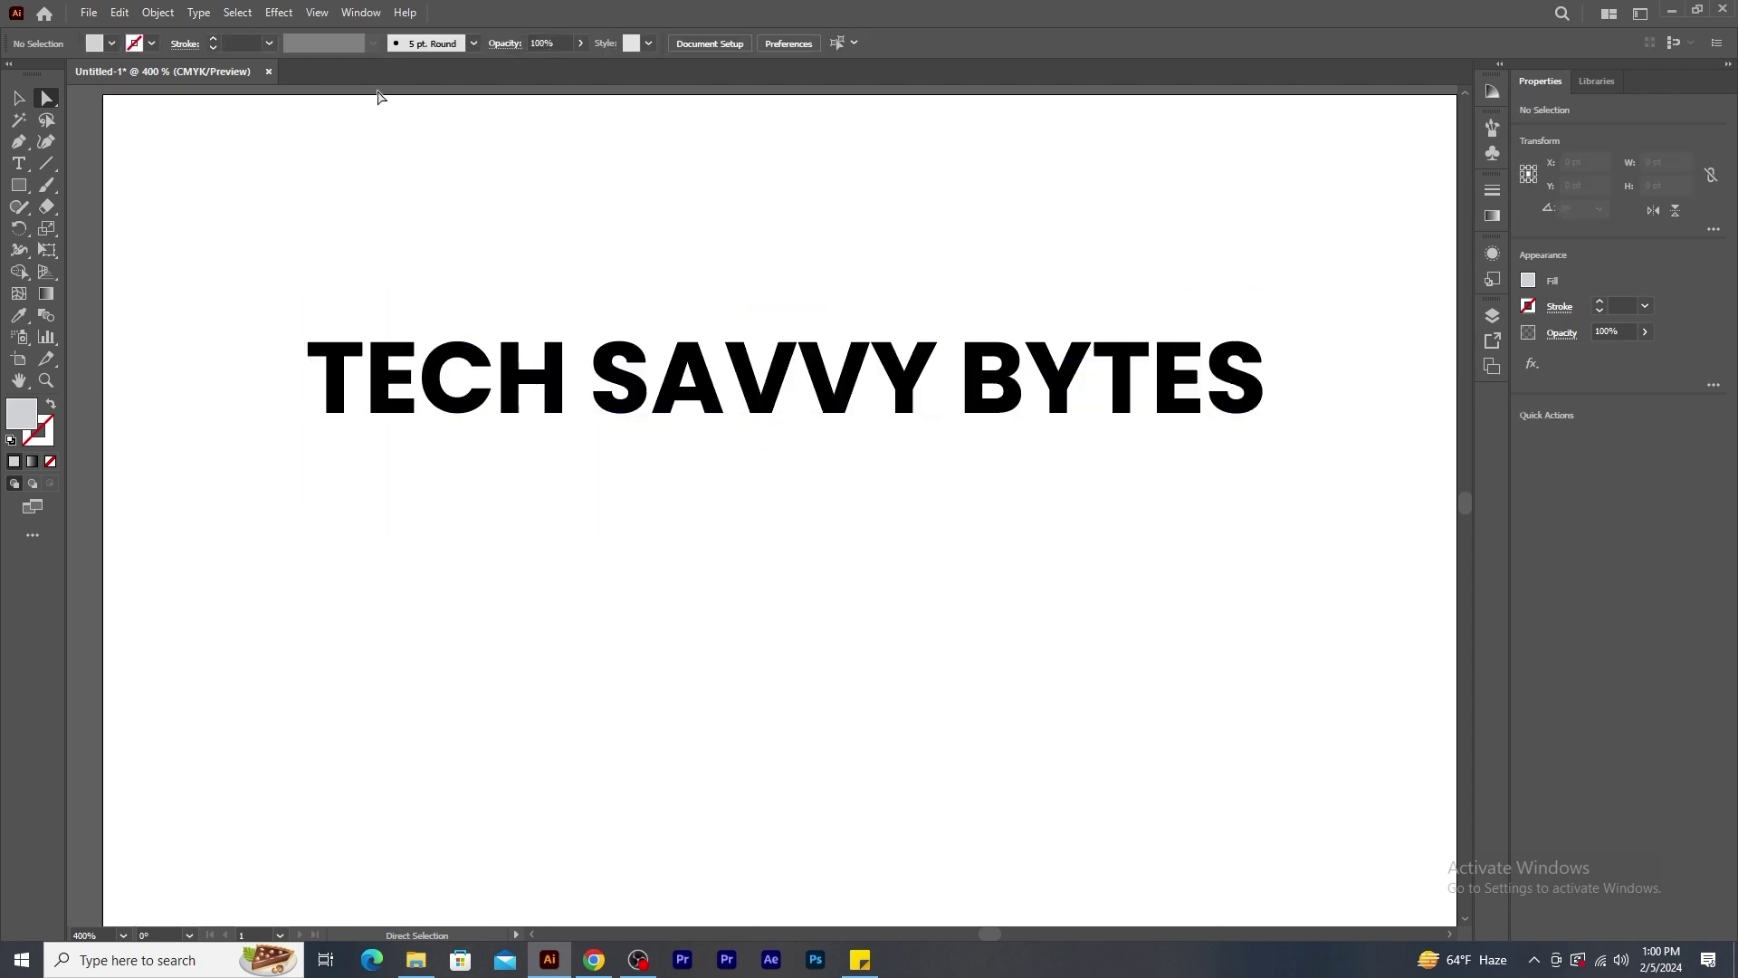
{"action": "left_click", "coordinate": [175, 19]}
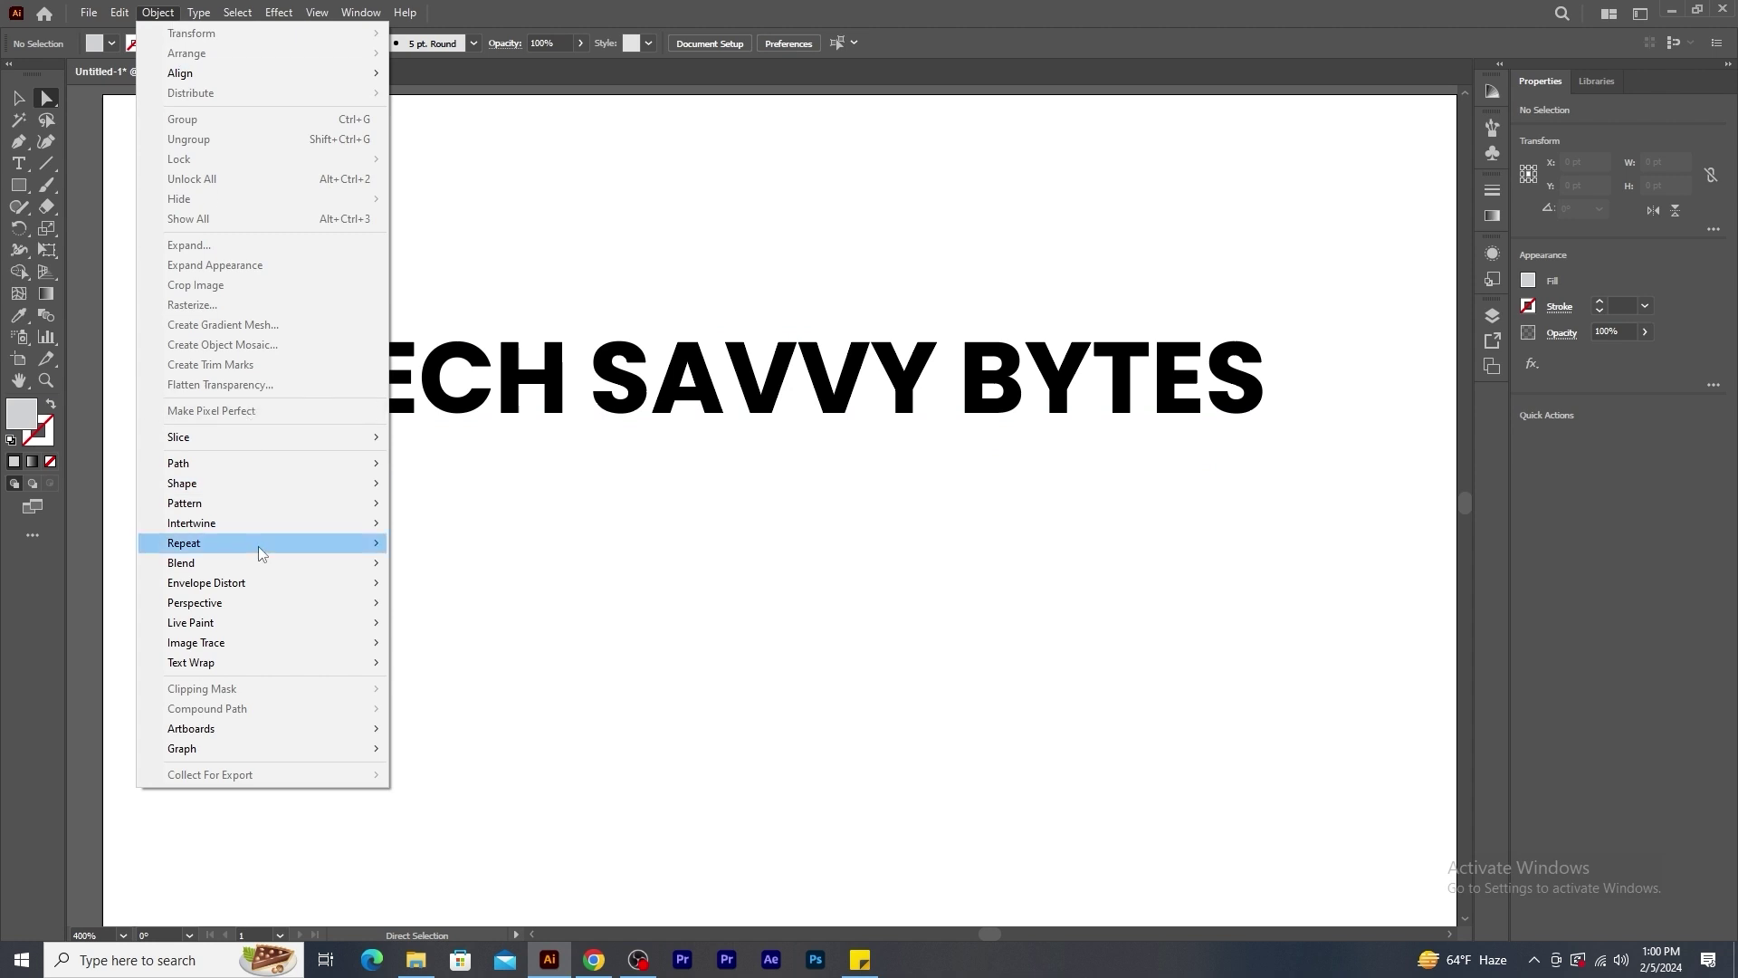
{"action": "mouse_move", "coordinate": [260, 586]}
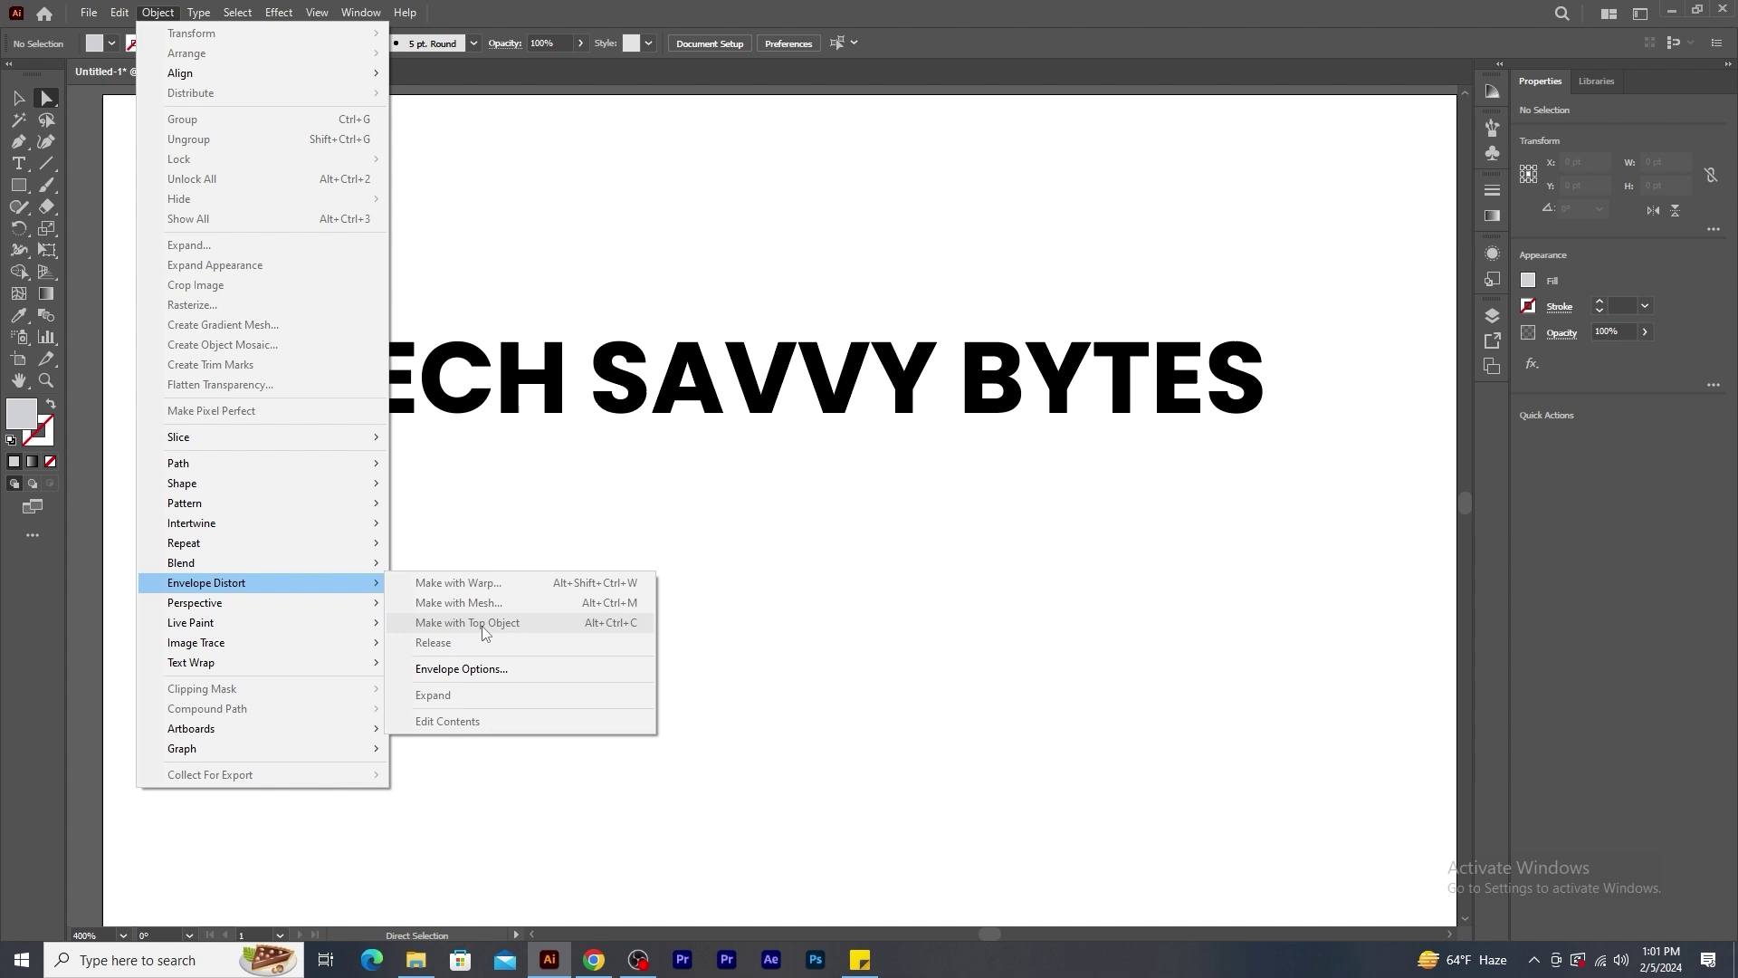
Draw a roughly 381.7 × 187.9 pt ellipse below the title and select it together with the text.
{"action": "key", "text": "Escape"}
{"action": "key", "text": "Escape"}
{"action": "left_click_drag", "start_coordinate": [22, 197], "coordinate": [72, 228]}
{"action": "left_click_drag", "start_coordinate": [384, 474], "coordinate": [1038, 795]}
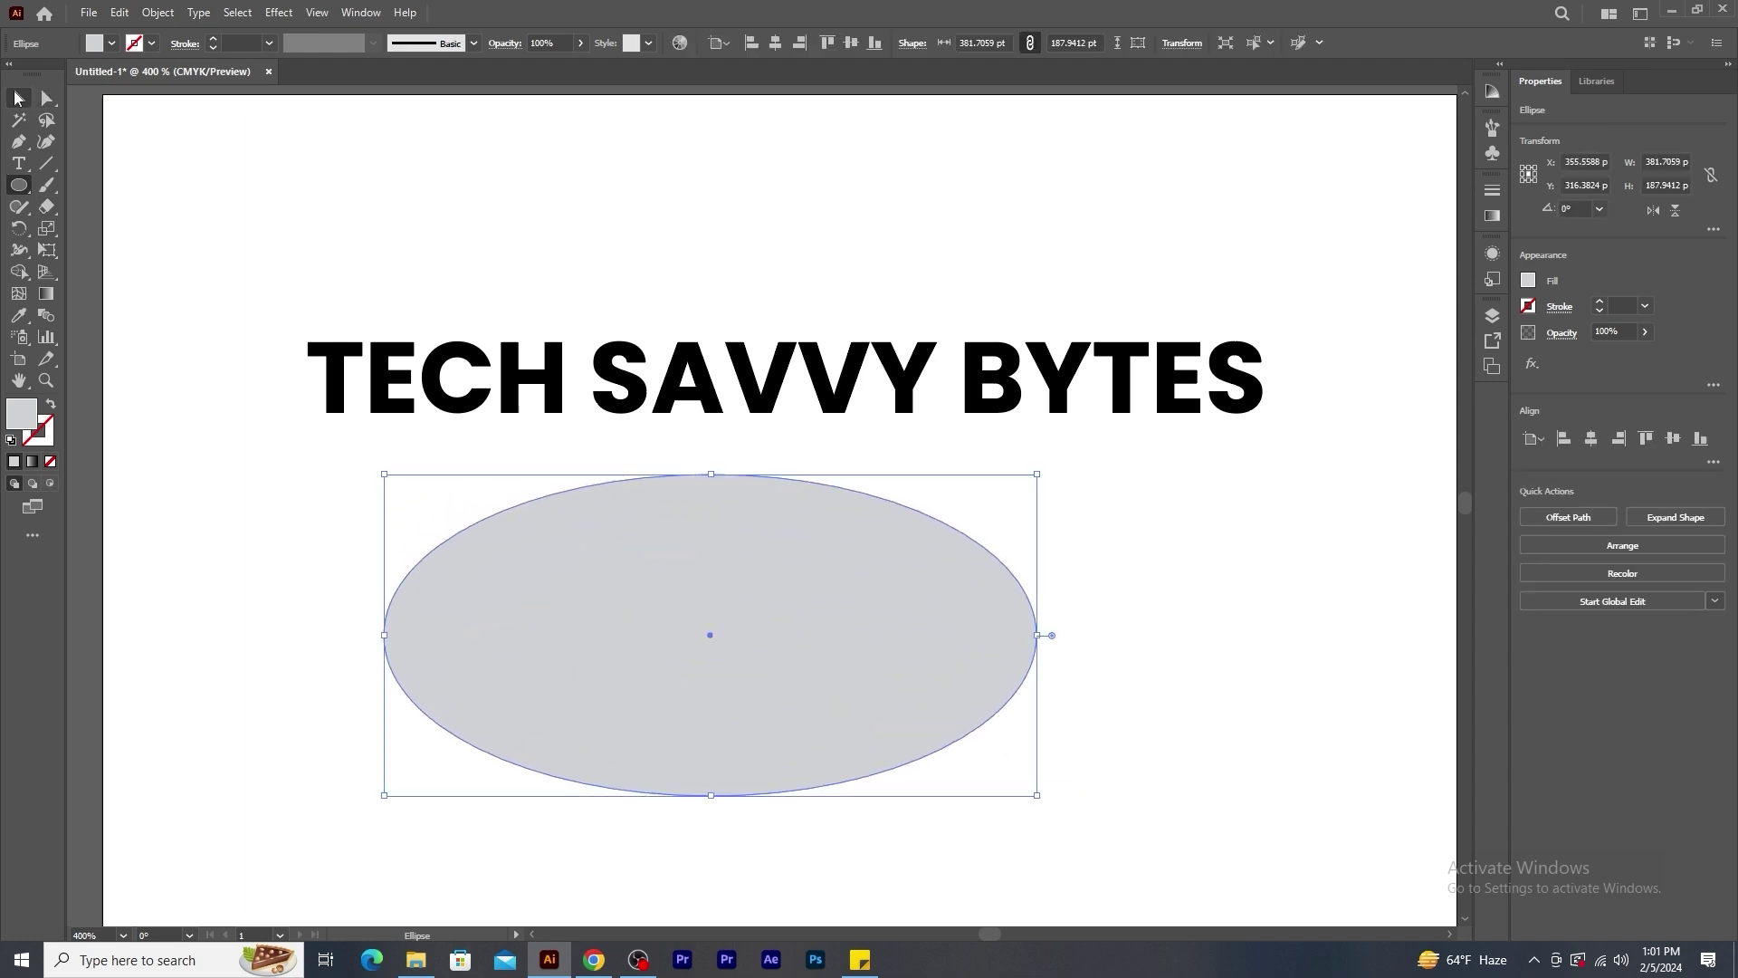
{"action": "left_click", "coordinate": [18, 98]}
{"action": "left_click_drag", "start_coordinate": [817, 579], "coordinate": [854, 562]}
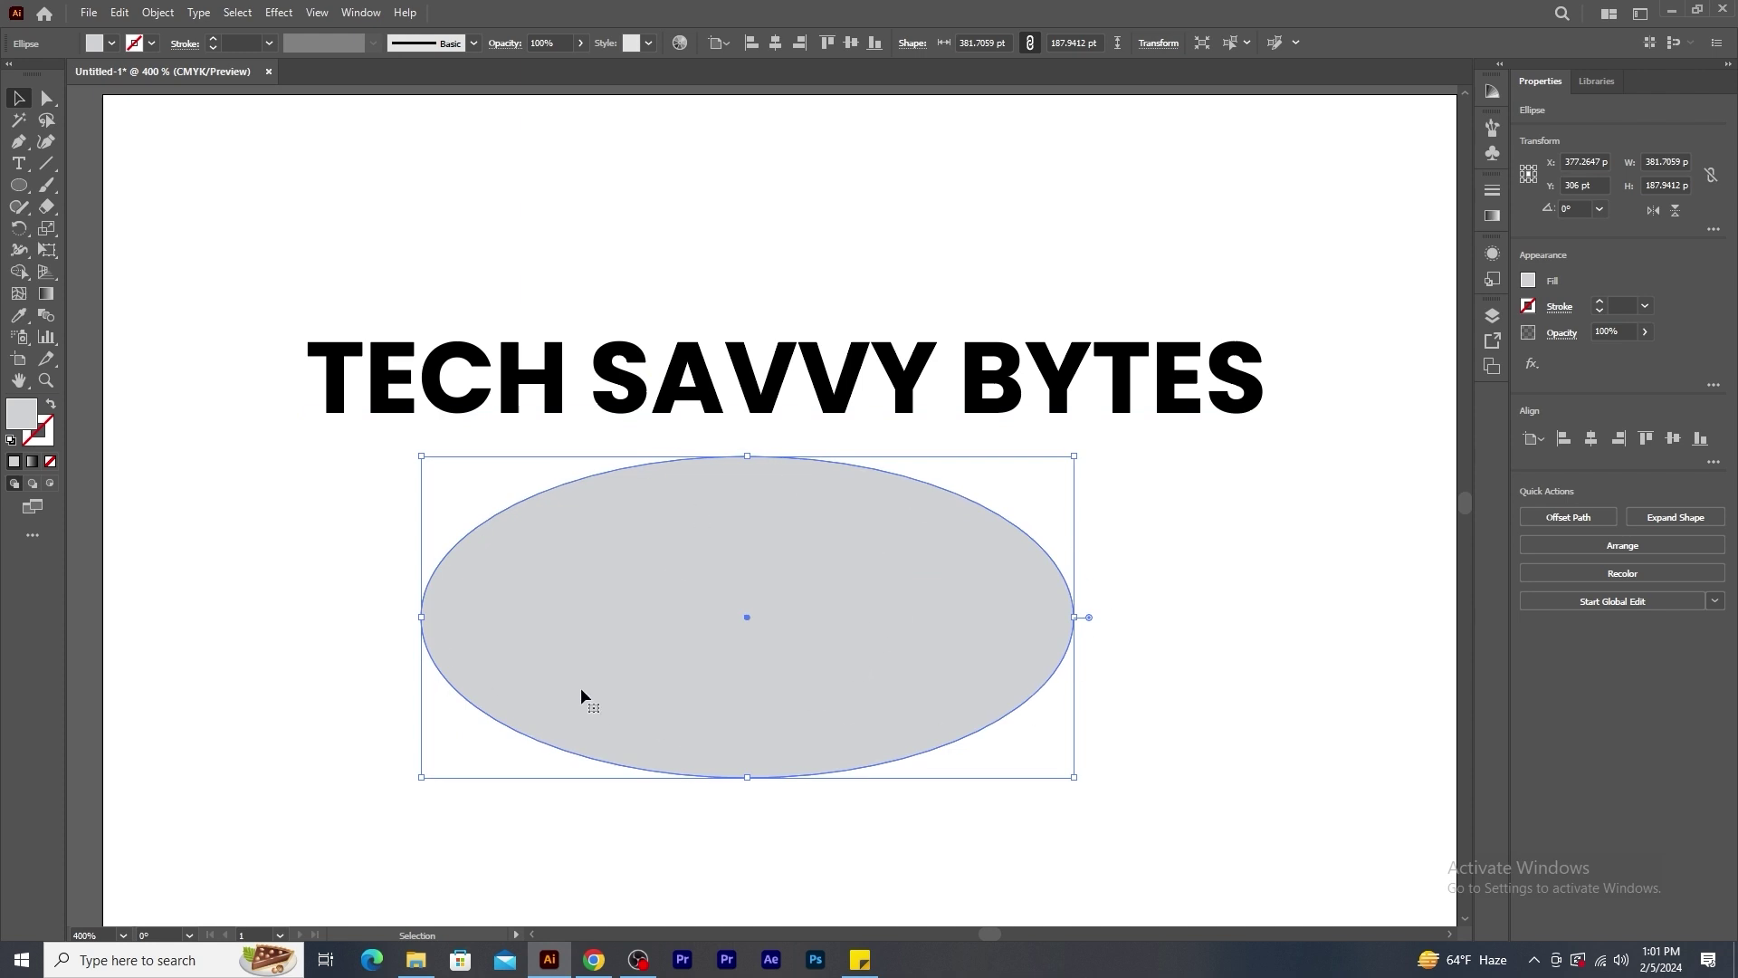
{"action": "left_click_drag", "start_coordinate": [671, 693], "coordinate": [684, 584]}
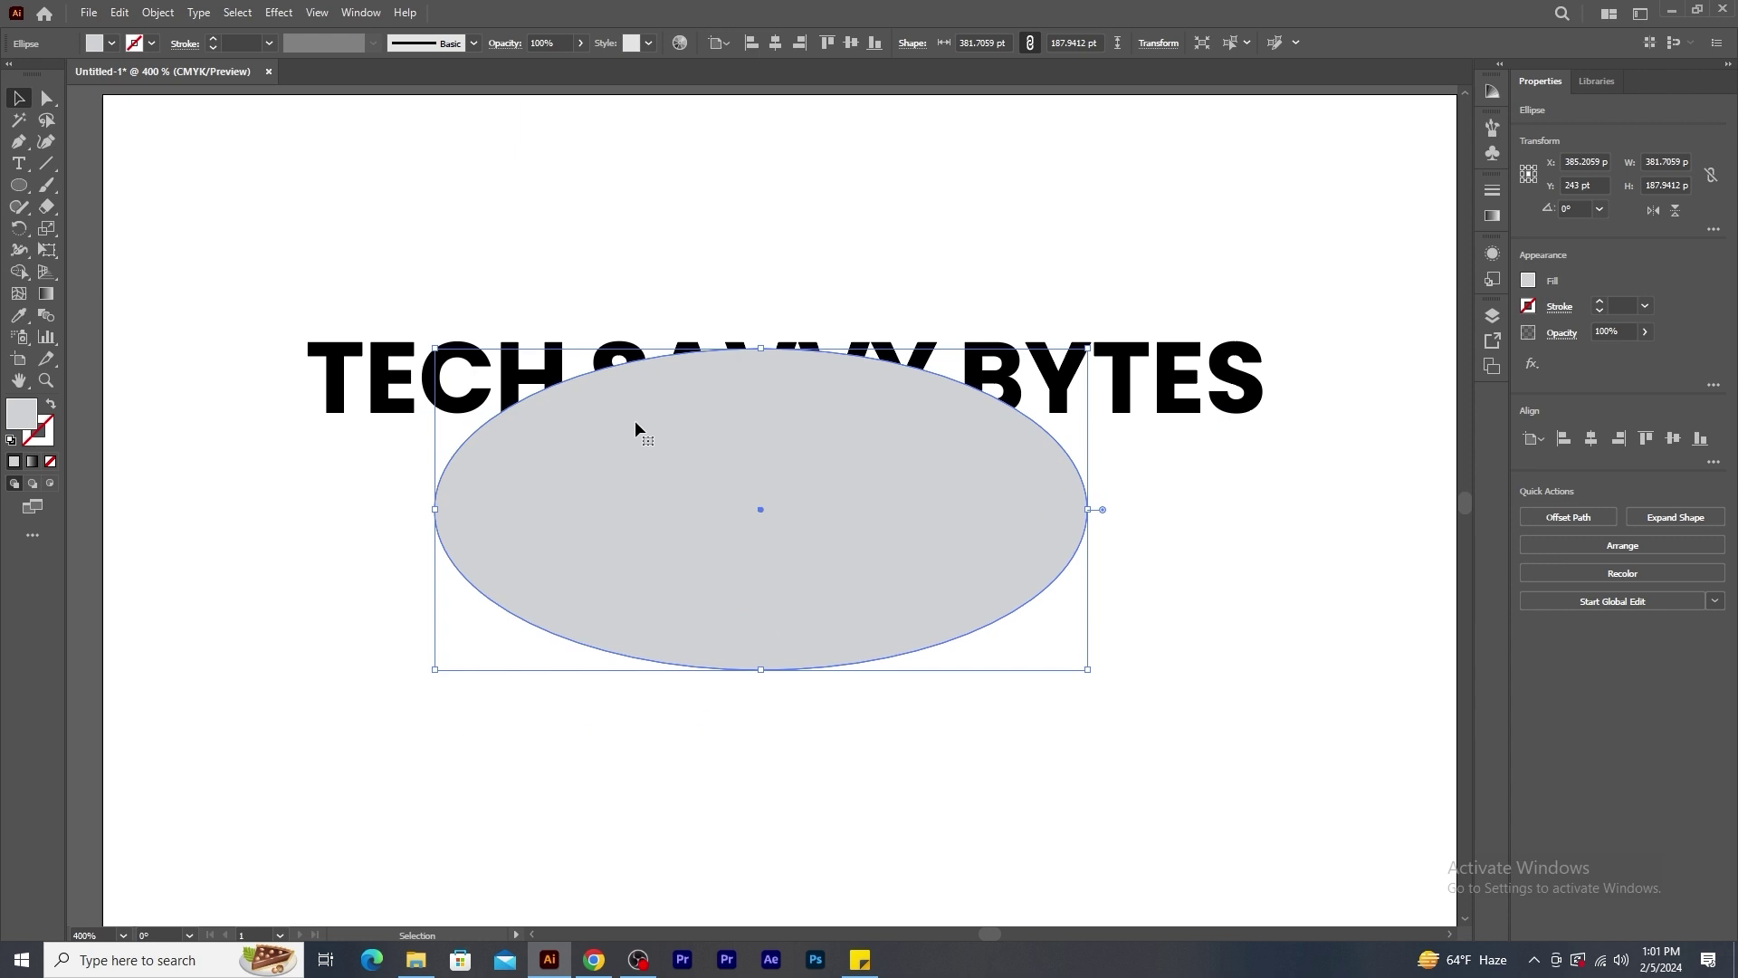
{"action": "left_click_drag", "start_coordinate": [692, 471], "coordinate": [671, 623]}
{"action": "left_click", "coordinate": [558, 382]}
{"action": "left_click", "coordinate": [666, 612], "text": "shift"}
{"action": "left_click", "coordinate": [155, 13]}
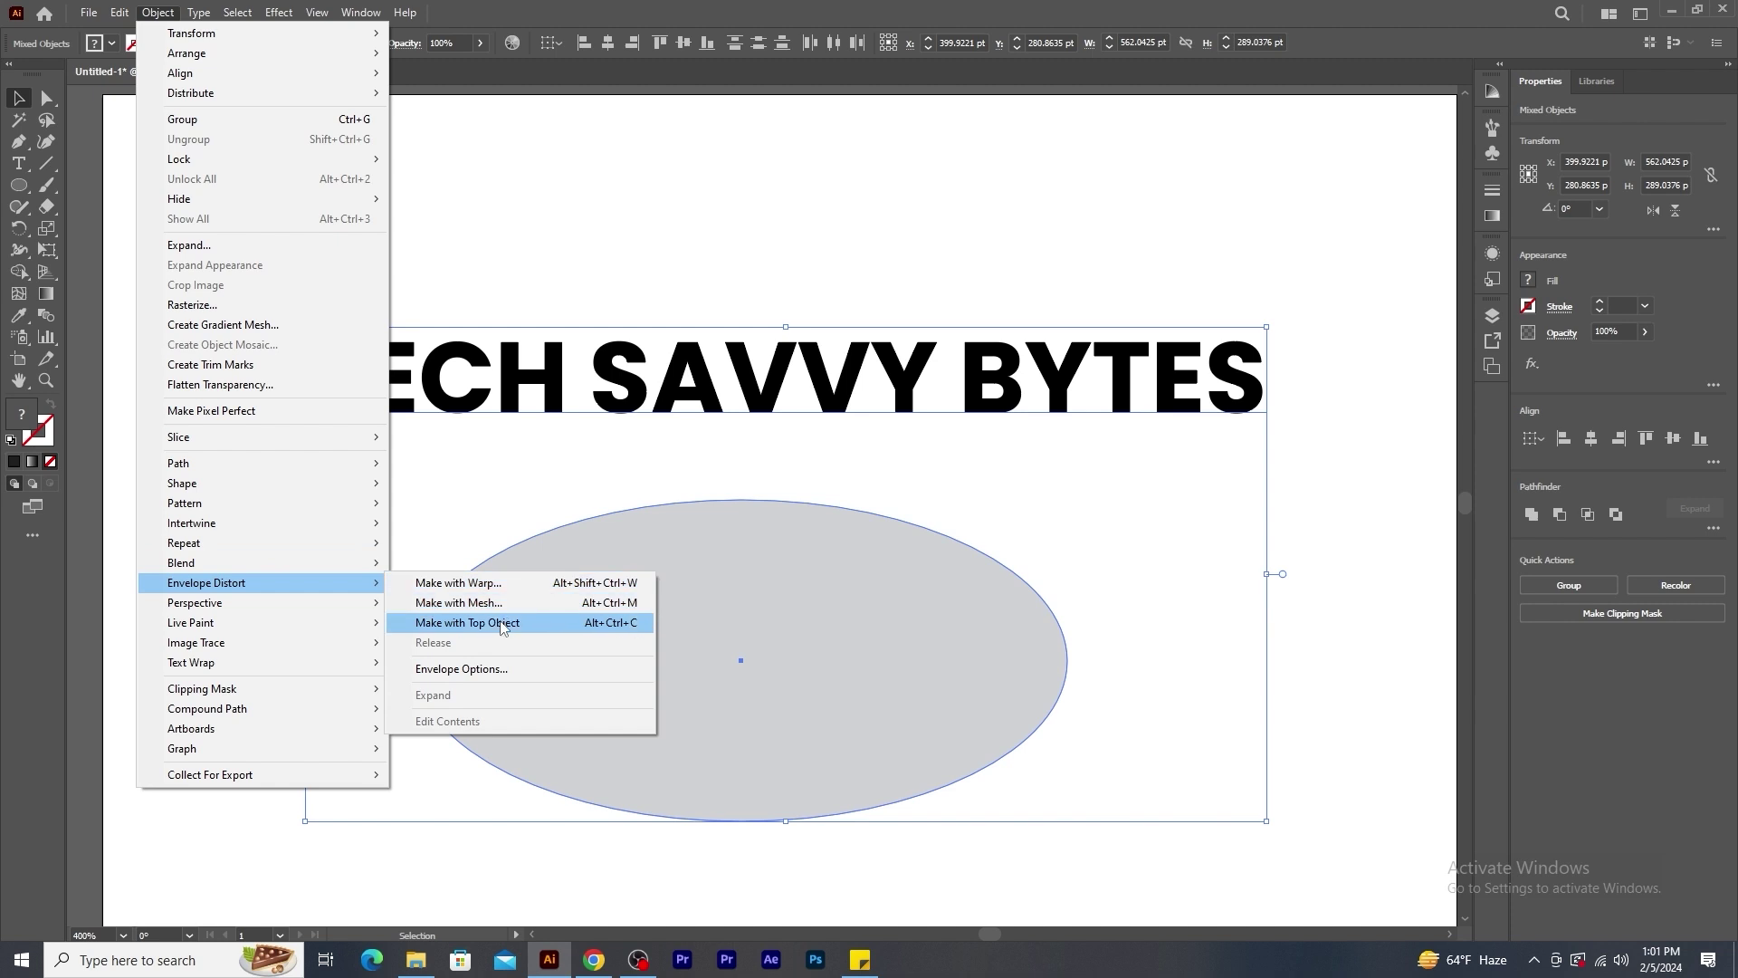
Fit the text into the ellipse with Make with Top Object, move it up, then delete it.
{"action": "left_click", "coordinate": [497, 621]}
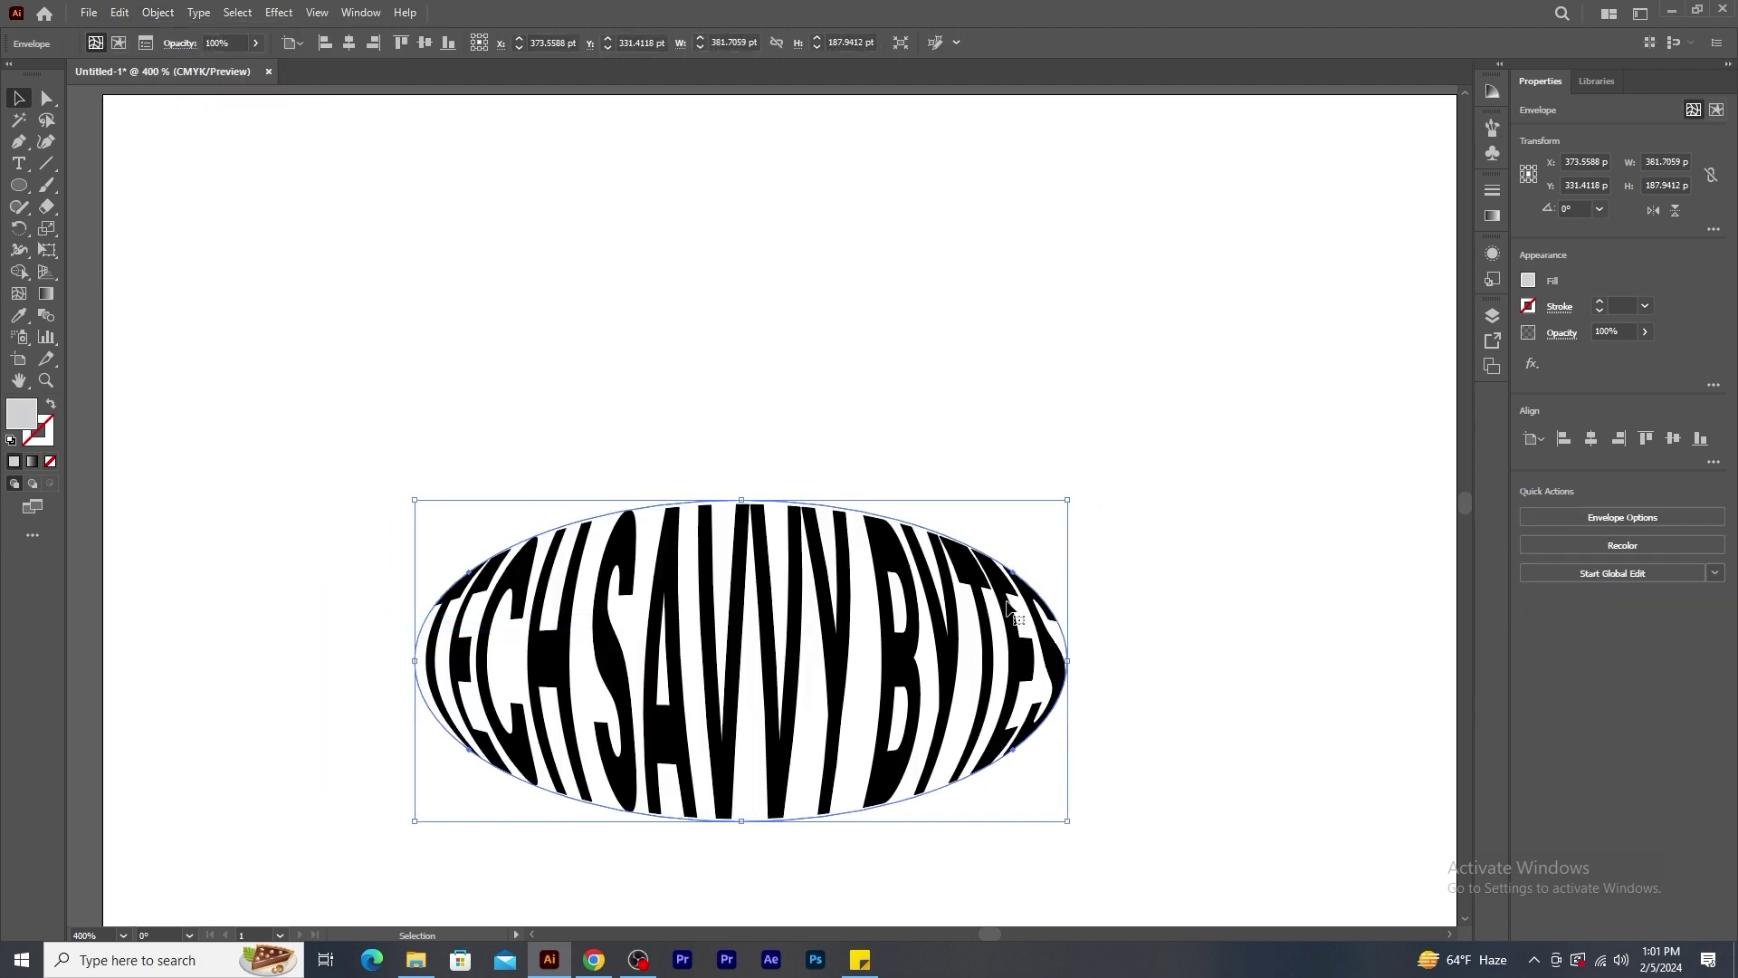
{"action": "left_click_drag", "start_coordinate": [787, 624], "coordinate": [803, 336]}
{"action": "left_click", "coordinate": [875, 663]}
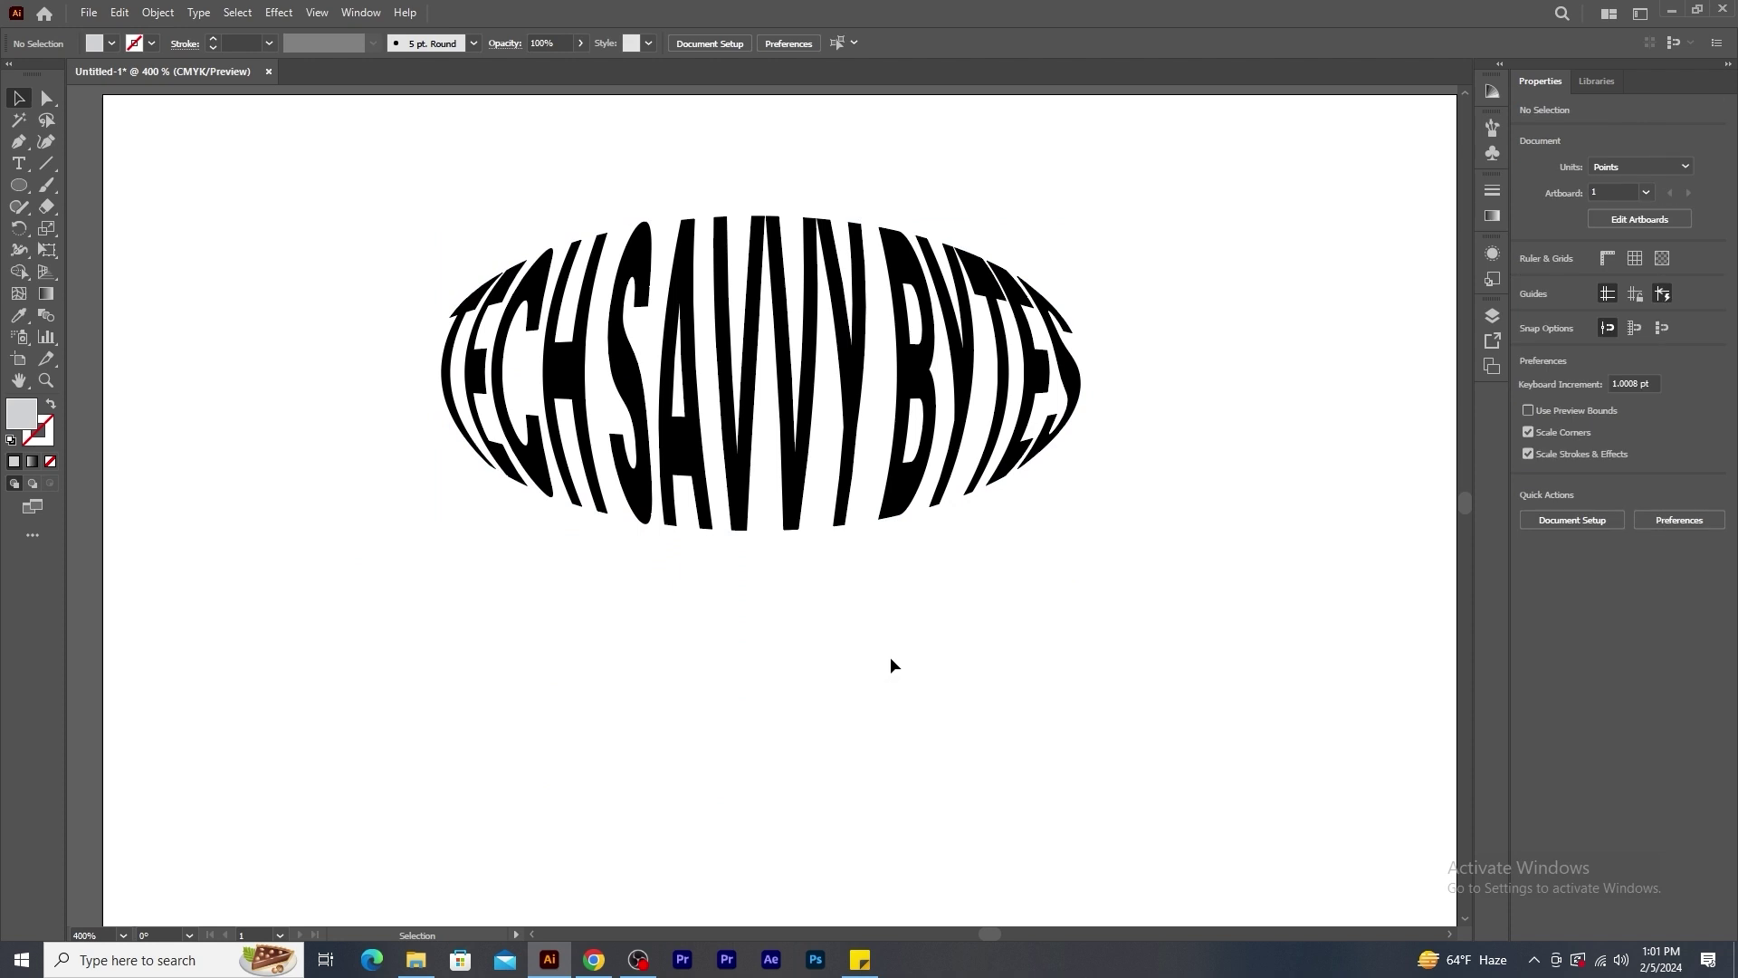
{"action": "left_click", "coordinate": [910, 386]}
{"action": "key", "text": "Delete"}
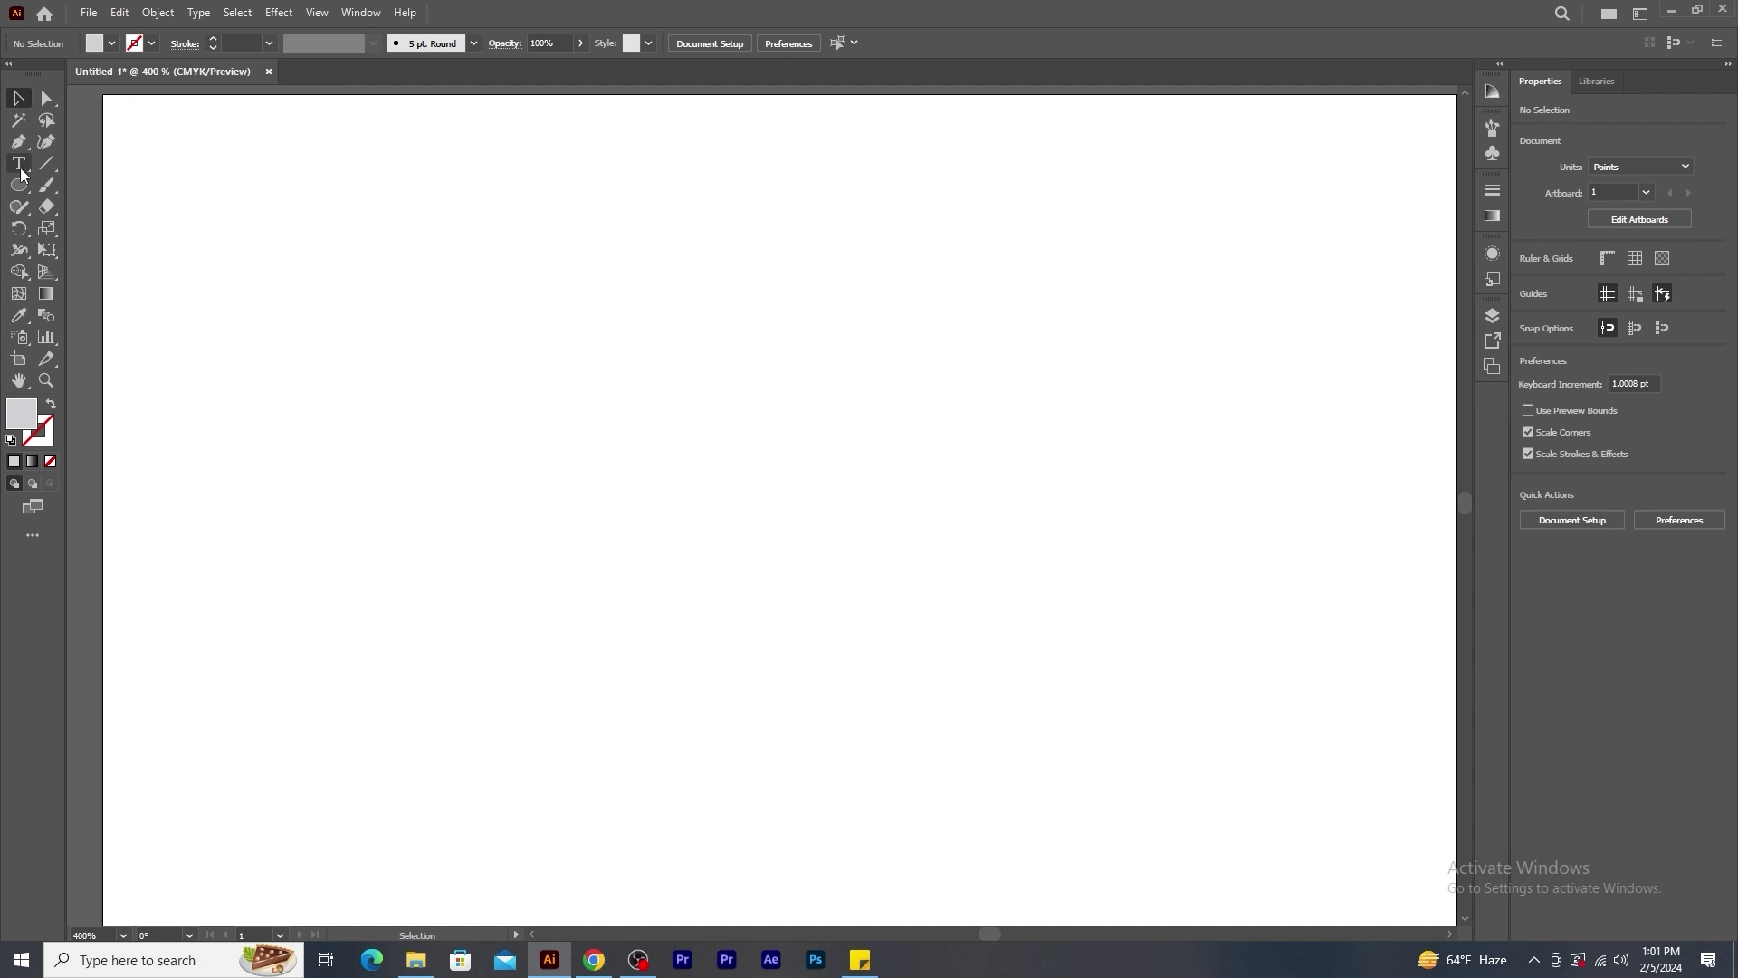
Draw a curved half-heart path with the Pen tool.
{"action": "left_click", "coordinate": [18, 142]}
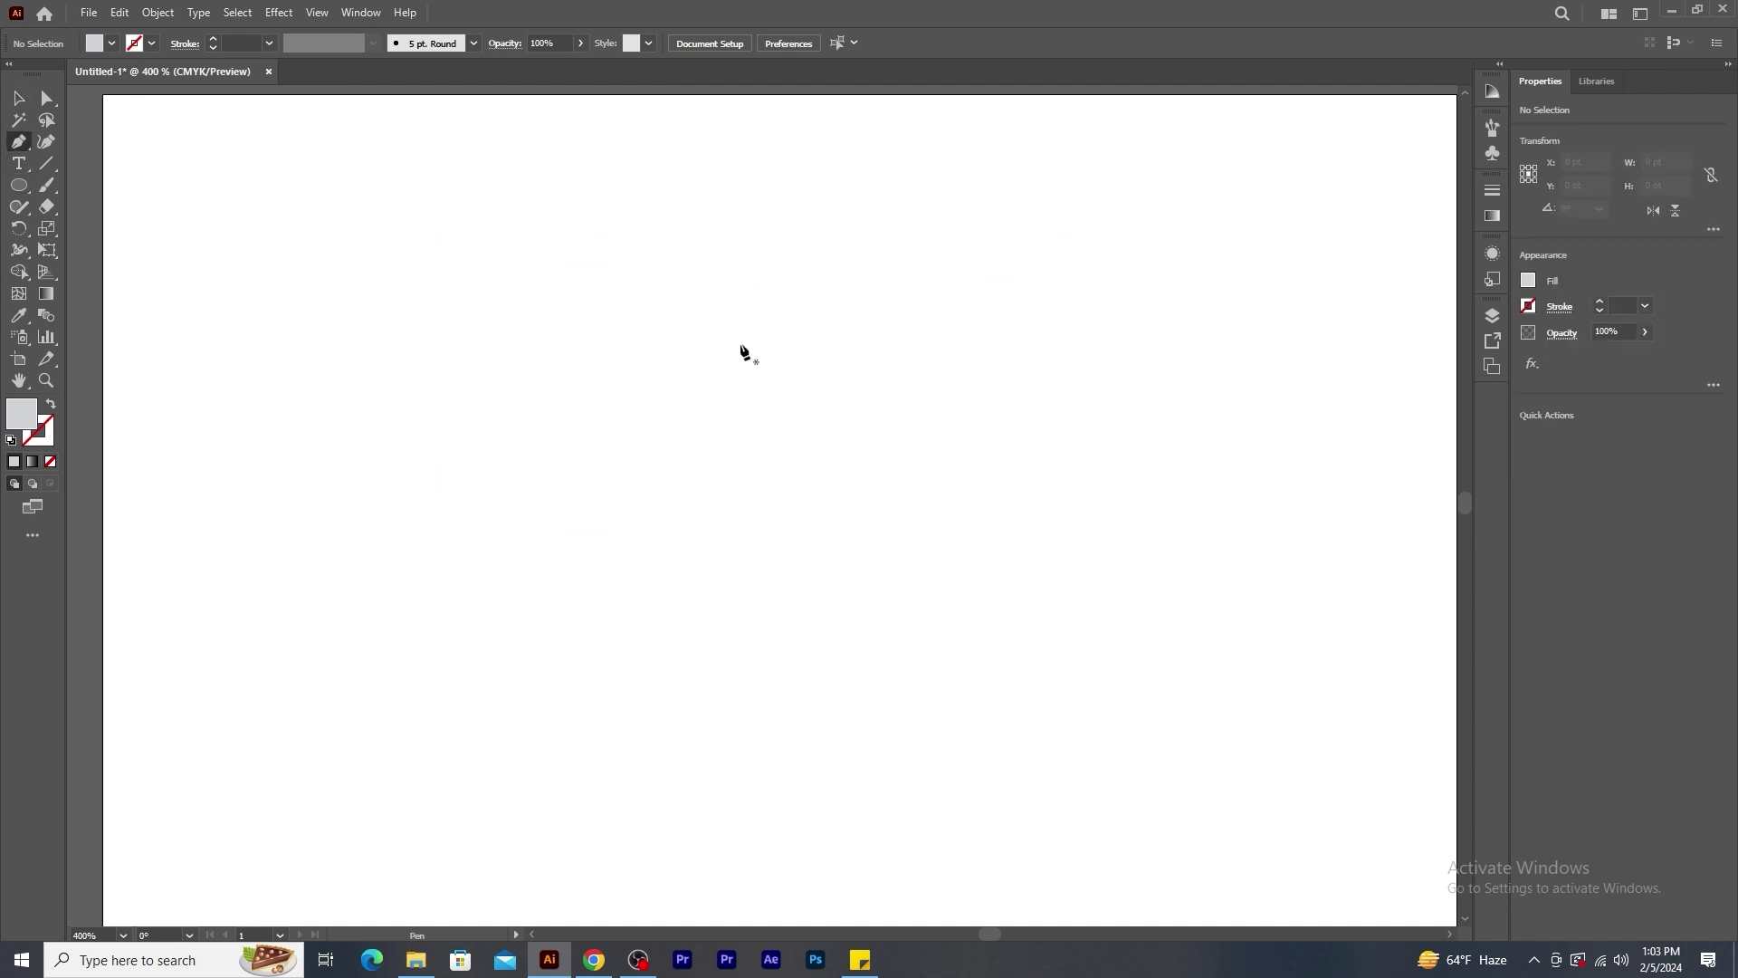
{"action": "left_click", "coordinate": [742, 344]}
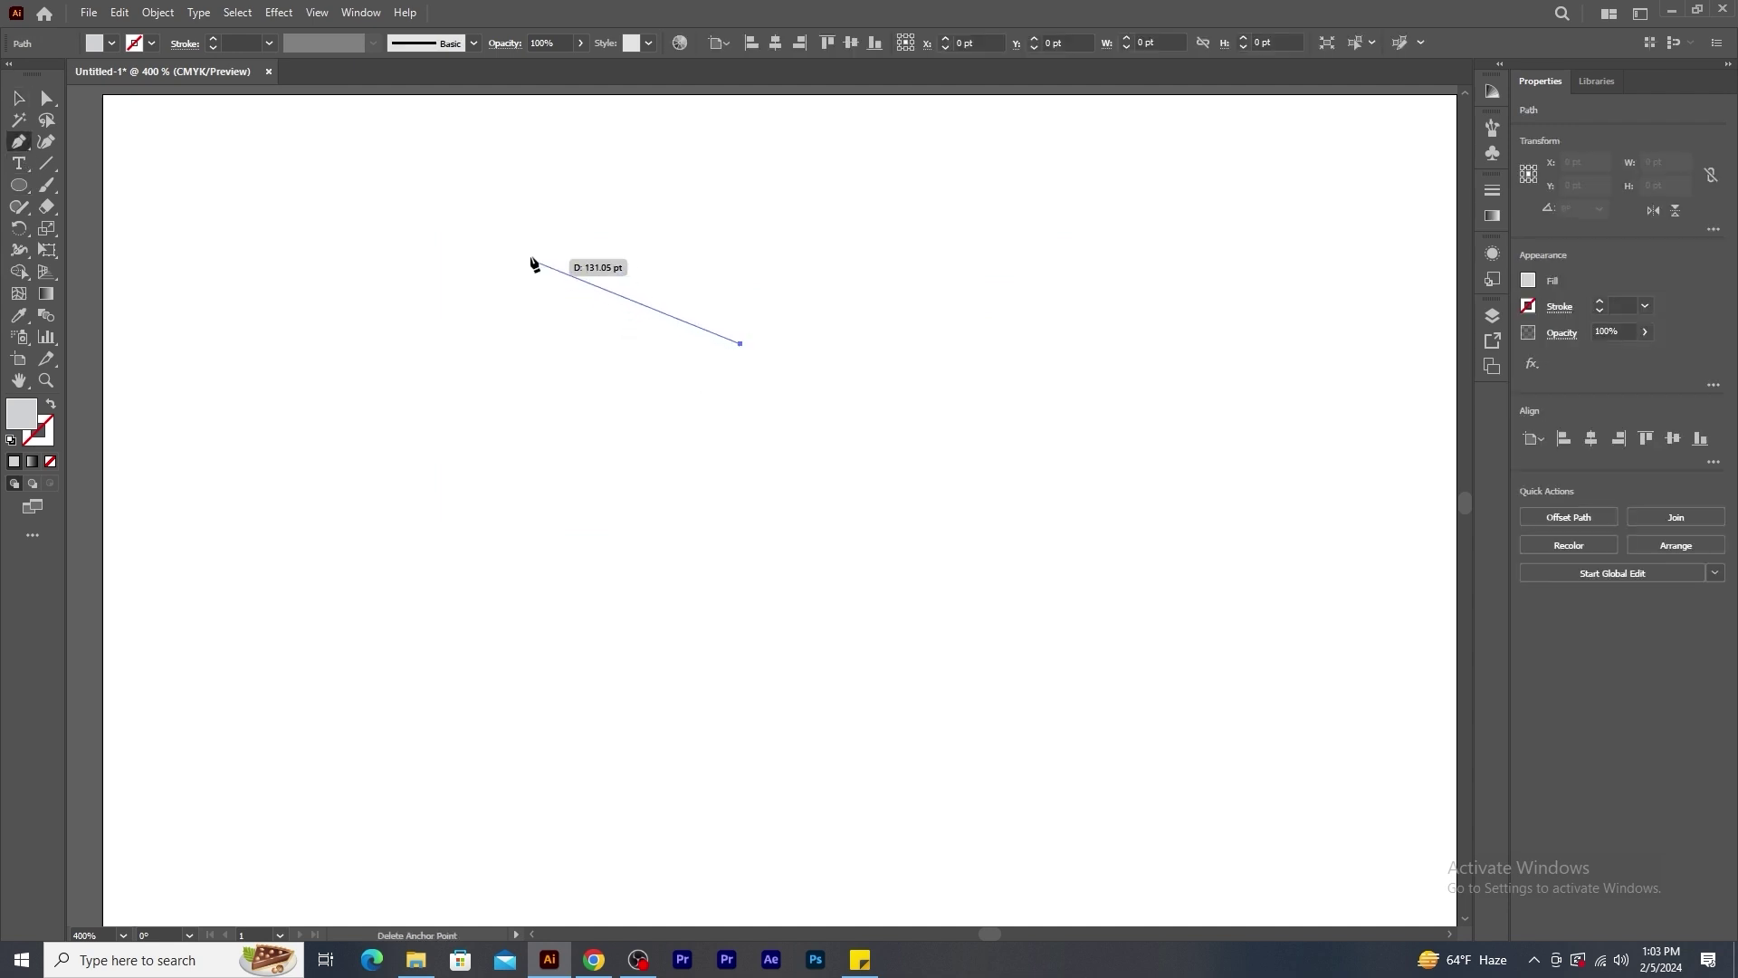
{"action": "left_click_drag", "start_coordinate": [518, 235], "coordinate": [364, 250]}
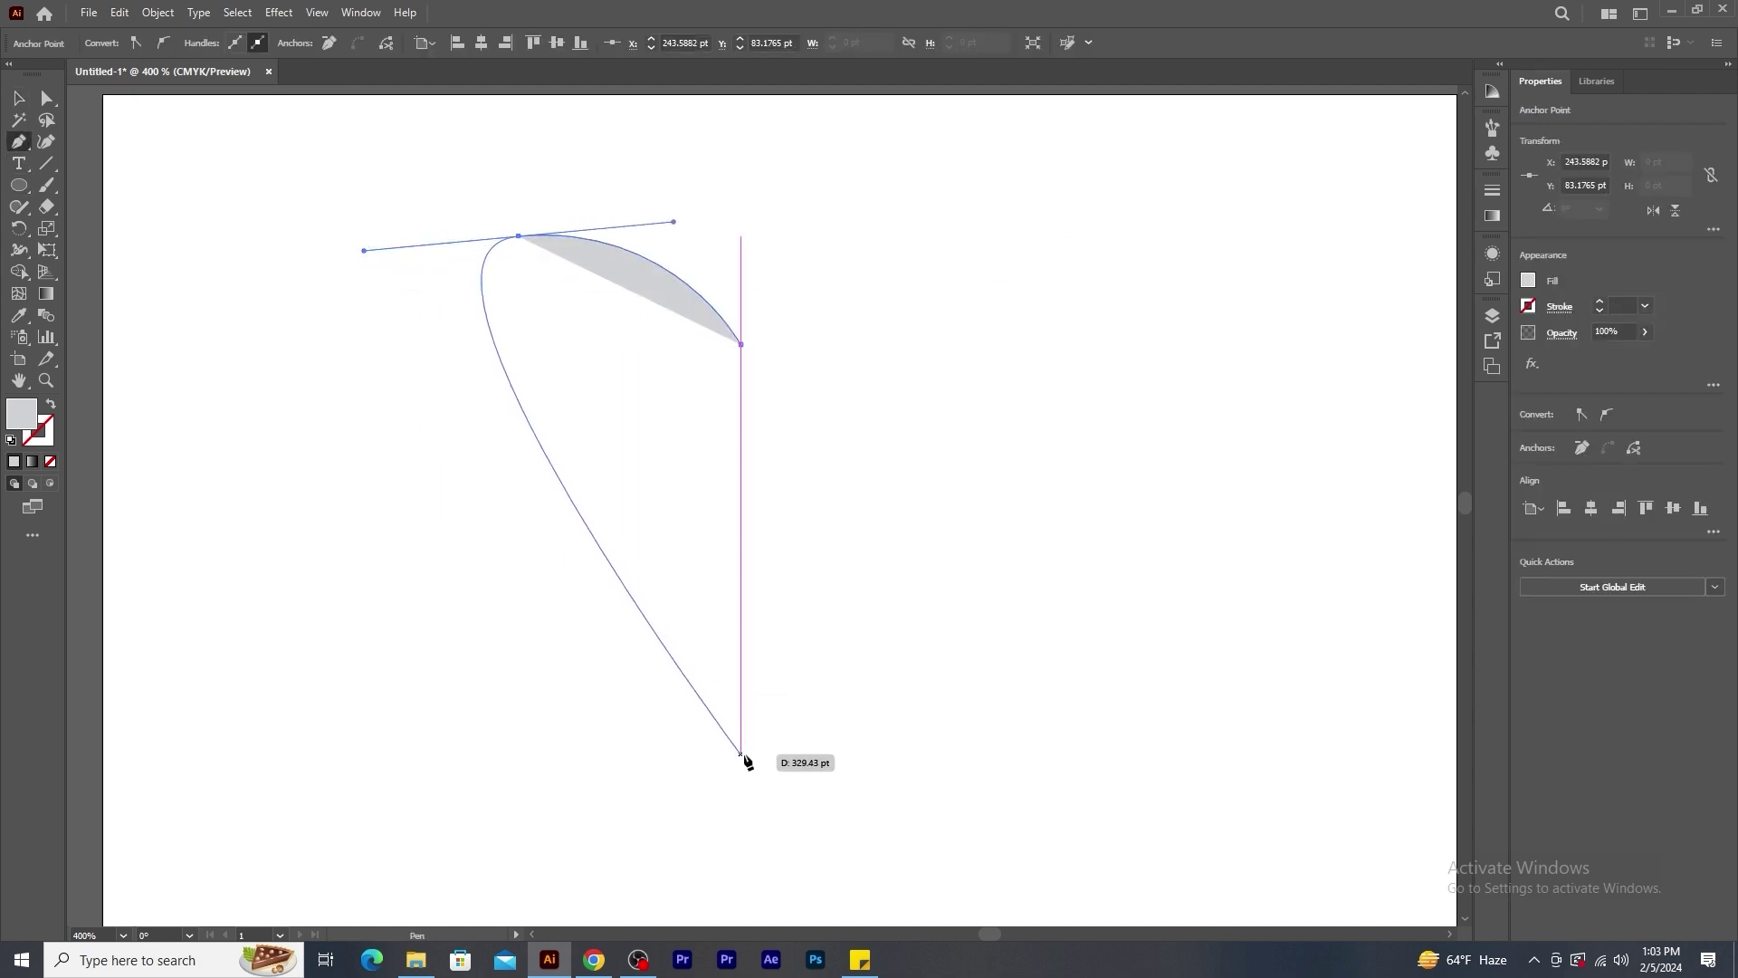
{"action": "left_click_drag", "start_coordinate": [740, 753], "coordinate": [1141, 895]}
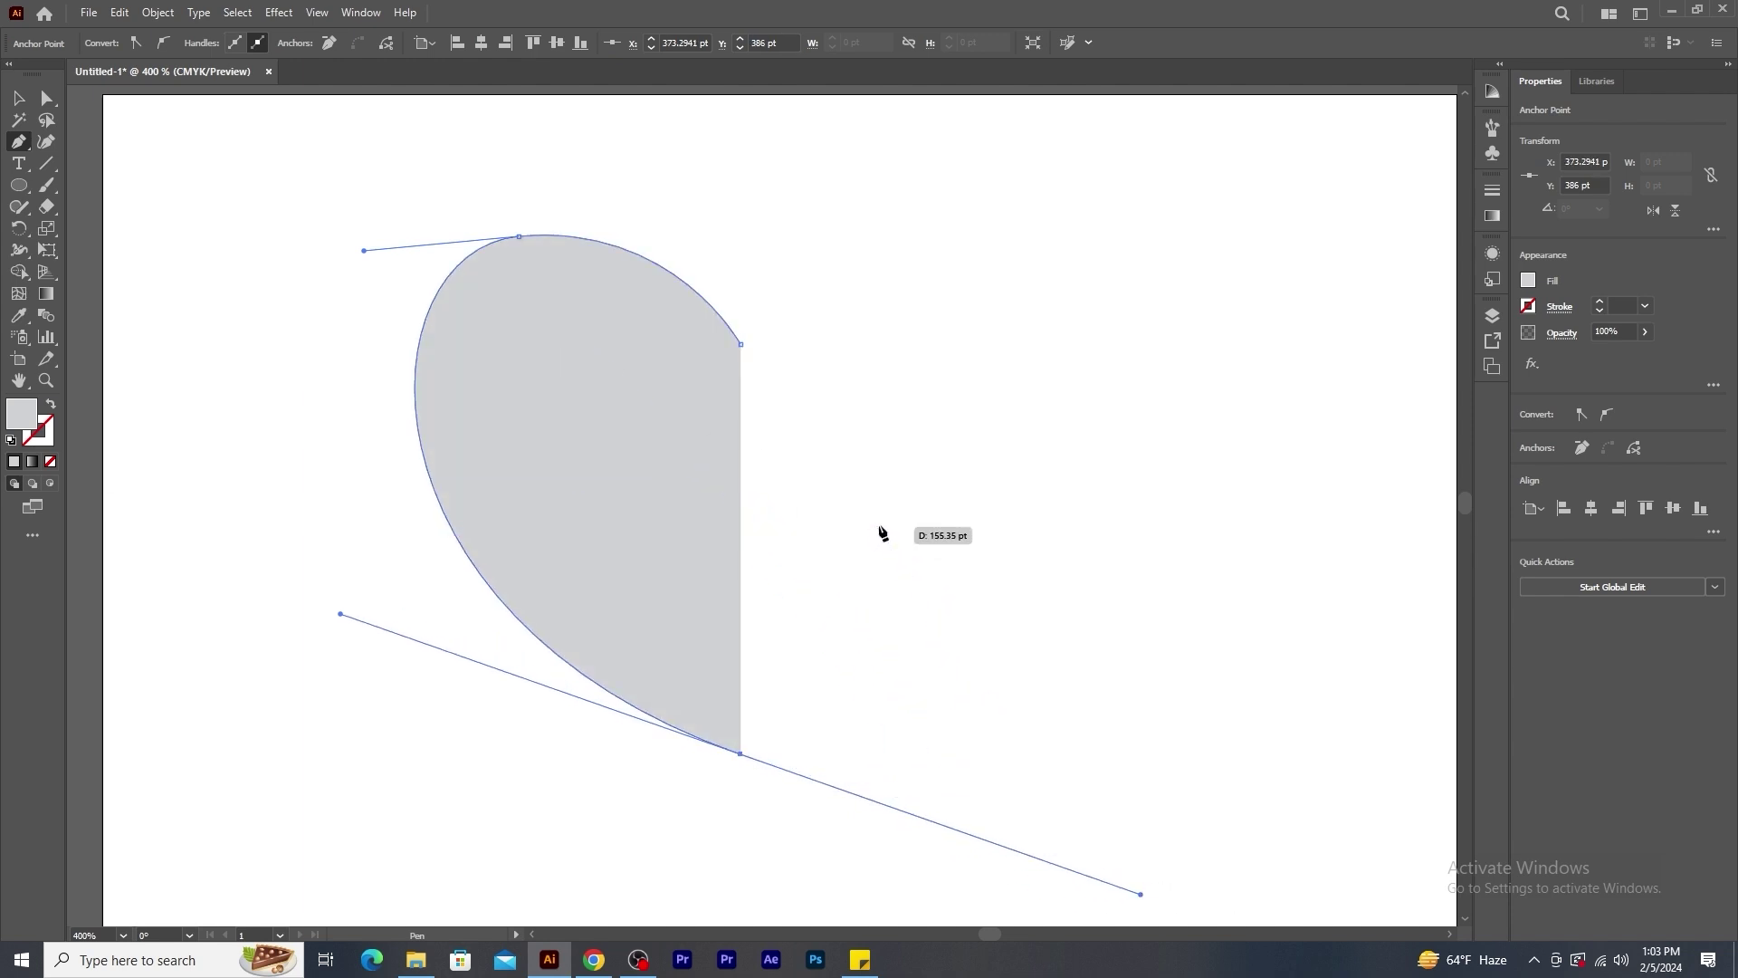
{"action": "key", "text": "v"}
{"action": "scroll", "coordinate": [417, 274], "scroll_direction": "down", "scroll_amount": 1}
{"action": "scroll", "coordinate": [417, 274], "scroll_direction": "right", "scroll_amount": 1}
Reflect a copy of the half heart and place it beside the original.
{"action": "right_click", "coordinate": [473, 387]}
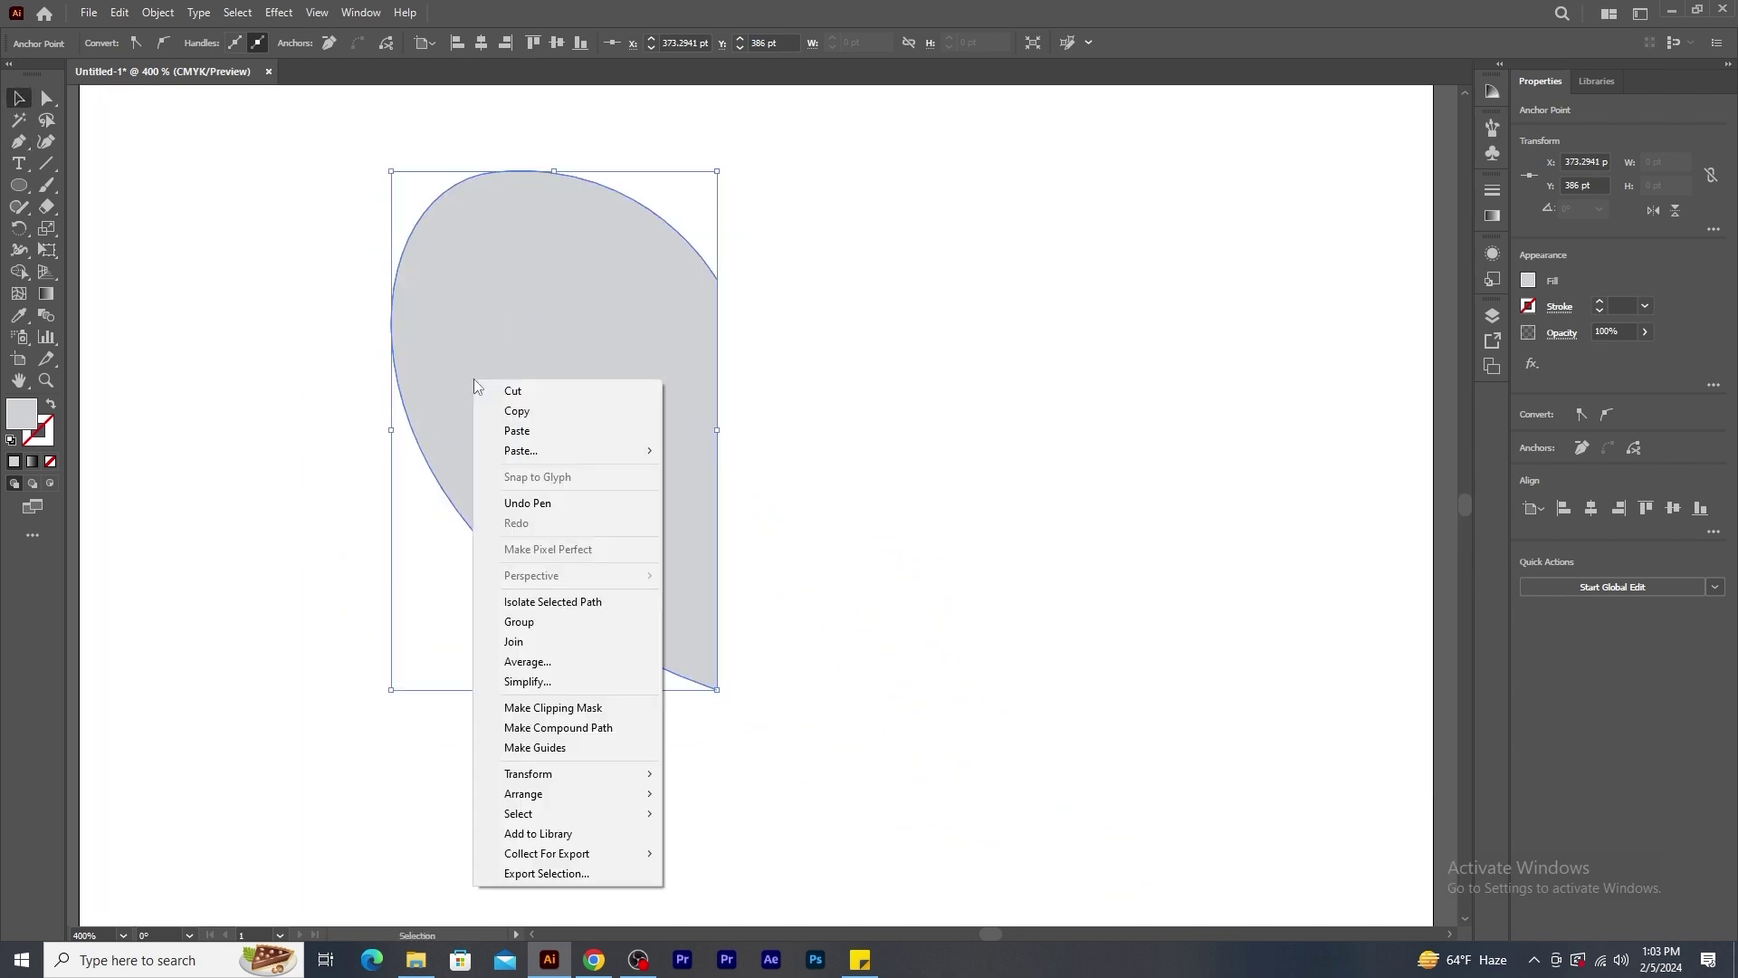
{"action": "mouse_move", "coordinate": [524, 769]}
{"action": "left_click", "coordinate": [815, 840]}
{"action": "key", "text": "Escape"}
{"action": "left_click", "coordinate": [574, 377]}
{"action": "right_click", "coordinate": [574, 371]}
{"action": "mouse_move", "coordinate": [640, 765]}
{"action": "left_click", "coordinate": [815, 833]}
{"action": "left_click", "coordinate": [1135, 477]}
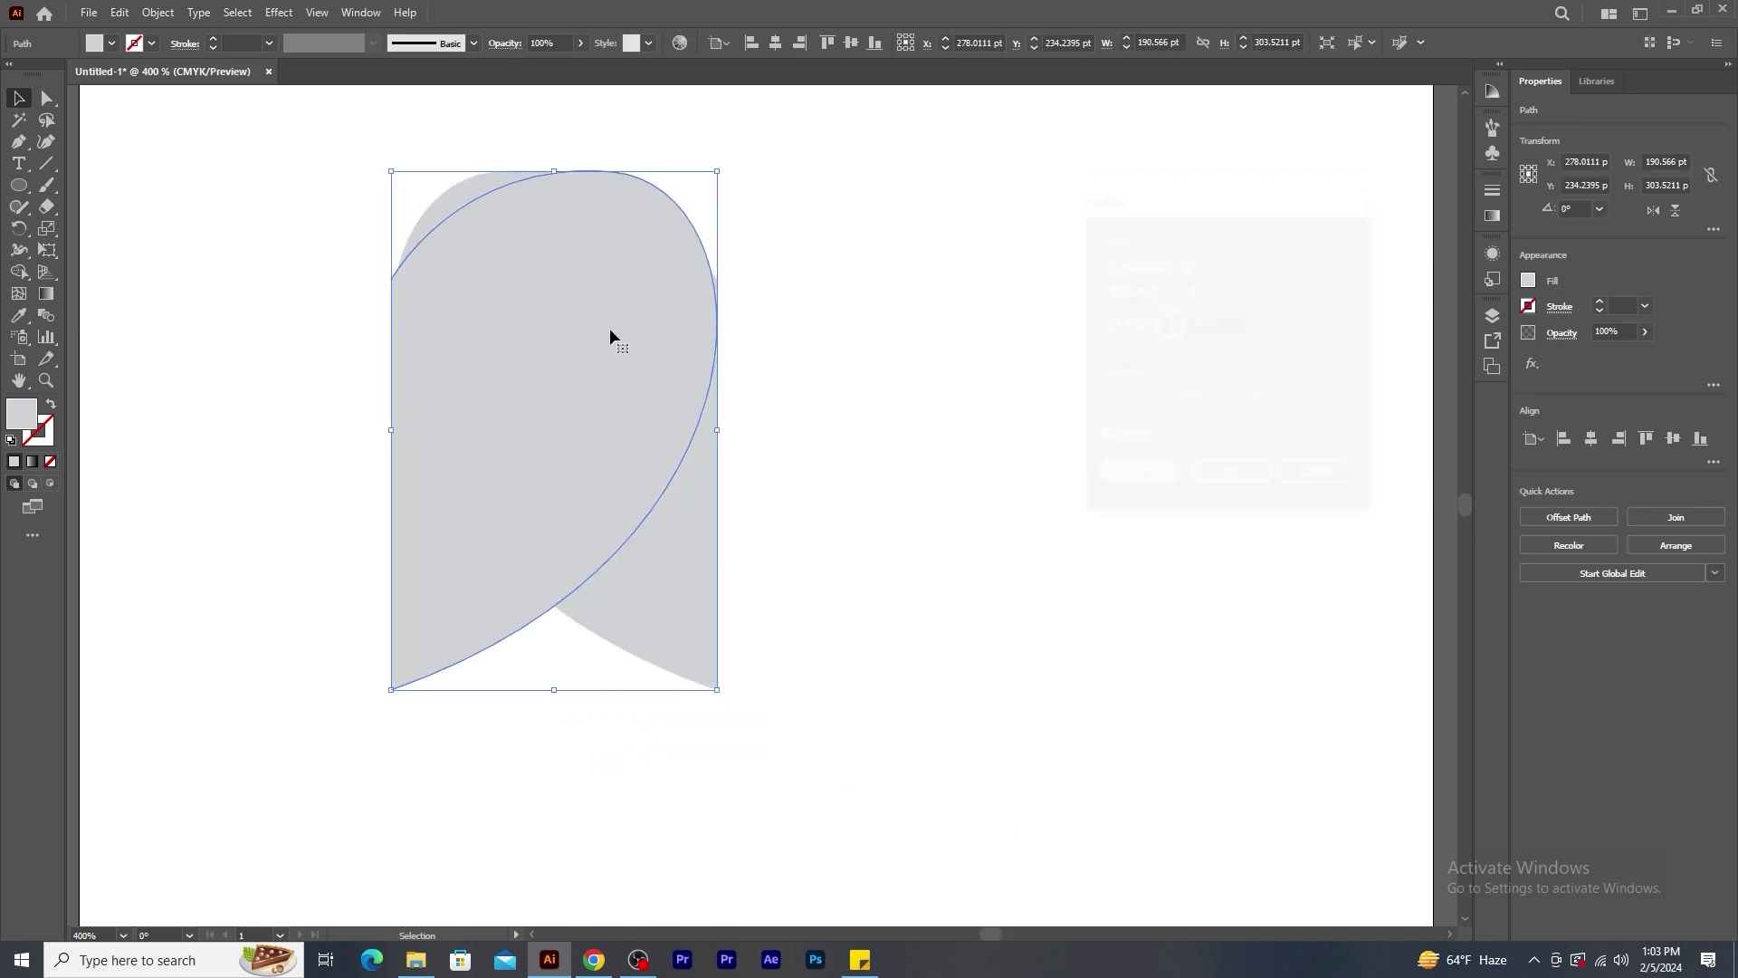
{"action": "left_click_drag", "start_coordinate": [586, 330], "coordinate": [918, 324]}
{"action": "key", "text": "ctrl+="}
{"action": "left_click_drag", "start_coordinate": [795, 225], "coordinate": [993, 329]}
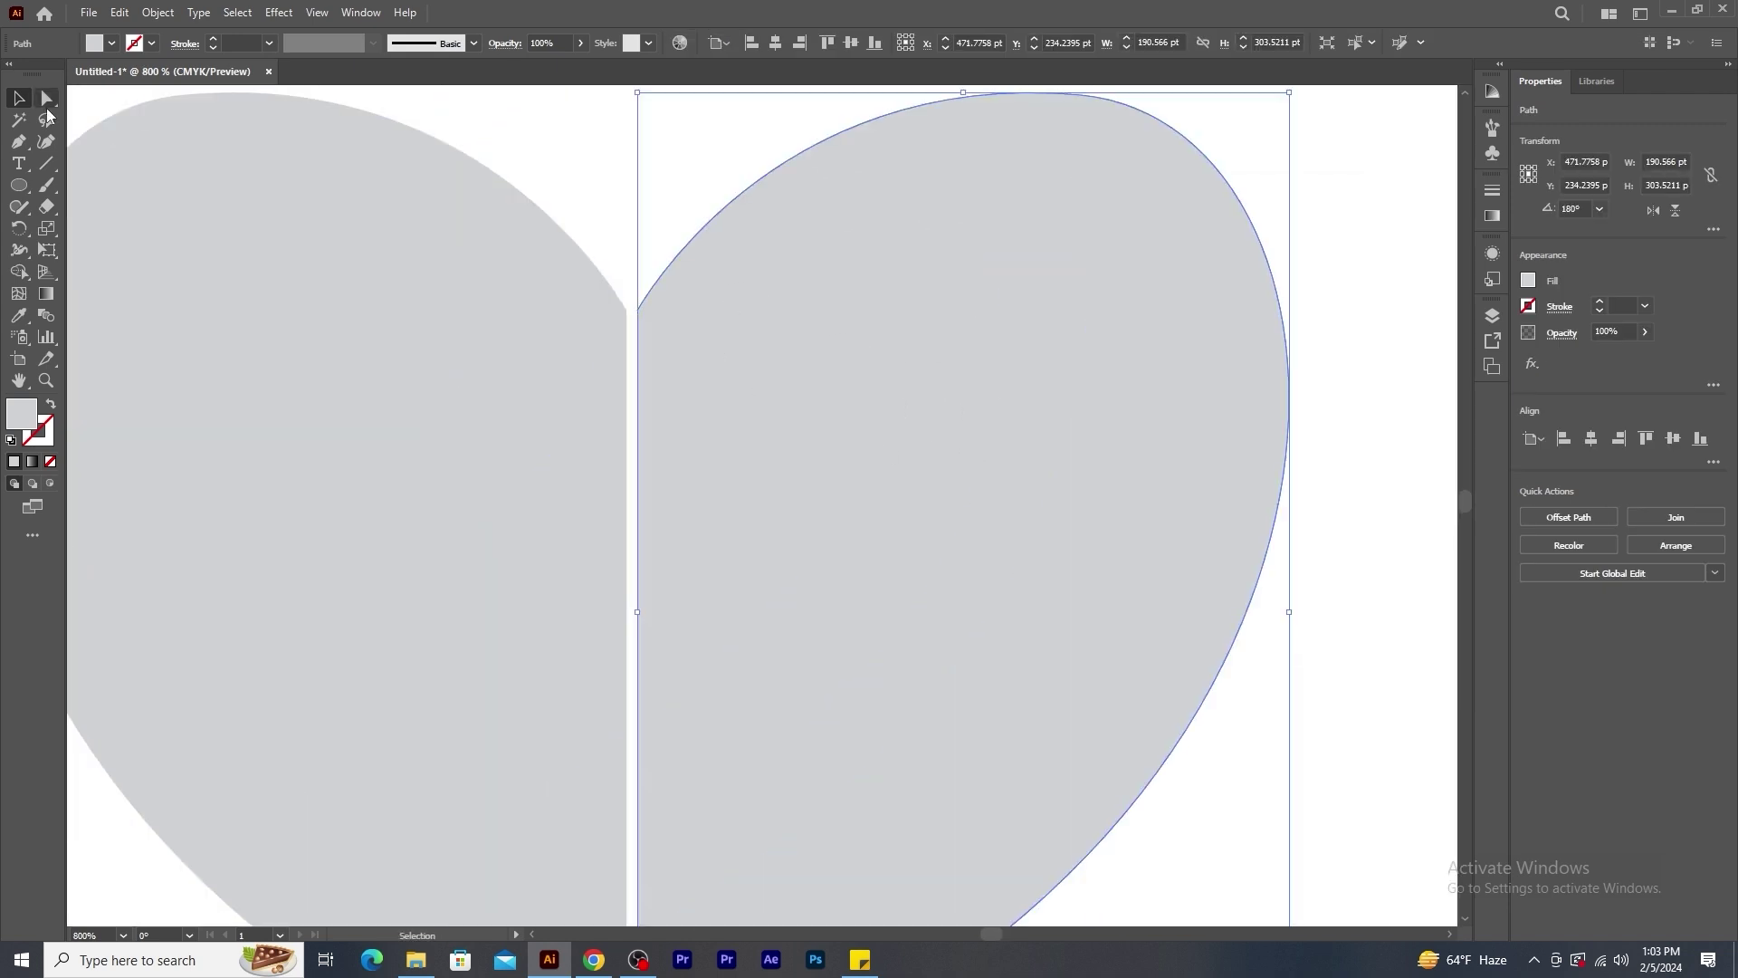
Average and join the two inner top anchors of the halves.
{"action": "key", "text": "a"}
{"action": "left_click_drag", "start_coordinate": [601, 253], "coordinate": [674, 344]}
{"action": "right_click", "coordinate": [638, 311]}
{"action": "left_click", "coordinate": [691, 549]}
{"action": "left_click", "coordinate": [660, 357]}
{"action": "right_click", "coordinate": [634, 306]}
{"action": "left_click", "coordinate": [680, 528]}
Average and join the bottom anchors to close the heart, then select the finished path.
{"action": "scroll", "coordinate": [738, 516], "scroll_direction": "down", "scroll_amount": 5}
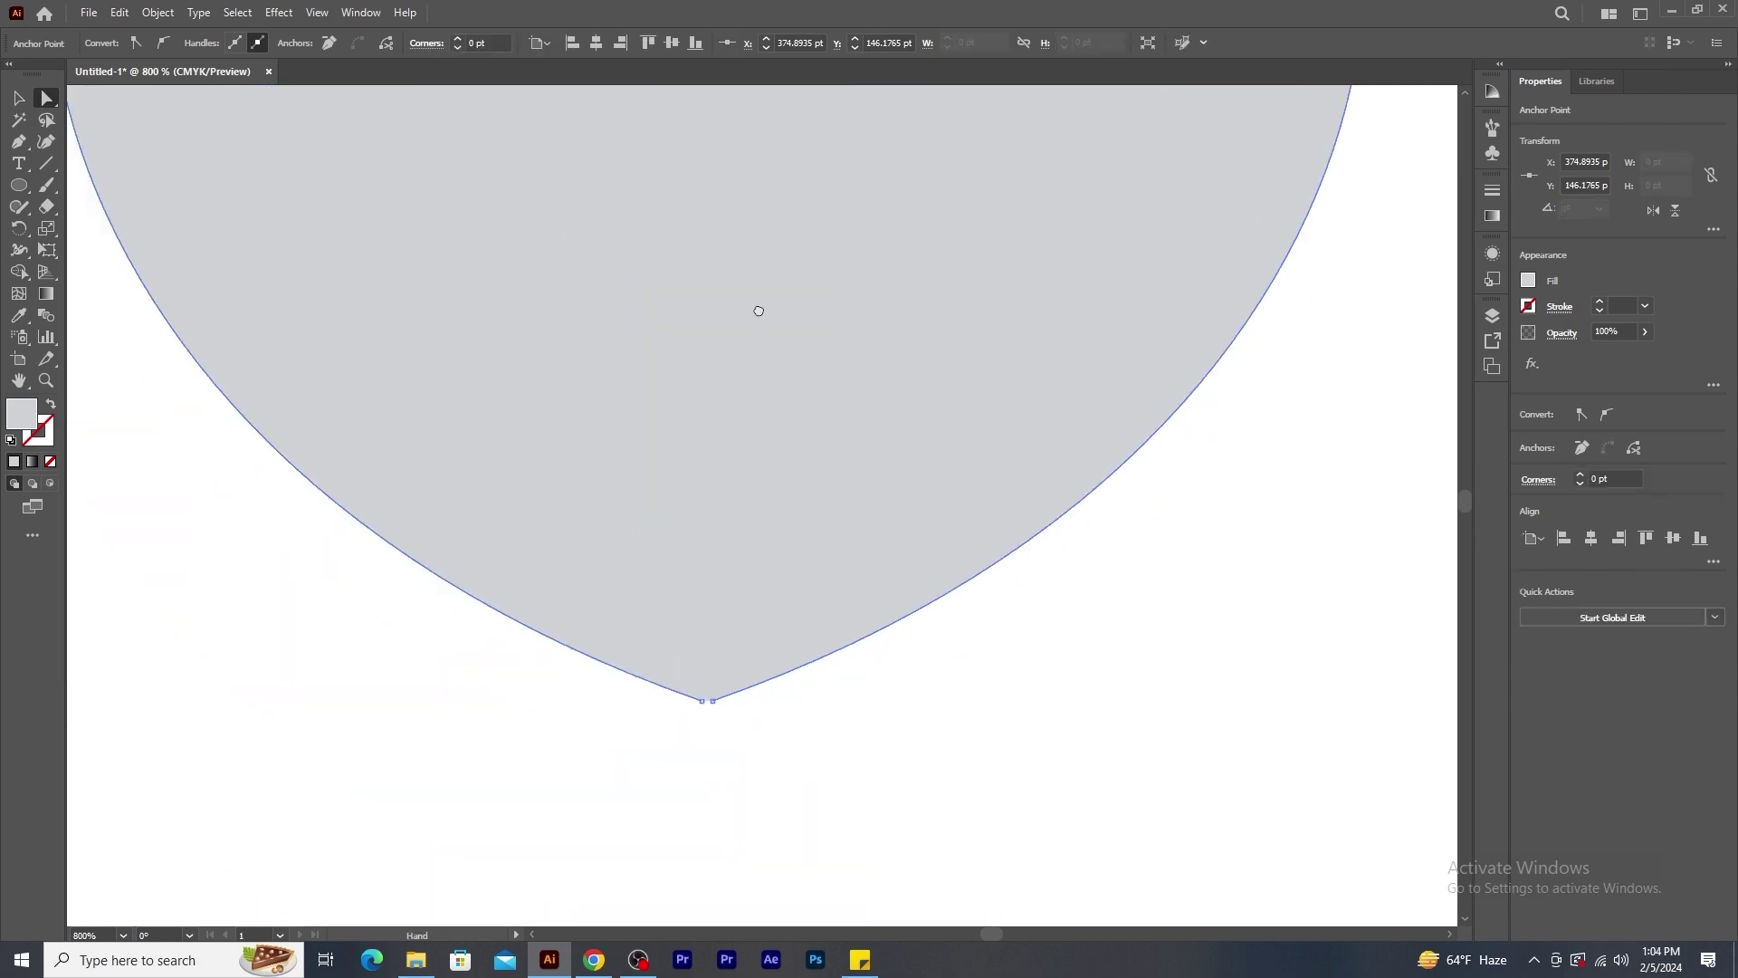
{"action": "left_click_drag", "start_coordinate": [749, 749], "coordinate": [699, 695]}
{"action": "right_click", "coordinate": [708, 712]}
{"action": "left_click", "coordinate": [736, 481]}
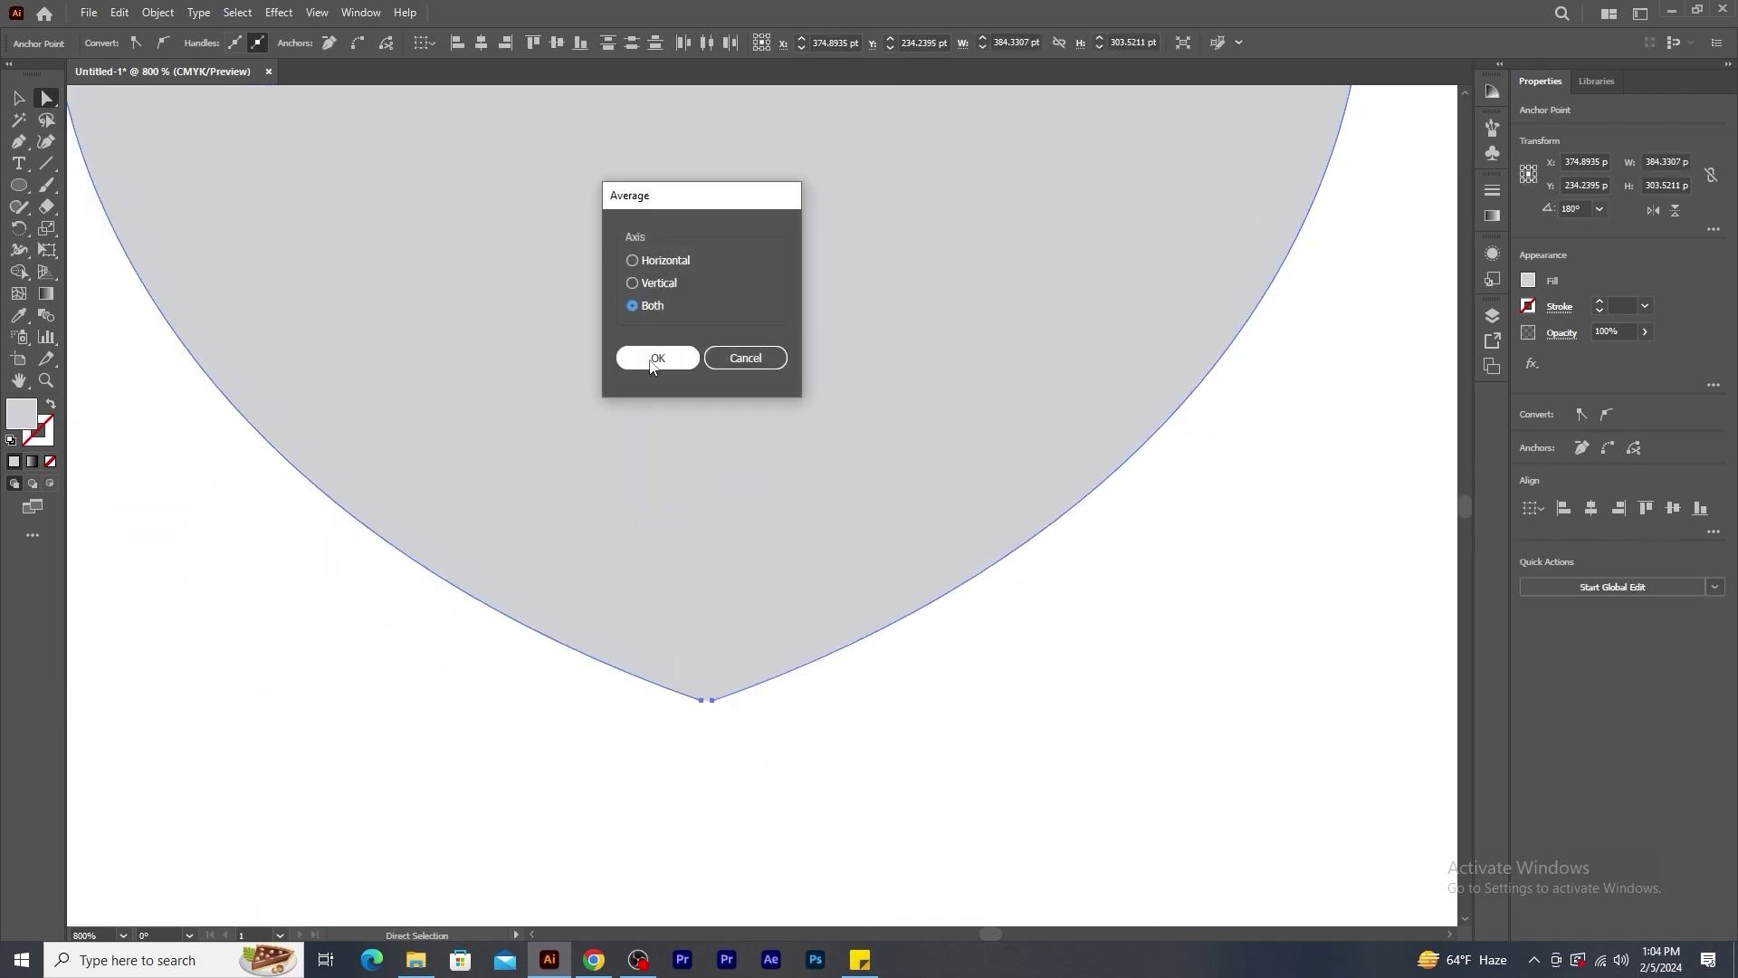
{"action": "left_click", "coordinate": [654, 356]}
{"action": "right_click", "coordinate": [708, 700]}
{"action": "left_click", "coordinate": [752, 450]}
{"action": "key", "text": "ctrl+minus"}
{"action": "key", "text": "ctrl+minus"}
{"action": "left_click", "coordinate": [989, 601]}
{"action": "left_click", "coordinate": [900, 574]}
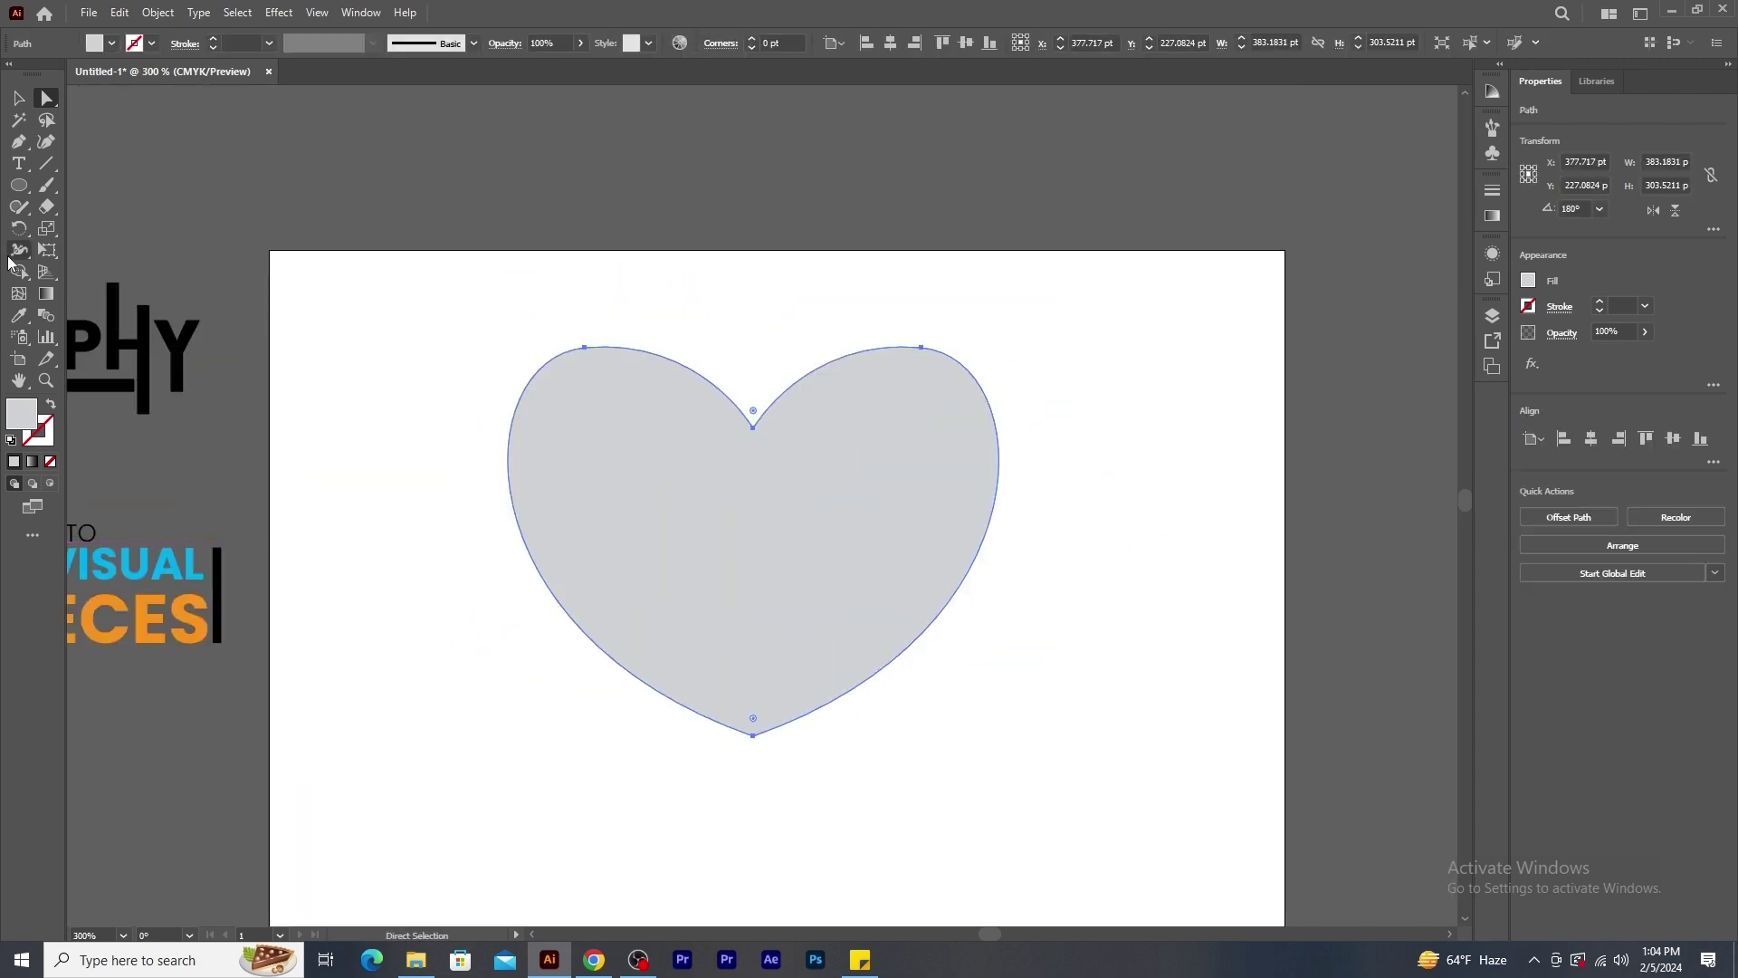
Type the word LOVE as a new text object on the artboard.
{"action": "left_click", "coordinate": [18, 163]}
{"action": "left_click", "coordinate": [387, 449]}
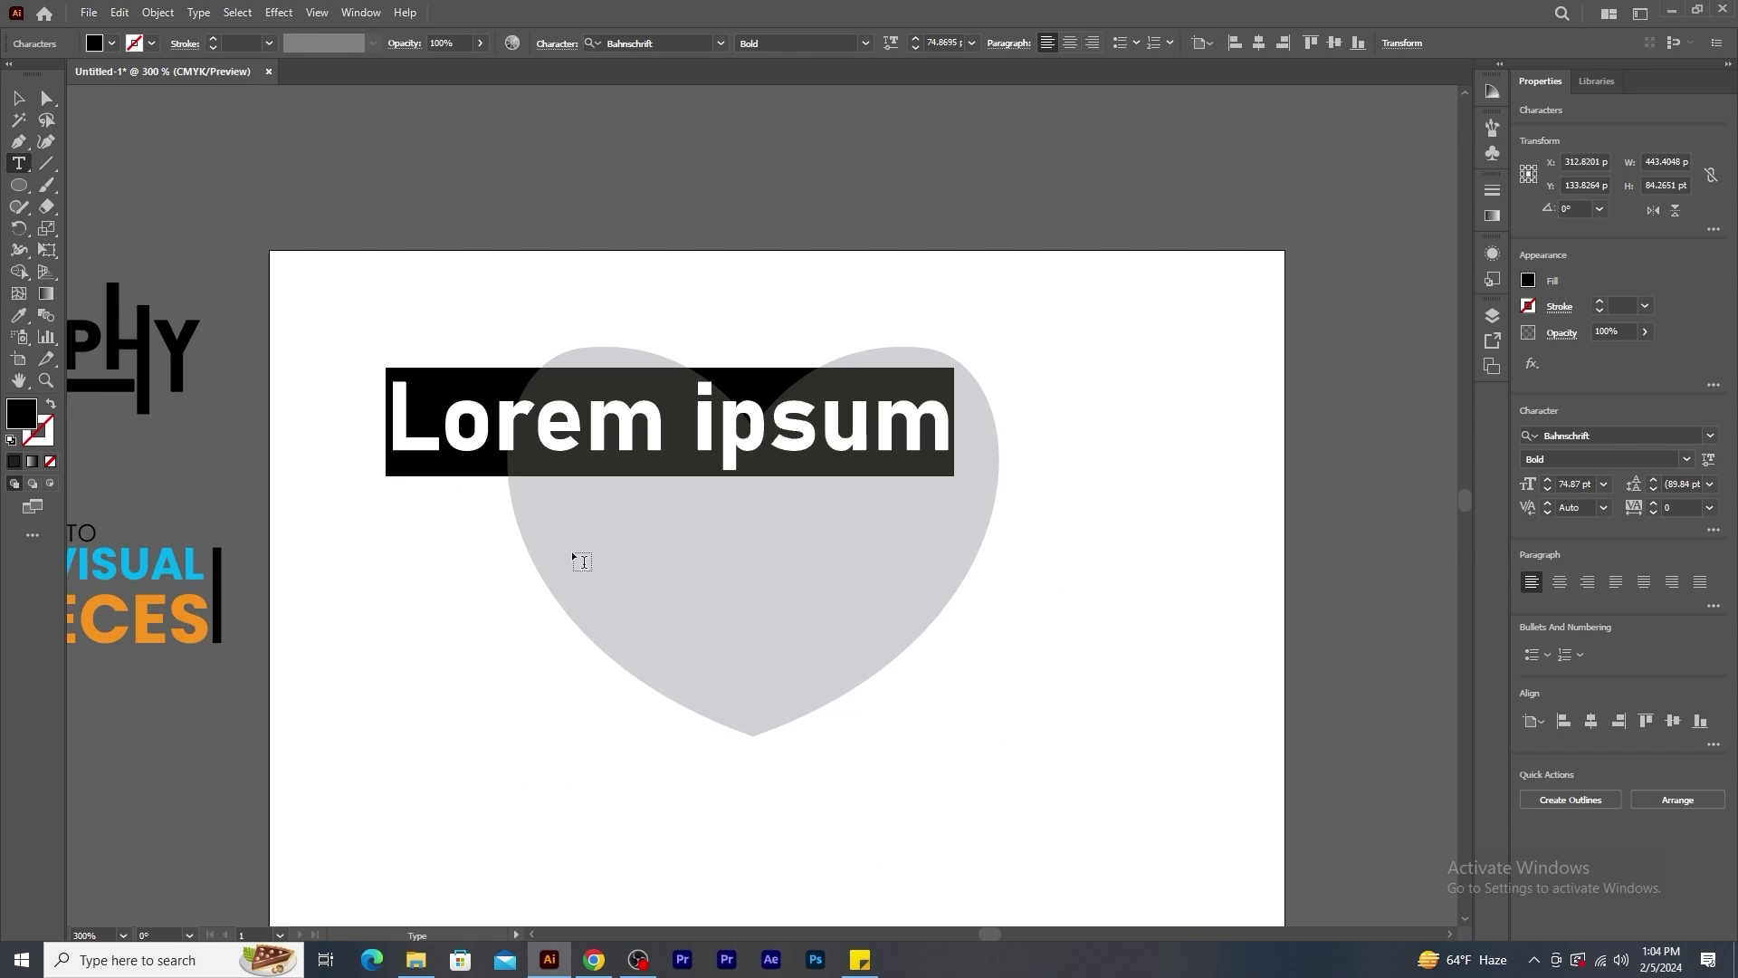
{"action": "type", "text": "LOVE"}
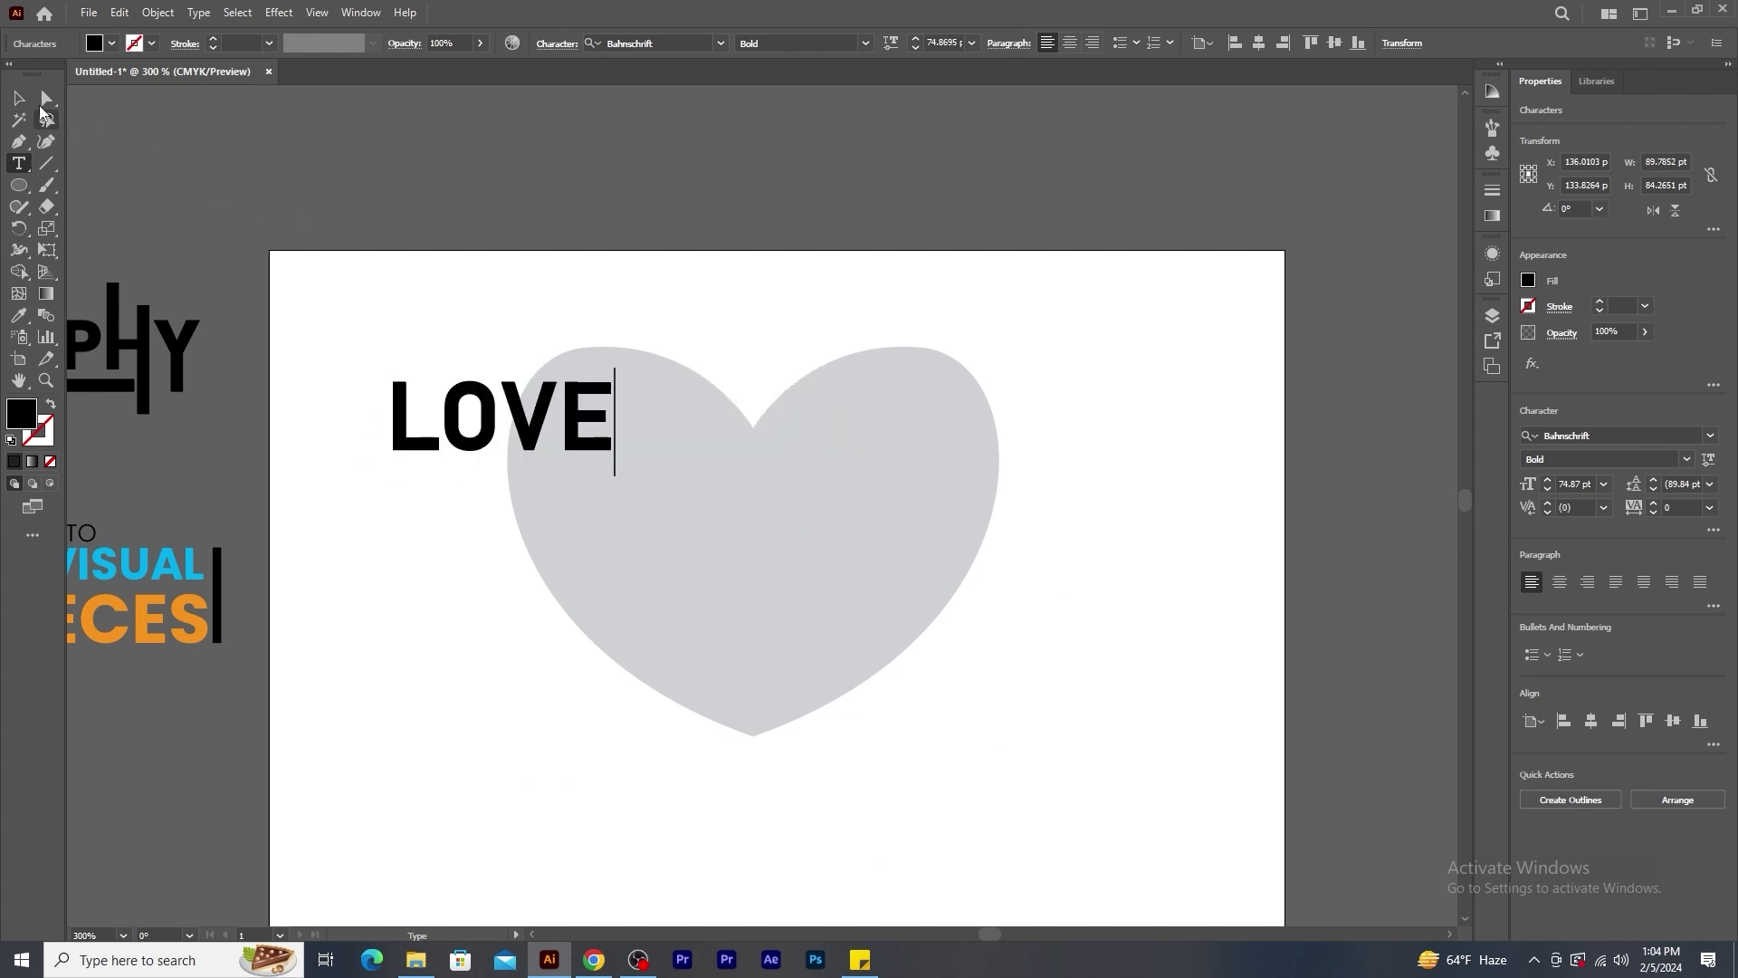
{"action": "left_click", "coordinate": [18, 98]}
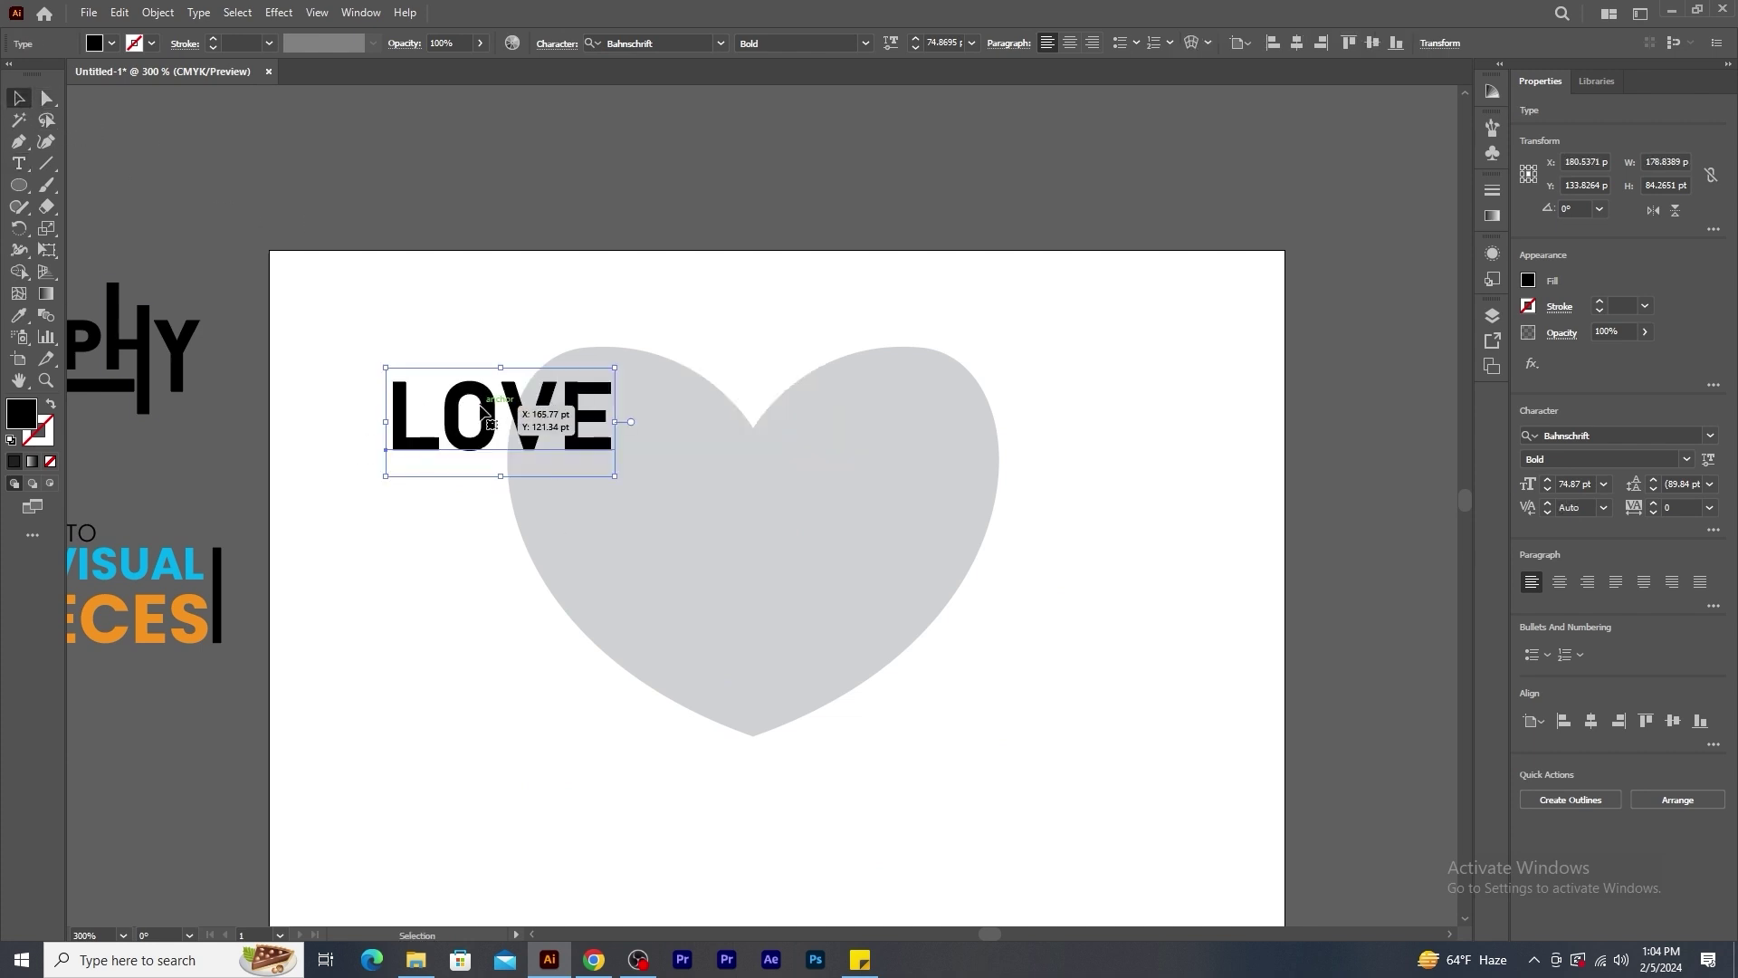
Send the LOVE text behind the grey heart and move it to the artboard's top left.
{"action": "left_click_drag", "start_coordinate": [483, 412], "coordinate": [537, 437]}
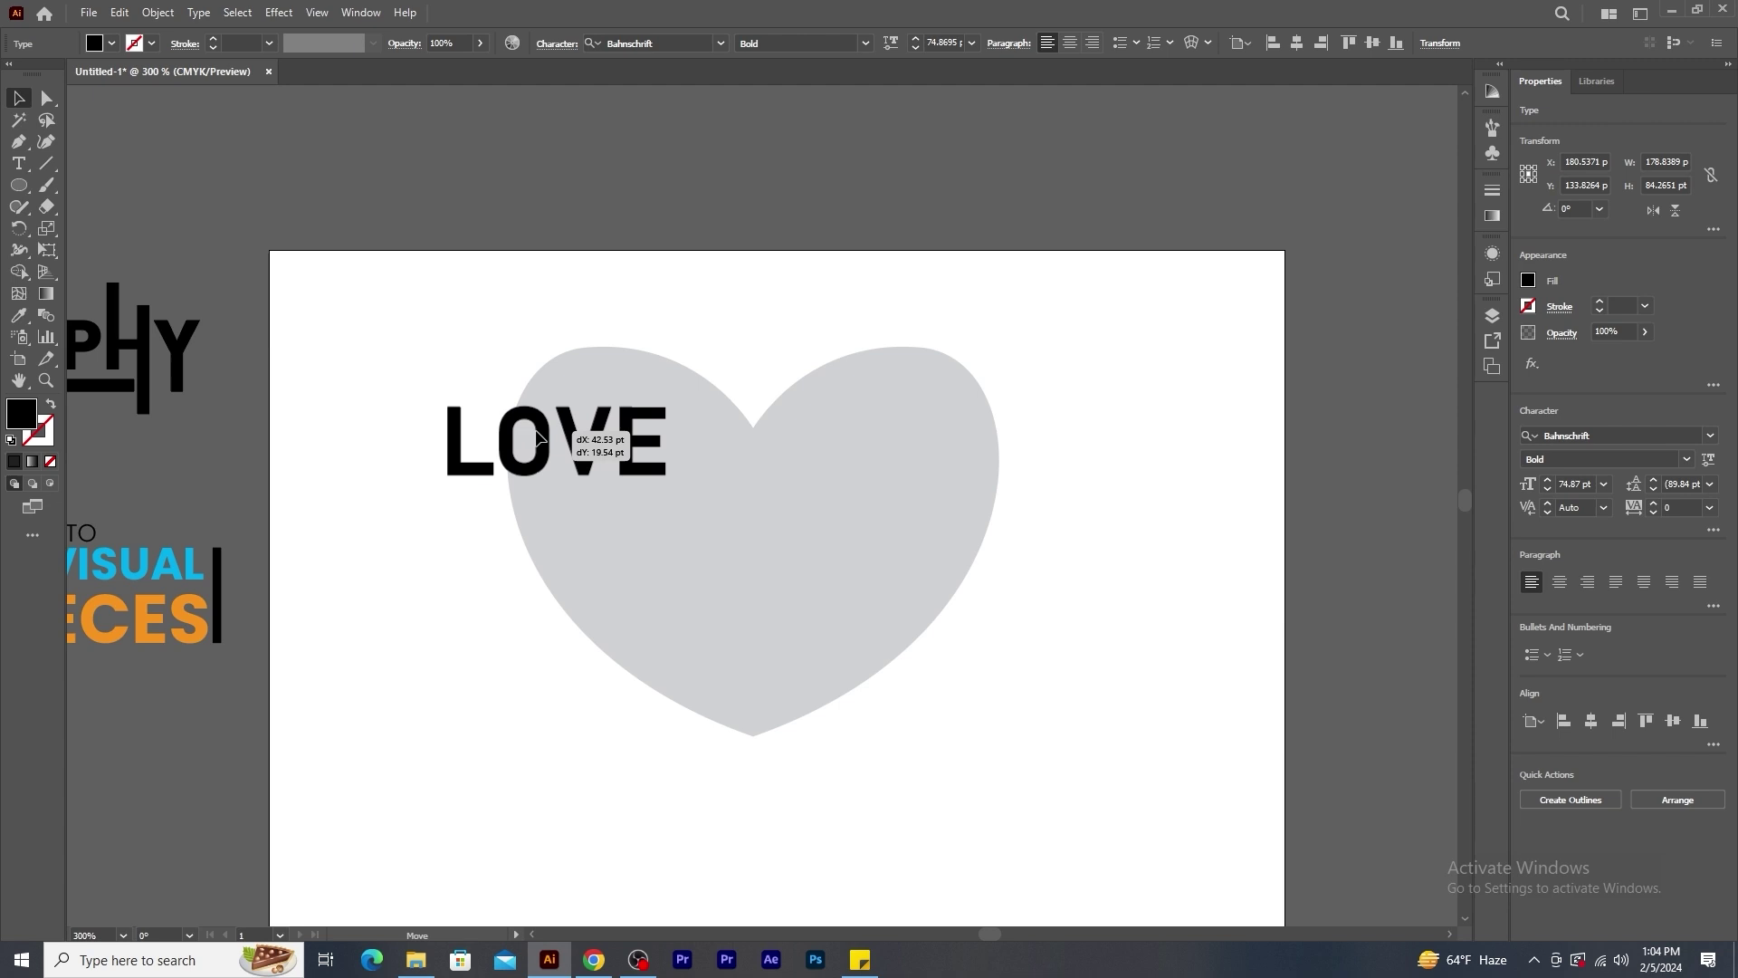
{"action": "left_click_drag", "start_coordinate": [537, 437], "coordinate": [542, 429]}
{"action": "right_click", "coordinate": [543, 428]}
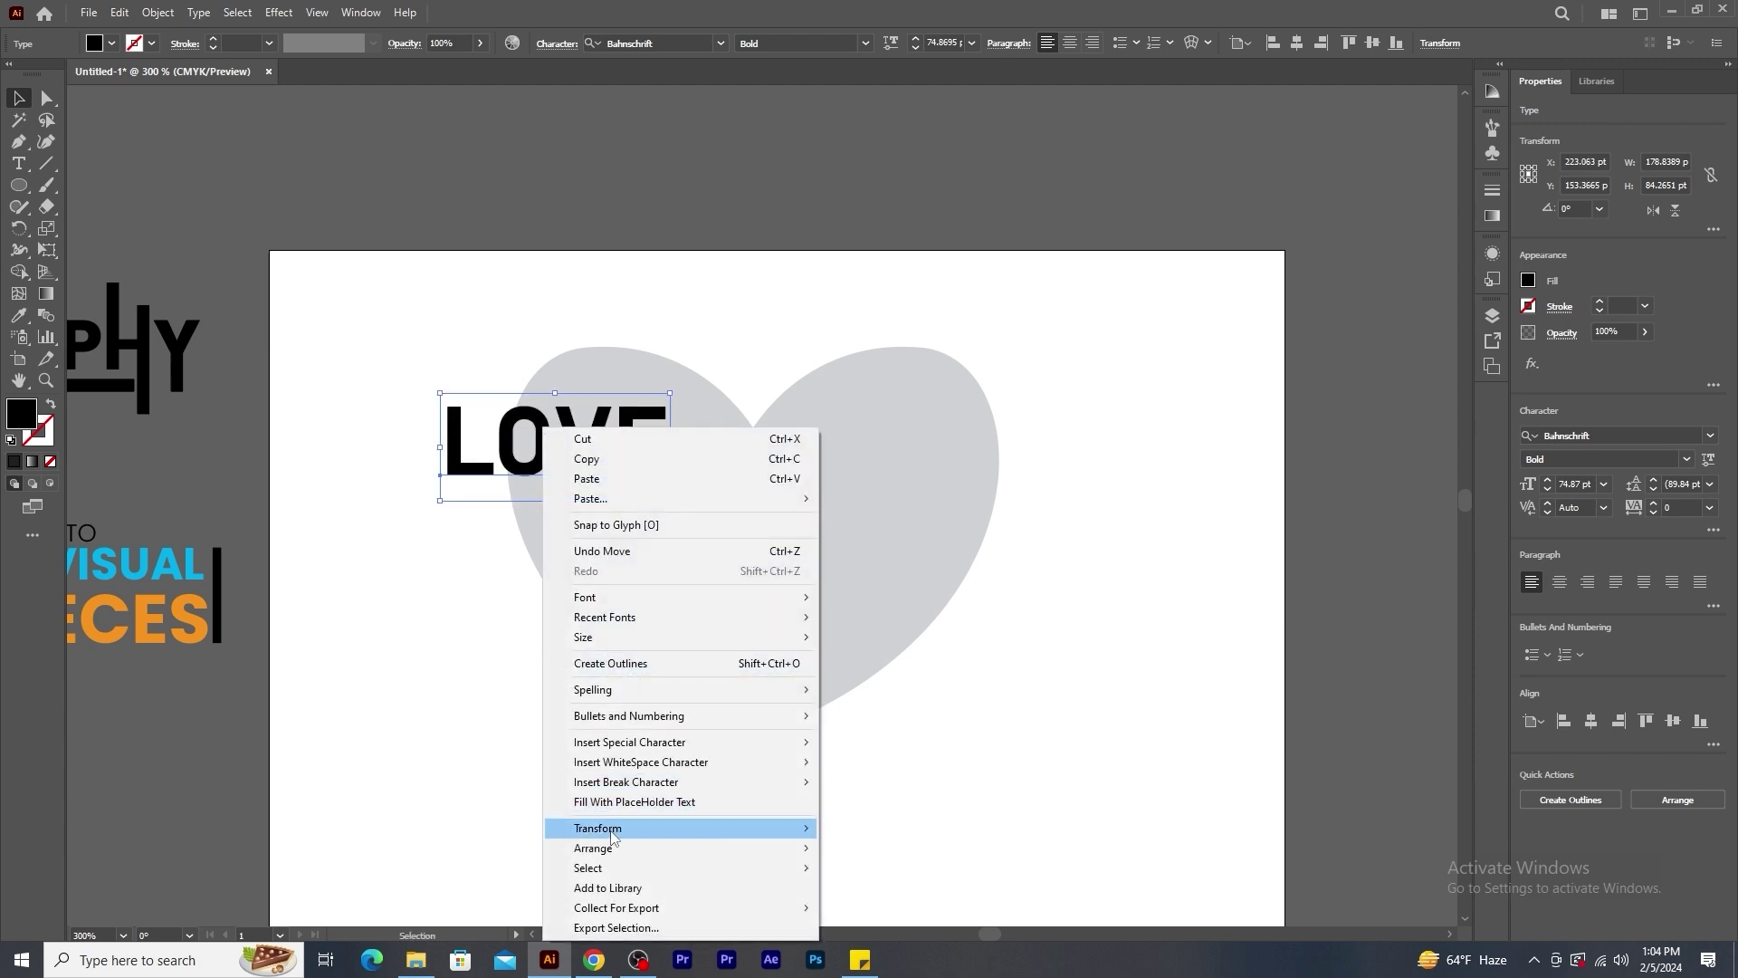
{"action": "mouse_move", "coordinate": [675, 850]}
{"action": "left_click", "coordinate": [899, 909]}
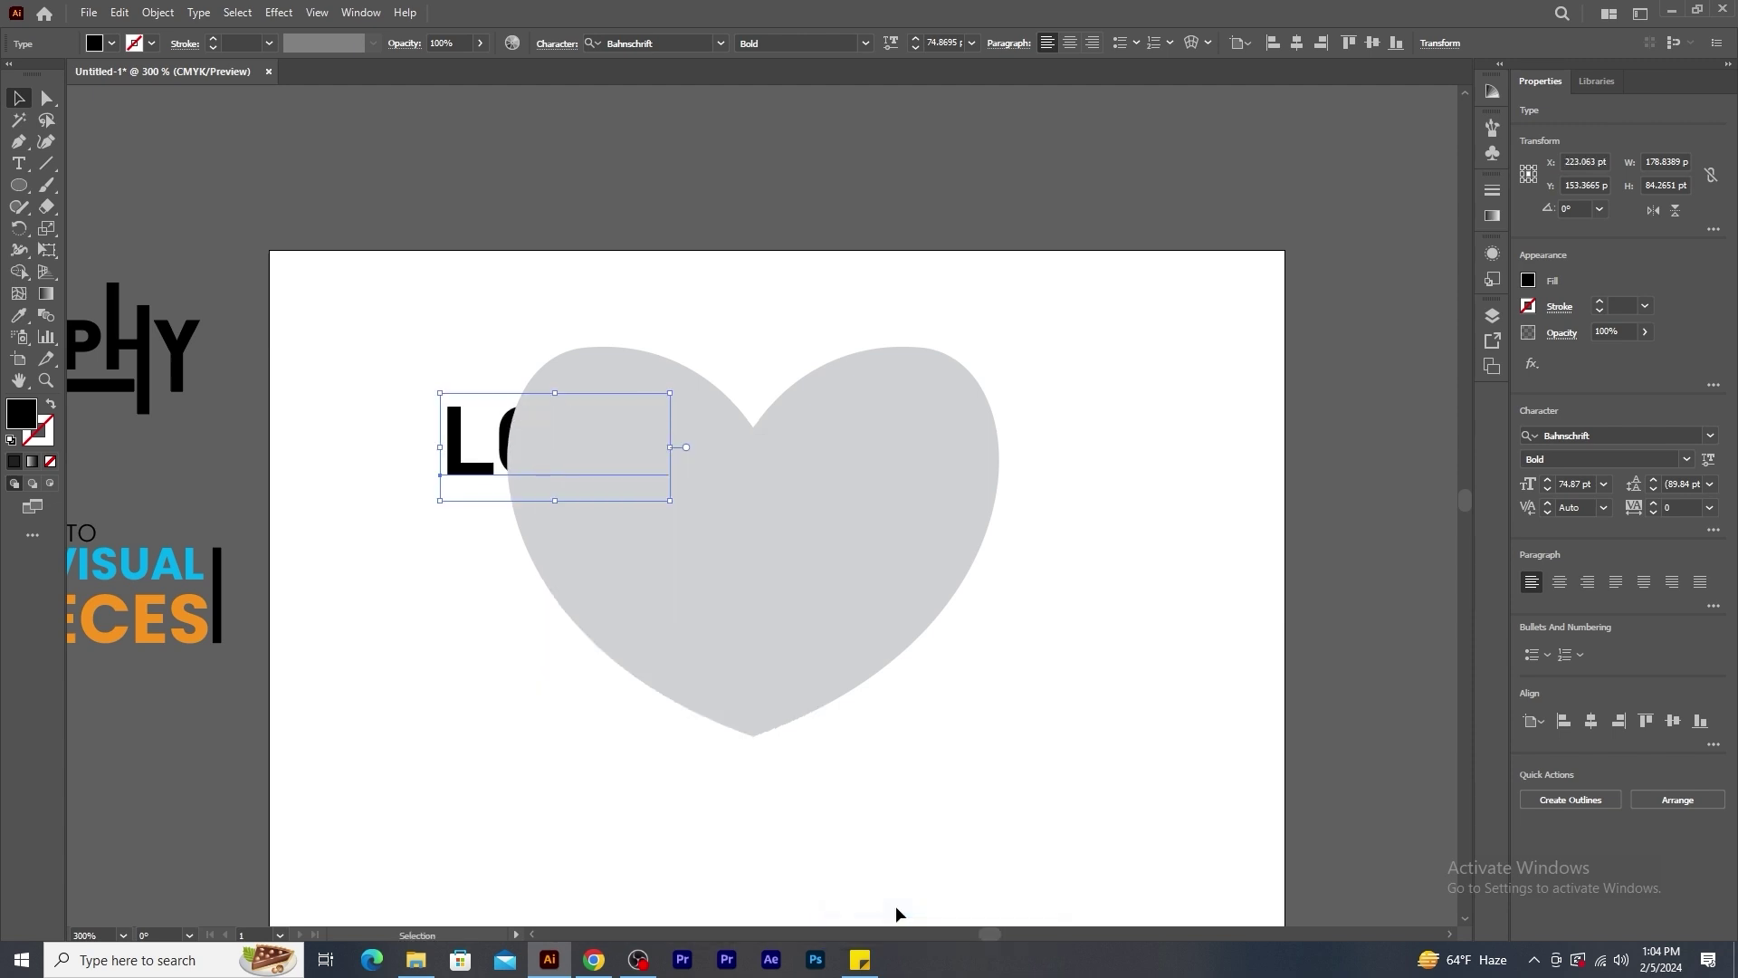
{"action": "left_click_drag", "start_coordinate": [470, 471], "coordinate": [400, 366]}
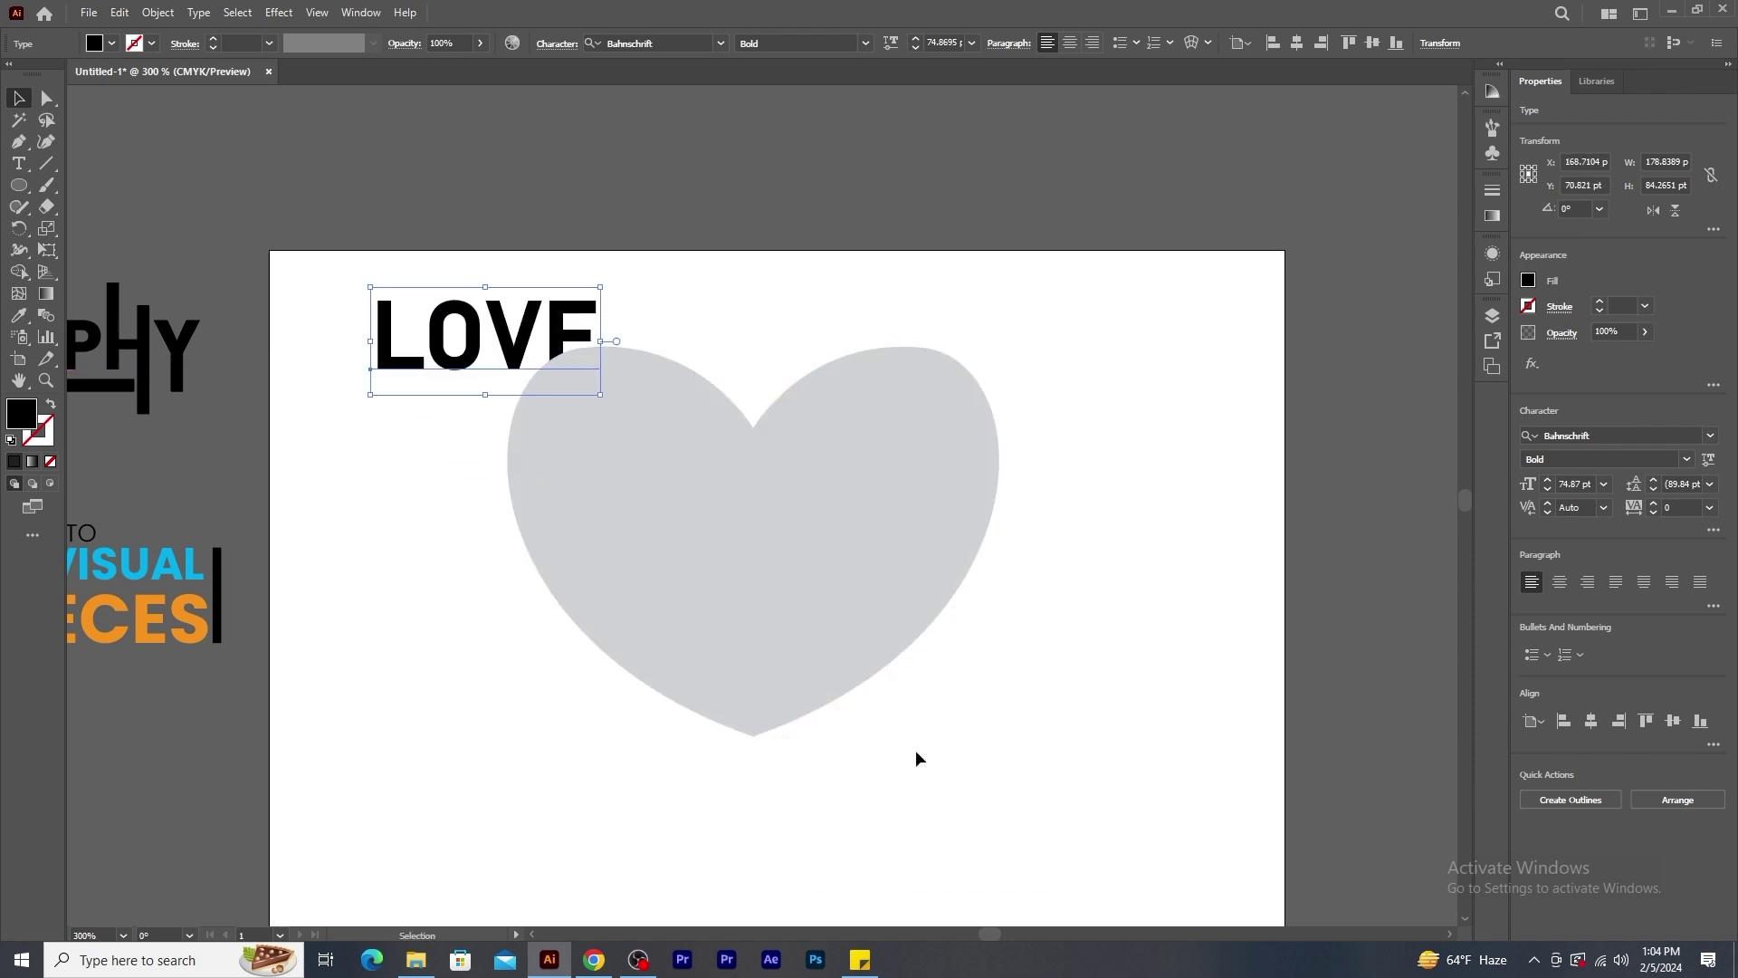
Warp LOVE into the heart with Envelope Distort > Make with Top Object.
{"action": "left_click_drag", "start_coordinate": [919, 761], "coordinate": [489, 276]}
{"action": "left_click", "coordinate": [159, 13]}
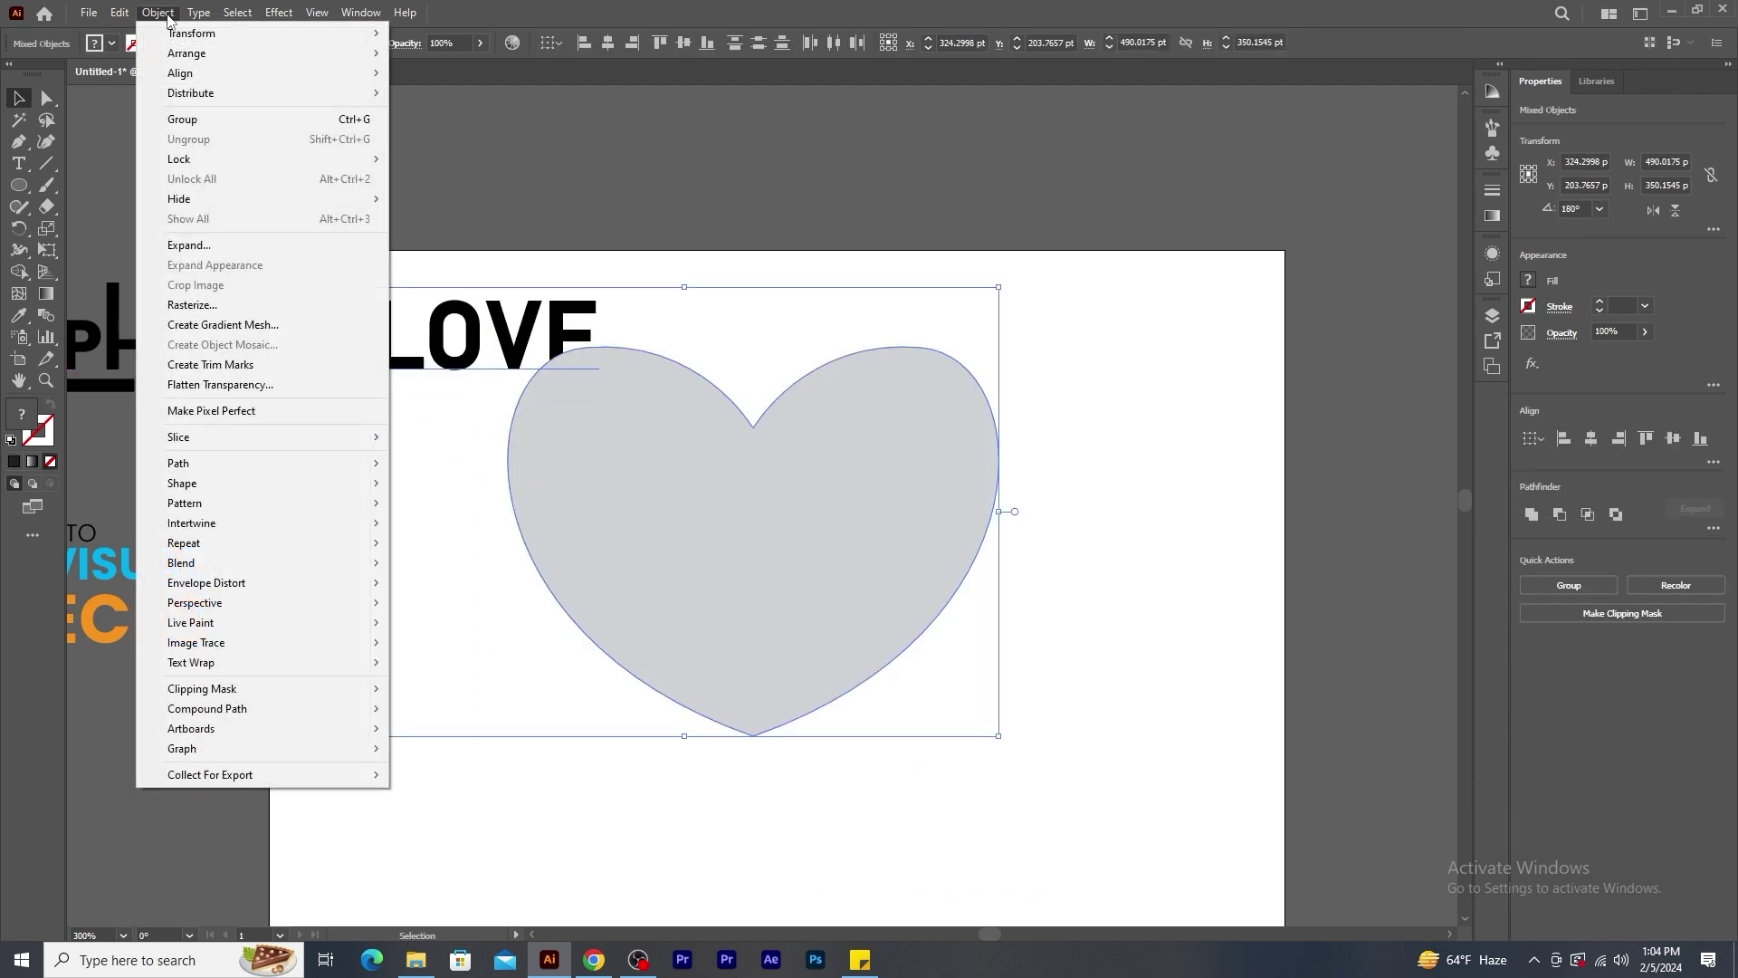
{"action": "mouse_move", "coordinate": [317, 584]}
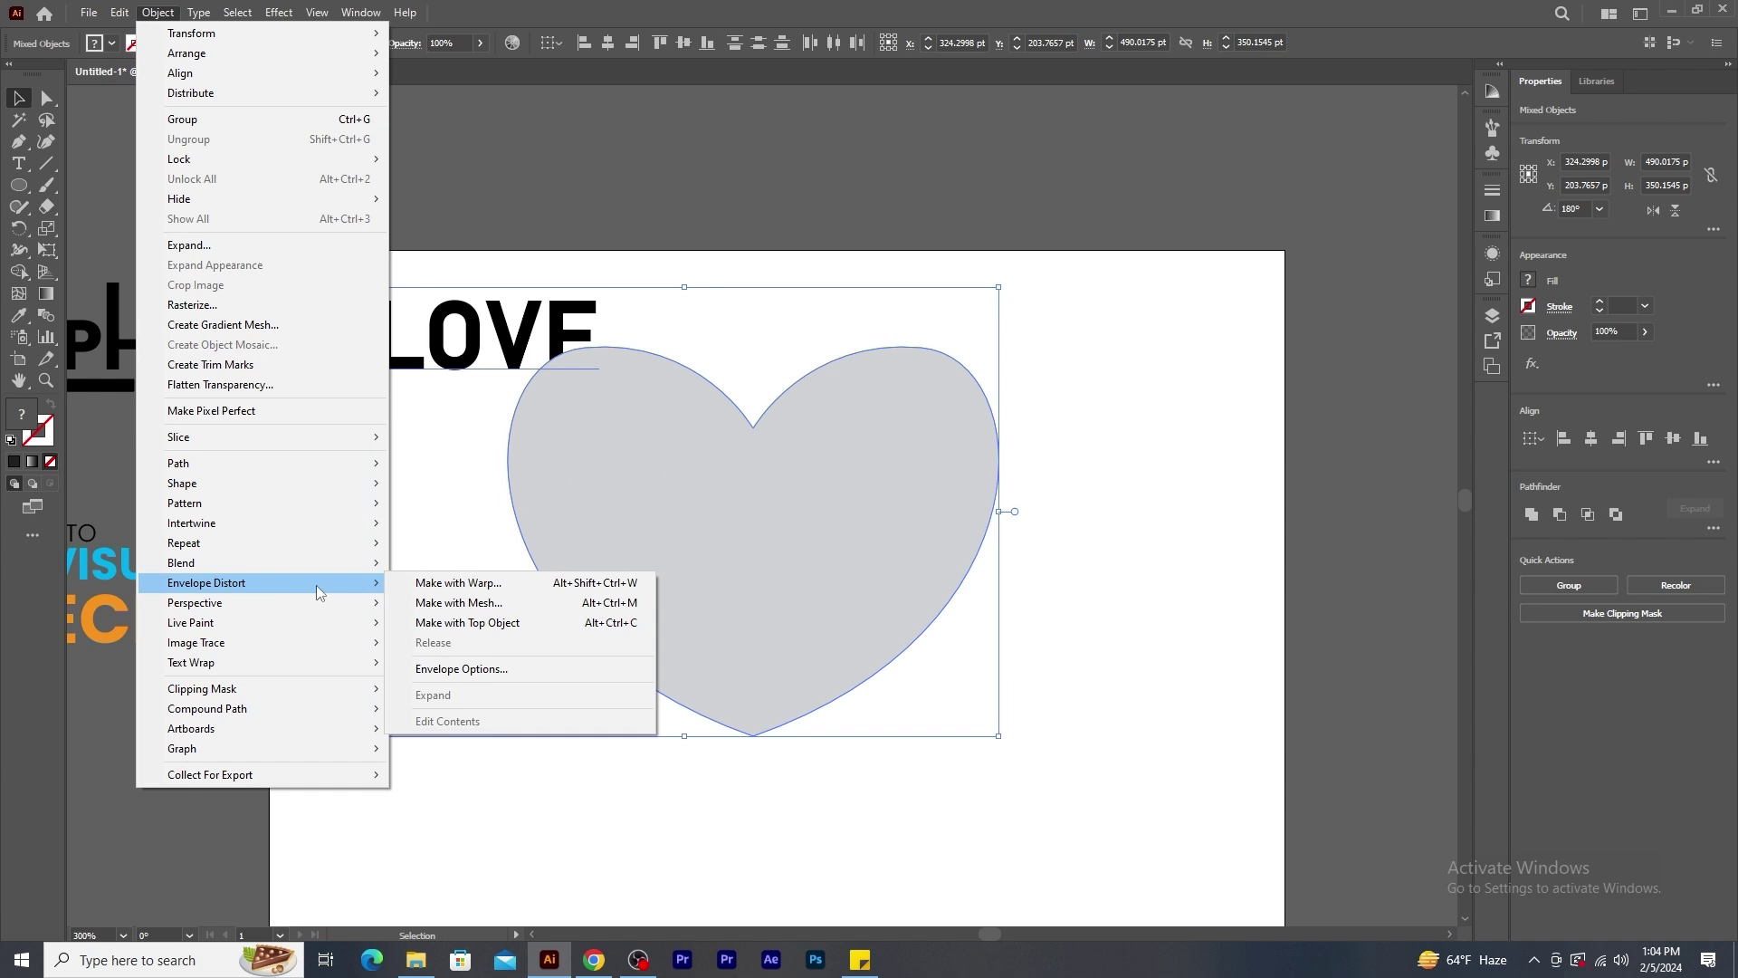
{"action": "left_click", "coordinate": [525, 622]}
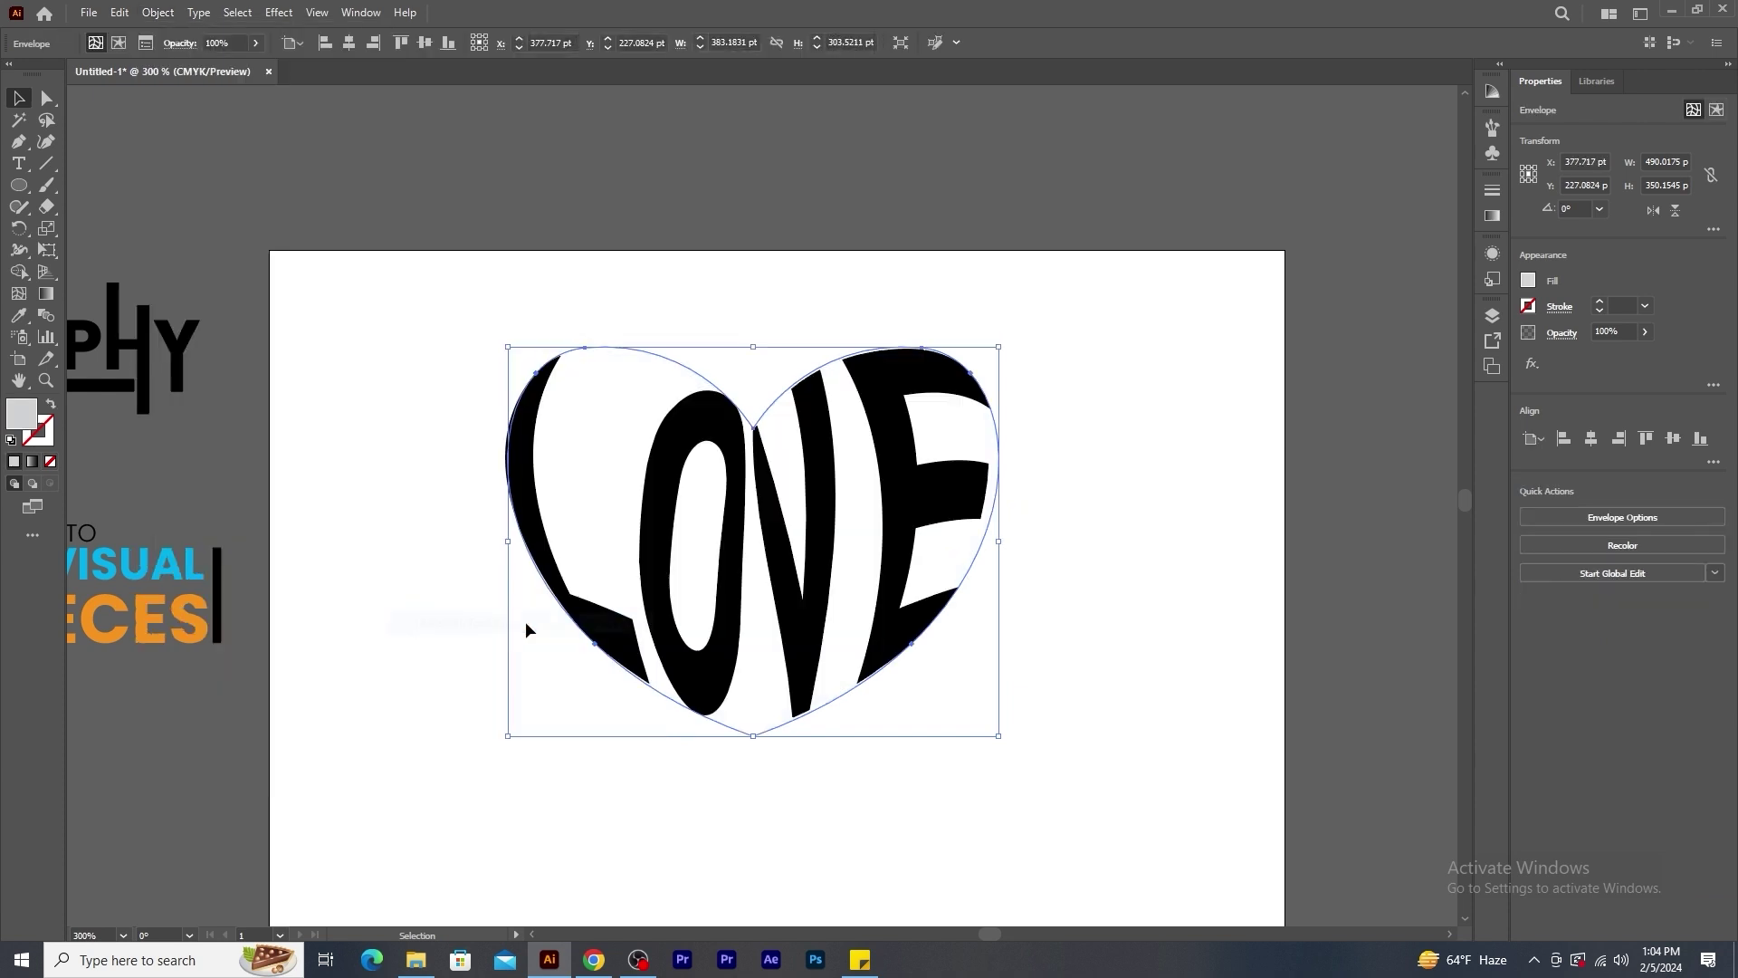
Zoom in on the heart-shaped LOVE, set red as the fill colour, and reselect the envelope.
{"action": "left_click", "coordinate": [1072, 547]}
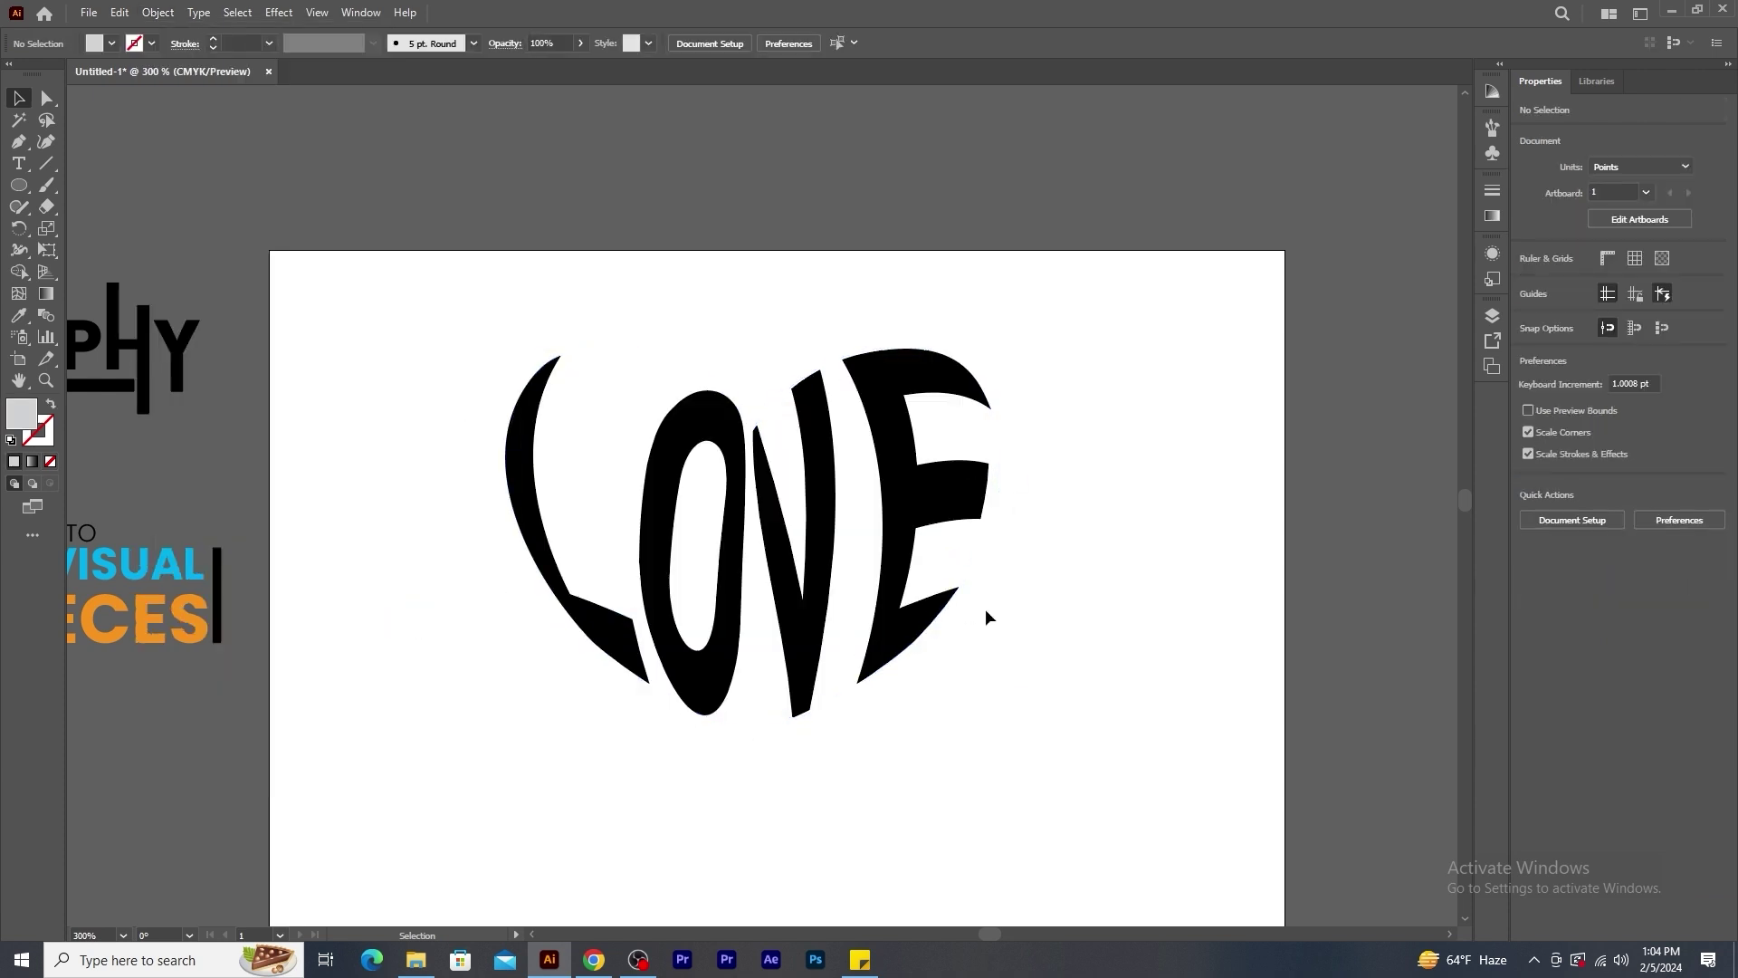
{"action": "key", "text": "ctrl+equal"}
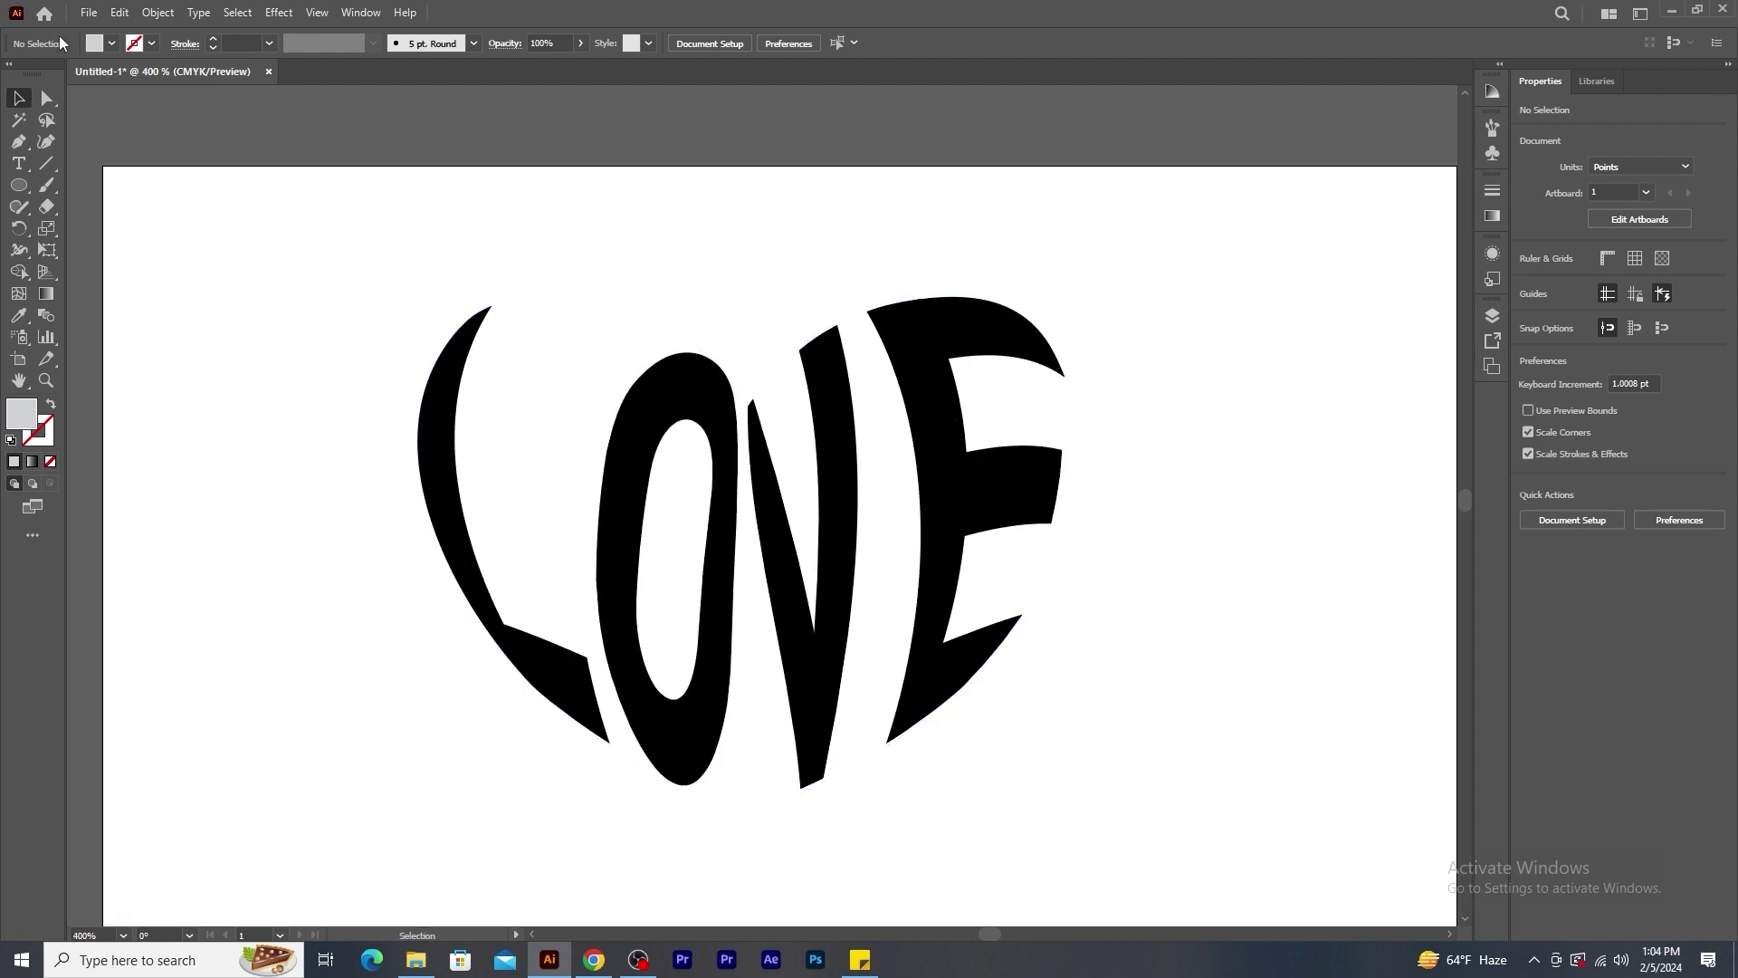
{"action": "left_click", "coordinate": [112, 43]}
{"action": "left_click", "coordinate": [62, 74]}
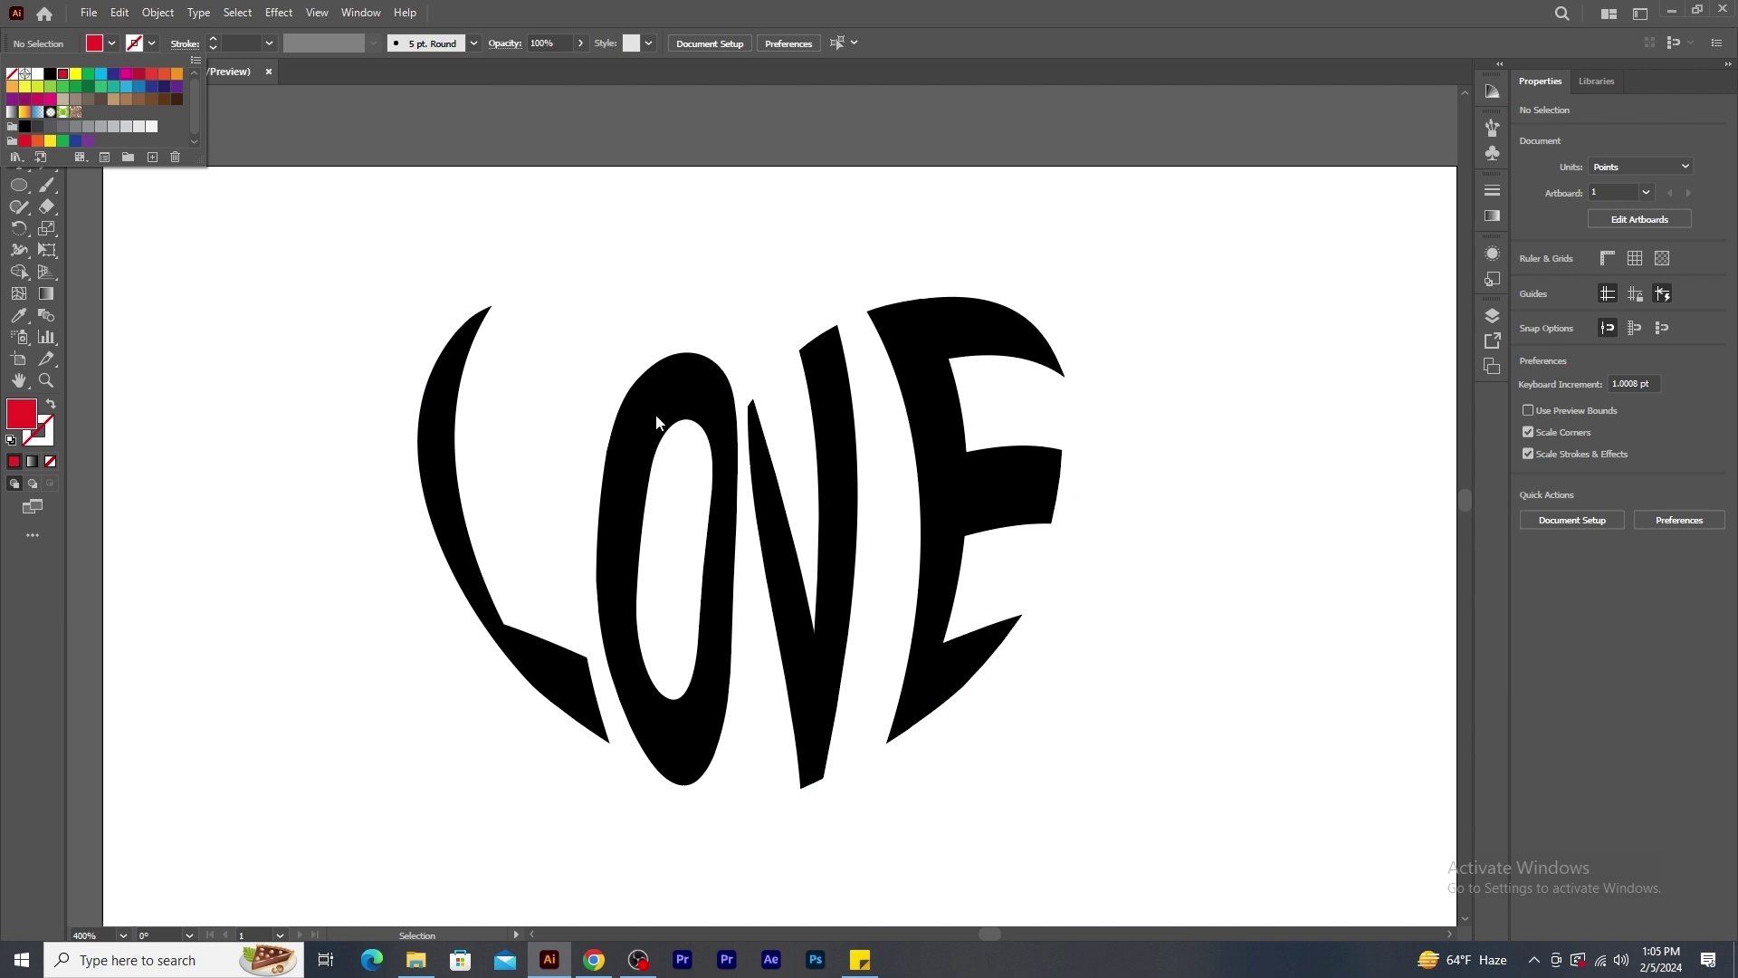
{"action": "left_click", "coordinate": [890, 231]}
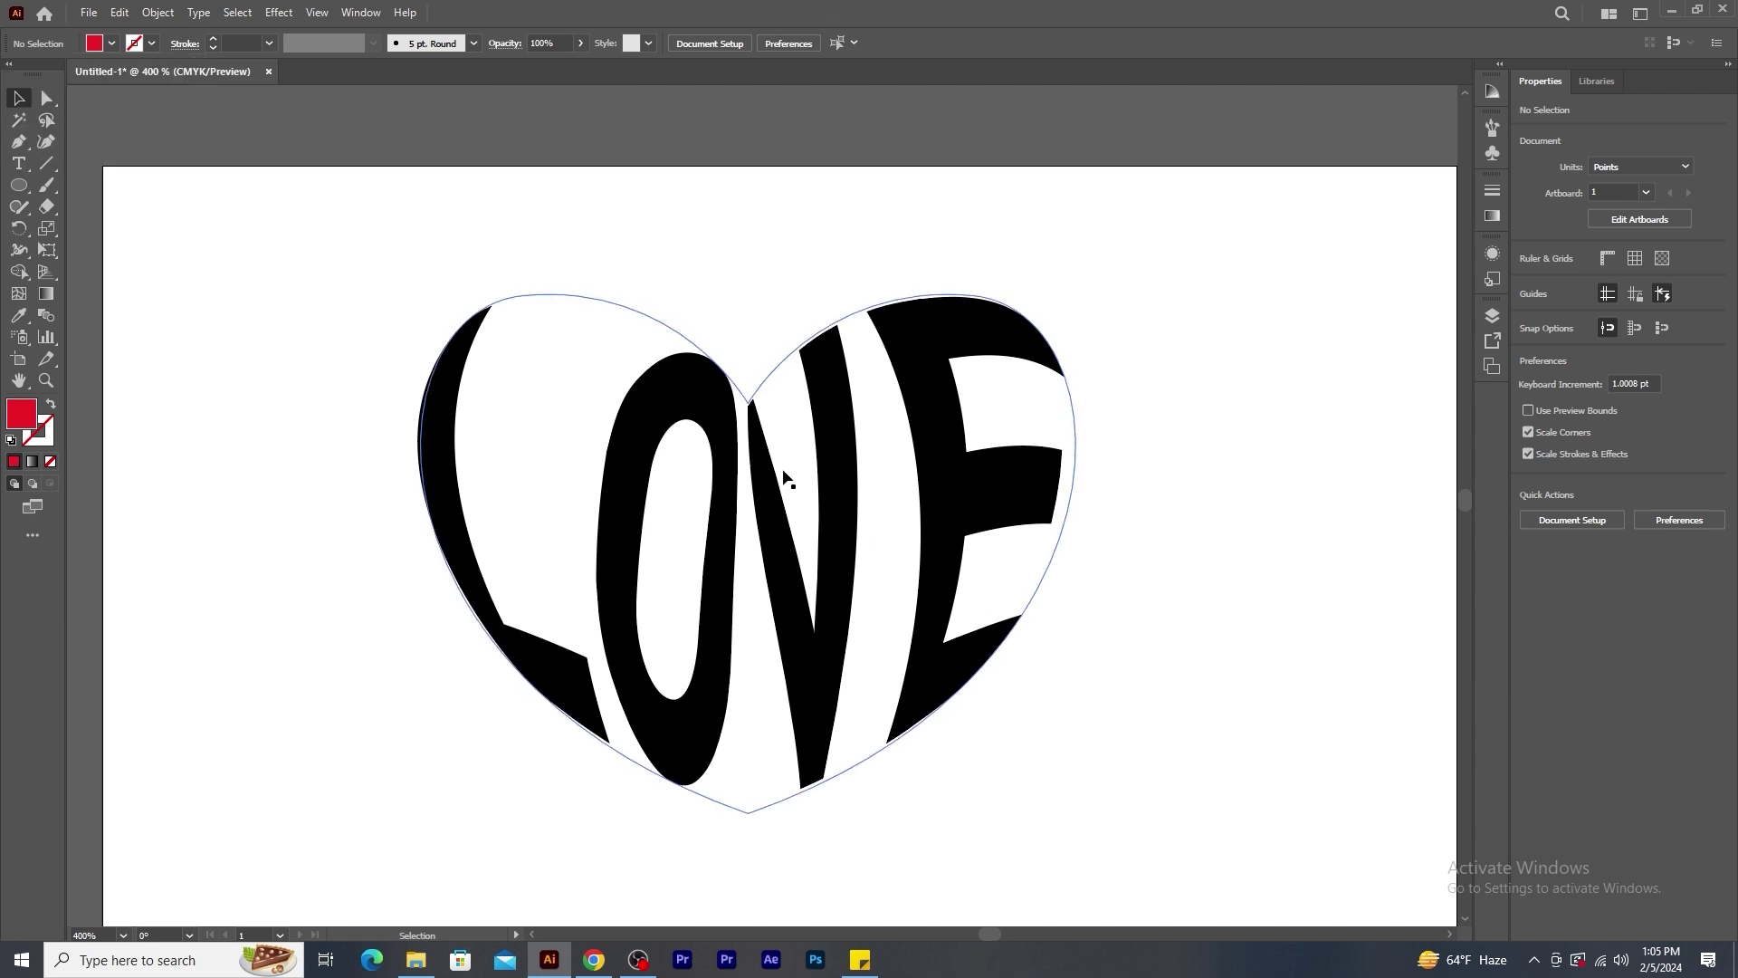
{"action": "left_click", "coordinate": [784, 478]}
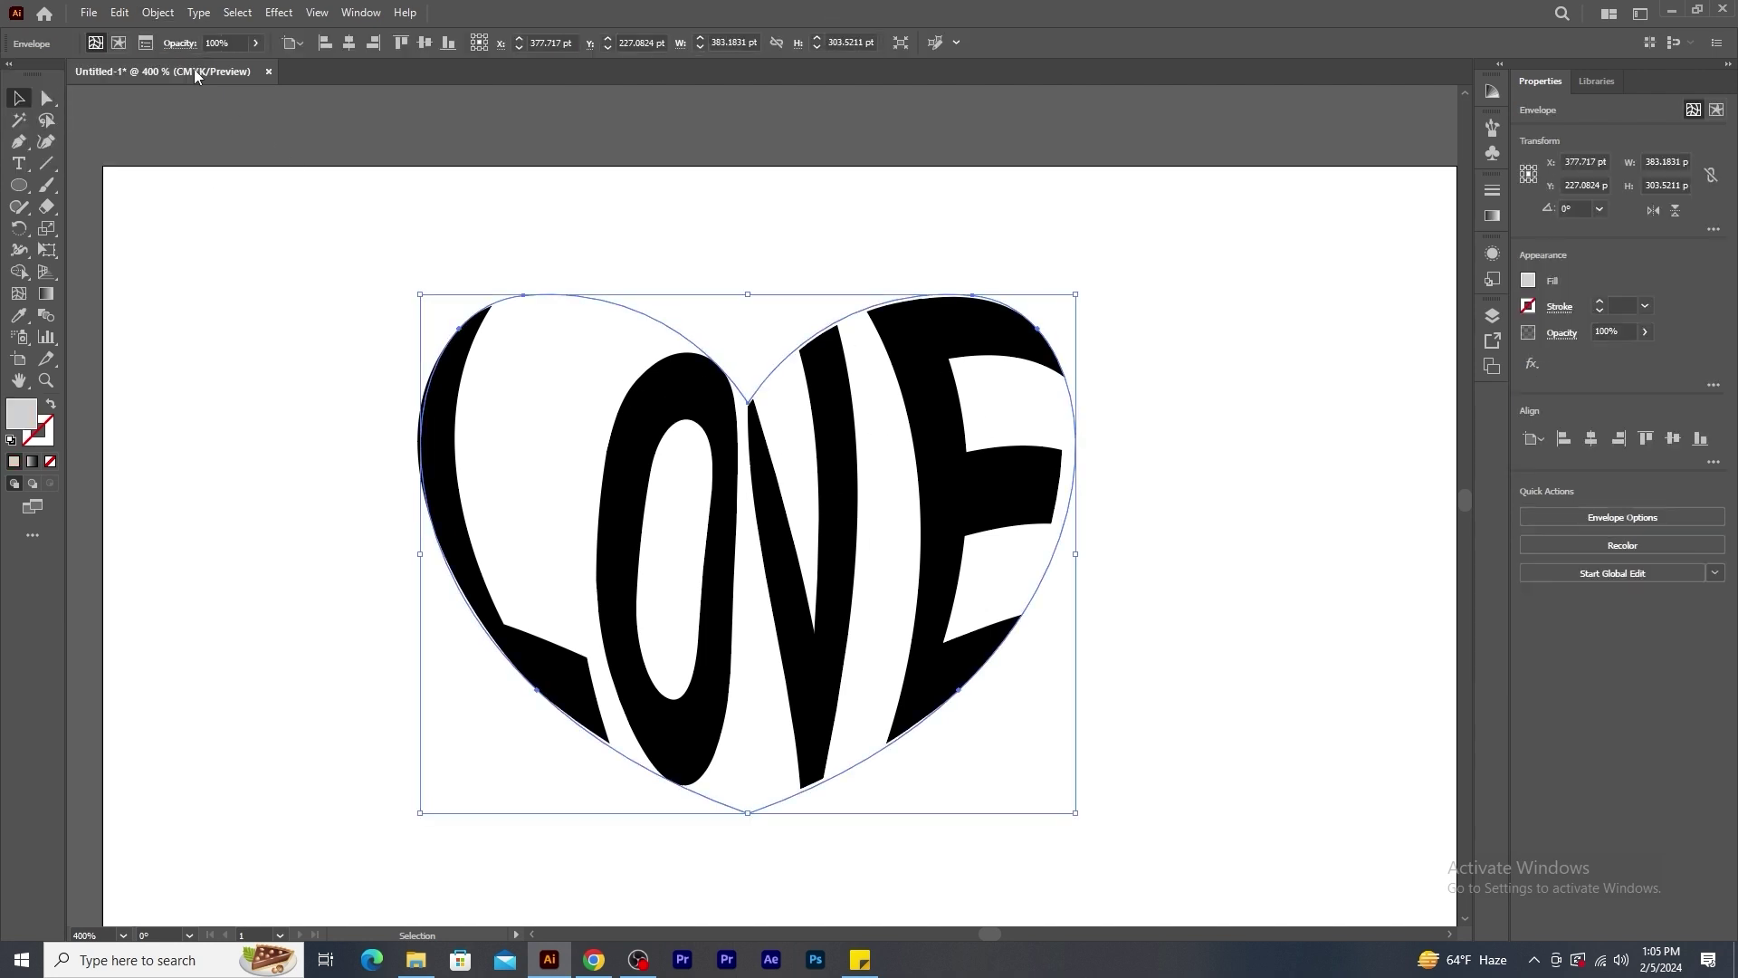
{"action": "left_click", "coordinate": [159, 13]}
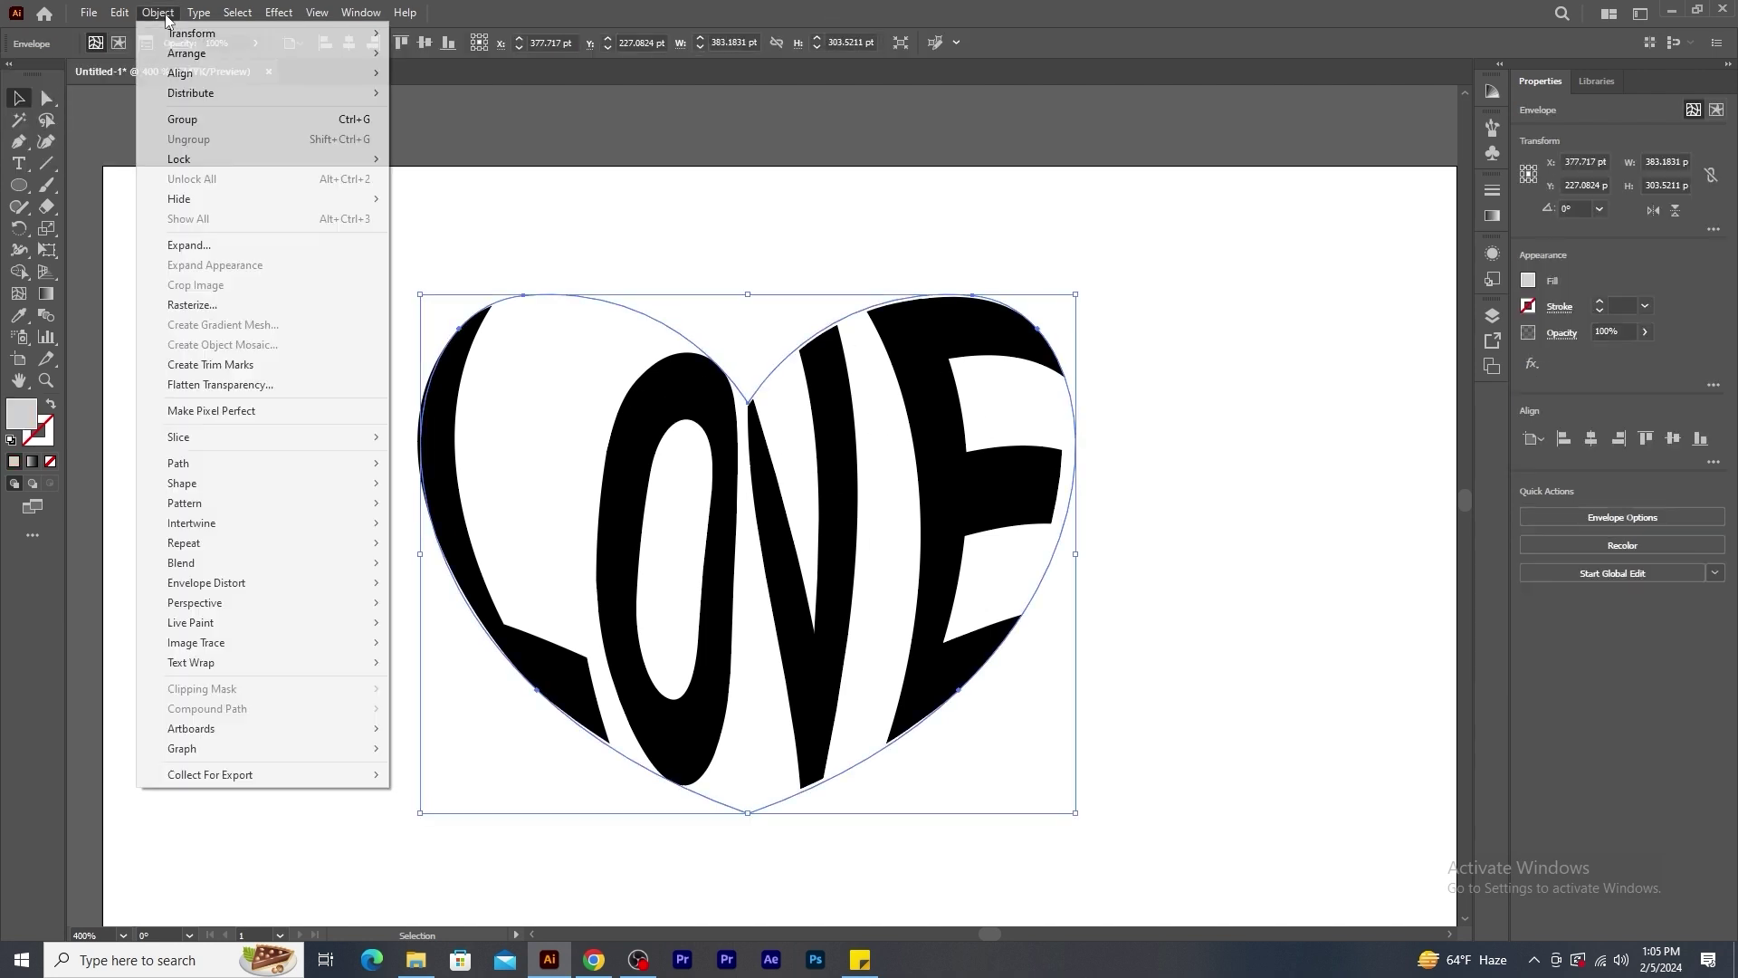
Expand the LOVE envelope into plain paths and unite the E's pieces with Pathfinder.
{"action": "left_click", "coordinate": [252, 244]}
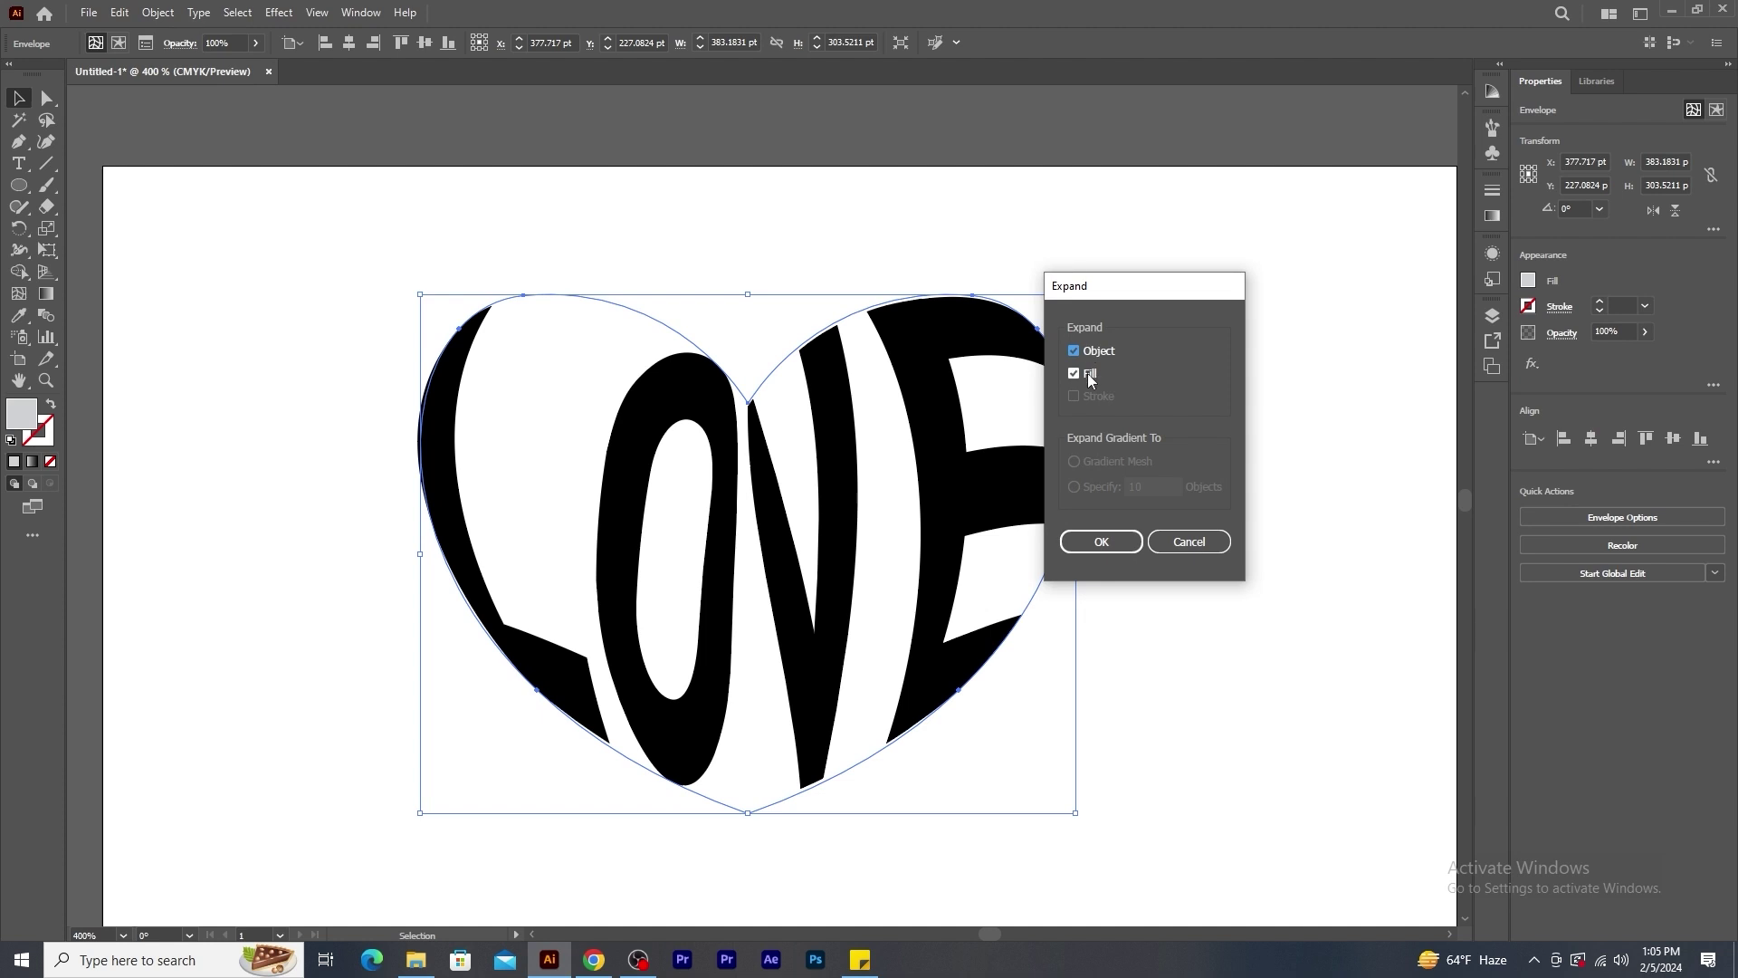
{"action": "left_click", "coordinate": [1102, 541]}
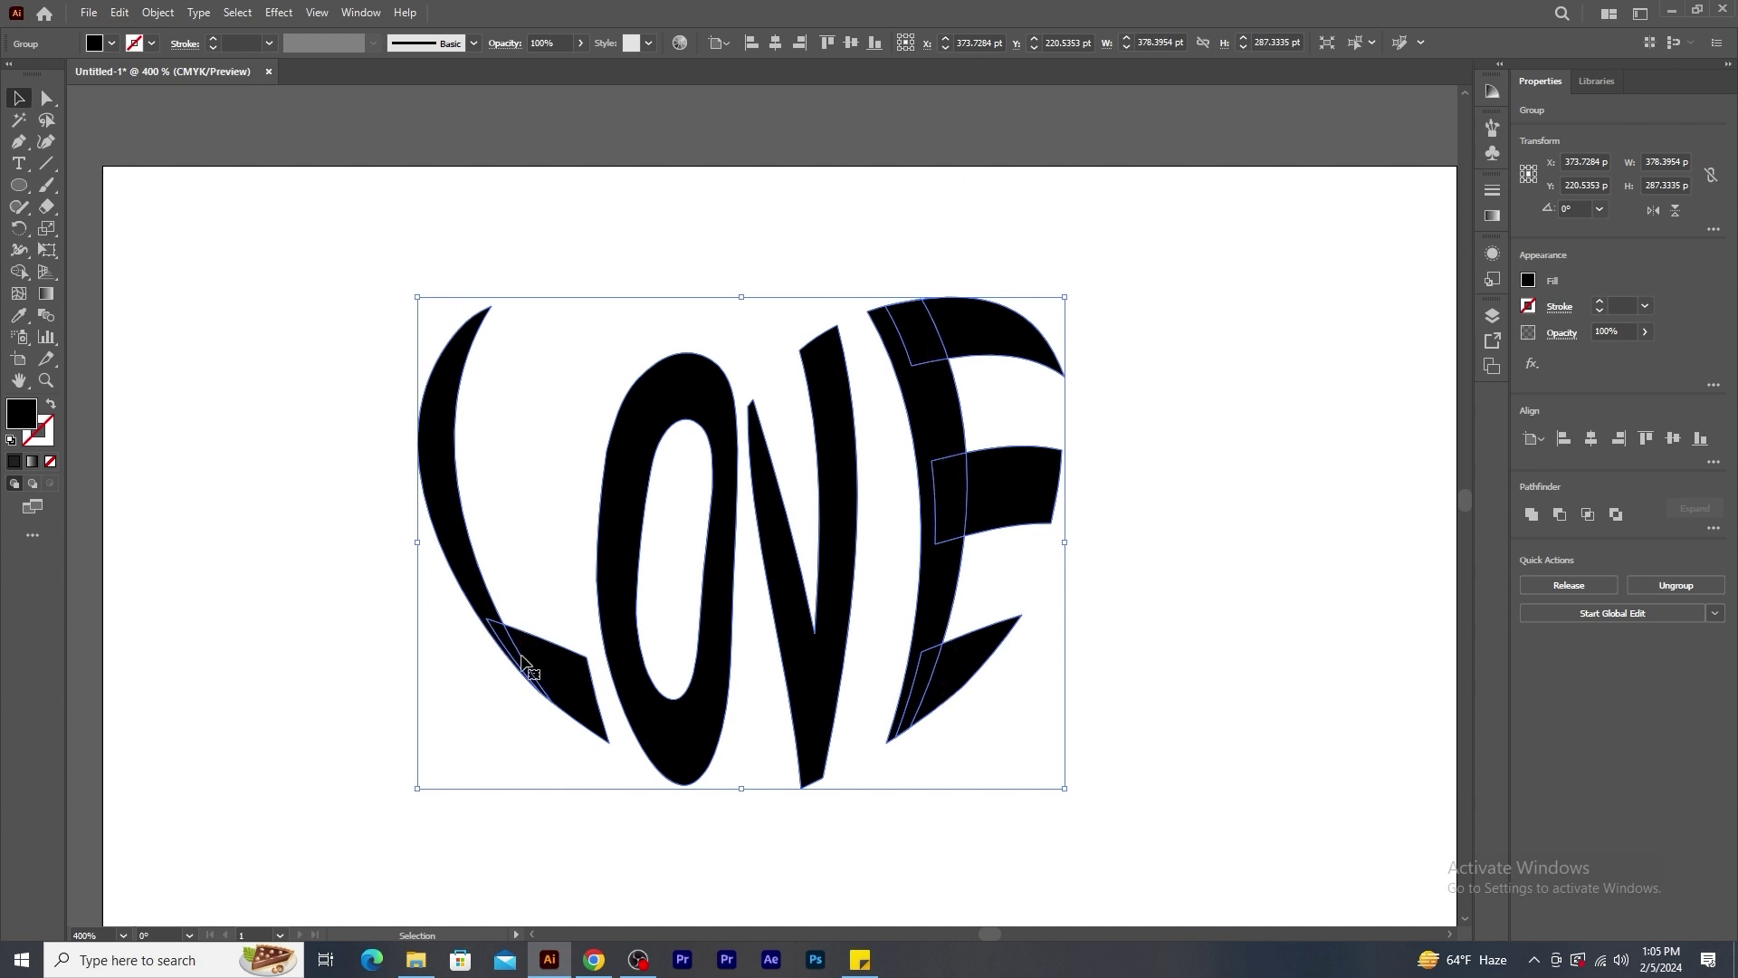
{"action": "left_click", "coordinate": [362, 13]}
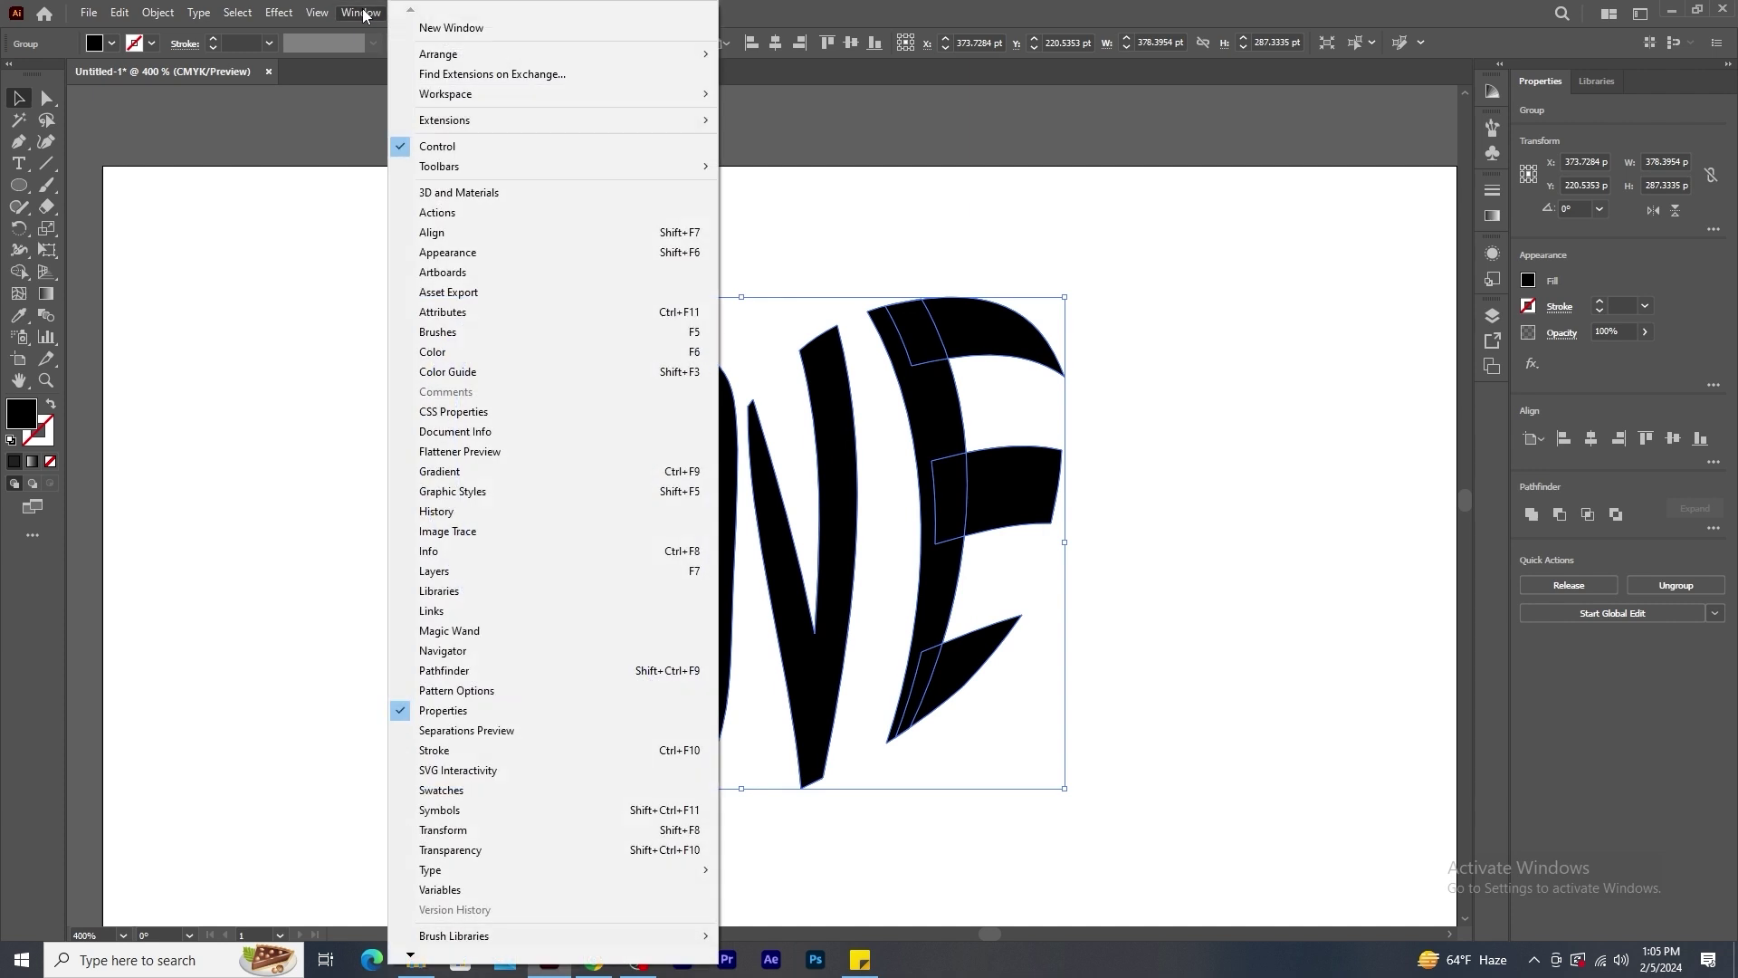
{"action": "left_click", "coordinate": [444, 670]}
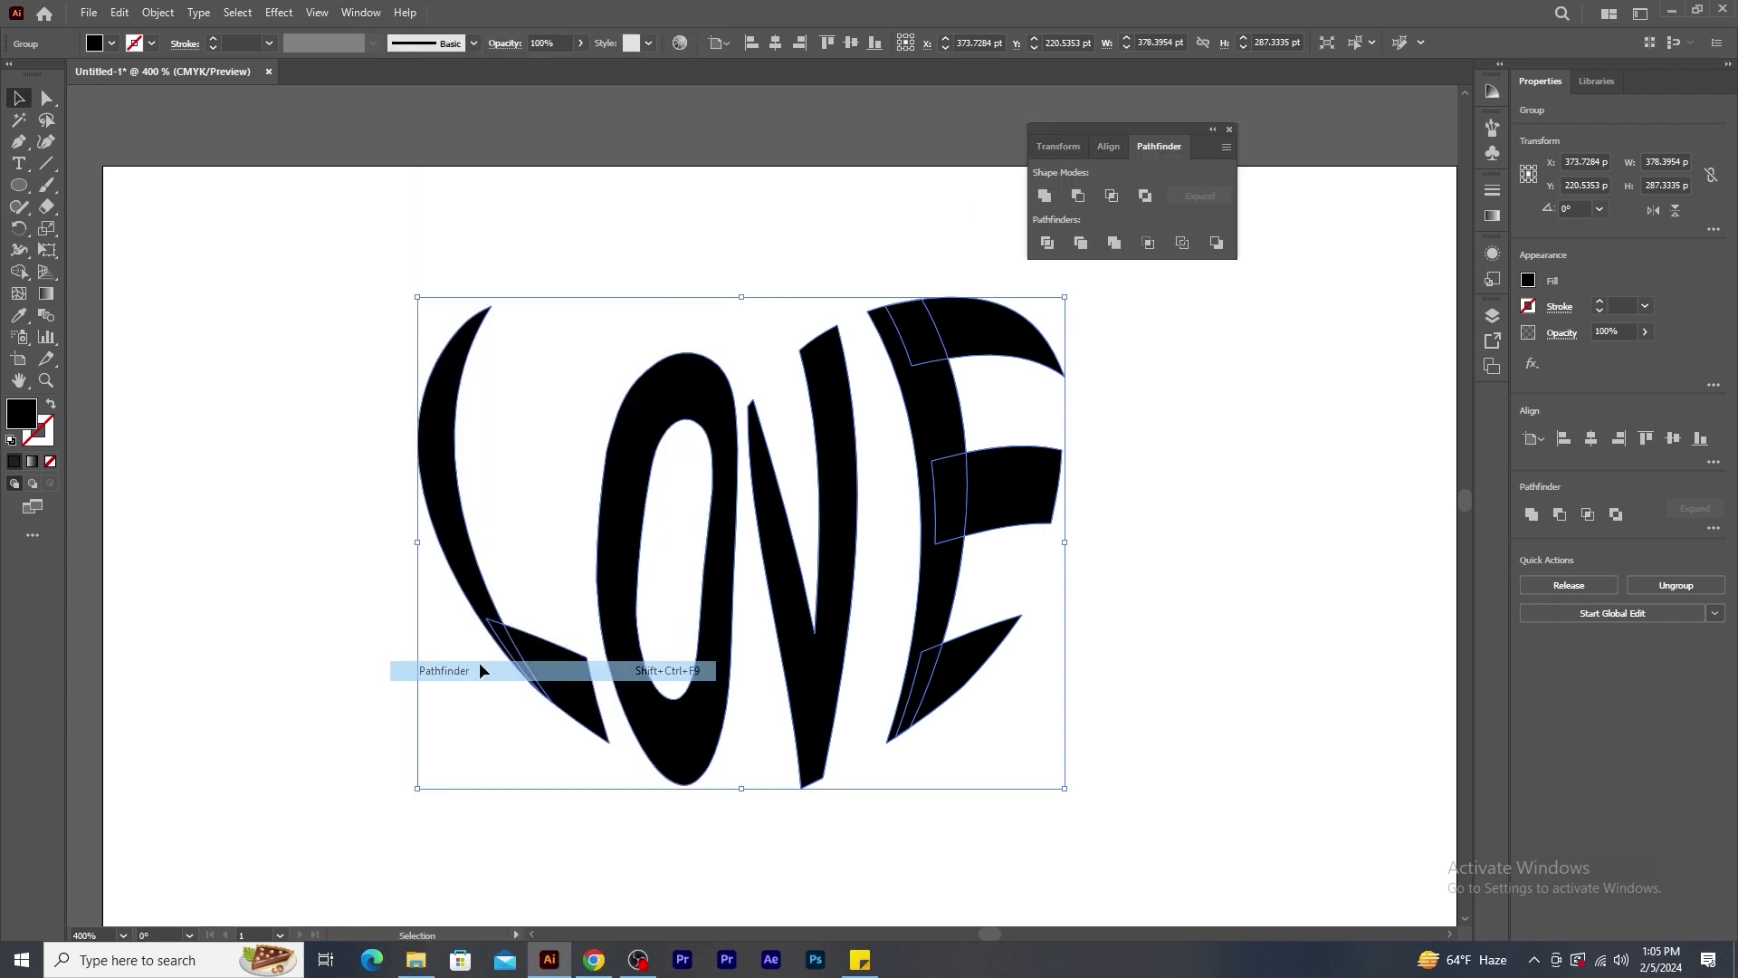
{"action": "left_click", "coordinate": [1043, 200]}
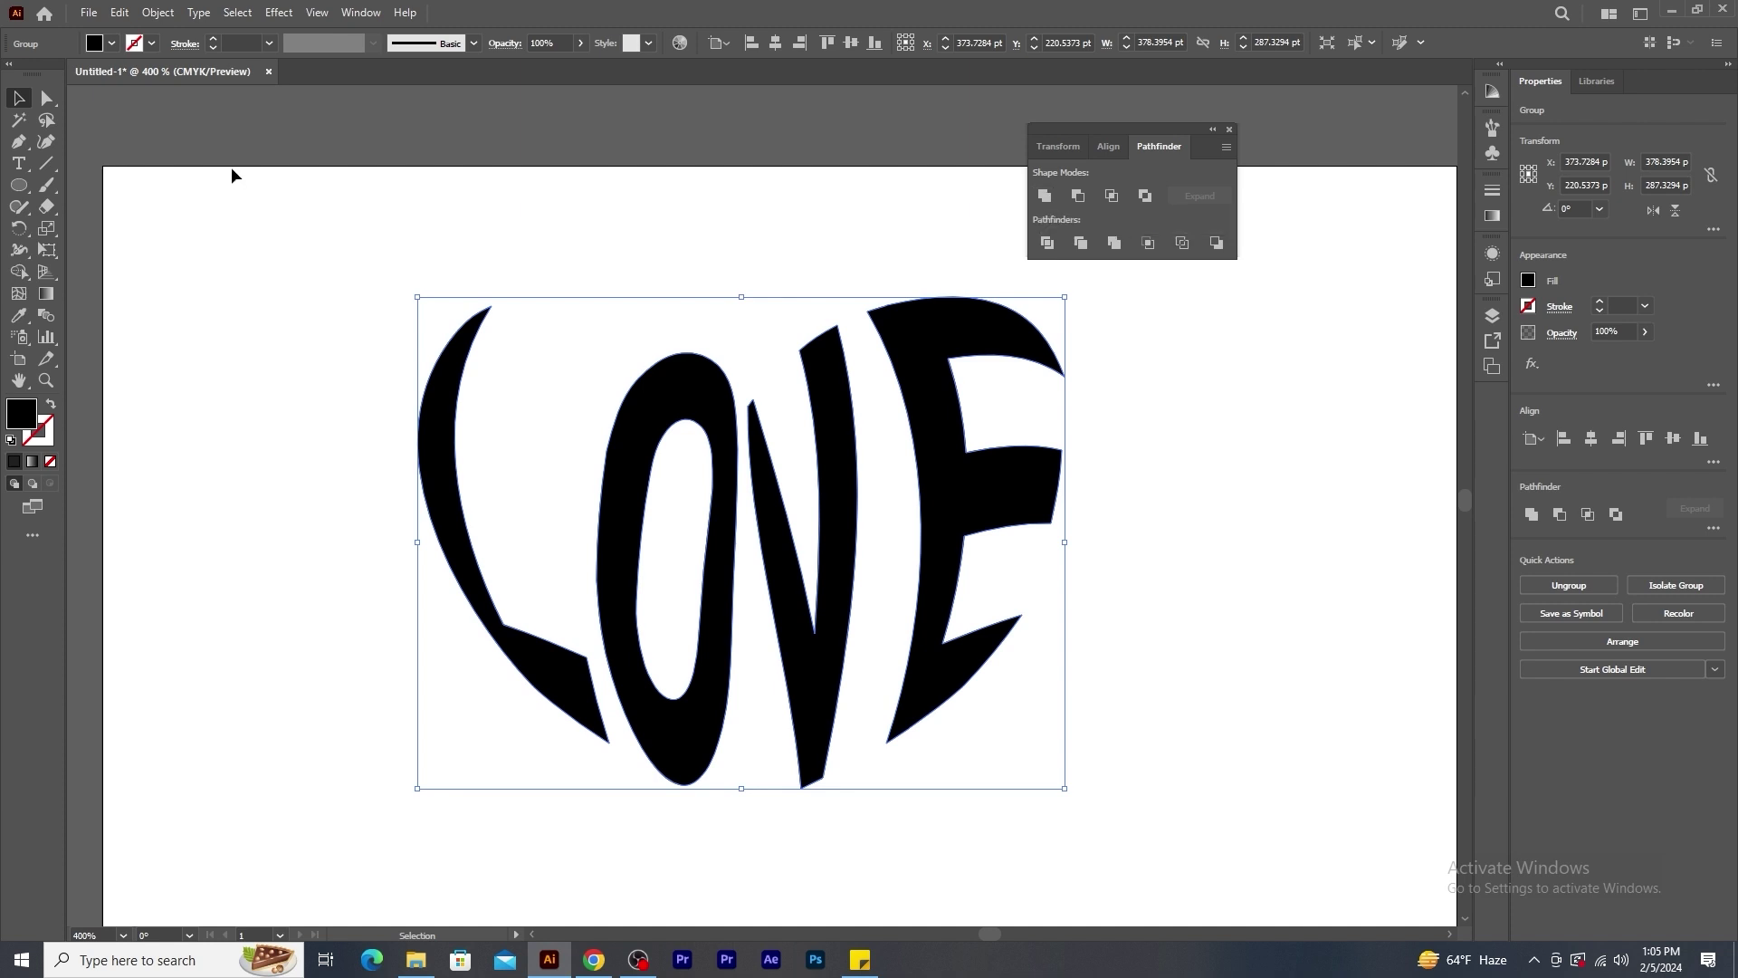
Fill the heart-shaped LOVE lettering red.
{"action": "left_click", "coordinate": [111, 44]}
{"action": "left_click", "coordinate": [62, 74]}
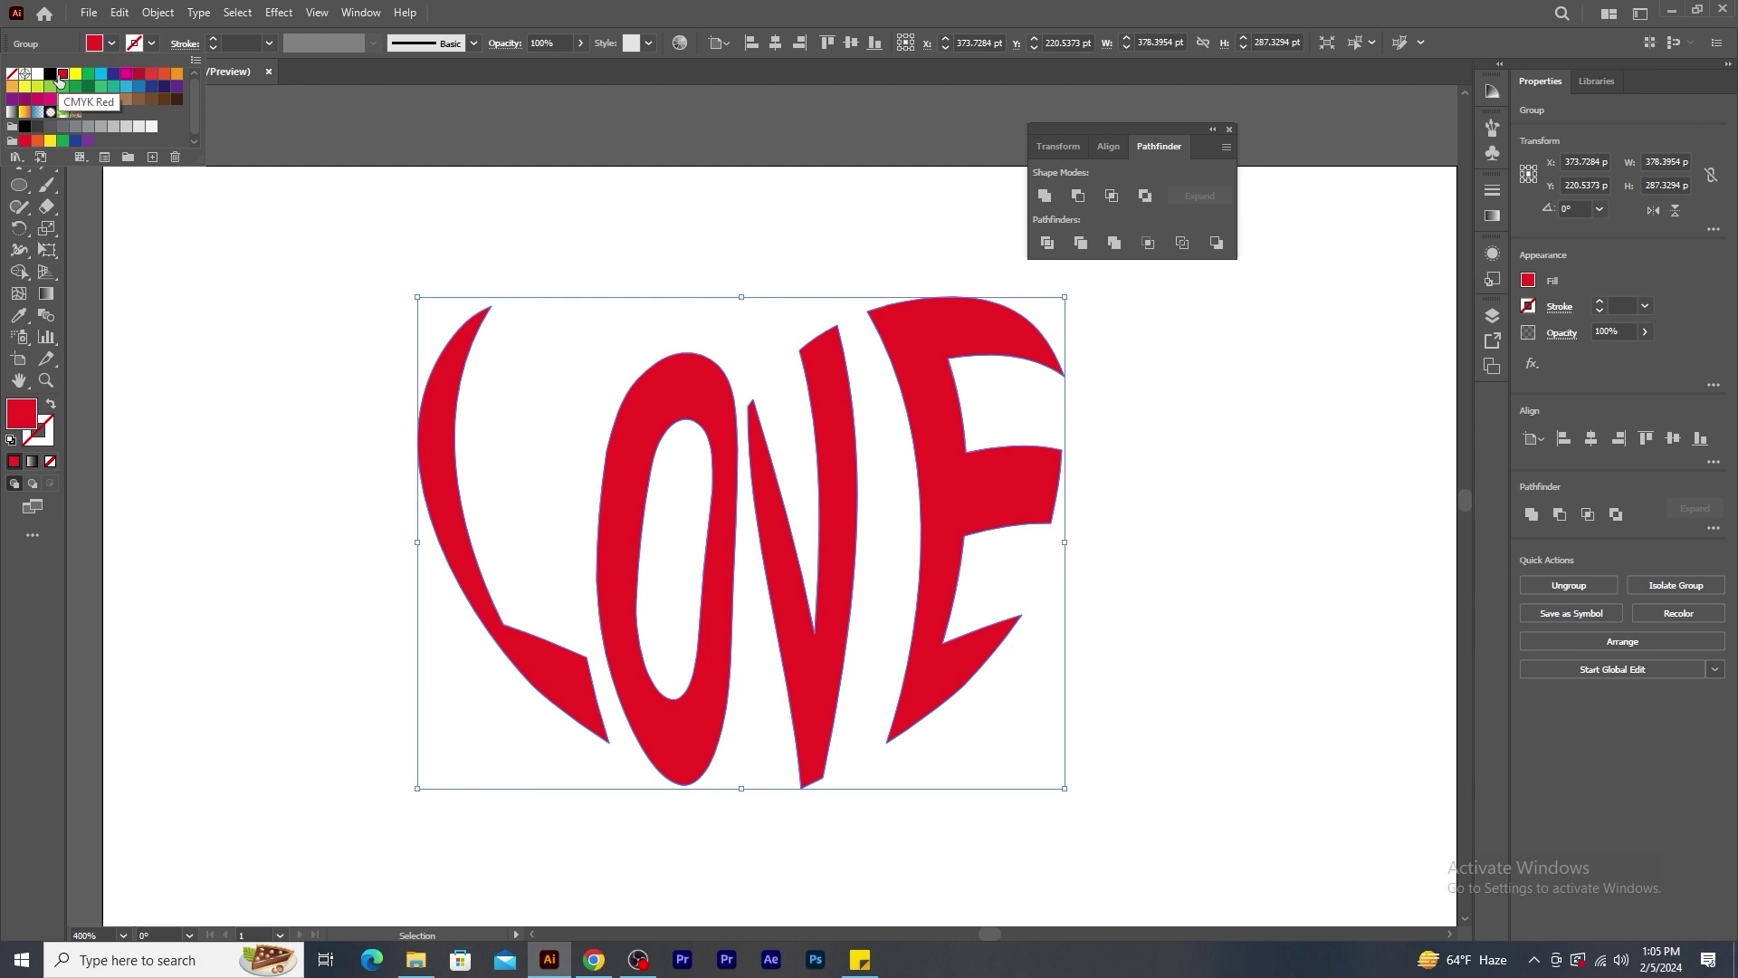
{"action": "left_click", "coordinate": [559, 237]}
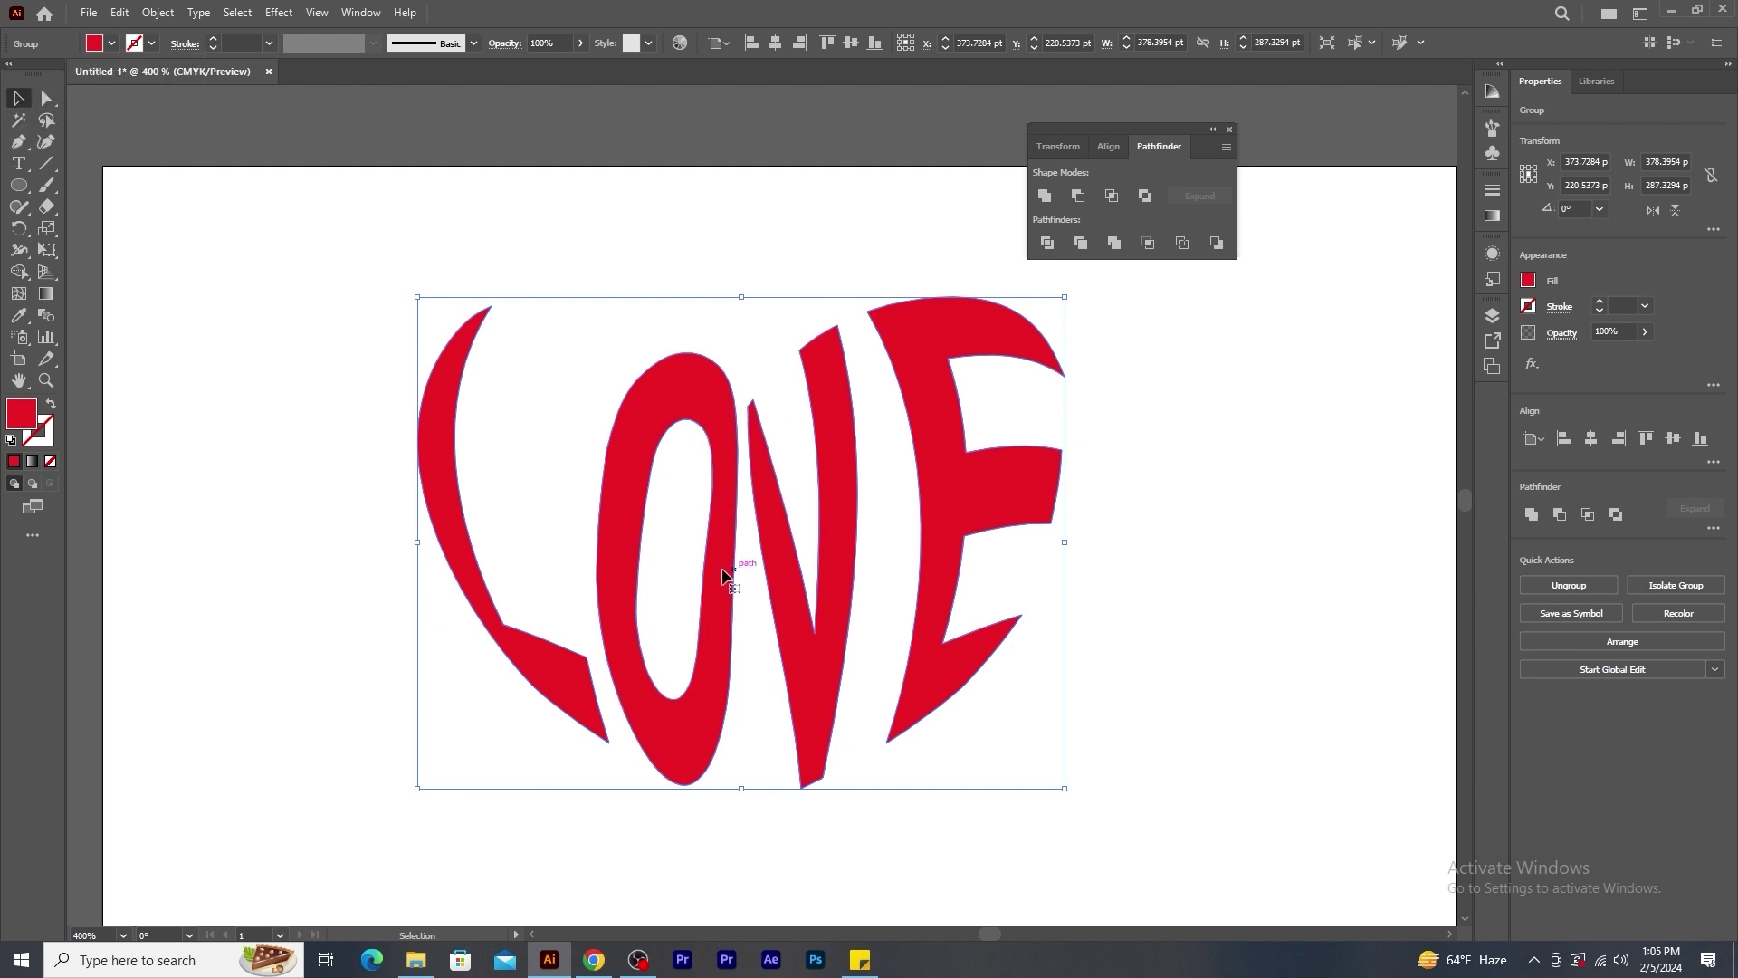
Alt-drag a copy of the LOVE group to the right and fill it black.
{"action": "left_click_drag", "start_coordinate": [725, 576], "coordinate": [805, 576], "text": "alt"}
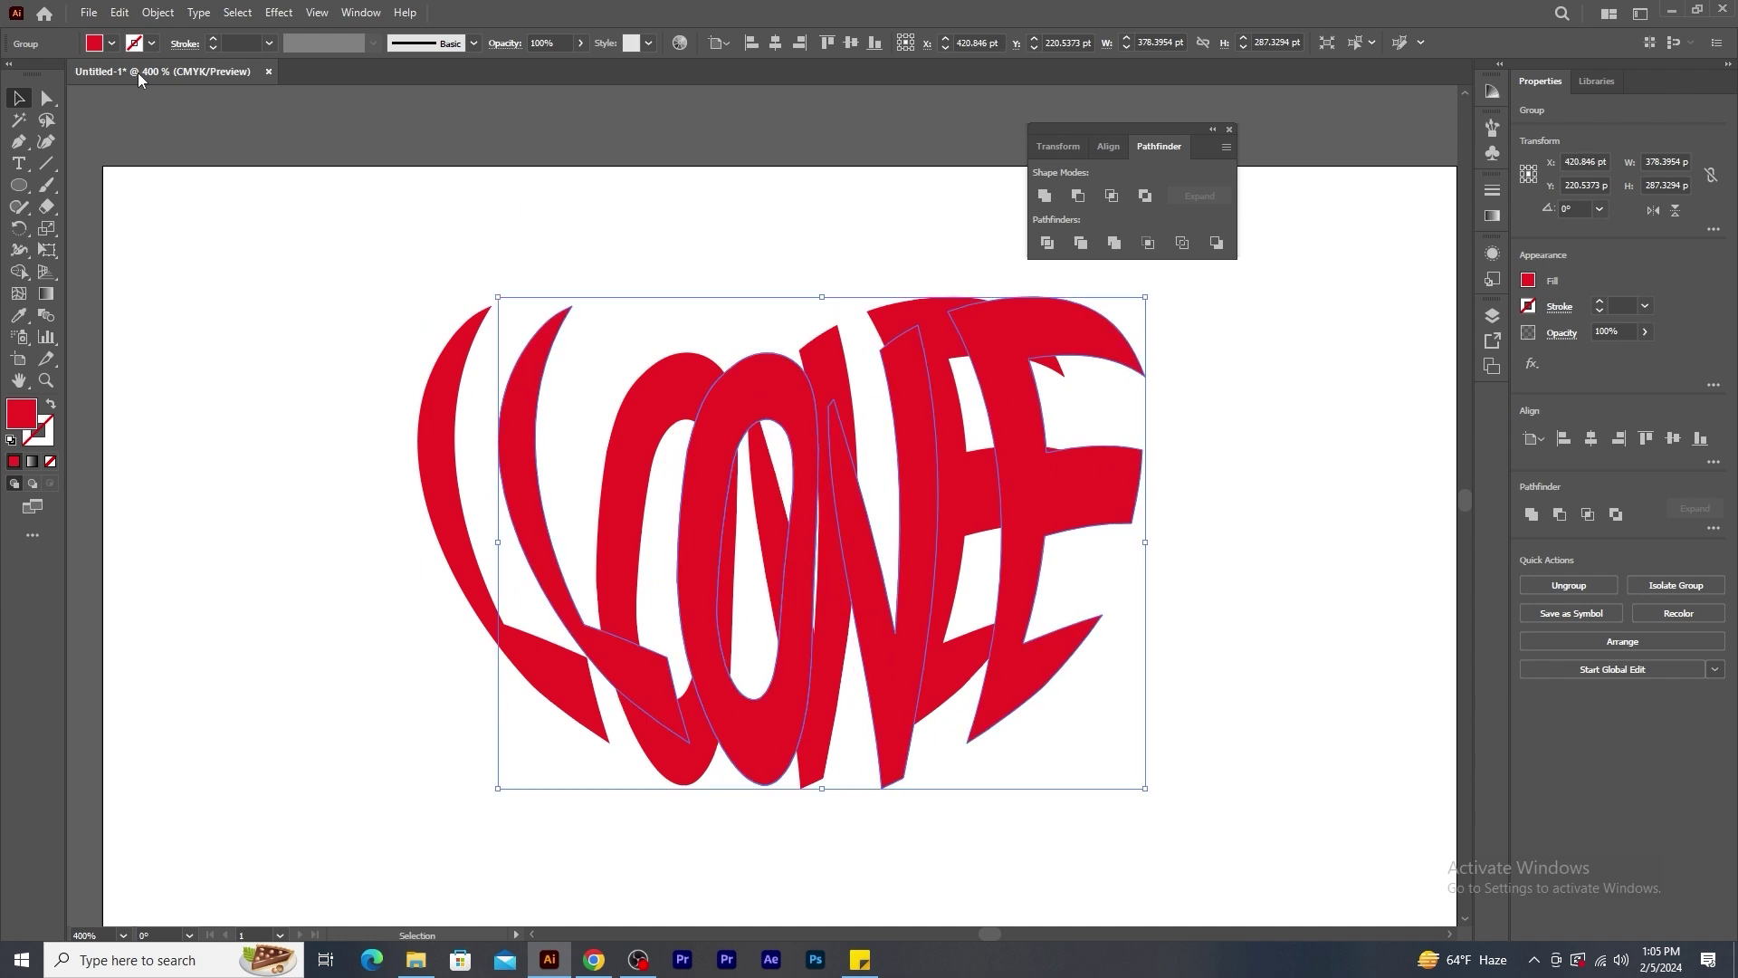
{"action": "left_click", "coordinate": [114, 49]}
{"action": "left_click", "coordinate": [51, 76]}
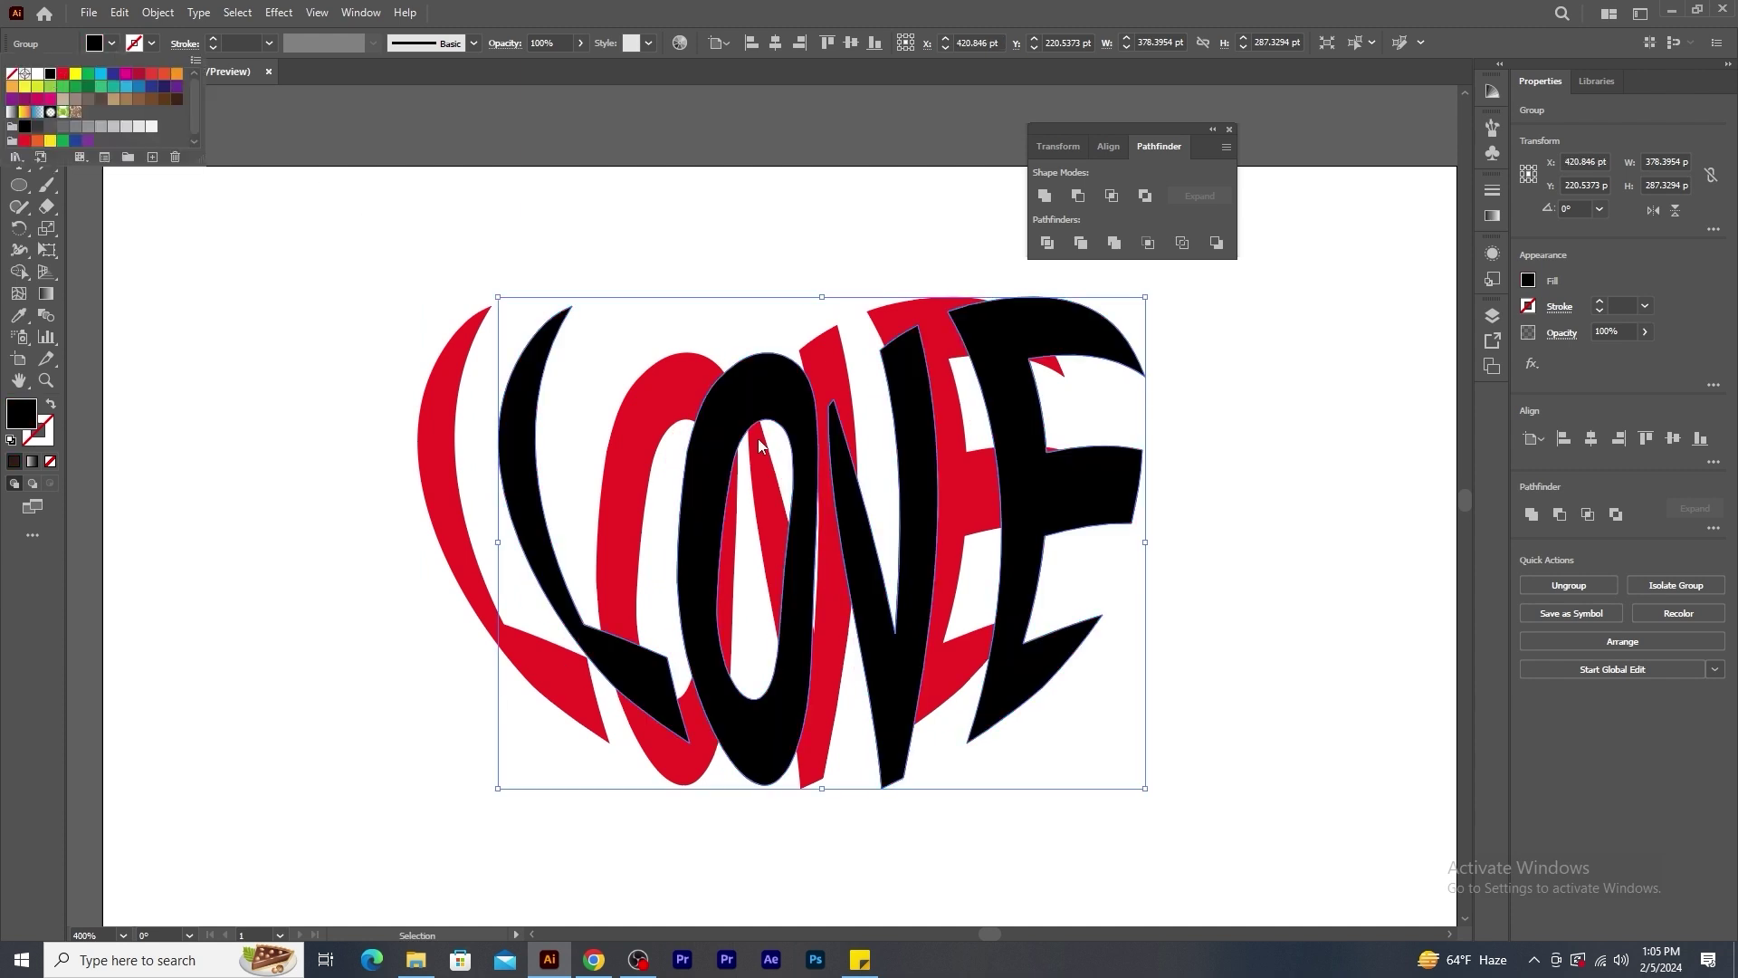
{"action": "left_click", "coordinate": [774, 409]}
Send the black copy behind the red LOVE and offset it left as a shadow.
{"action": "right_click", "coordinate": [773, 404]}
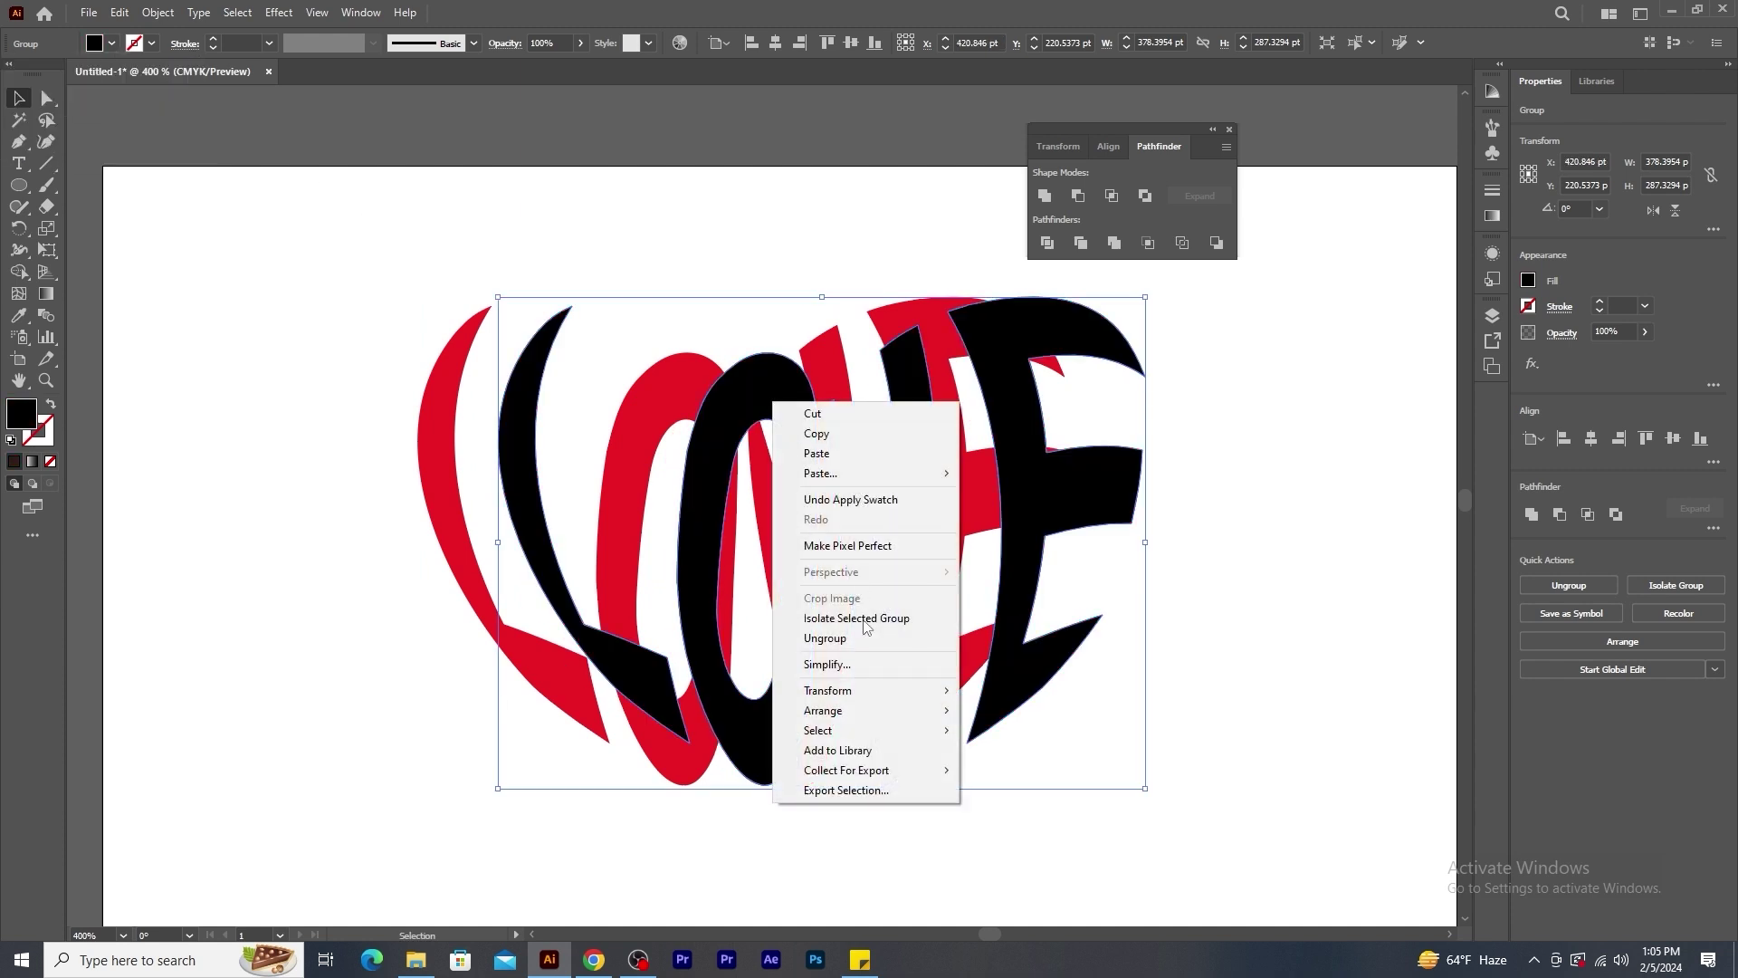
{"action": "mouse_move", "coordinate": [828, 709]}
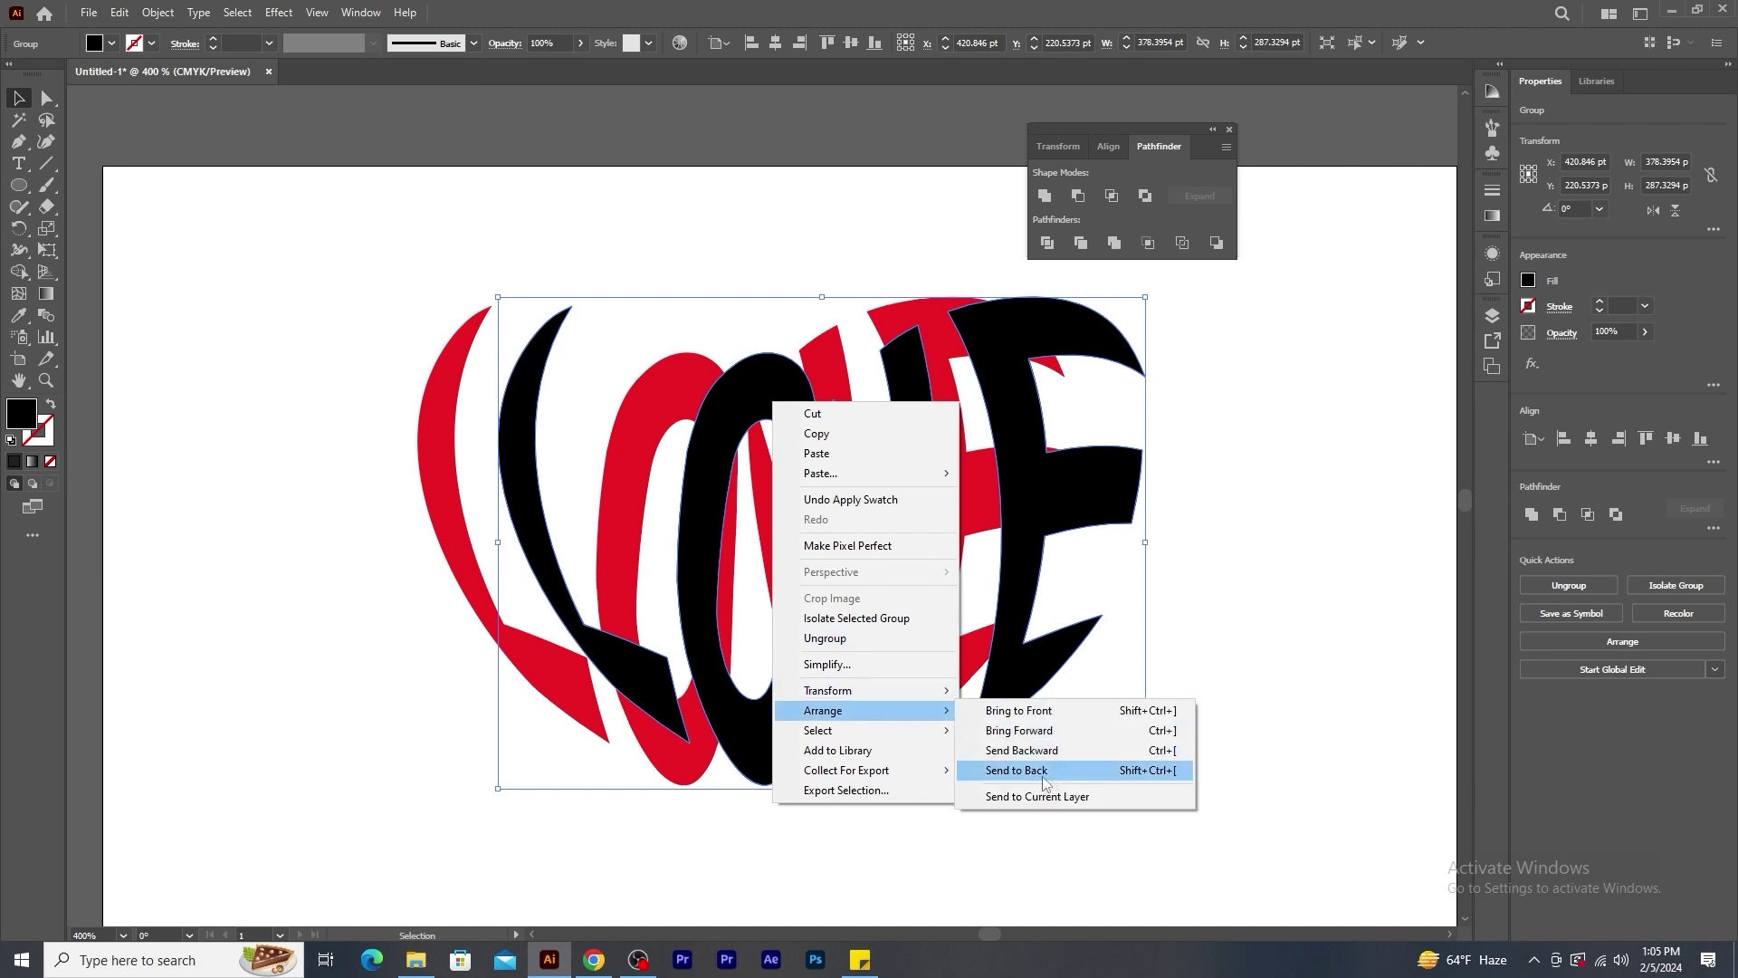
{"action": "left_click", "coordinate": [1072, 775]}
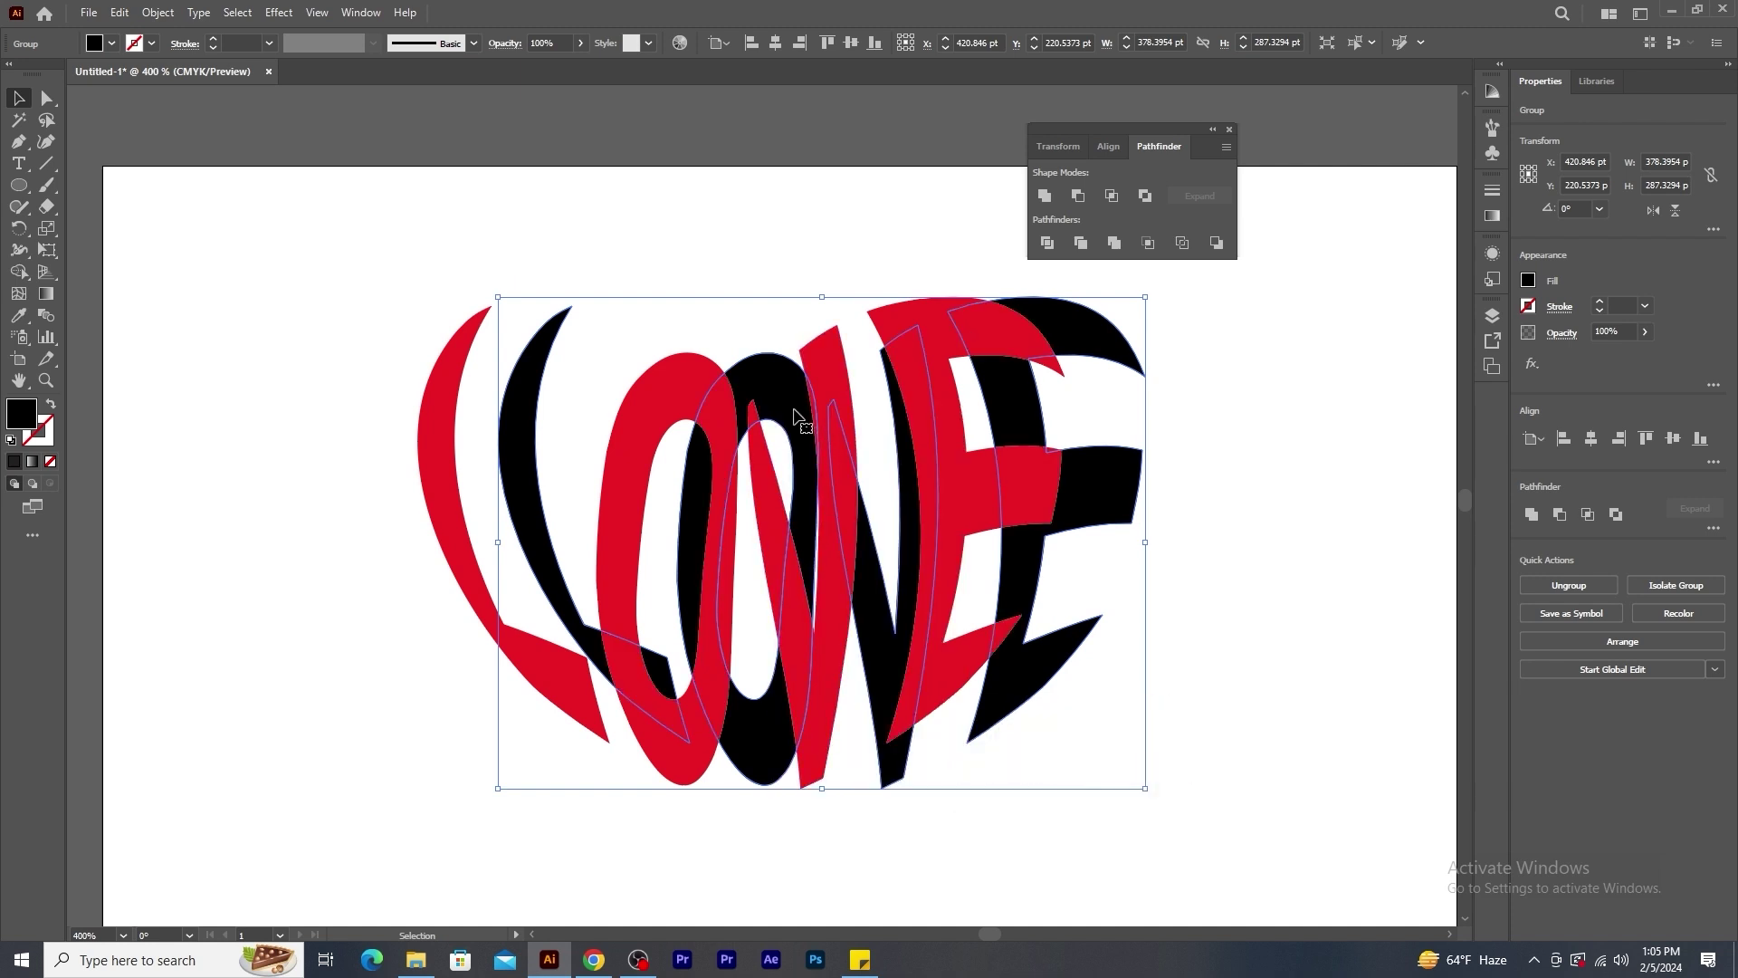
{"action": "left_click_drag", "start_coordinate": [776, 391], "coordinate": [705, 393]}
{"action": "left_click_drag", "start_coordinate": [1177, 781], "coordinate": [299, 172]}
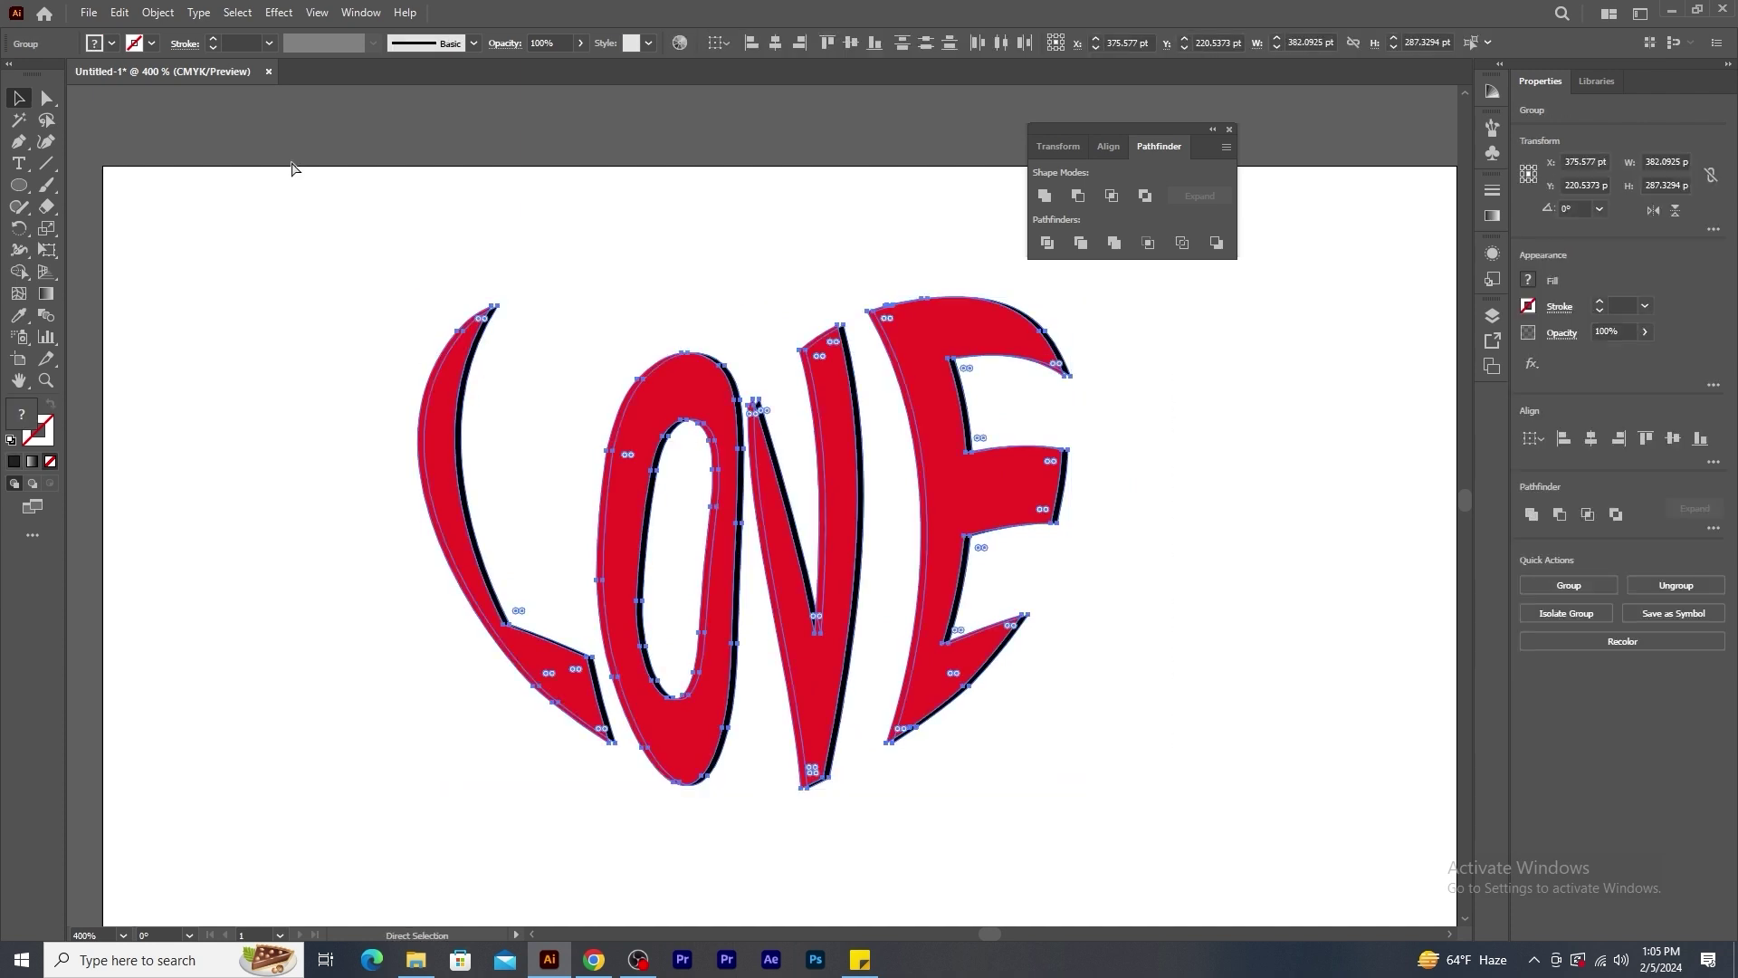
{"action": "left_click", "coordinate": [1235, 605]}
{"action": "scroll", "coordinate": [1195, 536], "scroll_direction": "down", "scroll_amount": 3}
Zoom out and move the red LOVE artwork off to the left.
{"action": "key", "text": "ctrl+minus"}
{"action": "key", "text": "ctrl+minus"}
{"action": "key", "text": "ctrl+minus"}
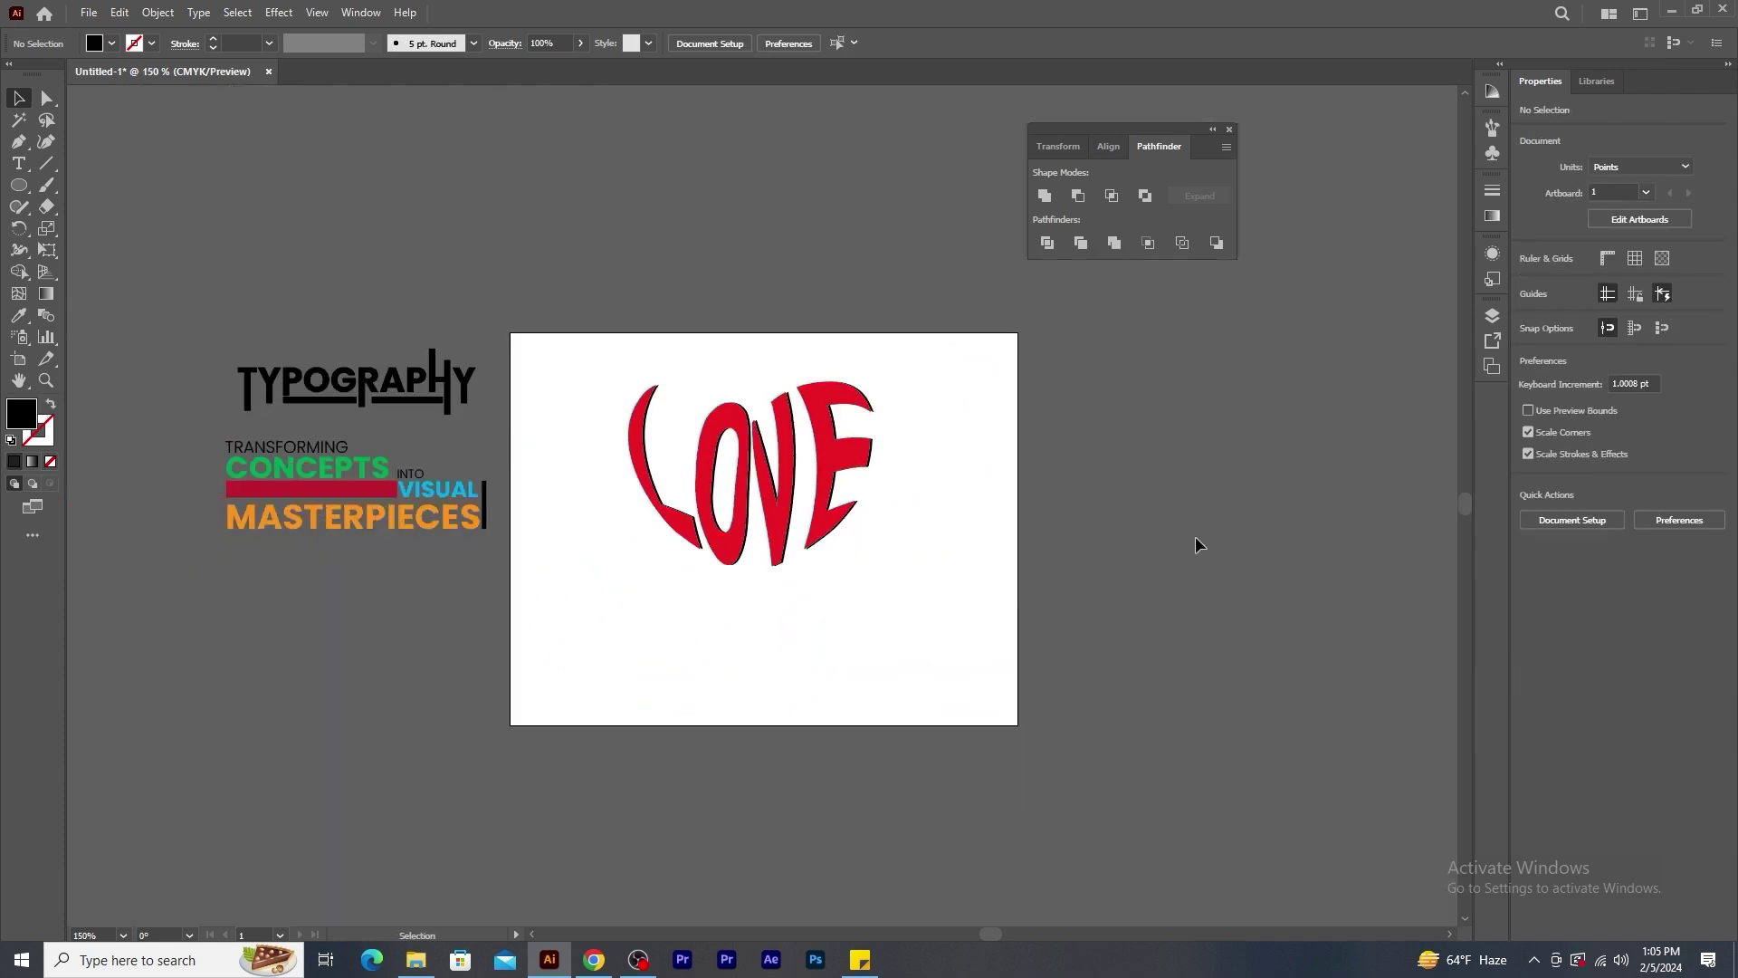
{"action": "left_click_drag", "start_coordinate": [847, 441], "coordinate": [404, 607]}
{"action": "left_click", "coordinate": [607, 688]}
Draw a large black circle, about 376 × 376 pt, on the empty artboard.
{"action": "key", "text": "ctrl+plus"}
{"action": "key", "text": "ctrl+plus"}
{"action": "scroll", "coordinate": [838, 587], "scroll_direction": "down", "scroll_amount": 1}
{"action": "left_click_drag", "start_coordinate": [1120, 132], "coordinate": [1391, 146]}
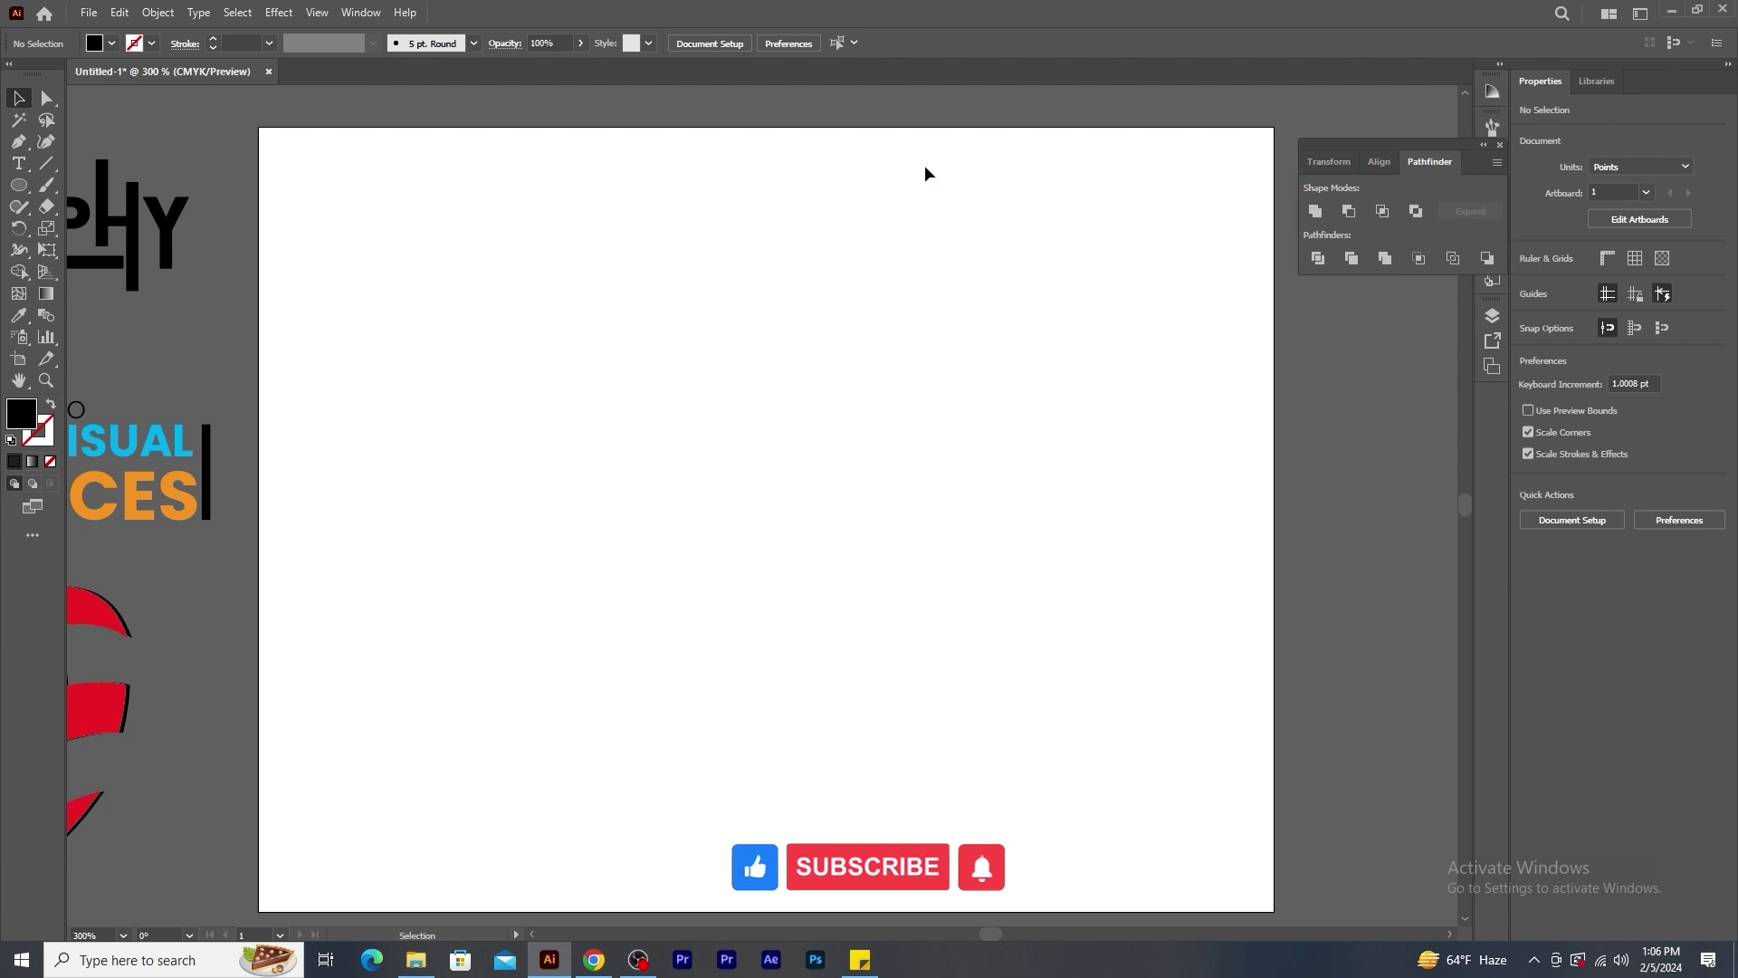
{"action": "key", "text": "l"}
{"action": "mouse_move", "coordinate": [766, 456]}
{"action": "left_mouse_down"}
{"action": "mouse_move", "coordinate": [799, 469]}
{"action": "mouse_move", "coordinate": [933, 697]}
{"action": "left_mouse_up"}
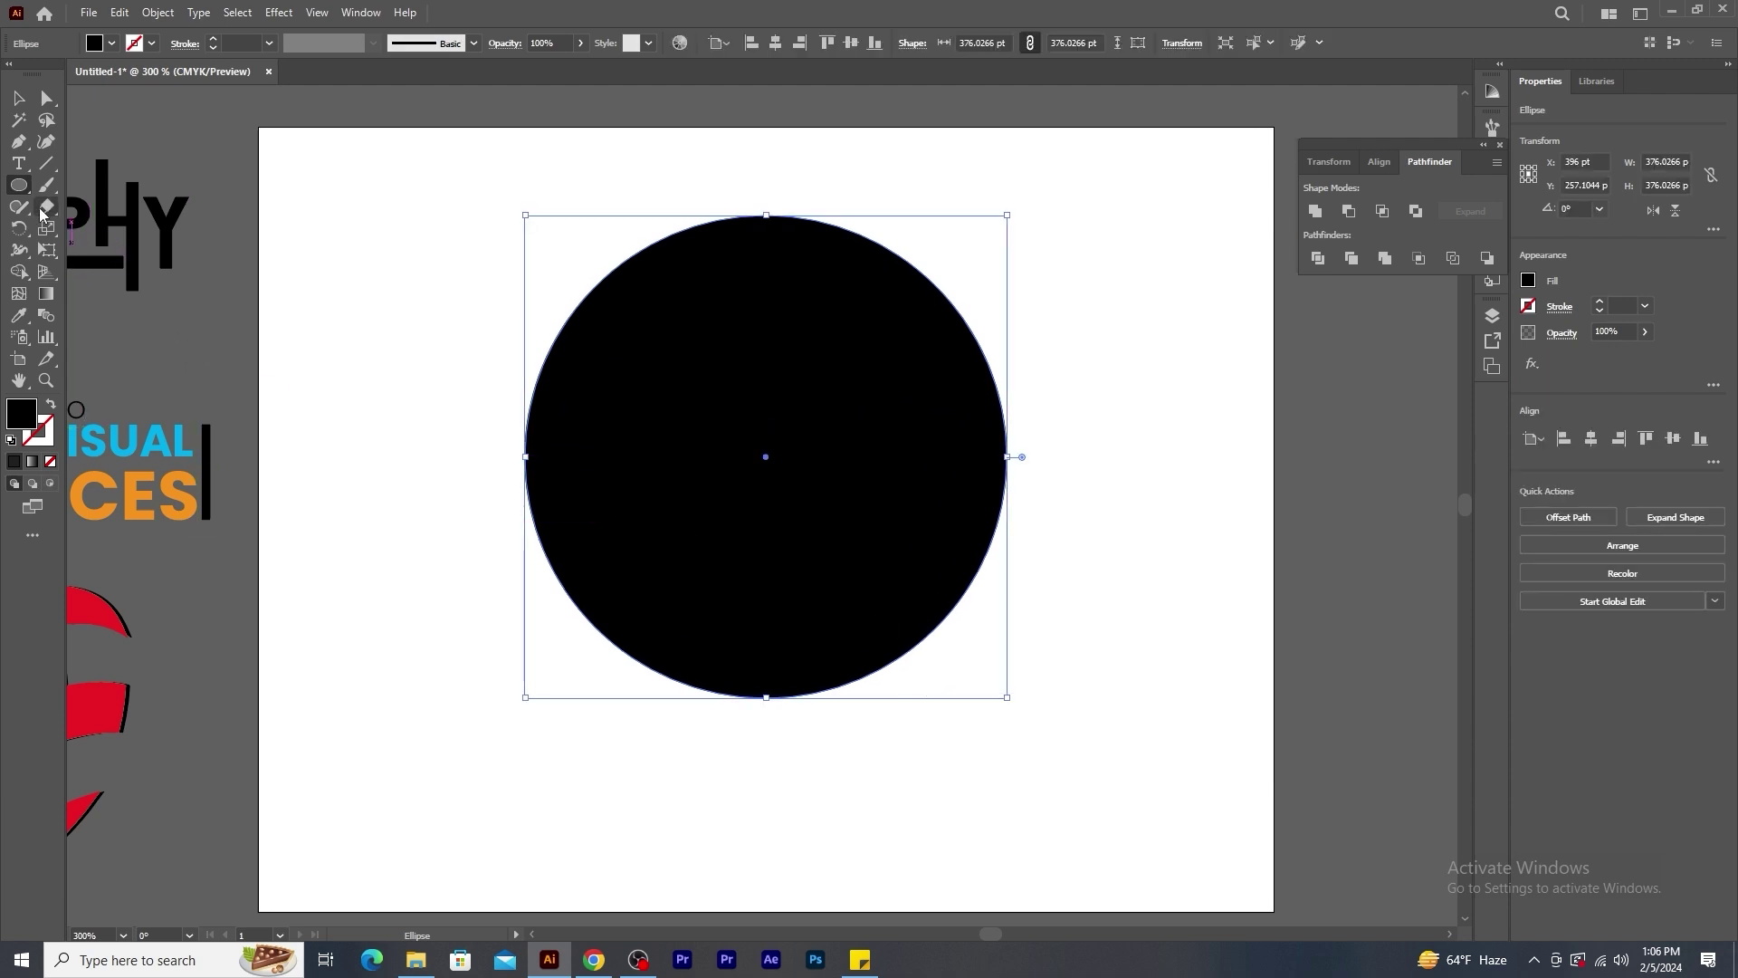
{"action": "left_click", "coordinate": [41, 211]}
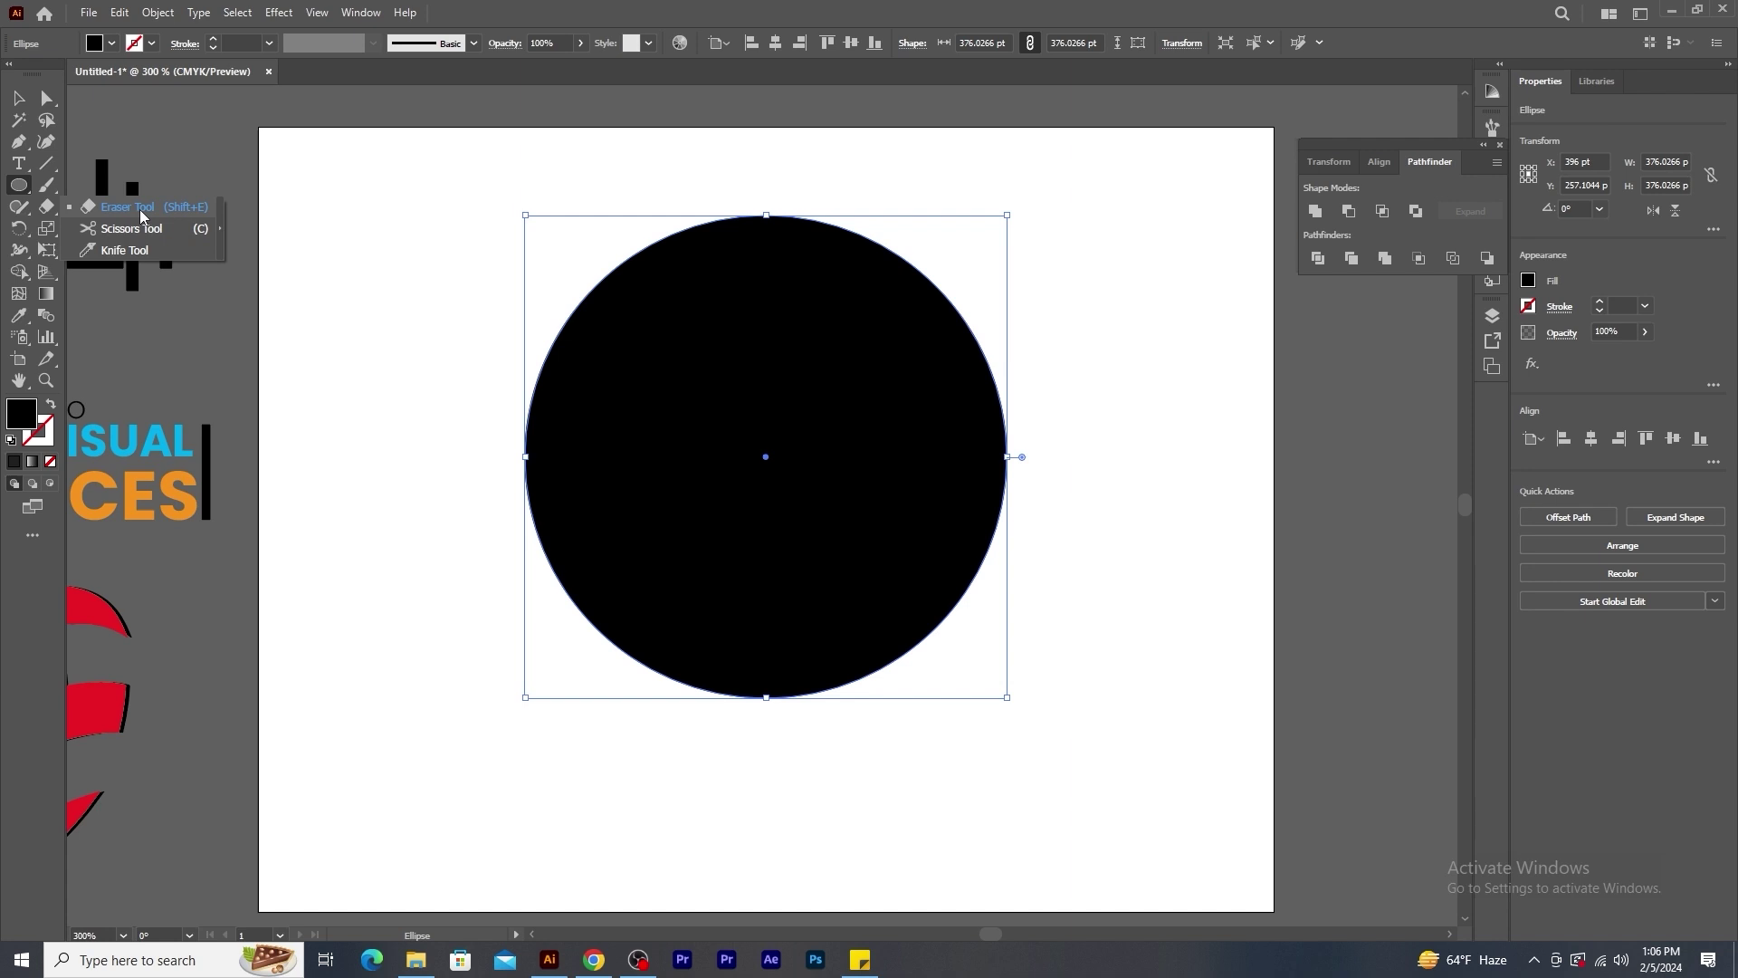
{"action": "left_click", "coordinate": [140, 213]}
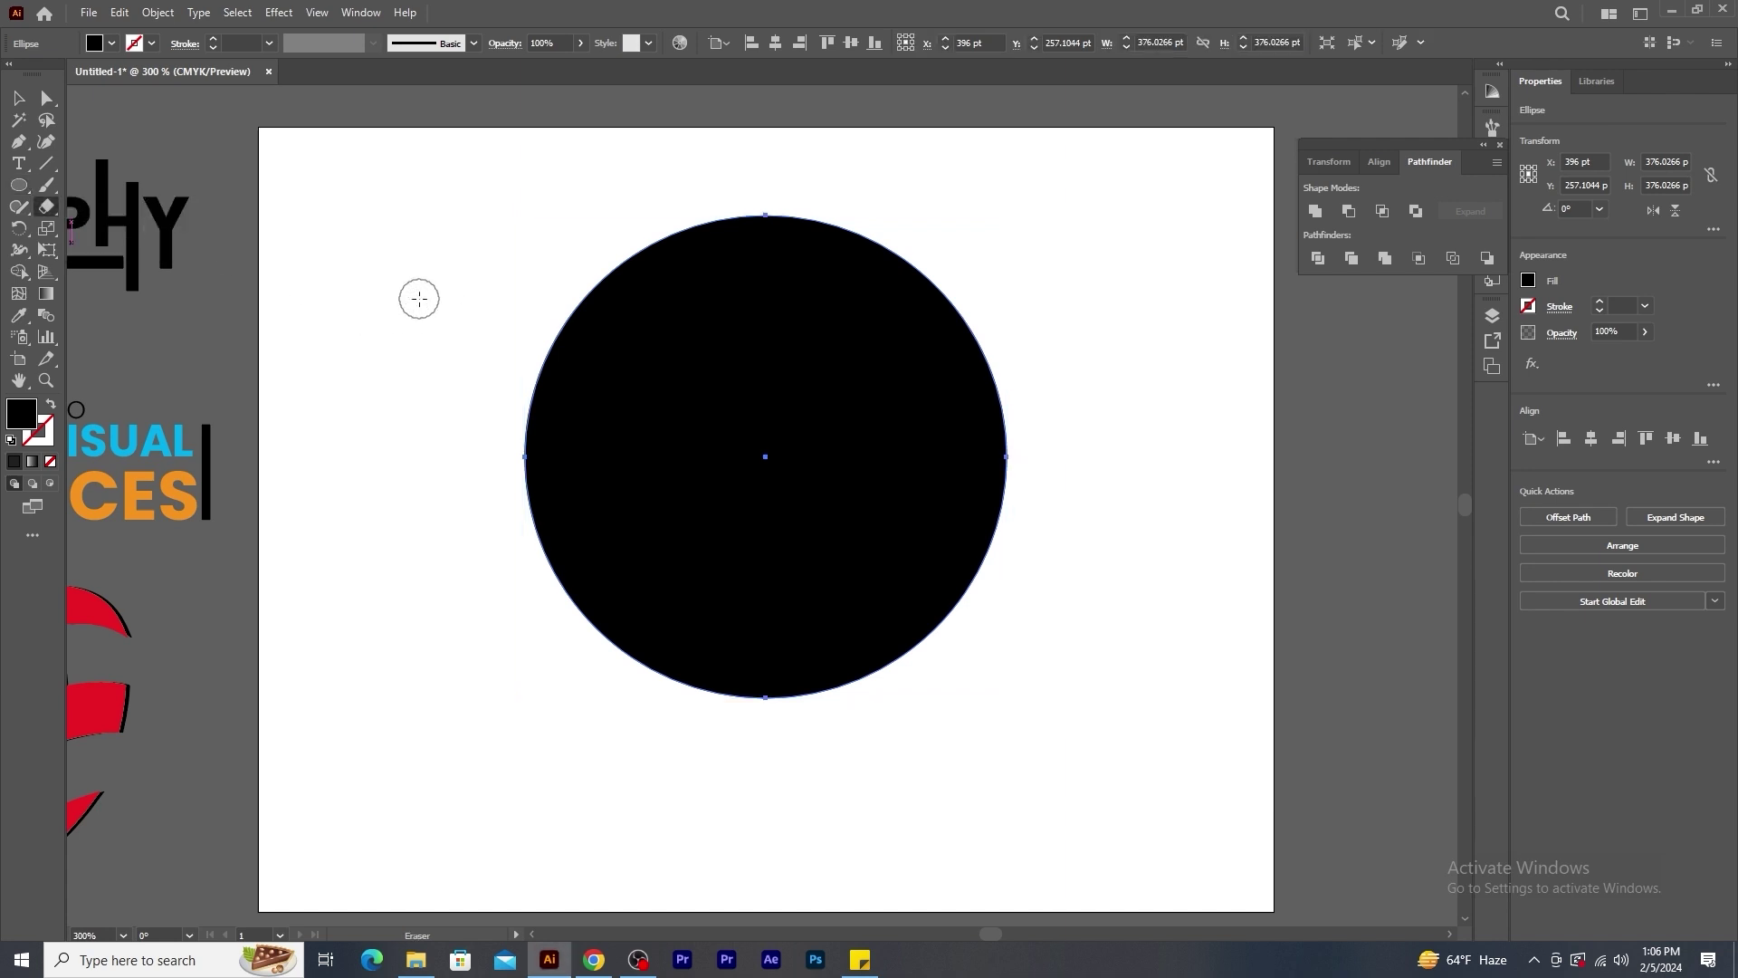
{"action": "key", "text": "bracketright"}
{"action": "key", "text": "bracketright"}
{"action": "key", "text": "bracketleft"}
{"action": "key", "text": "bracketleft"}
{"action": "key", "text": "bracketright"}
{"action": "key", "text": "bracketright"}
{"action": "key", "text": "bracketleft"}
{"action": "key", "text": "bracketleft"}
{"action": "key", "text": "bracketleft"}
{"action": "key", "text": "bracketright"}
{"action": "mouse_move", "coordinate": [473, 438]}
{"action": "left_mouse_down"}
{"action": "mouse_move", "coordinate": [664, 474]}
{"action": "mouse_move", "coordinate": [812, 431]}
{"action": "mouse_move", "coordinate": [994, 445]}
{"action": "mouse_move", "coordinate": [1122, 513]}
{"action": "left_mouse_up"}
{"action": "key", "text": "v"}
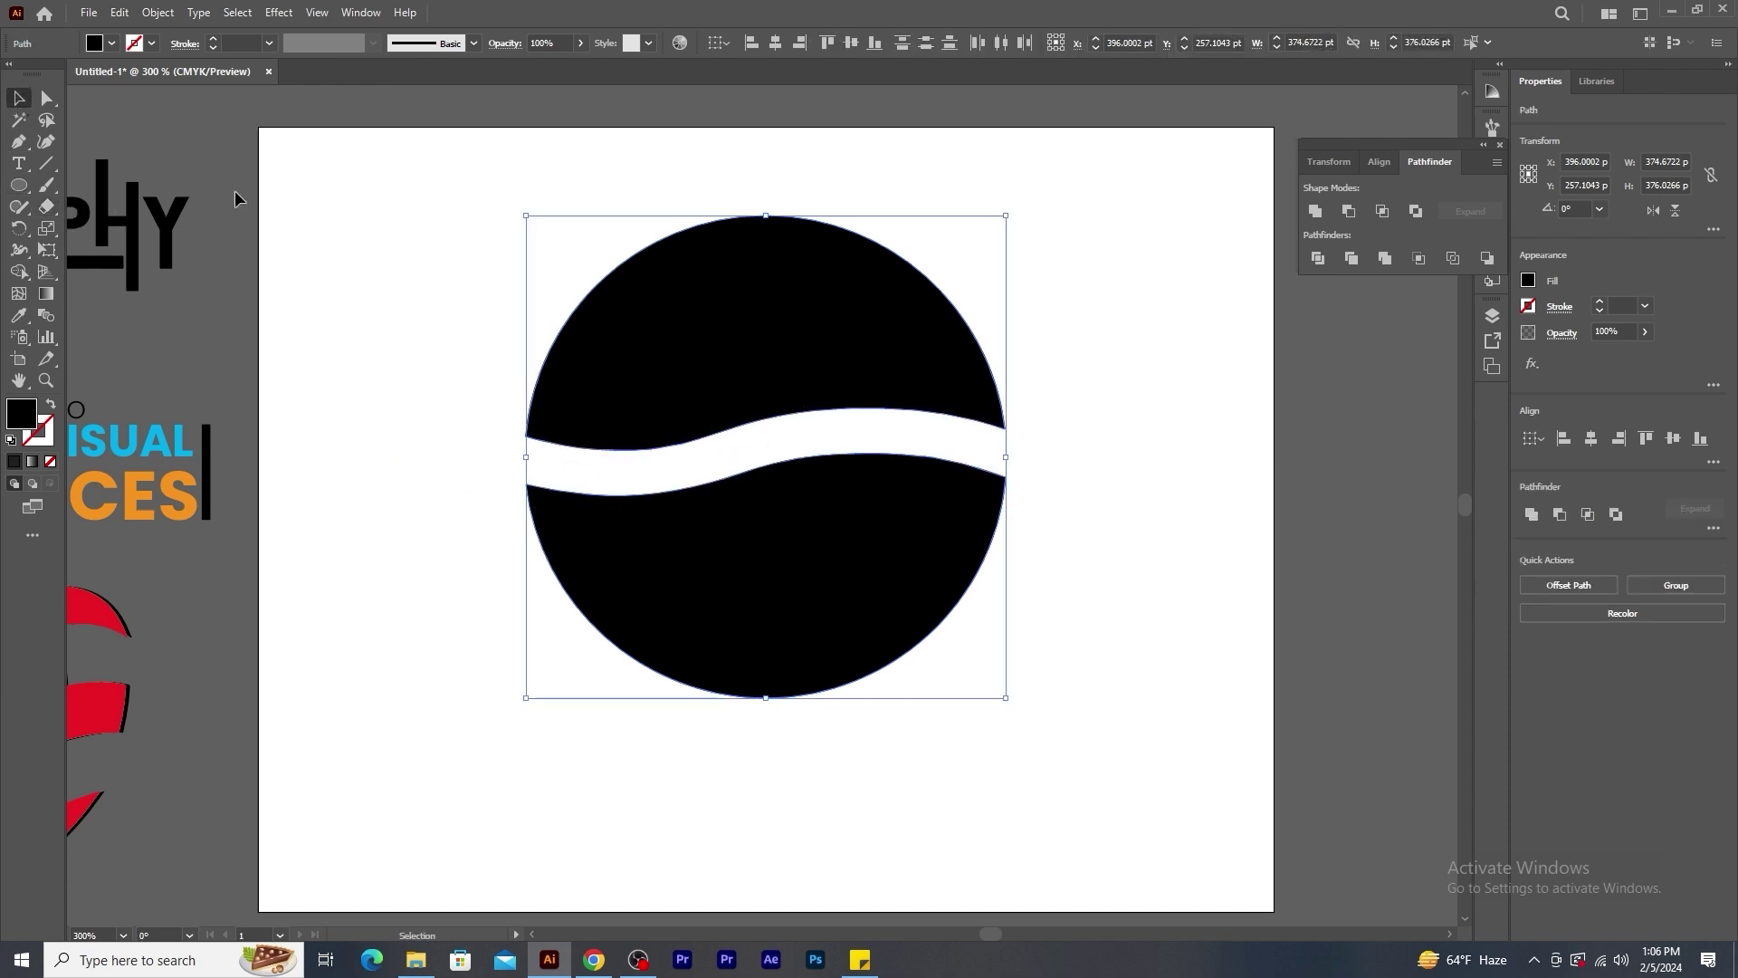
{"action": "left_click", "coordinate": [447, 199]}
{"action": "left_click_drag", "start_coordinate": [618, 304], "coordinate": [631, 246]}
{"action": "left_click_drag", "start_coordinate": [799, 552], "coordinate": [808, 669]}
{"action": "key", "text": "ctrl+z"}
{"action": "key", "text": "ctrl+z"}
{"action": "key", "text": "ctrl+z"}
{"action": "key", "text": "ctrl+z"}
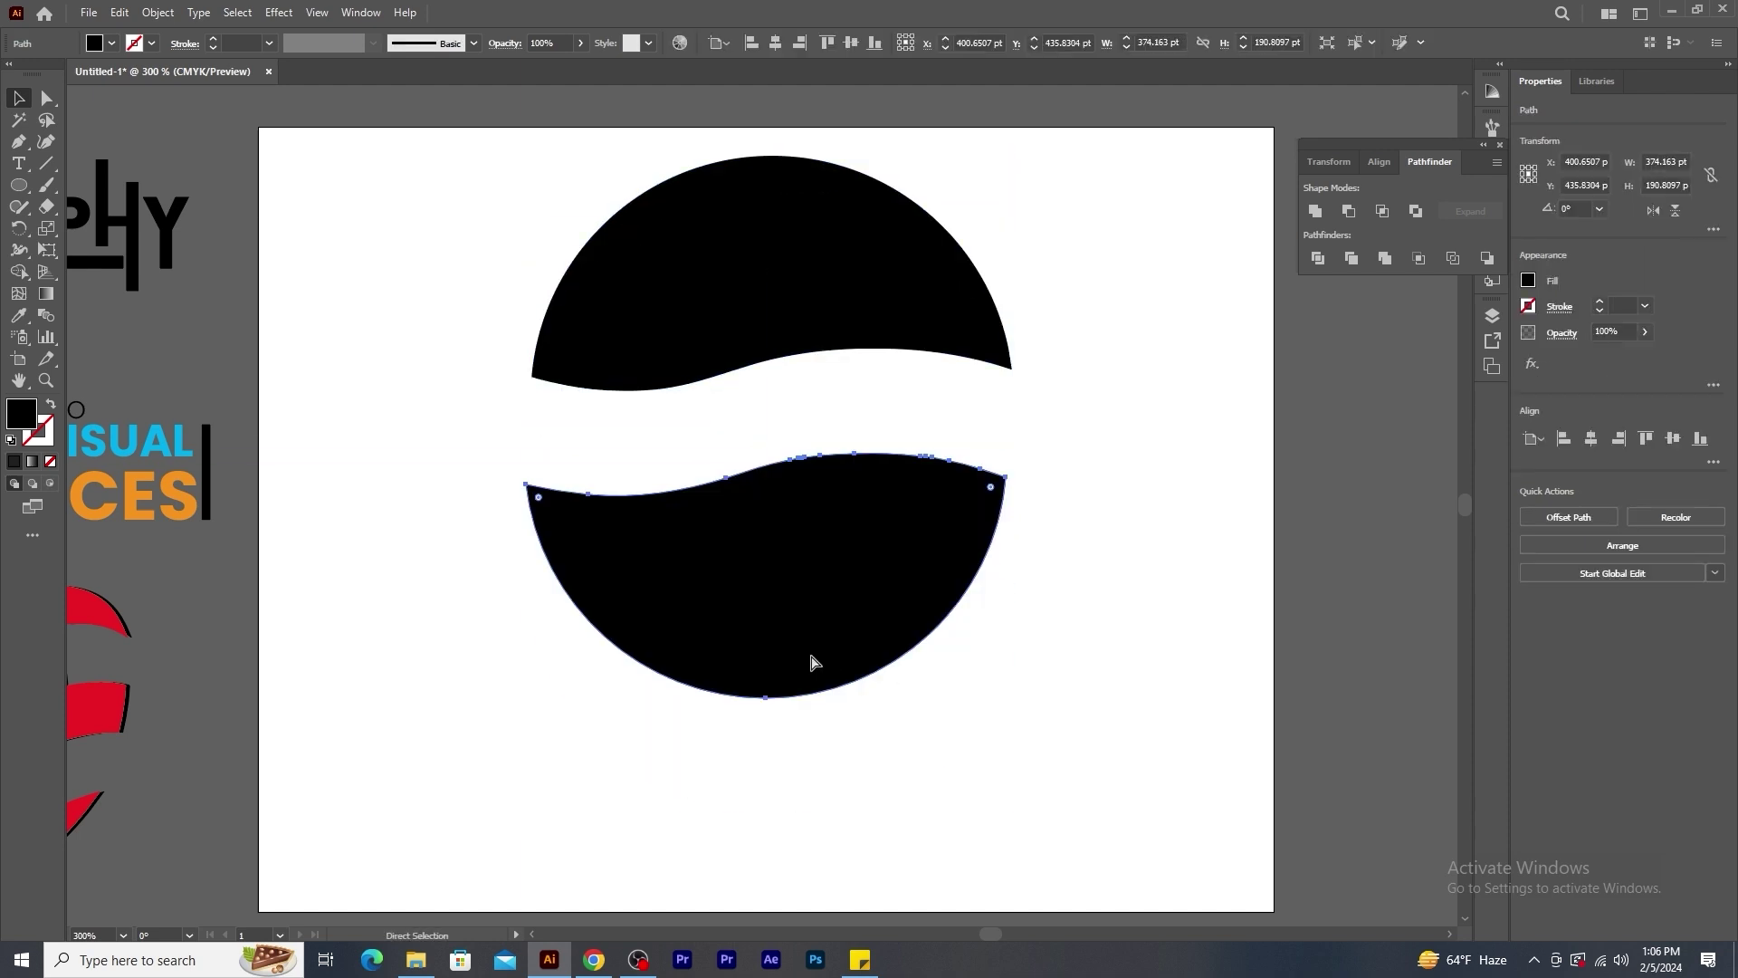
{"action": "left_click", "coordinate": [657, 521]}
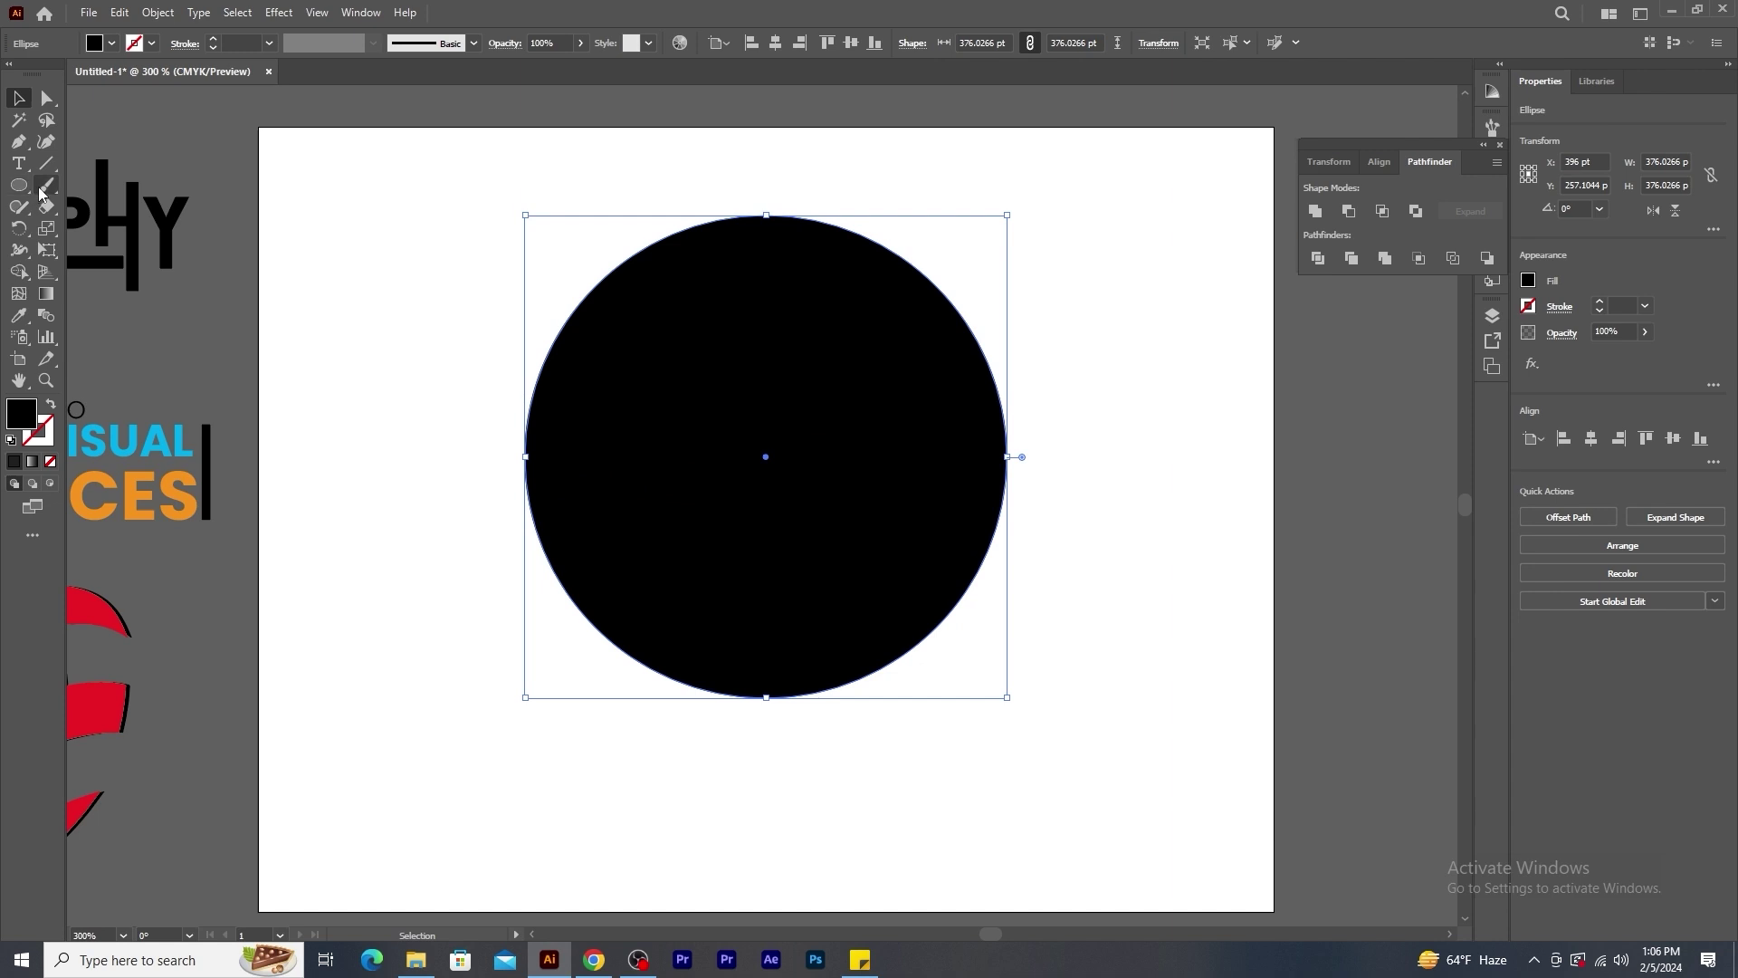
{"action": "left_click", "coordinate": [47, 206]}
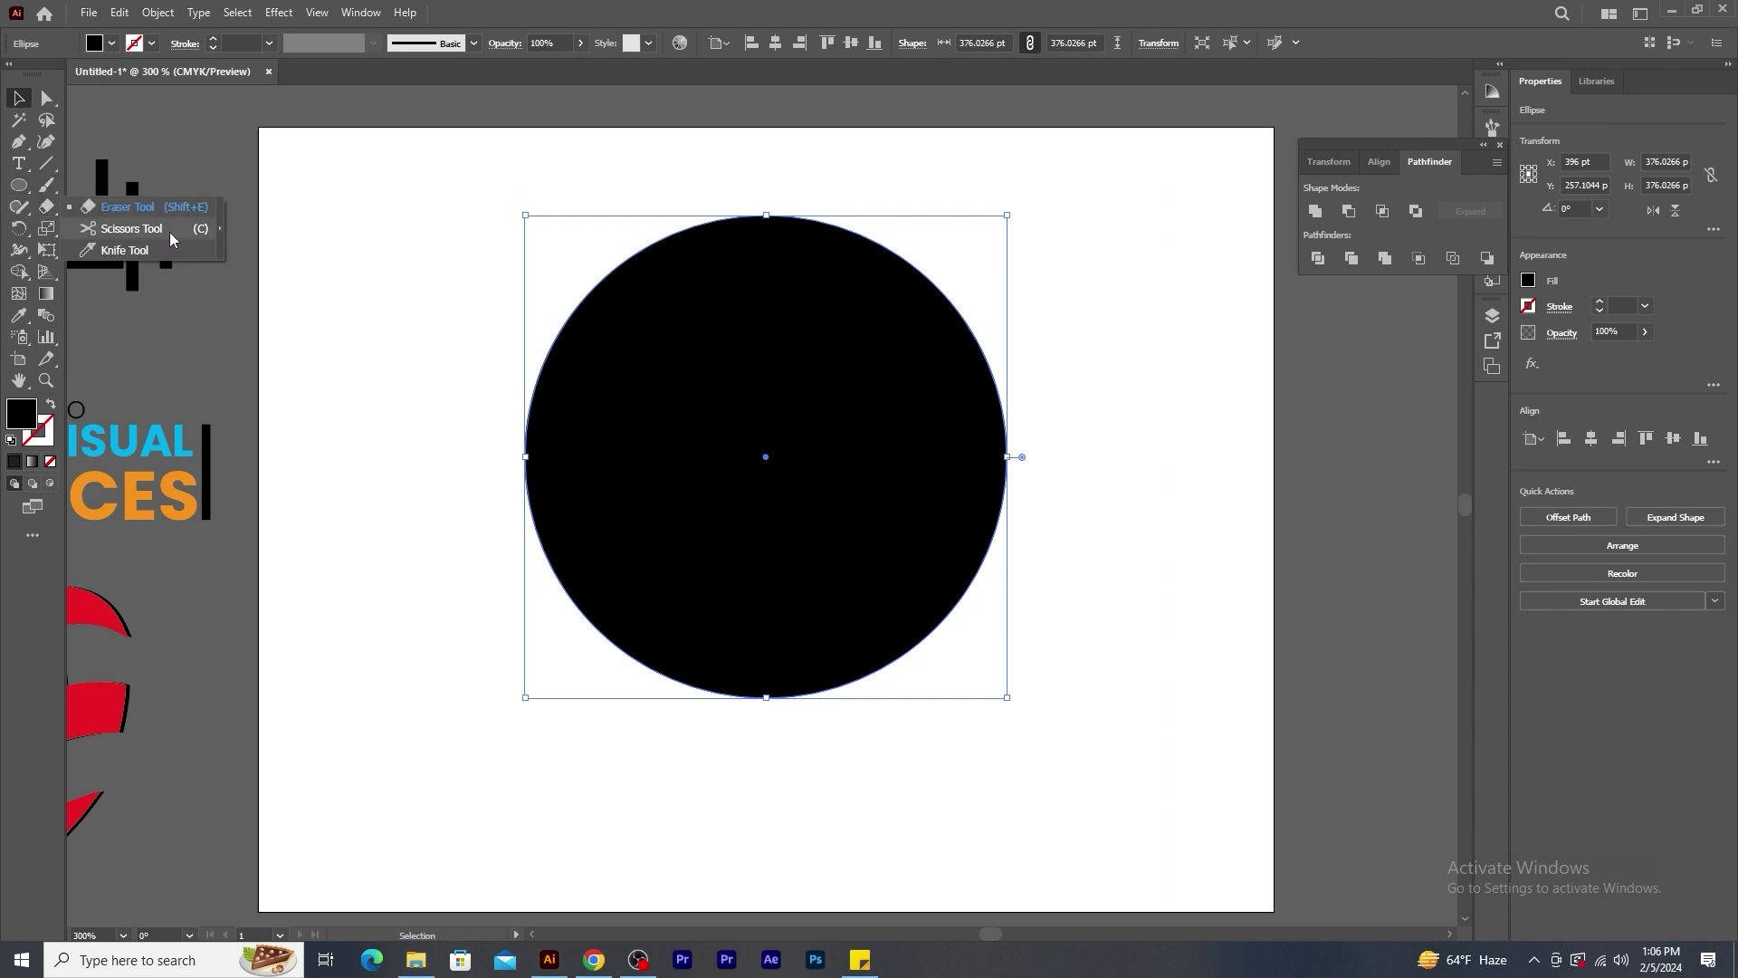
{"action": "left_click", "coordinate": [131, 228]}
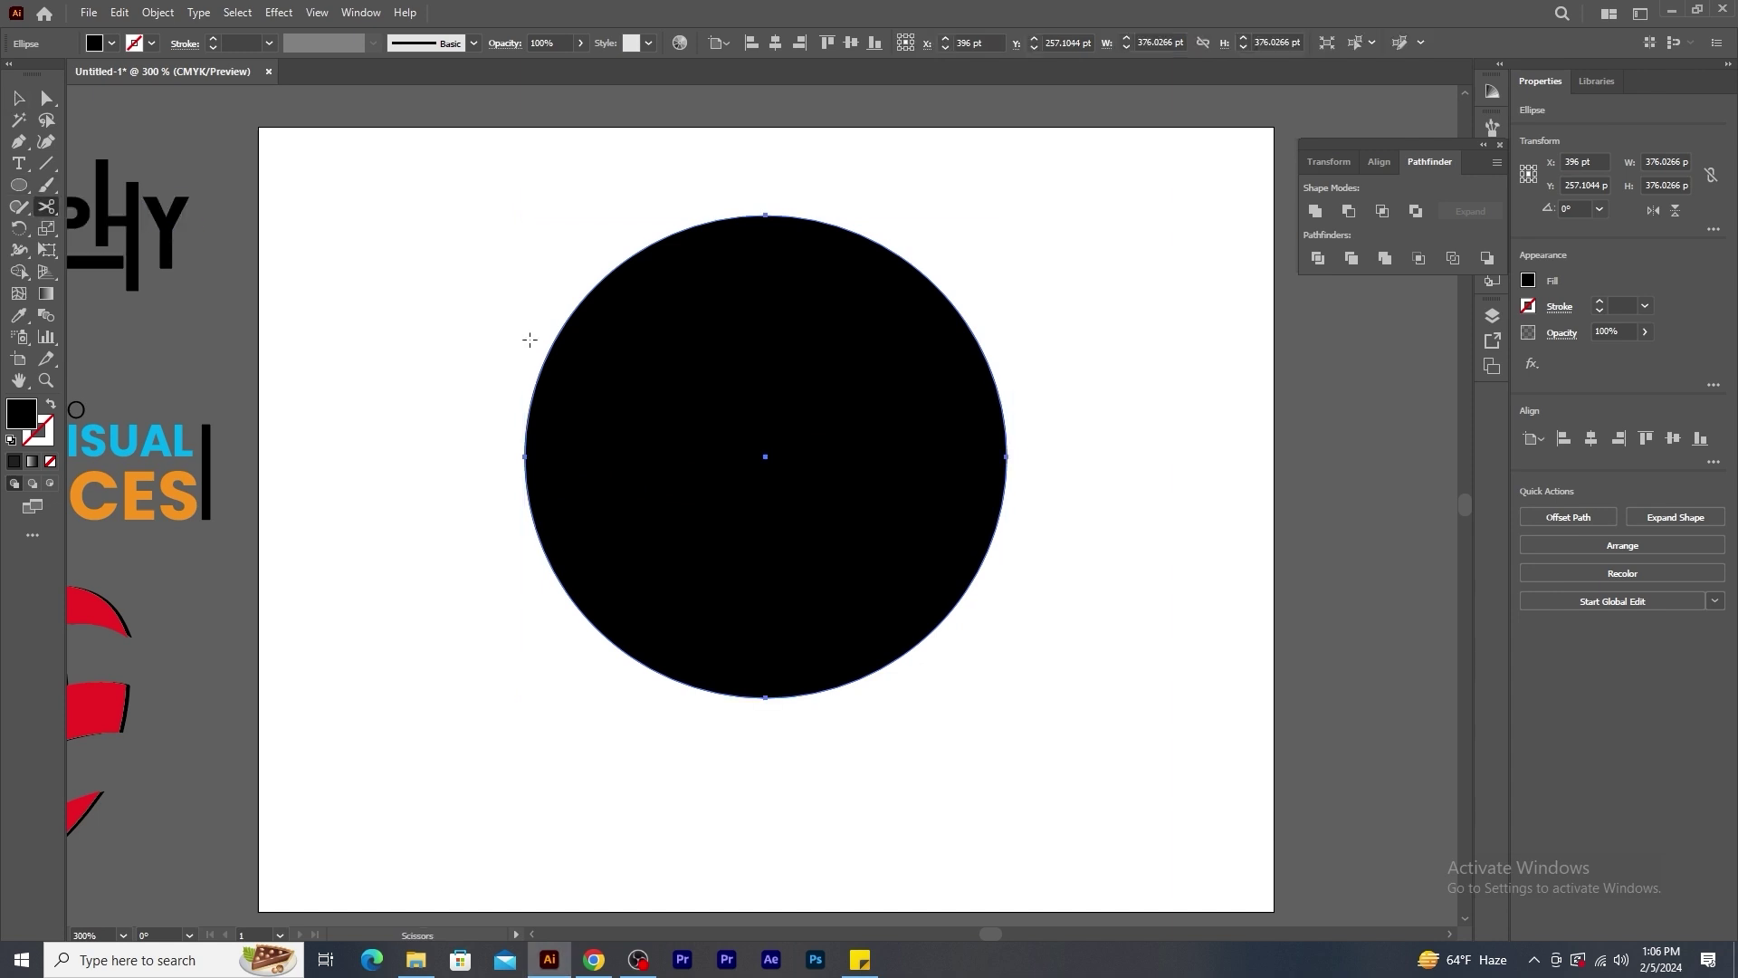
{"action": "left_click", "coordinate": [576, 310]}
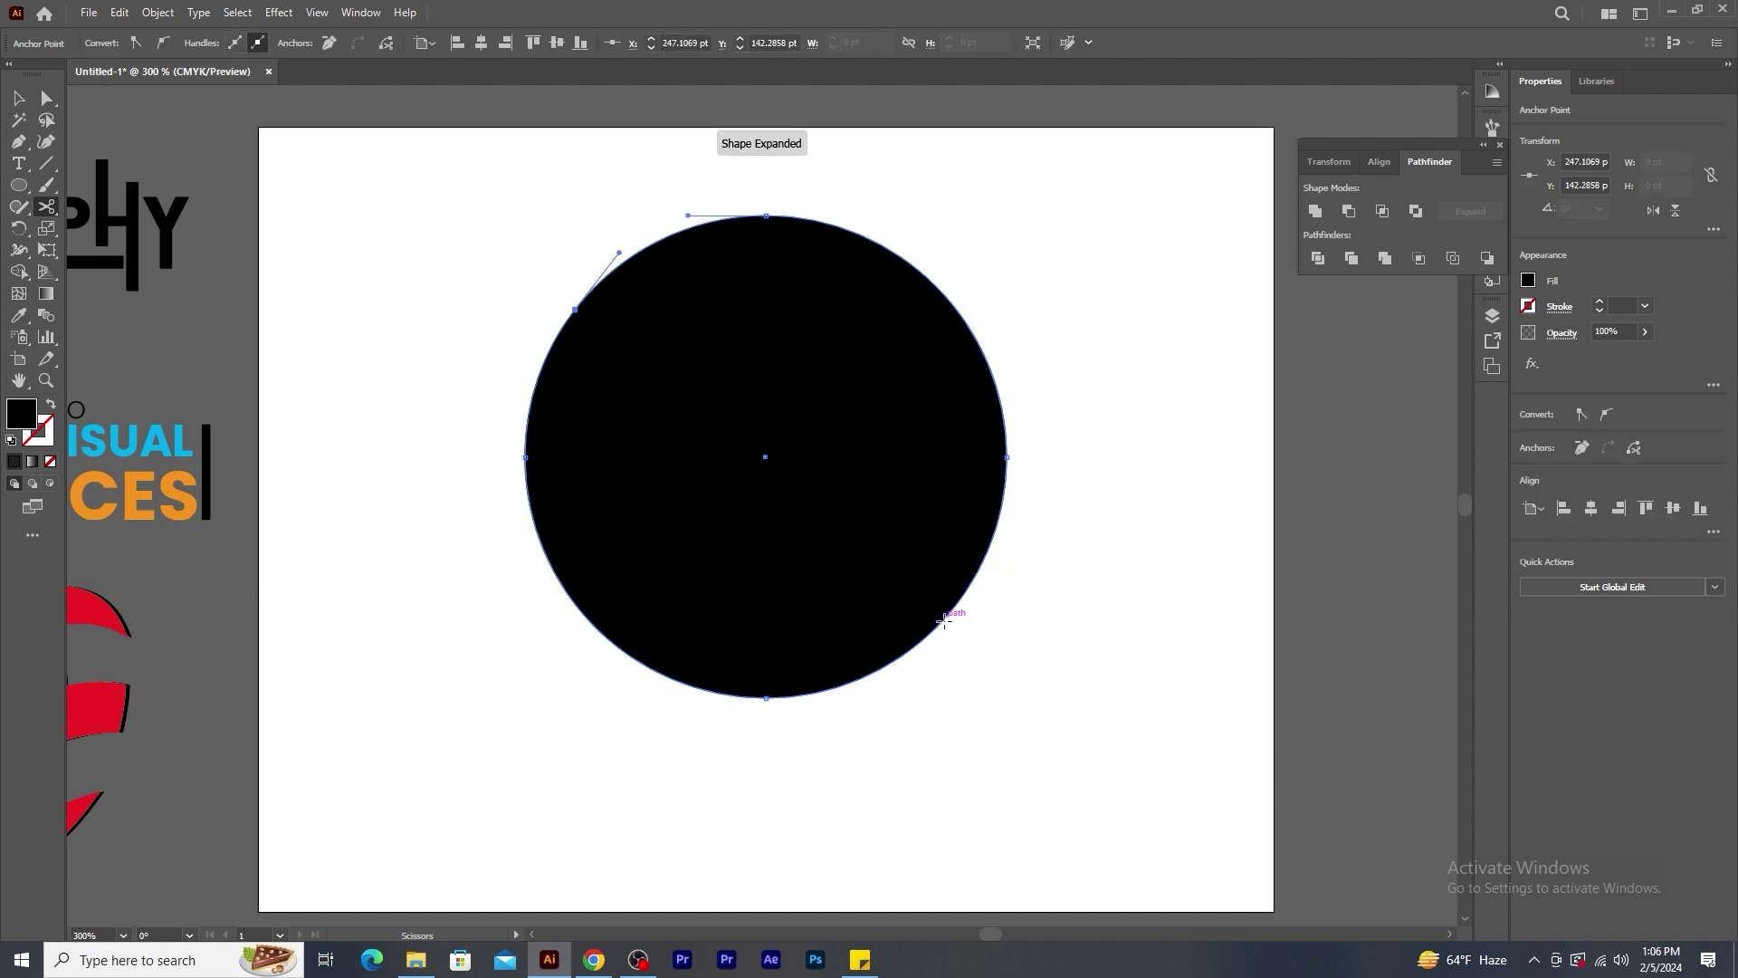
{"action": "left_click", "coordinate": [943, 621]}
{"action": "left_click", "coordinate": [18, 97]}
{"action": "left_click_drag", "start_coordinate": [751, 267], "coordinate": [827, 232]}
{"action": "left_click_drag", "start_coordinate": [644, 485], "coordinate": [561, 554]}
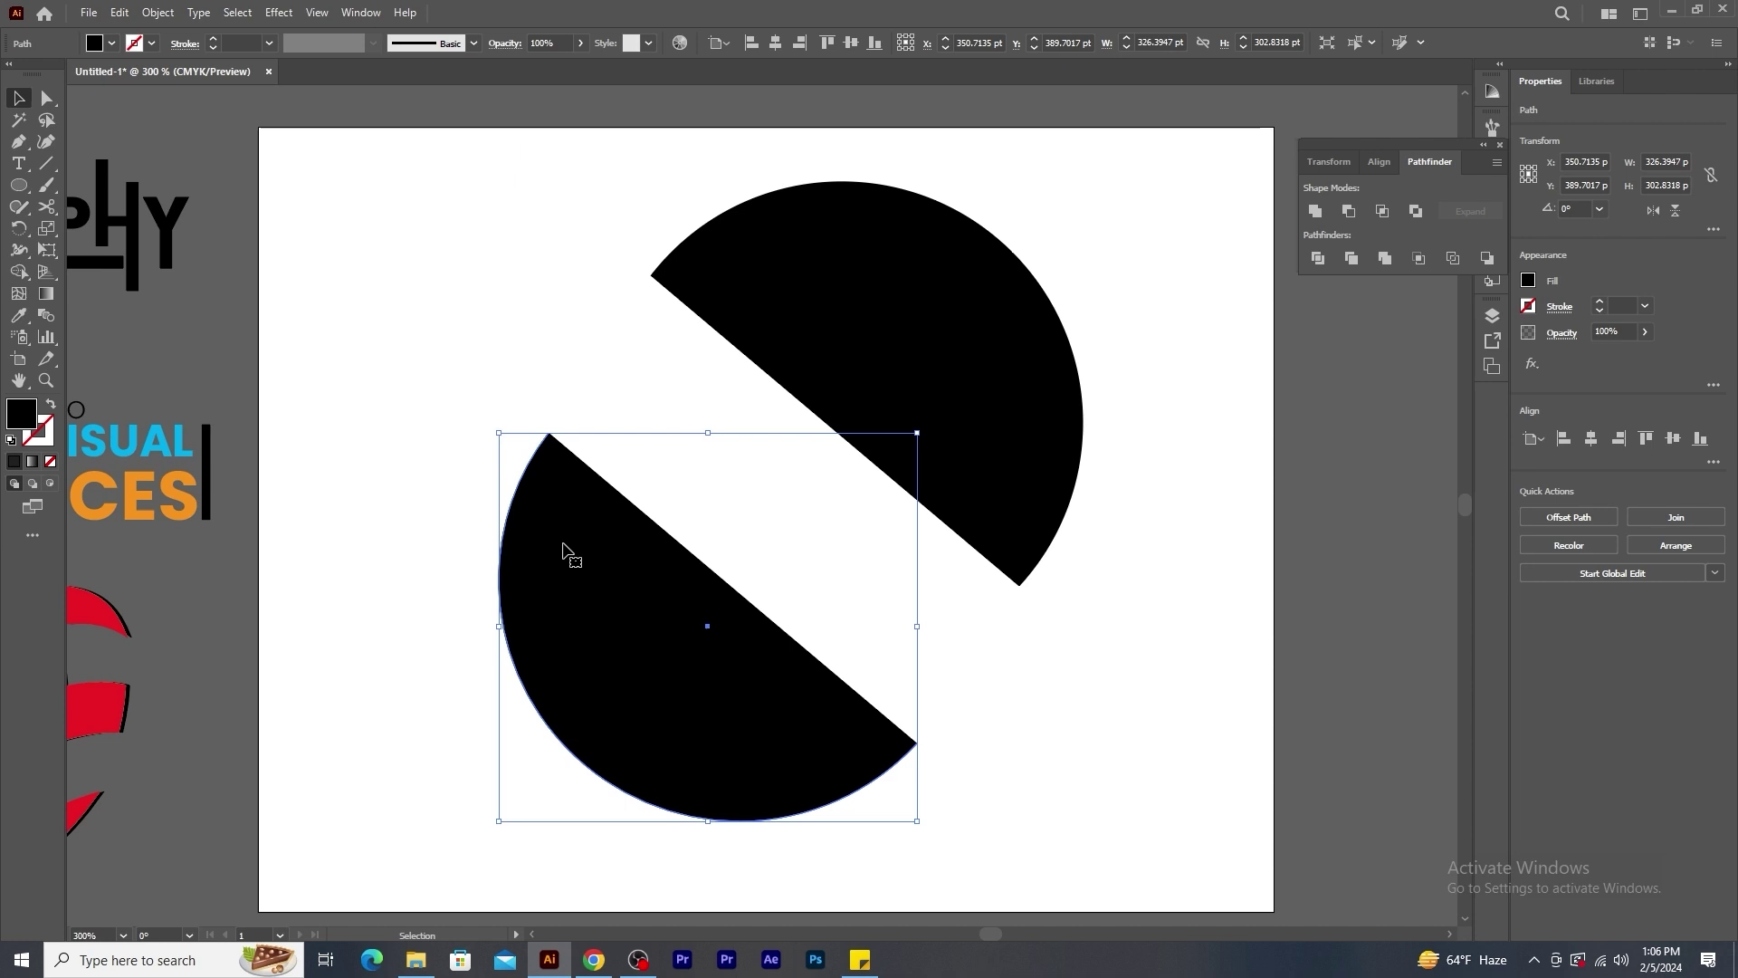
{"action": "key", "text": "ctrl+z"}
{"action": "key", "text": "ctrl+z"}
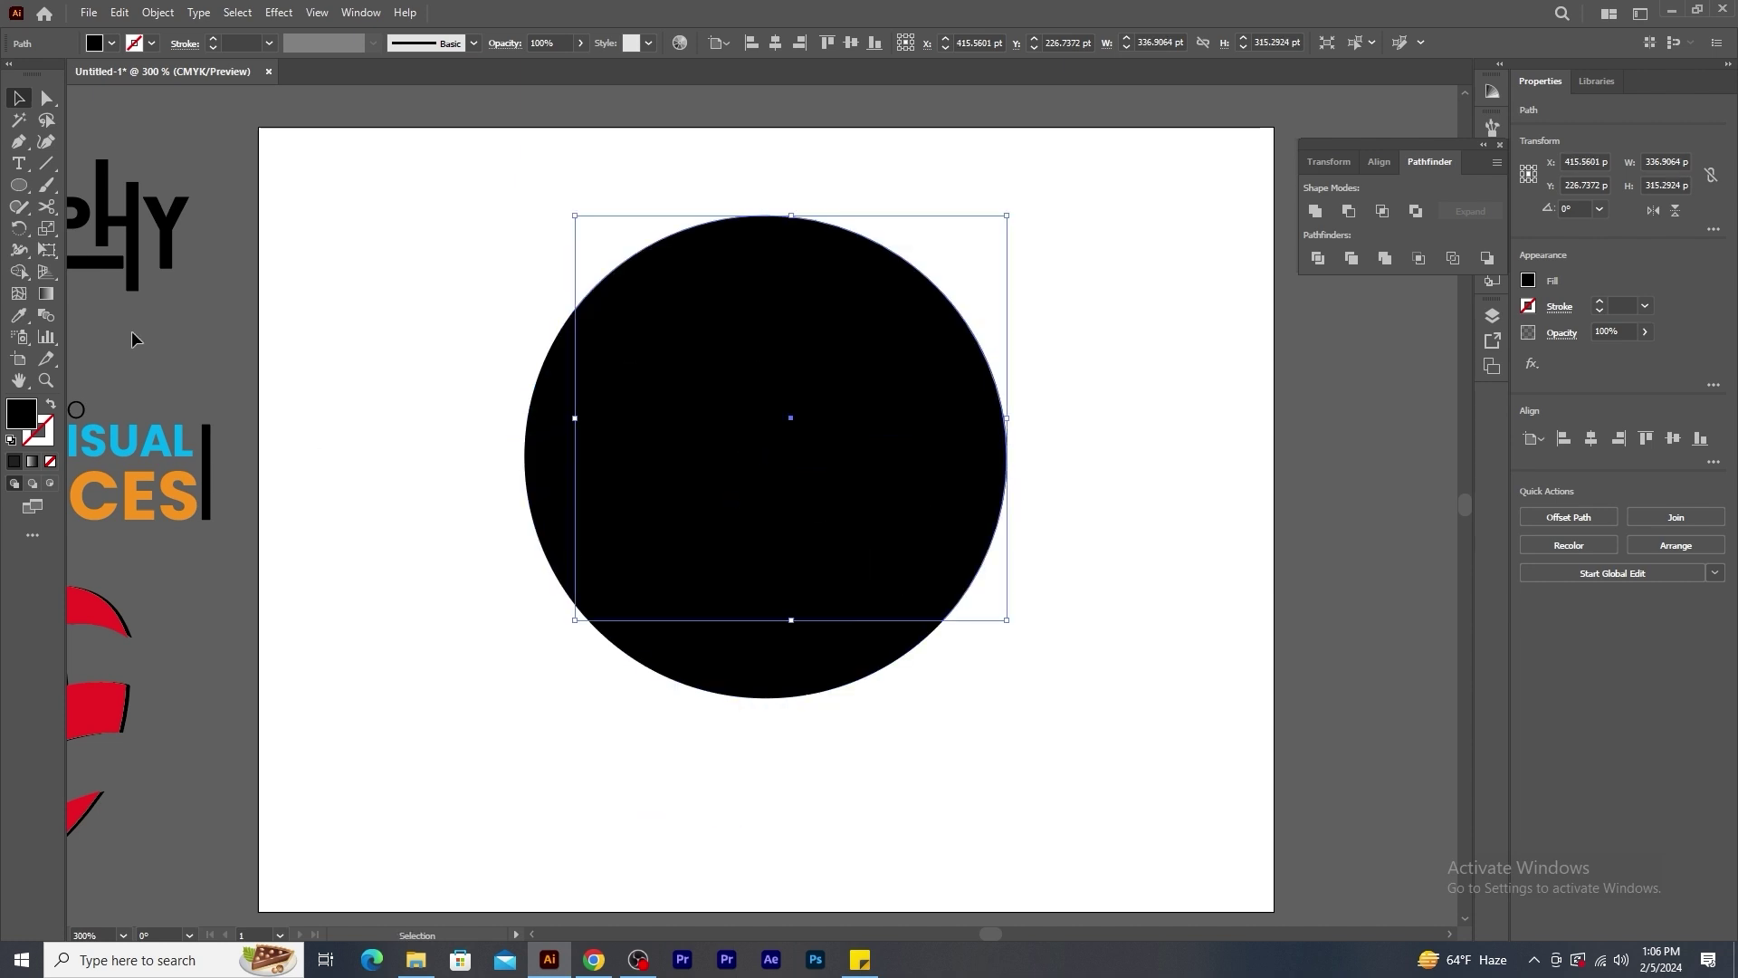
Try slicing the circle along a curve with the Knife, then undo the attempt.
{"action": "key", "text": "ctrl+z"}
{"action": "left_click_drag", "start_coordinate": [46, 207], "coordinate": [104, 253]}
{"action": "mouse_move", "coordinate": [426, 381]}
{"action": "left_mouse_down"}
{"action": "mouse_move", "coordinate": [528, 466]}
{"action": "mouse_move", "coordinate": [630, 434]}
{"action": "mouse_move", "coordinate": [819, 417]}
{"action": "mouse_move", "coordinate": [932, 511]}
{"action": "mouse_move", "coordinate": [1161, 503]}
{"action": "left_mouse_up"}
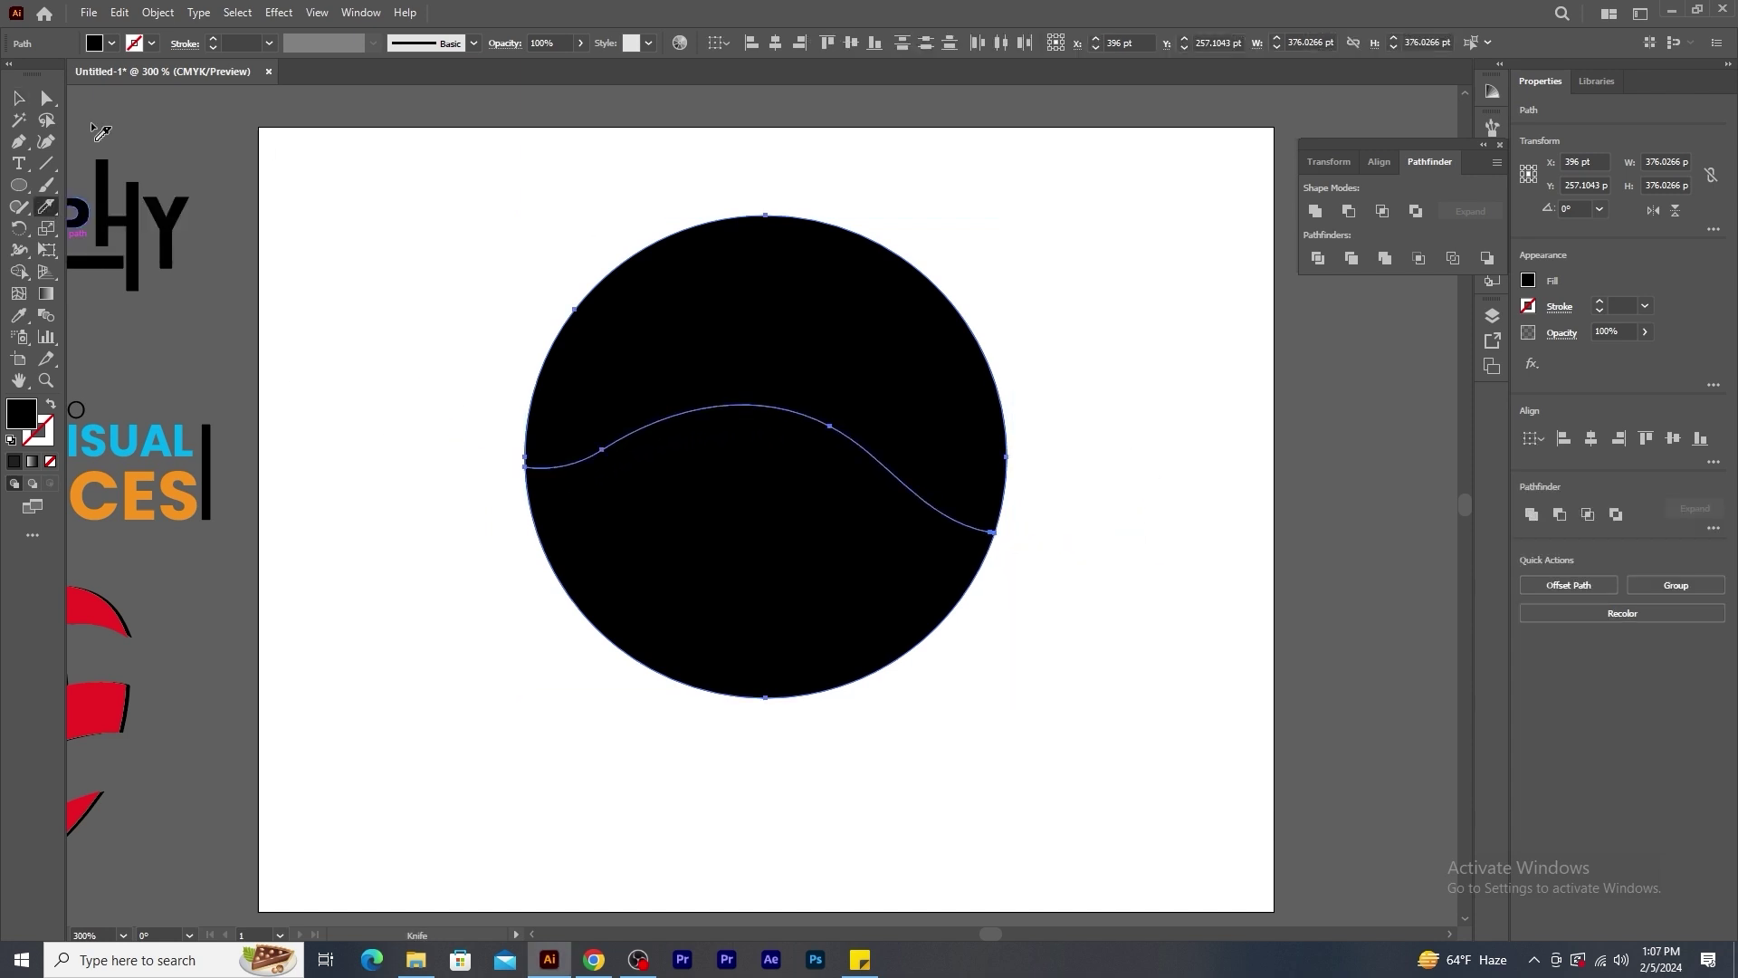
{"action": "left_click", "coordinate": [19, 99]}
{"action": "left_click", "coordinate": [388, 194]}
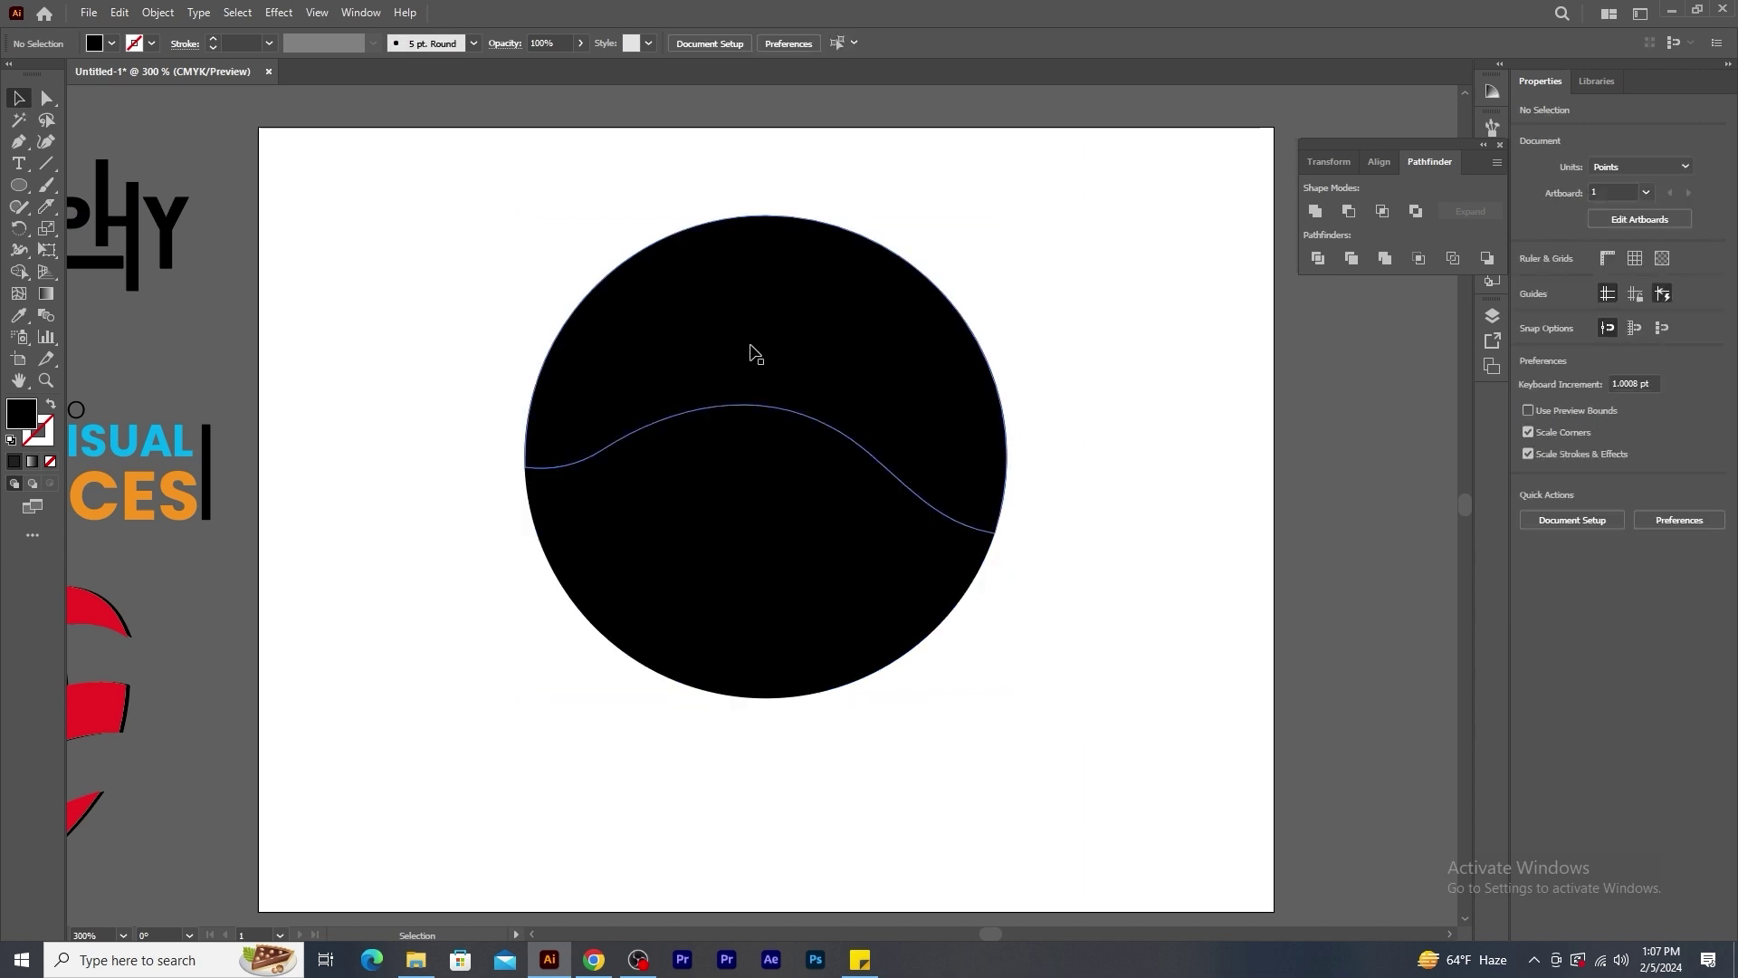
{"action": "left_click_drag", "start_coordinate": [754, 350], "coordinate": [754, 319]}
{"action": "mouse_move", "coordinate": [725, 590]}
{"action": "left_mouse_down"}
{"action": "mouse_move", "coordinate": [718, 652]}
{"action": "mouse_move", "coordinate": [728, 589]}
{"action": "left_mouse_up"}
{"action": "left_click", "coordinate": [1037, 793]}
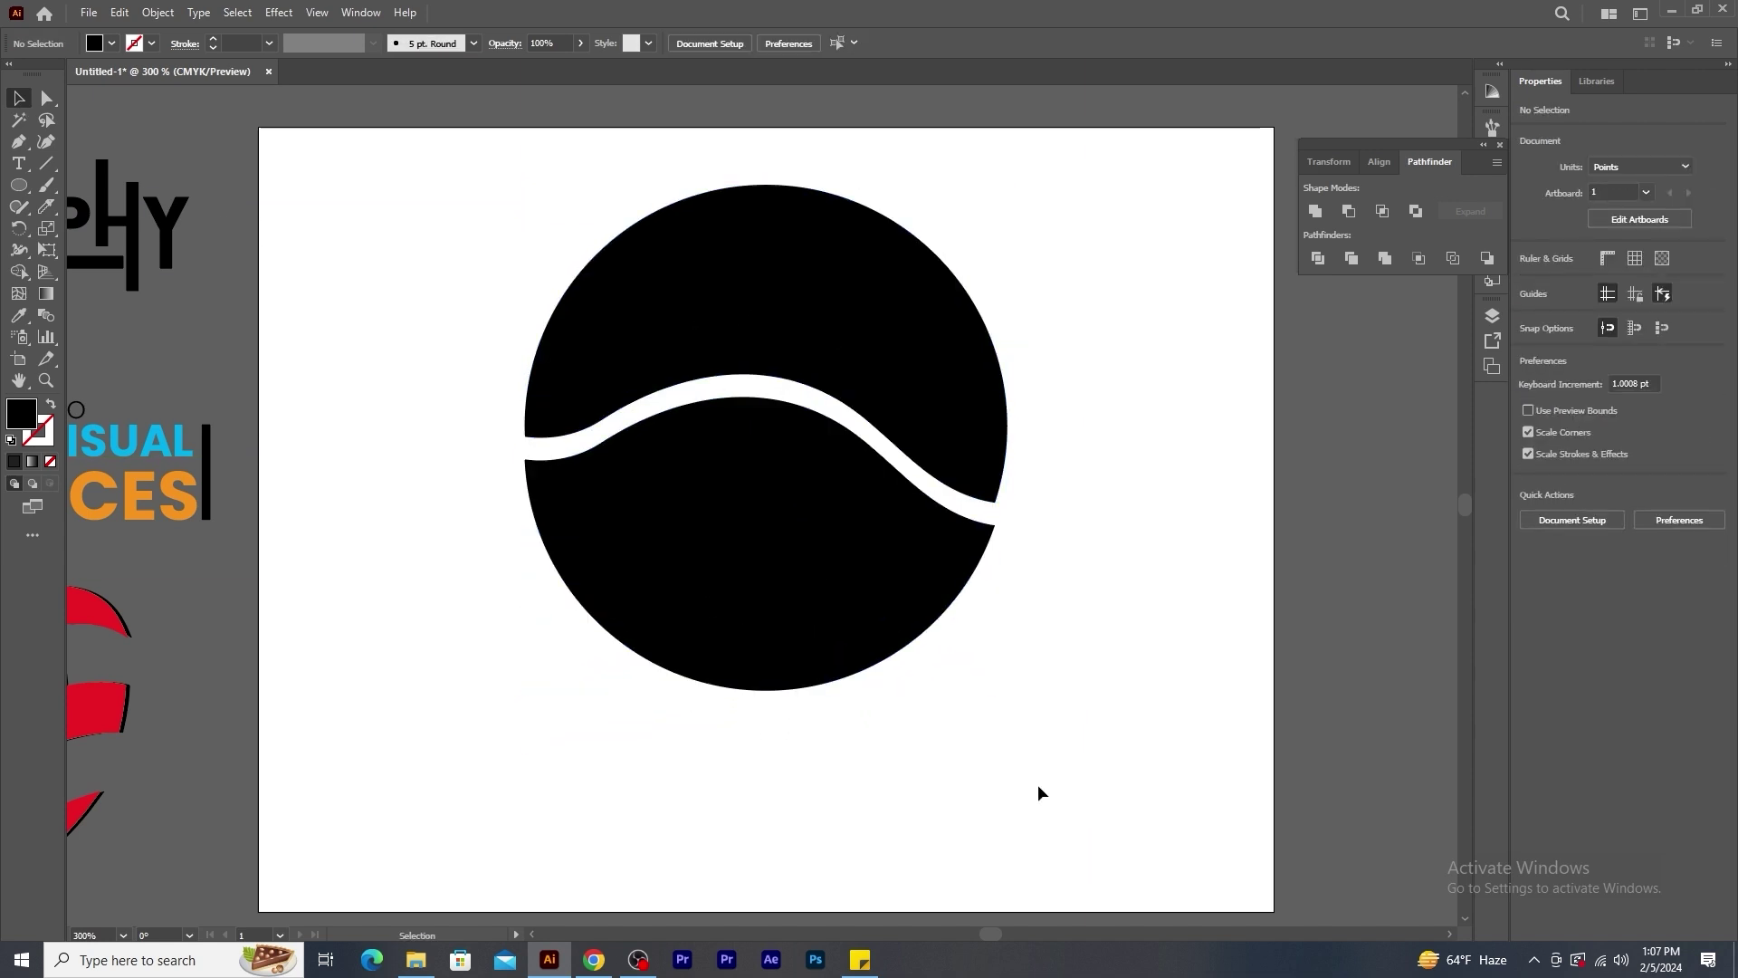
{"action": "key", "text": "a"}
{"action": "key", "text": "ctrl+z"}
{"action": "key", "text": "ctrl+z"}
{"action": "key", "text": "ctrl+z"}
{"action": "key", "text": "v"}
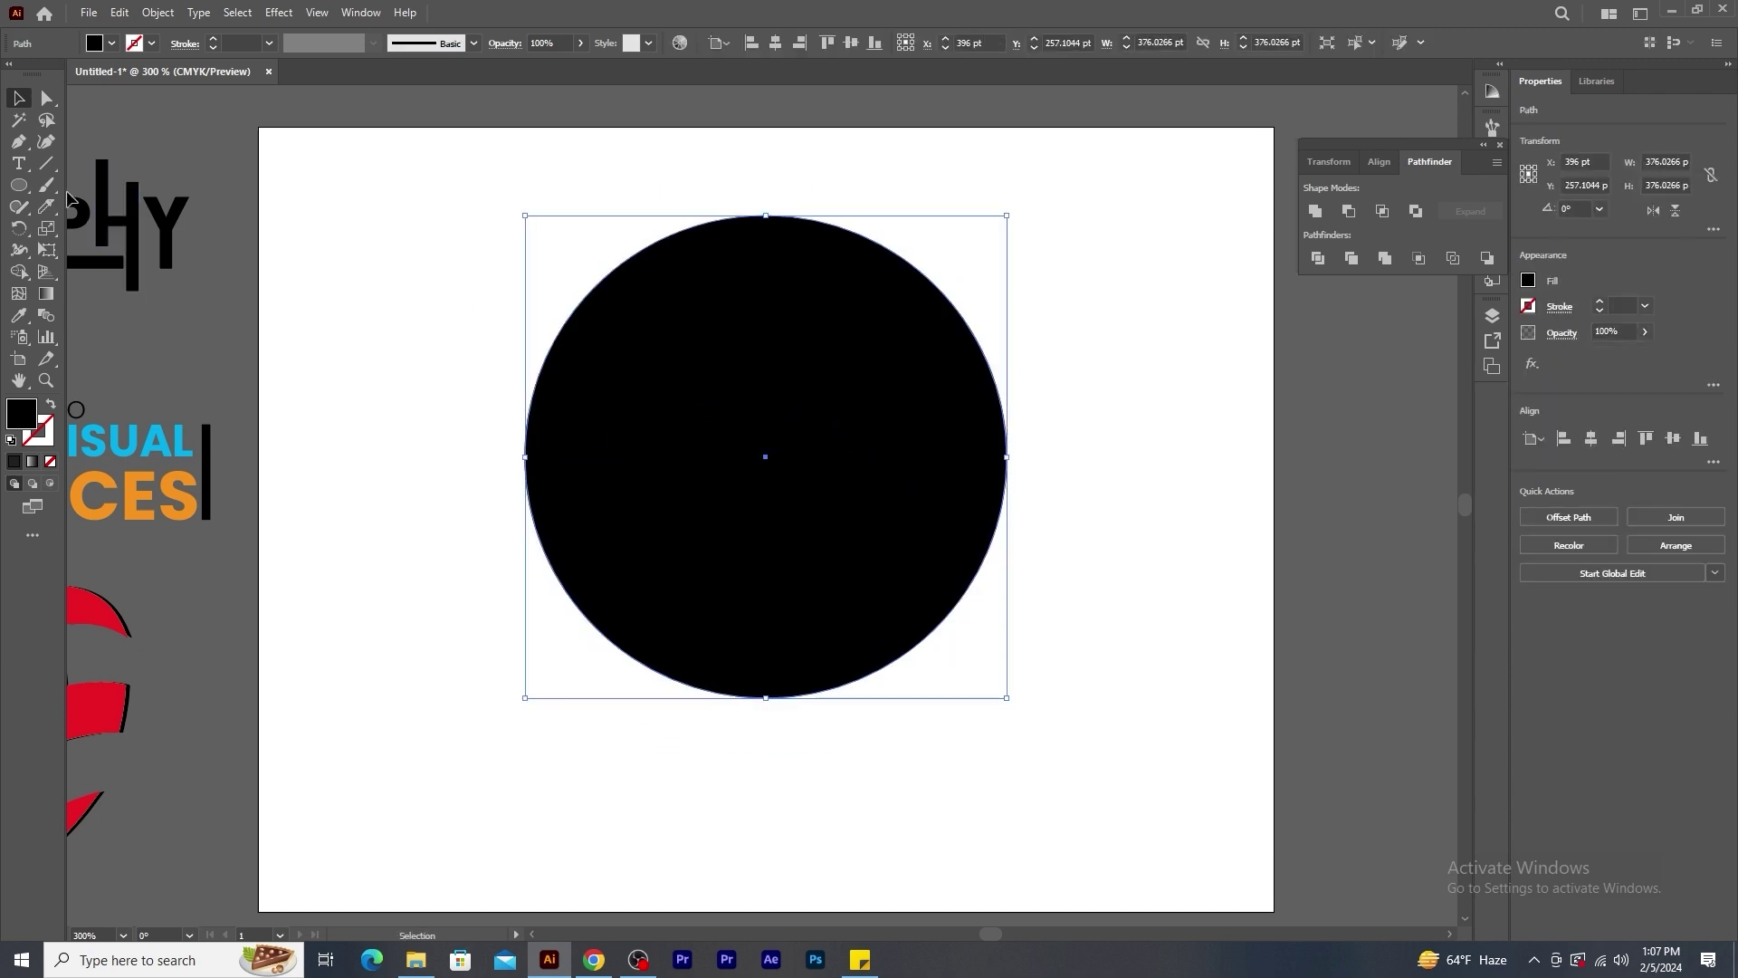
Erase a wavy band across the middle of the black circle with the Eraser.
{"action": "left_click", "coordinate": [47, 206]}
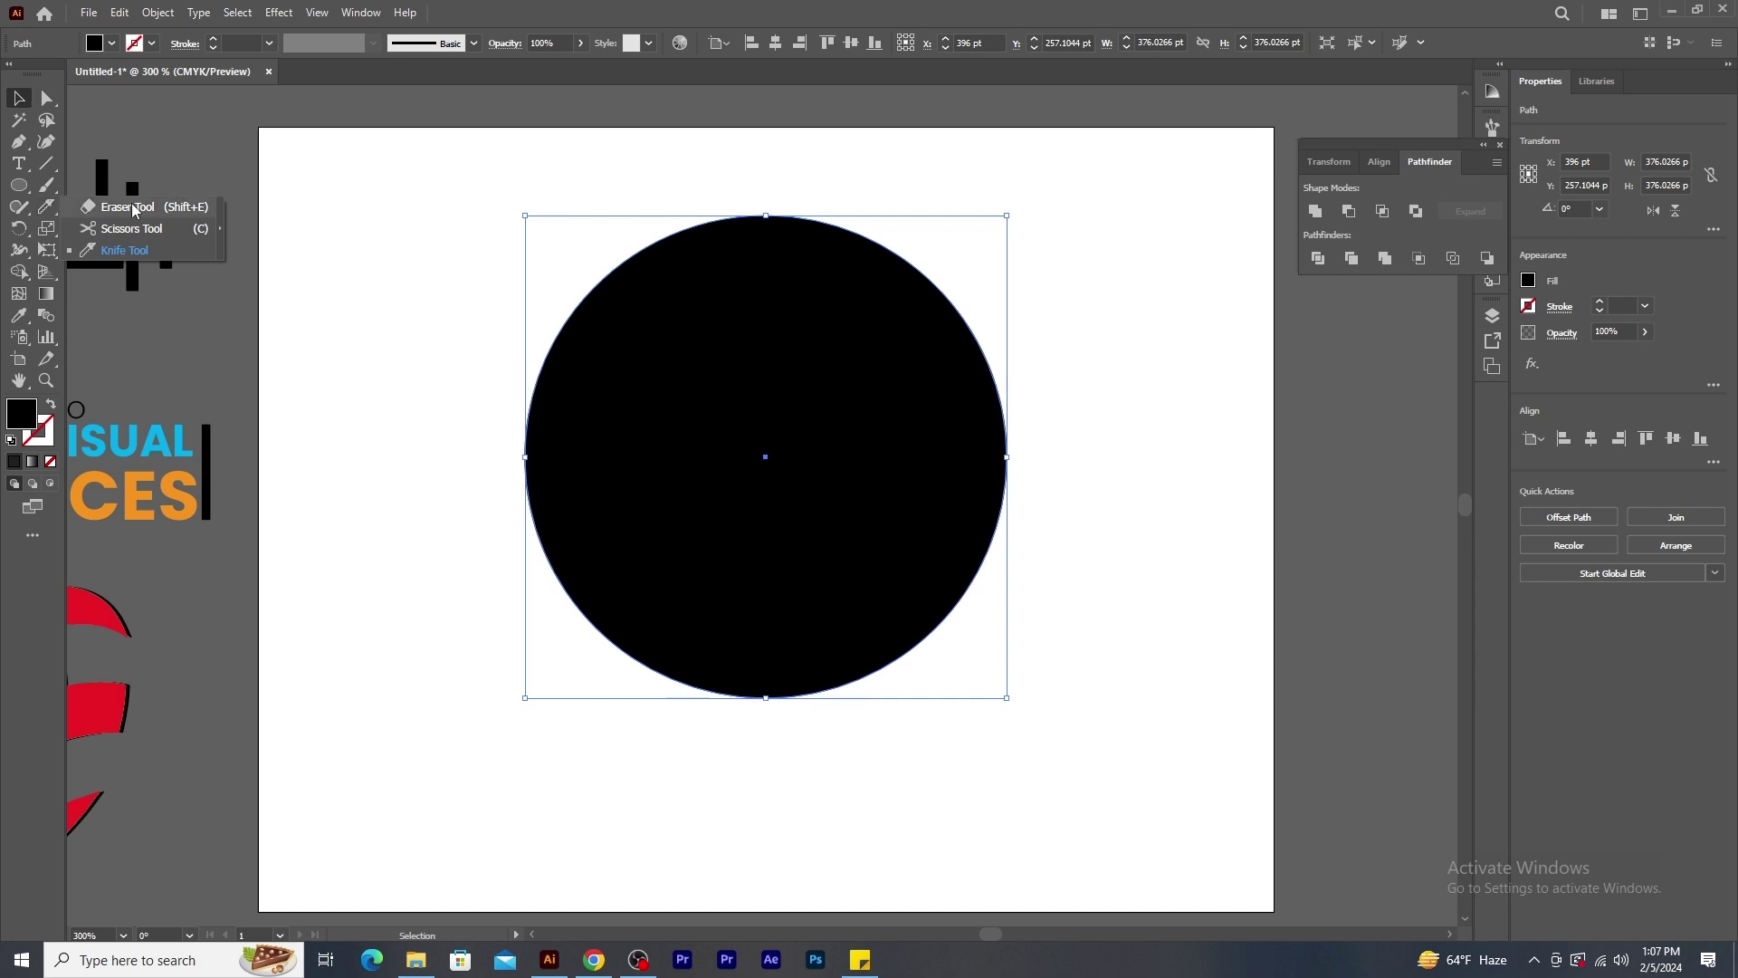
{"action": "left_click", "coordinate": [132, 207]}
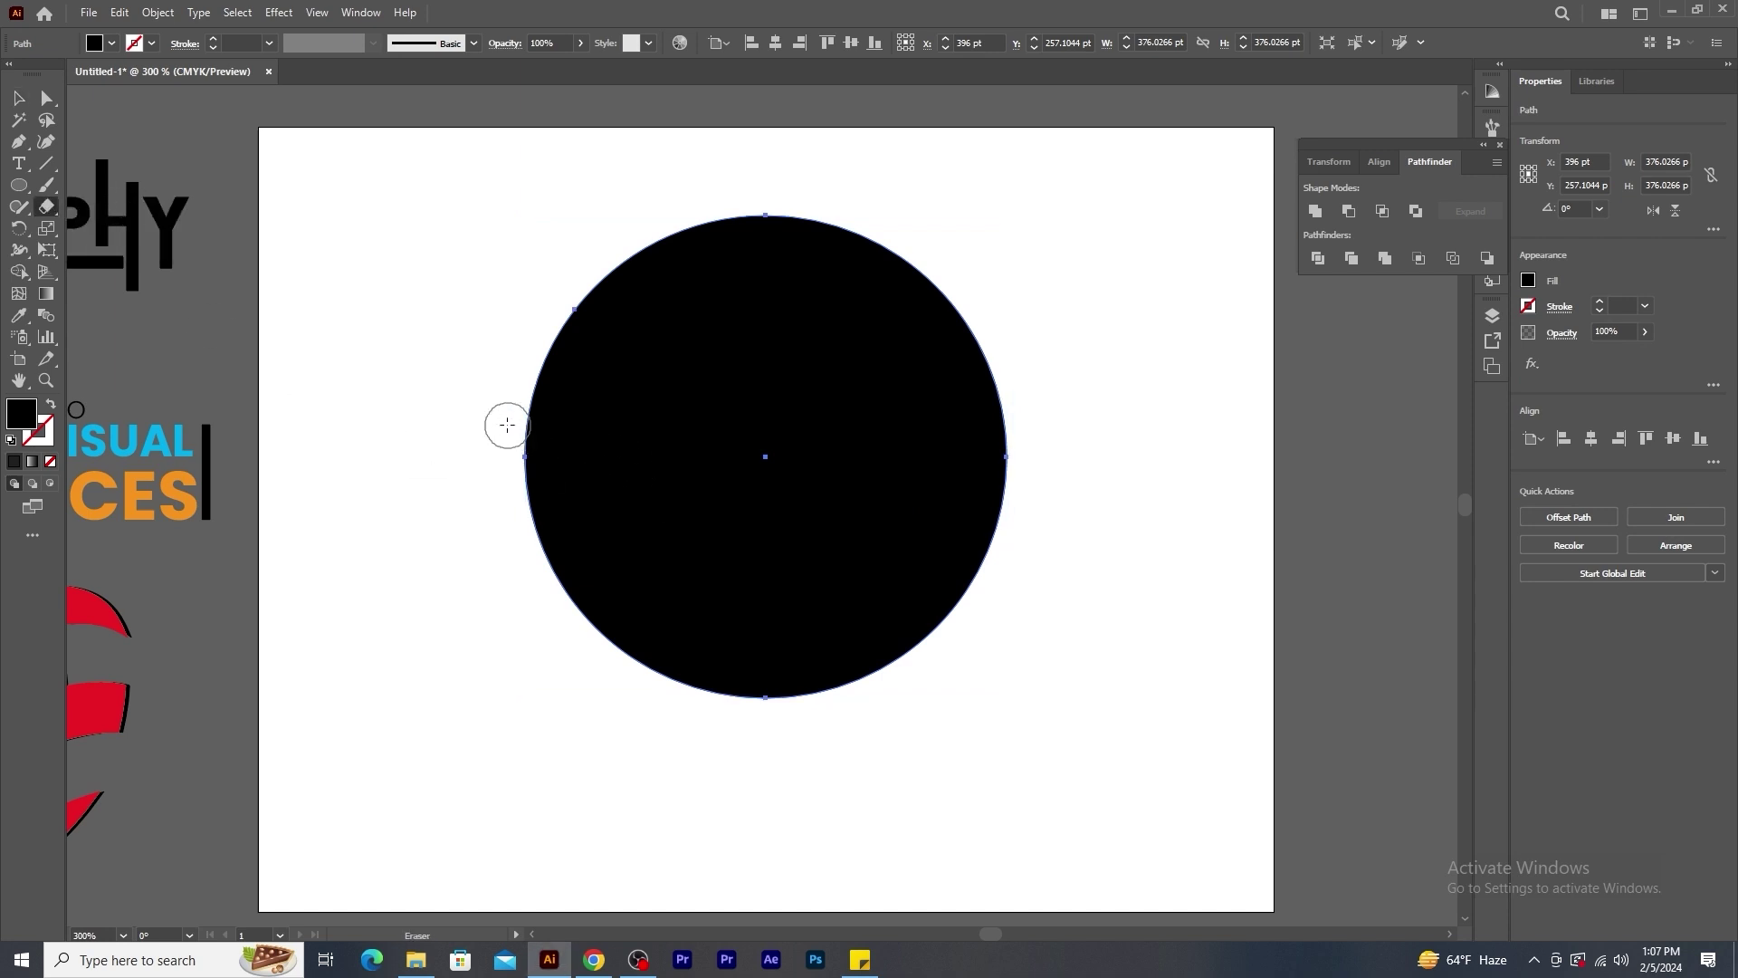
{"action": "mouse_move", "coordinate": [507, 423]}
{"action": "left_mouse_down"}
{"action": "mouse_move", "coordinate": [639, 476]}
{"action": "mouse_move", "coordinate": [876, 434]}
{"action": "mouse_move", "coordinate": [1036, 433]}
{"action": "left_mouse_up"}
{"action": "left_click", "coordinate": [19, 98]}
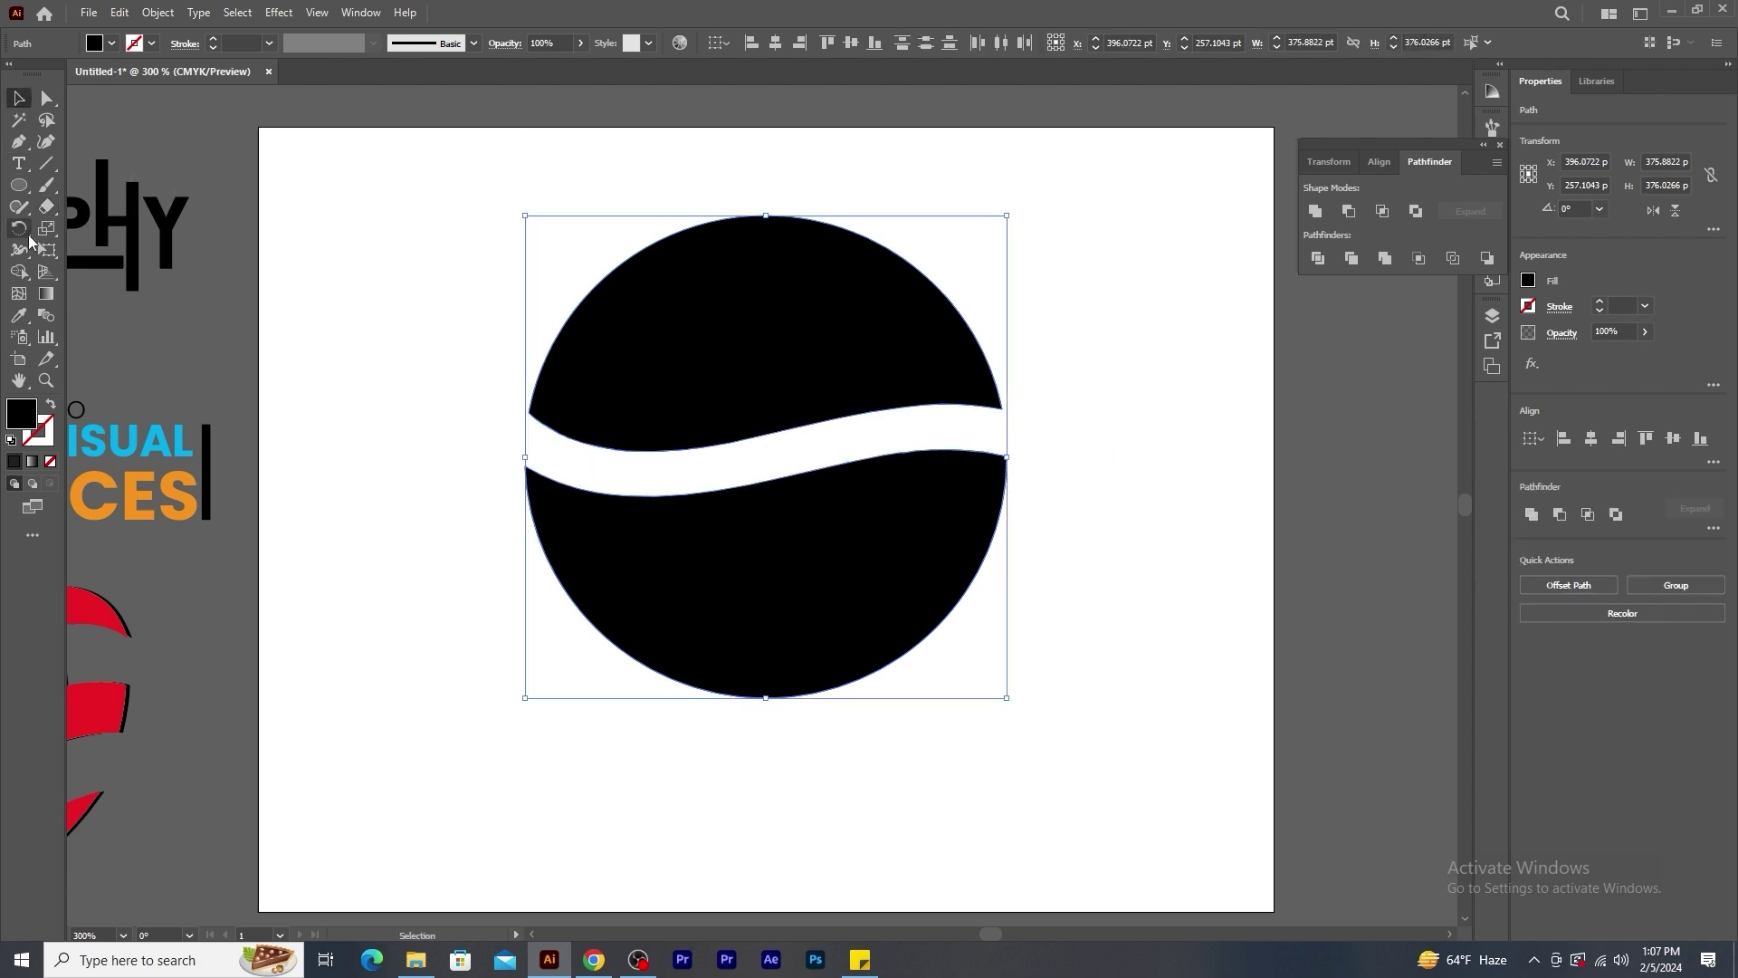
{"action": "left_click", "coordinate": [19, 163]}
Type GRAPHIC above the circle and add a copy below retyped as DESIGN.
{"action": "left_click", "coordinate": [360, 232]}
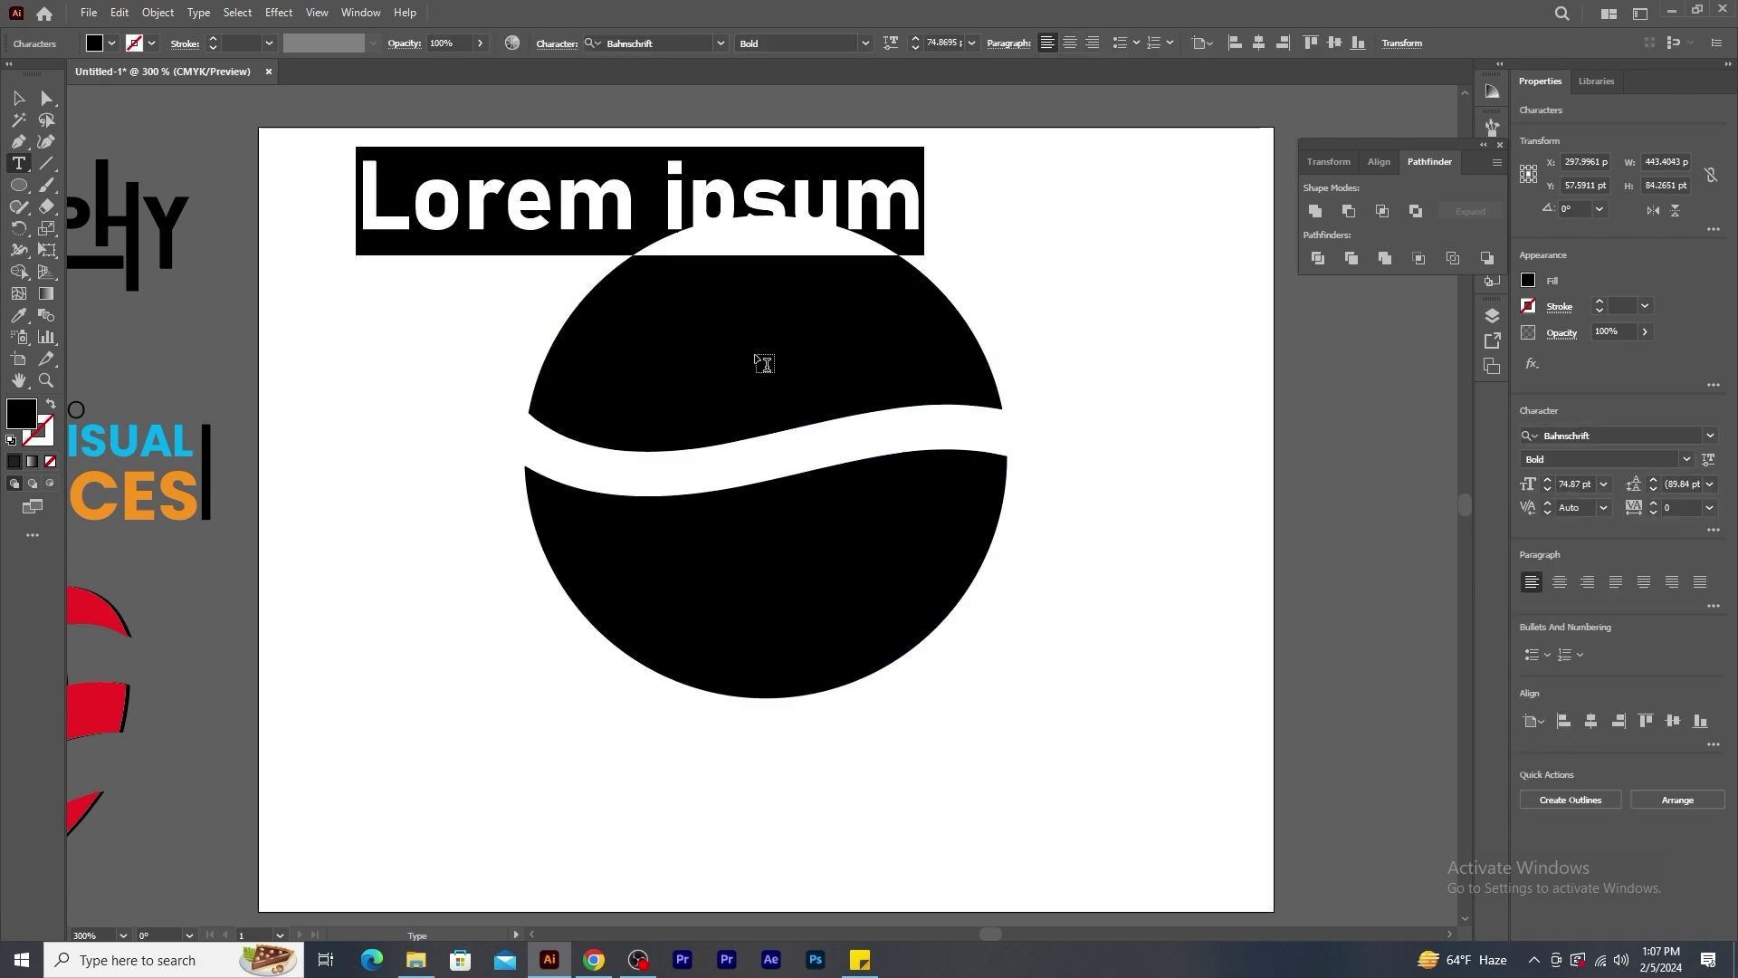
{"action": "type", "text": "GRAPHIC"}
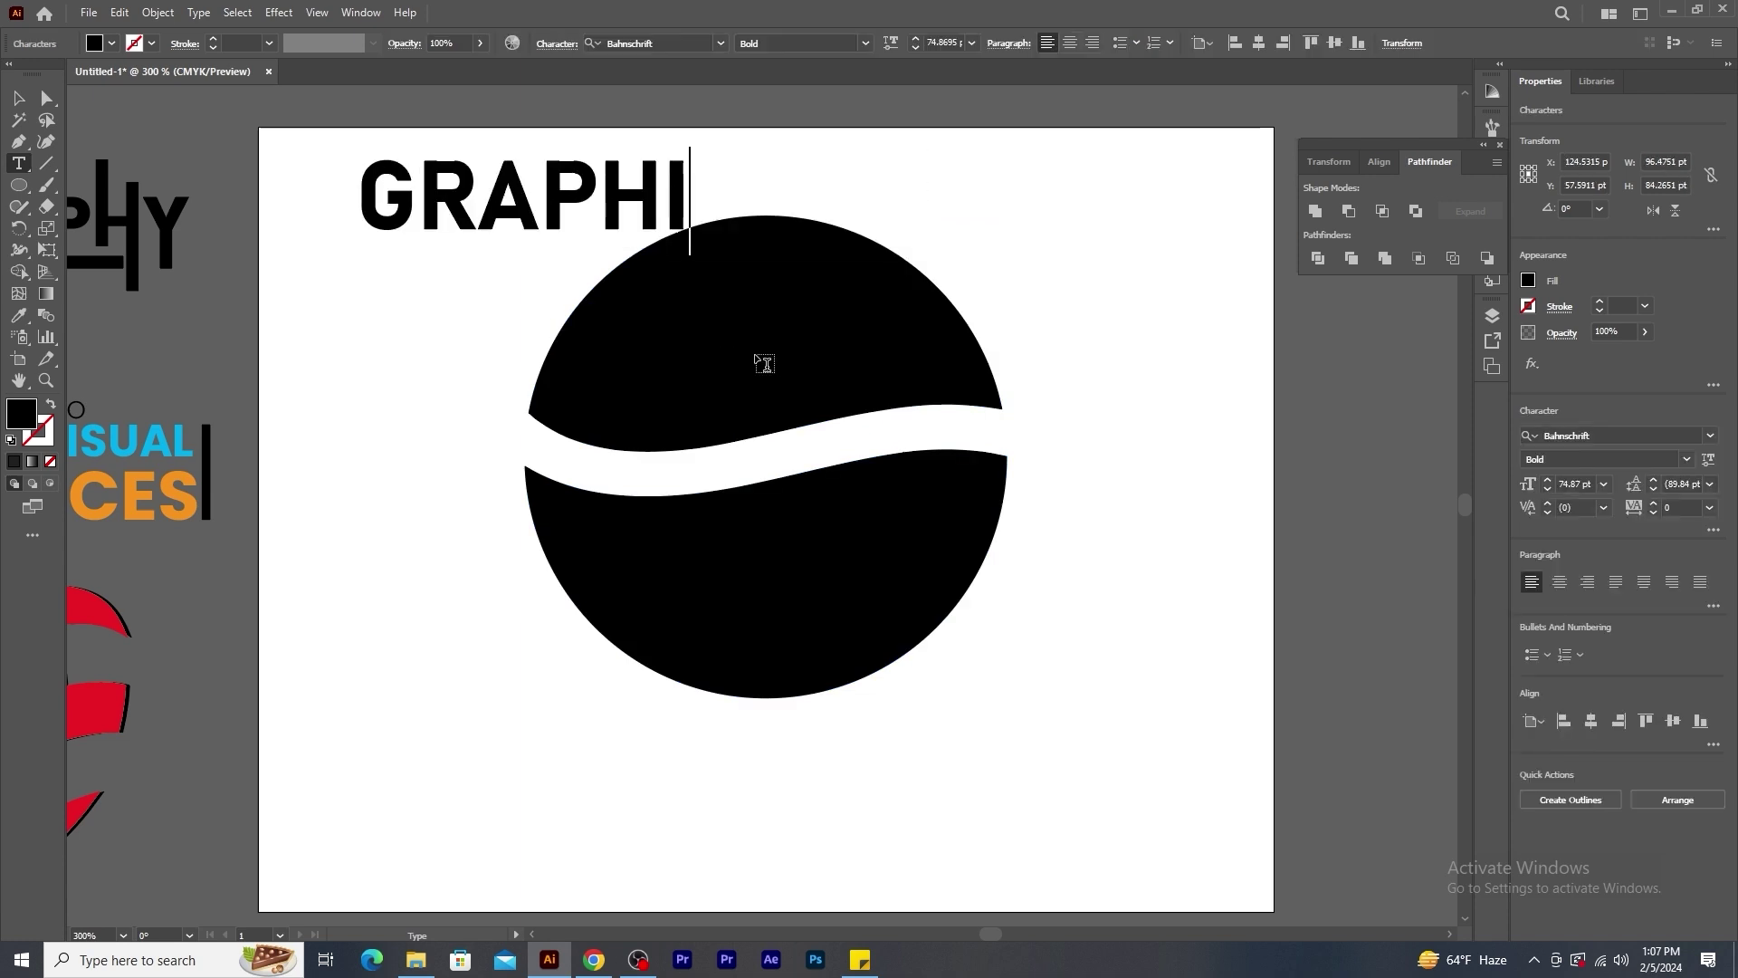
{"action": "left_click", "coordinate": [19, 98]}
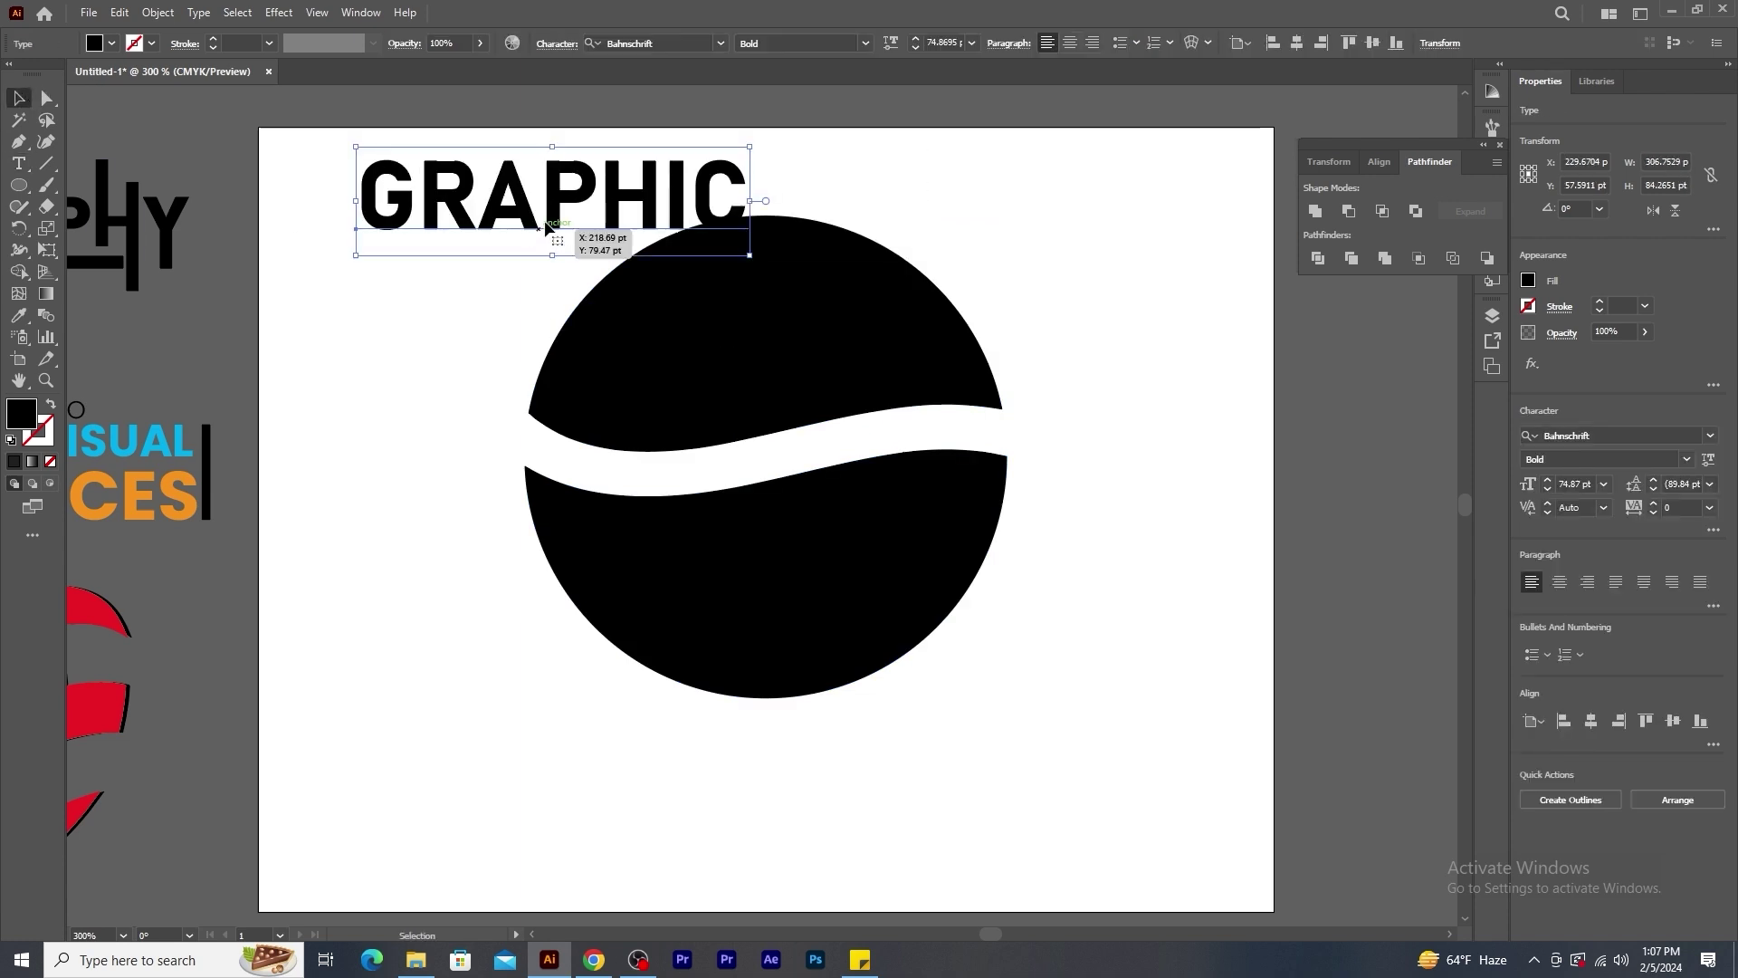
{"action": "left_click_drag", "start_coordinate": [529, 222], "coordinate": [401, 348]}
{"action": "double_click", "coordinate": [466, 313]}
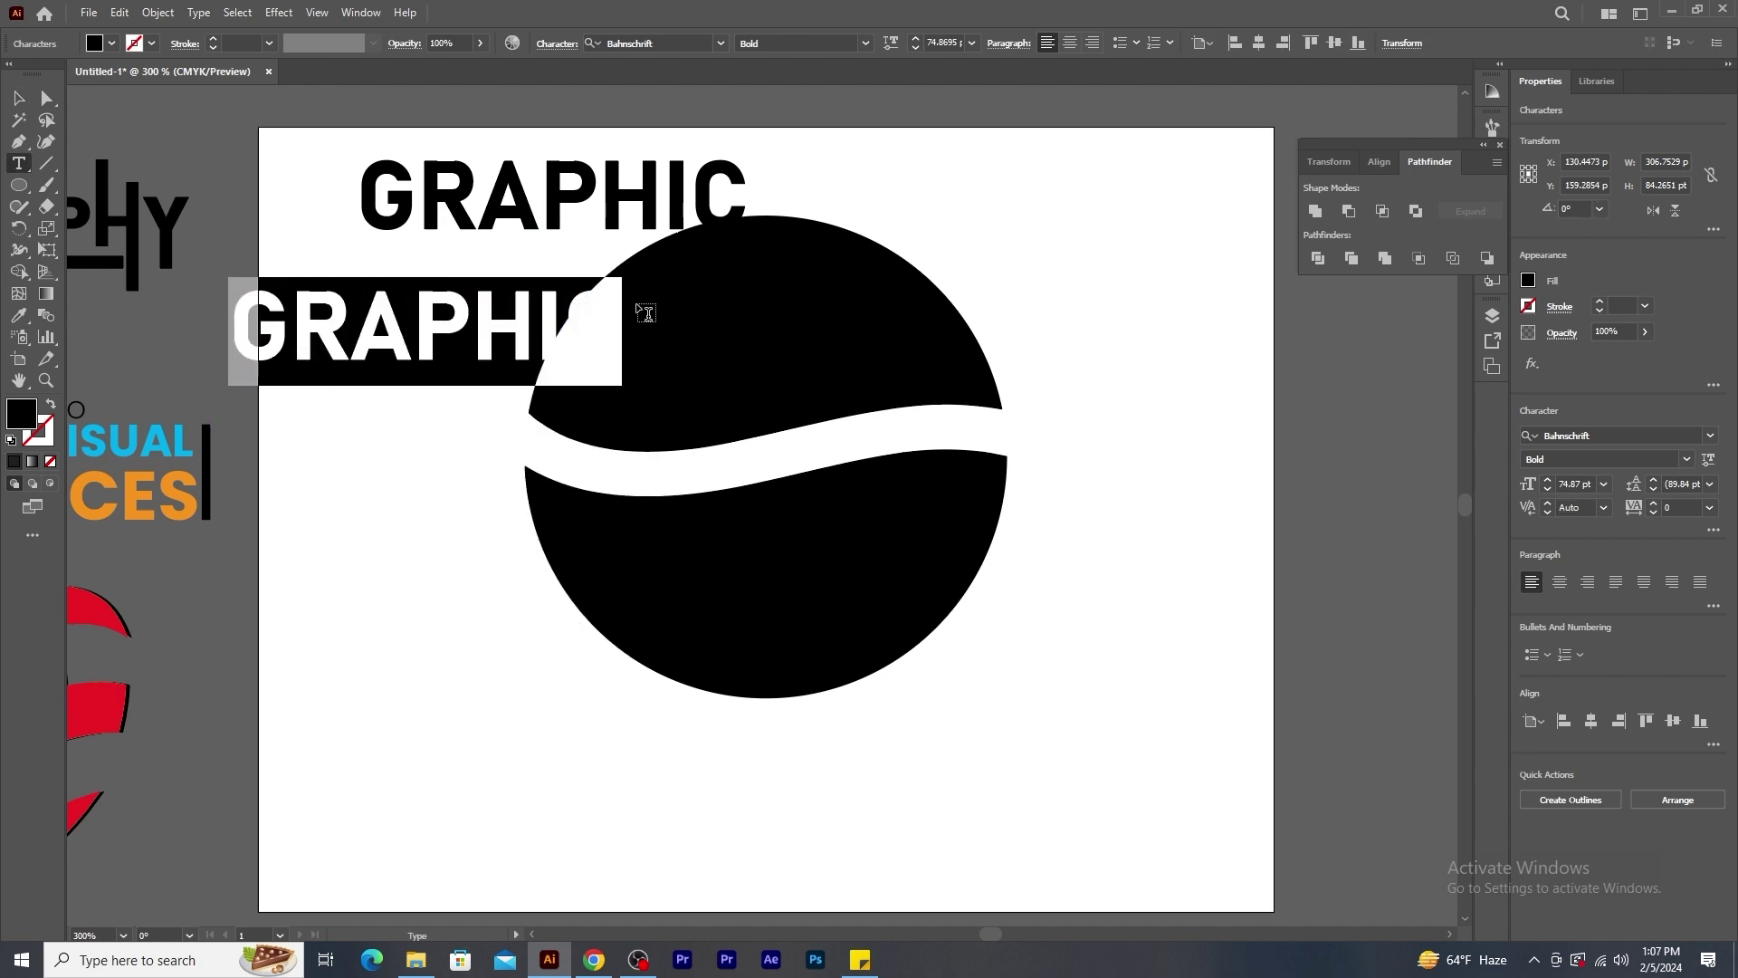
{"action": "type", "text": "DESIGN"}
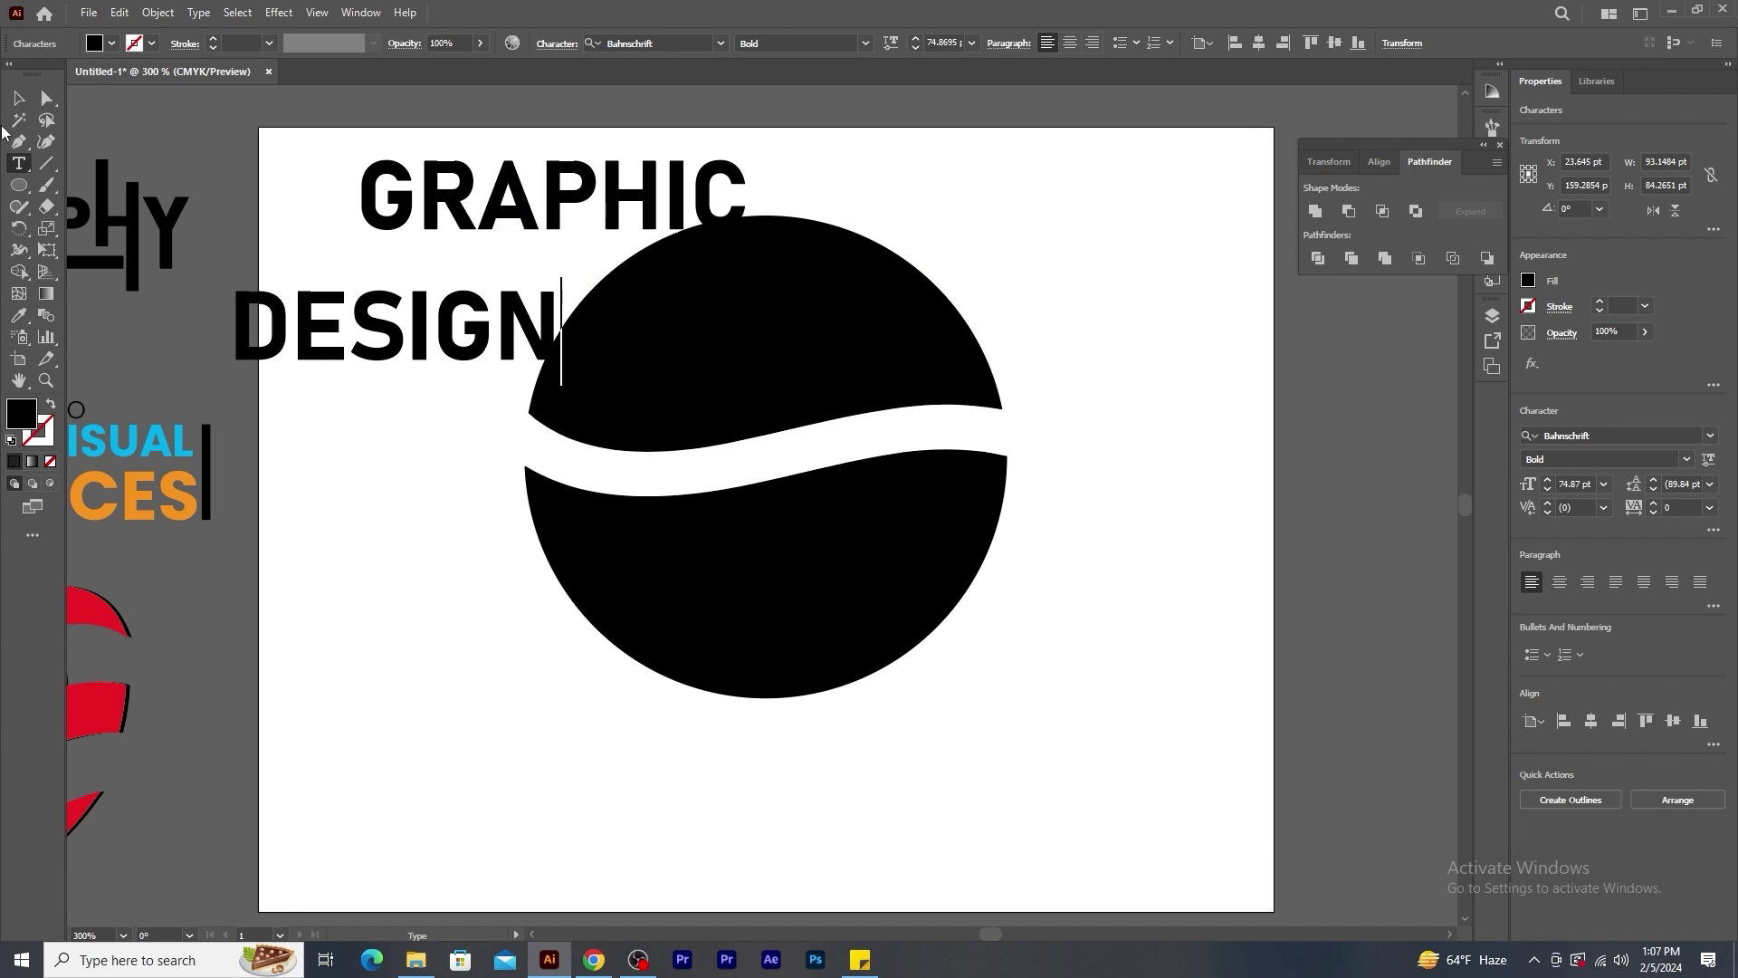
{"action": "left_click", "coordinate": [19, 102]}
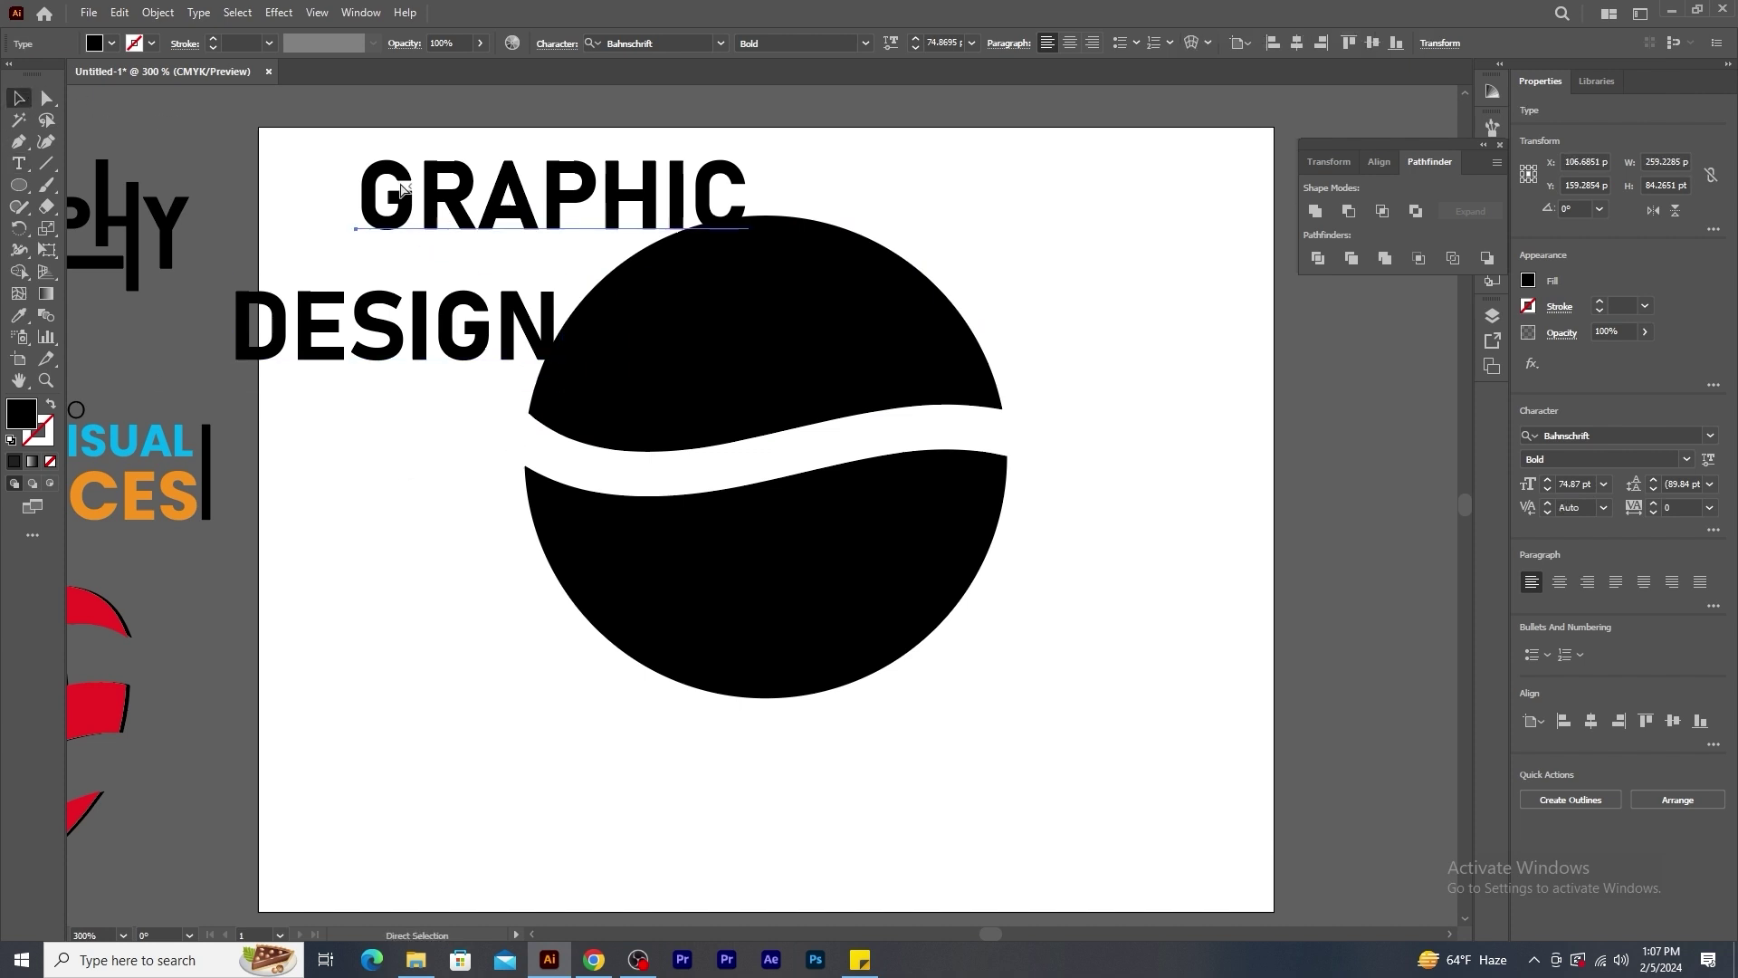
Fill both GRAPHIC and DESIGN red and move them over the circle.
{"action": "left_click", "coordinate": [437, 218]}
{"action": "left_click", "coordinate": [389, 326], "text": "shift"}
{"action": "left_click", "coordinate": [113, 44]}
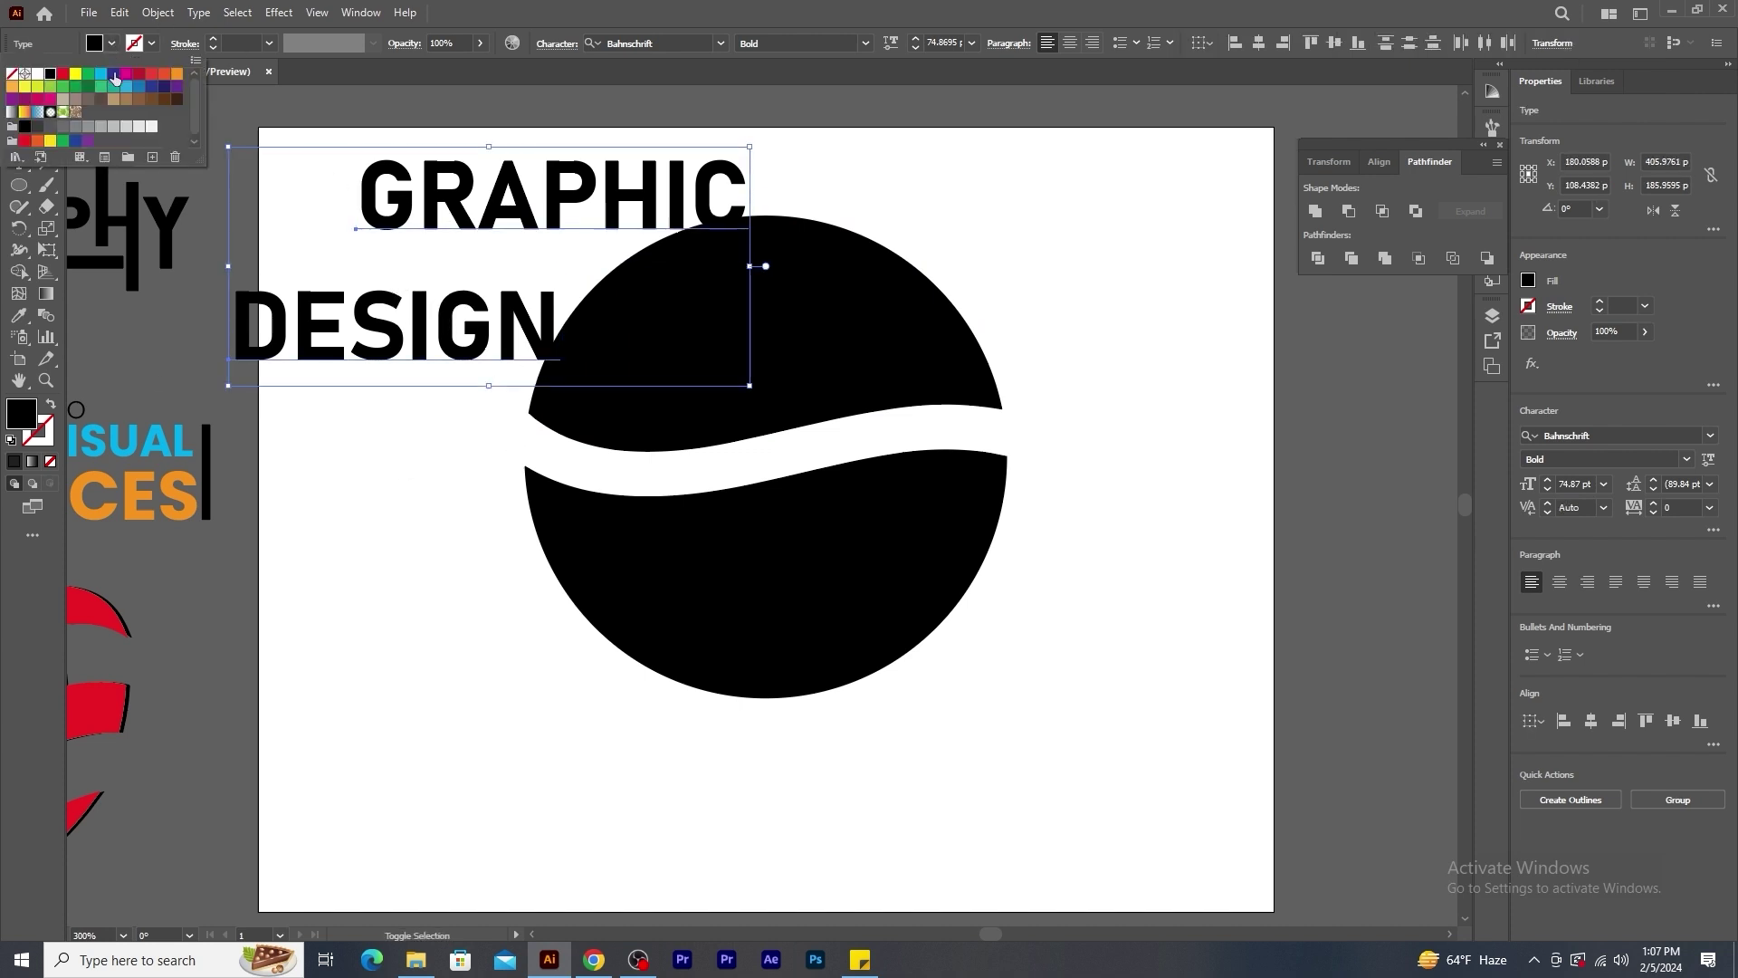
{"action": "left_click", "coordinate": [61, 76]}
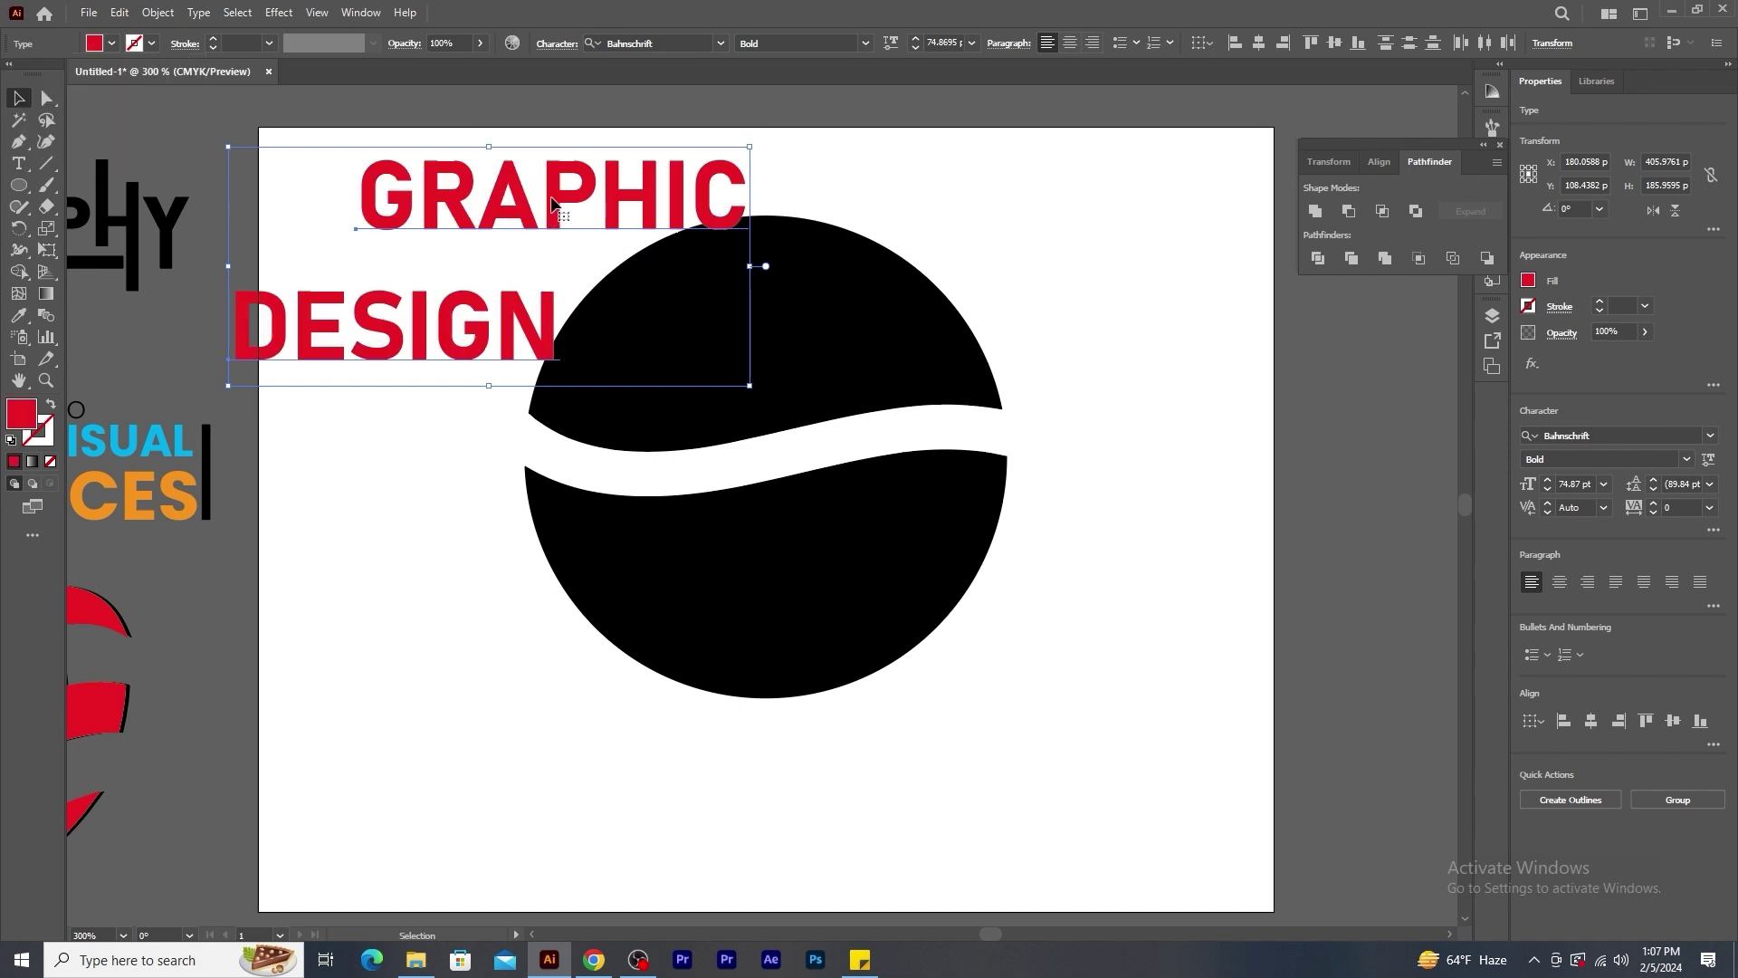
{"action": "left_click_drag", "start_coordinate": [552, 198], "coordinate": [630, 297]}
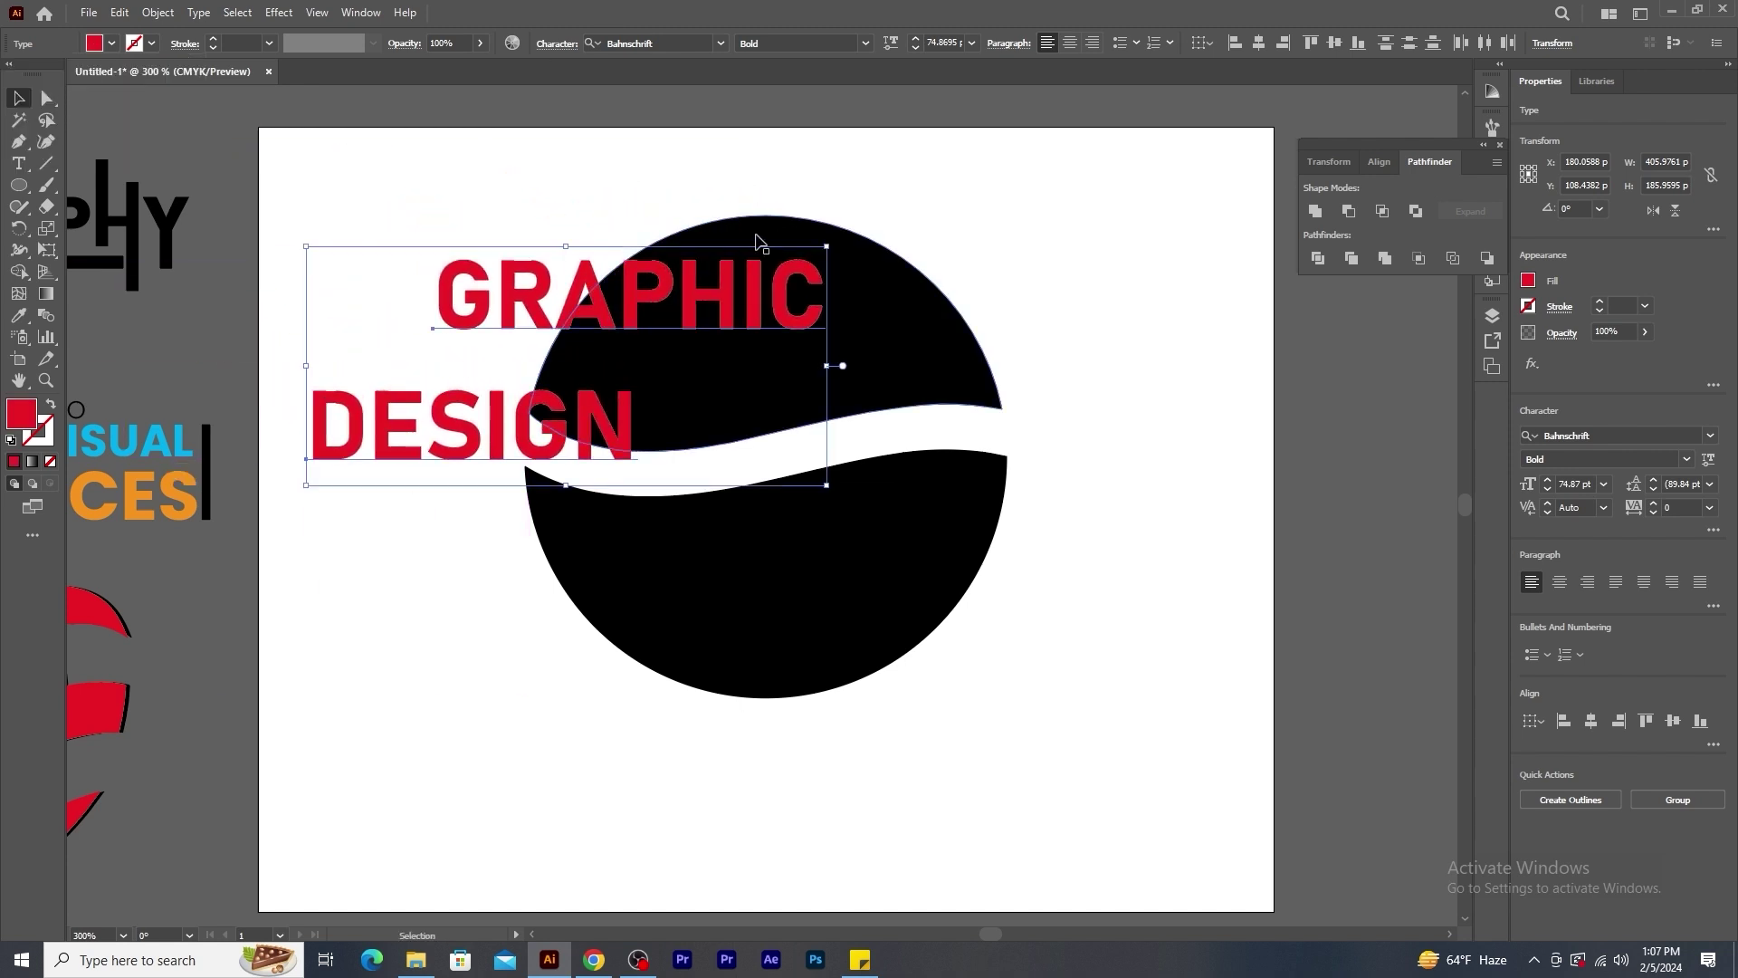
Send the text behind the circle and envelope-warp GRAPHIC into the circle's top half.
{"action": "right_click", "coordinate": [783, 299]}
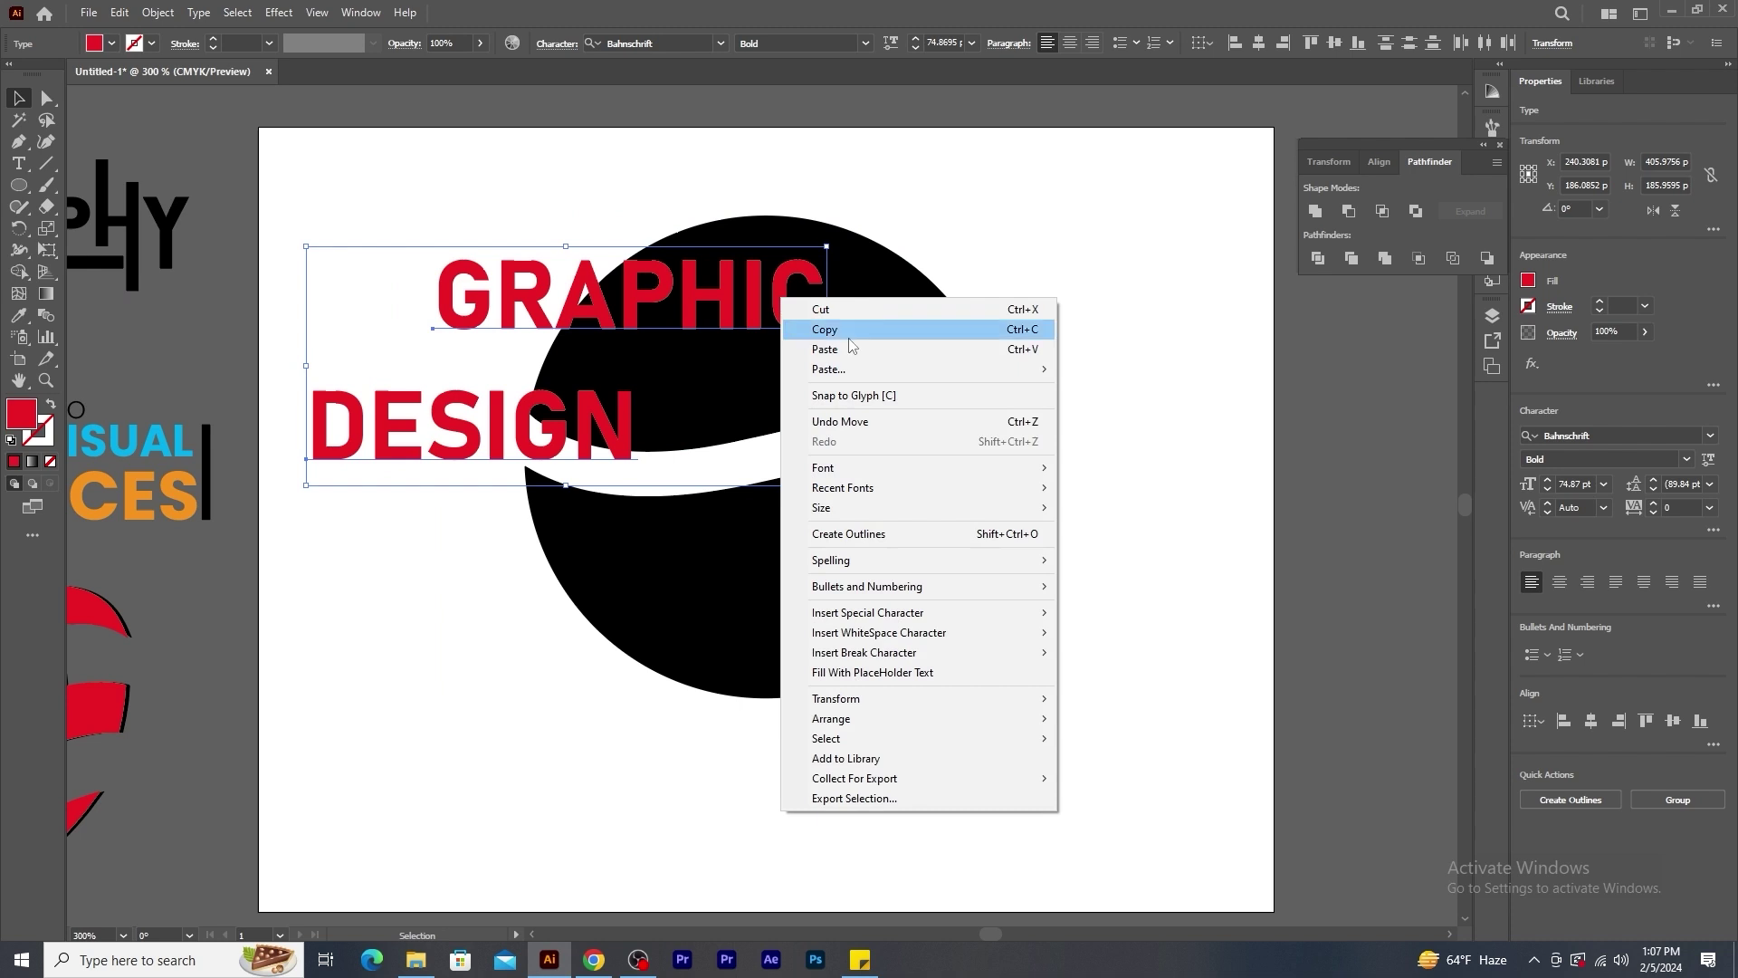
{"action": "mouse_move", "coordinate": [912, 720]}
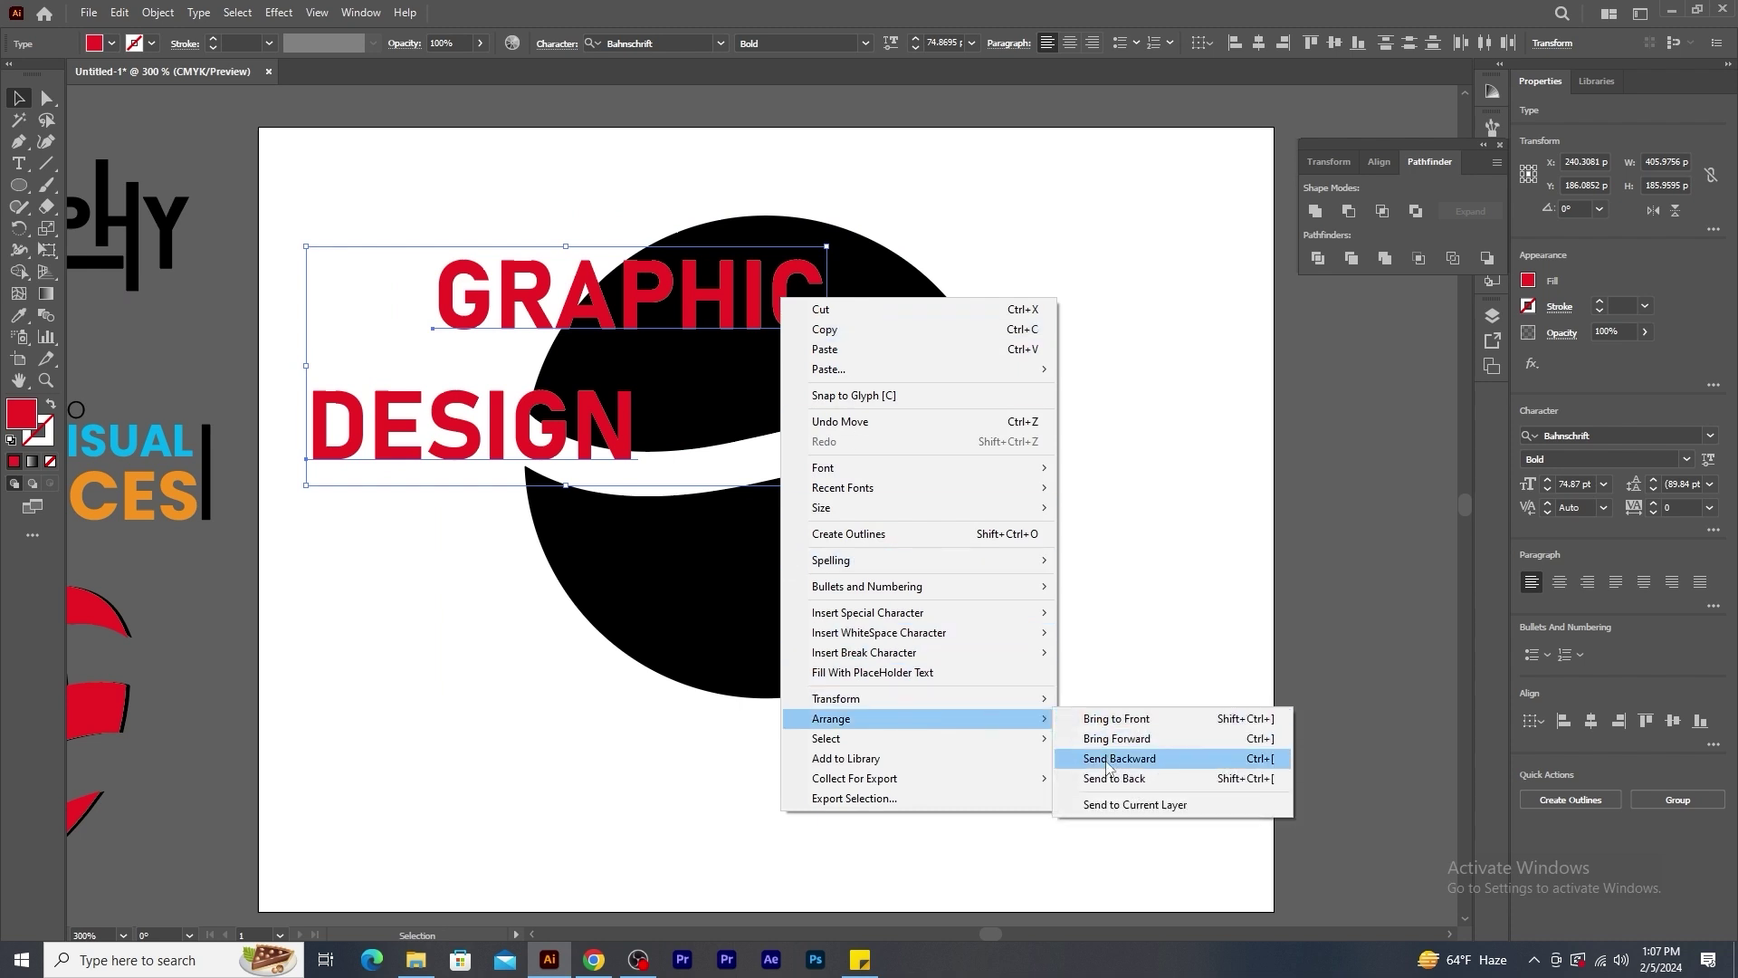
{"action": "left_click", "coordinate": [1178, 784]}
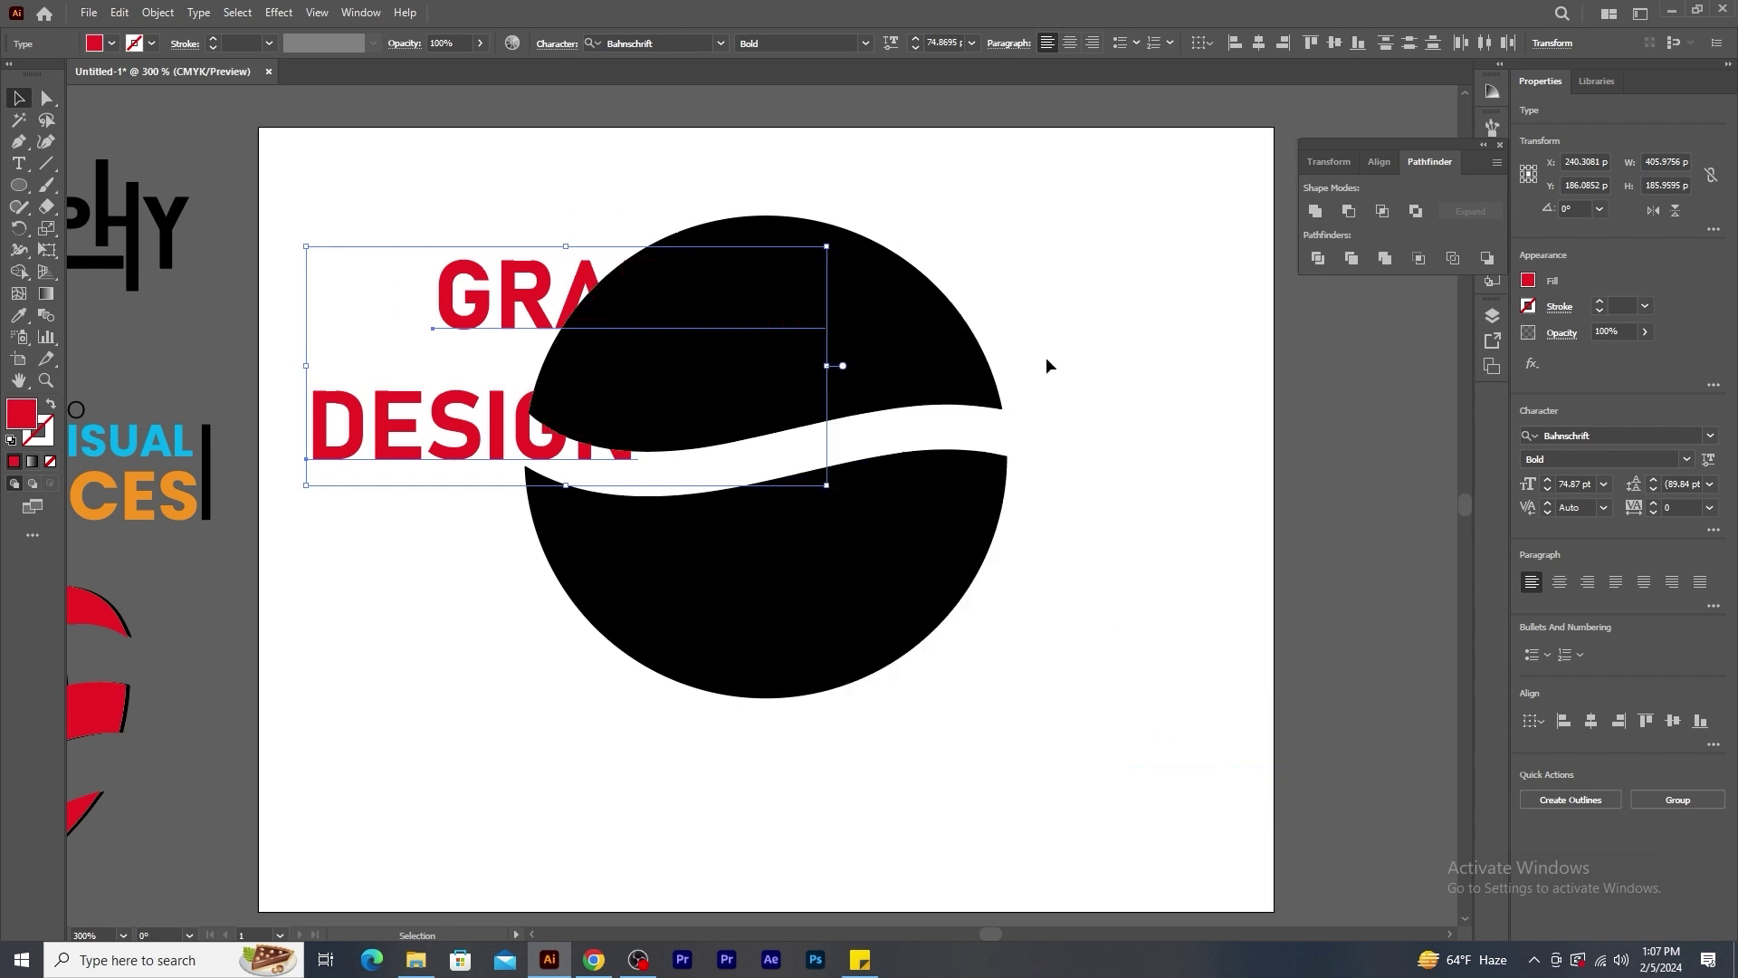
{"action": "left_click", "coordinate": [571, 276]}
{"action": "left_click_drag", "start_coordinate": [570, 276], "coordinate": [435, 154]}
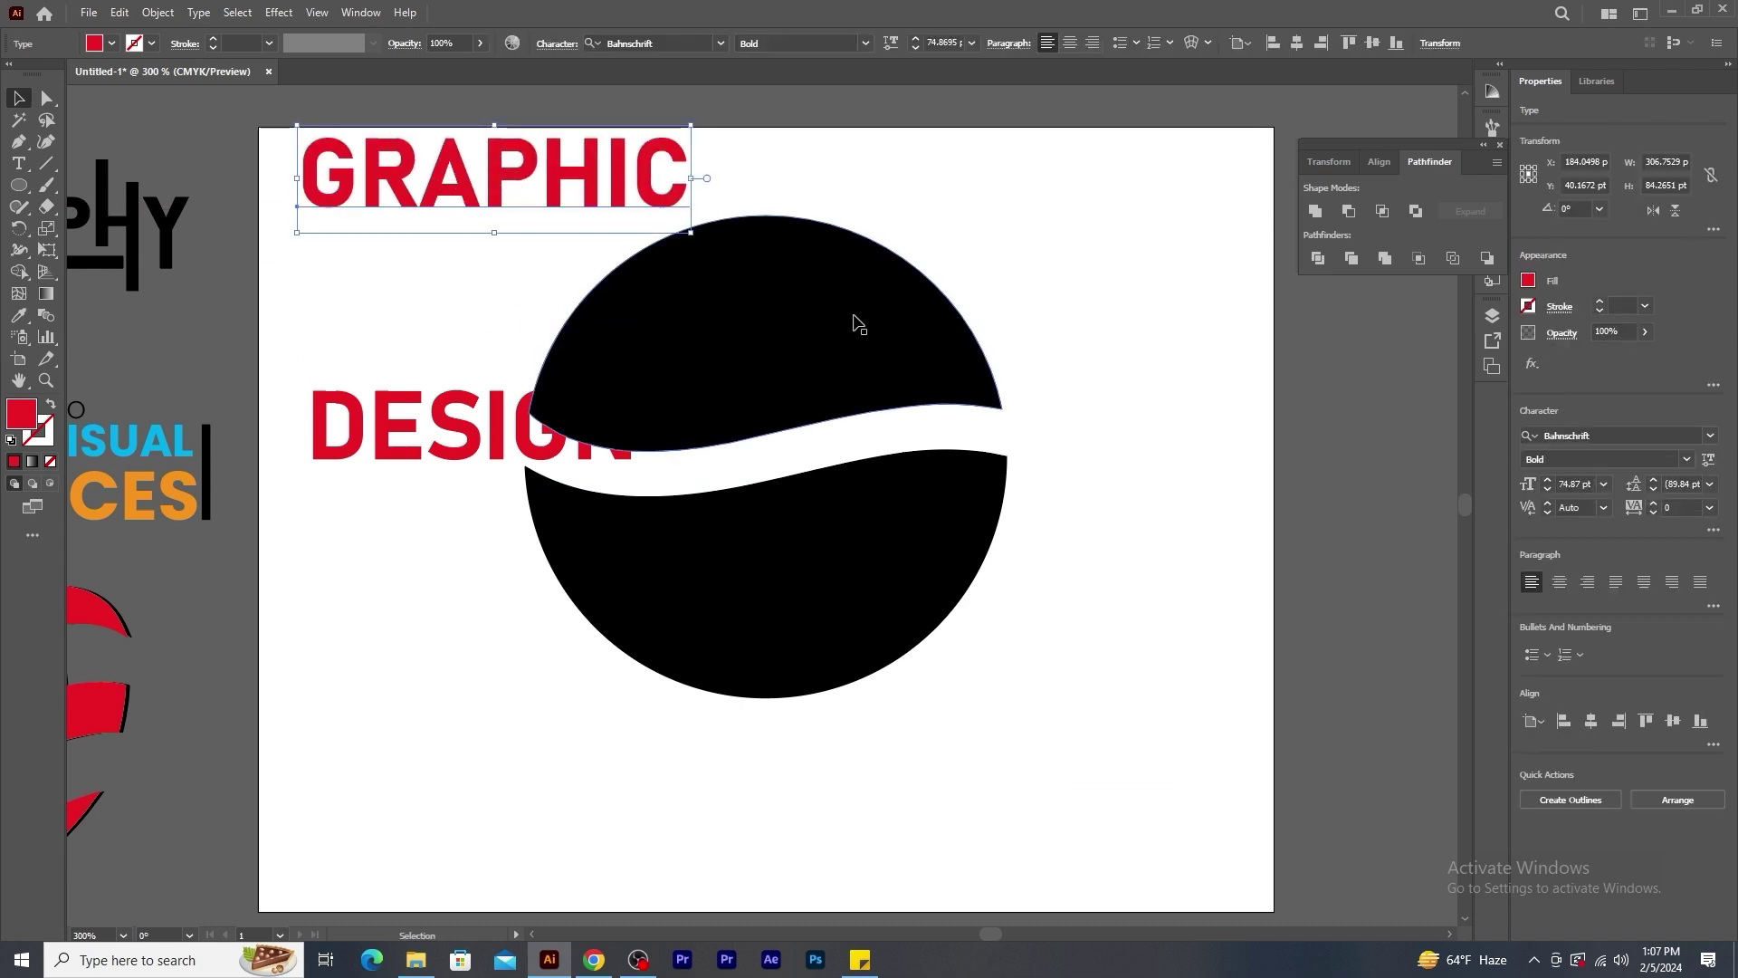
{"action": "left_click", "coordinate": [883, 303], "text": "shift"}
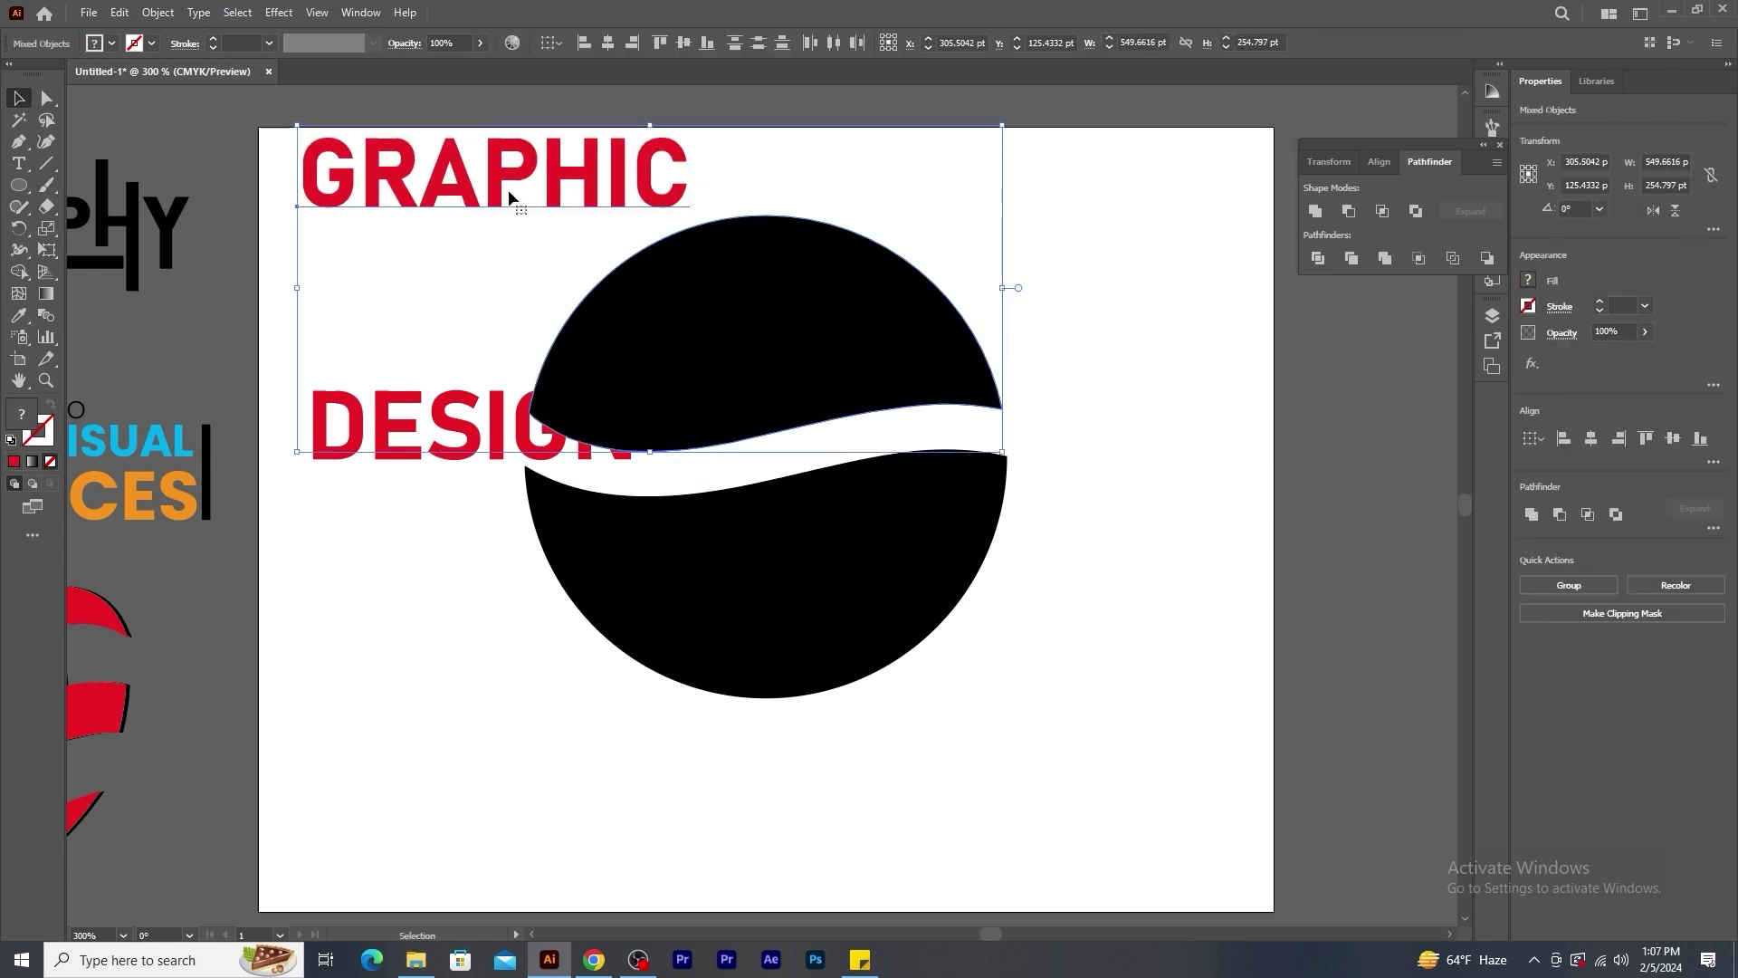
{"action": "left_click", "coordinate": [159, 13]}
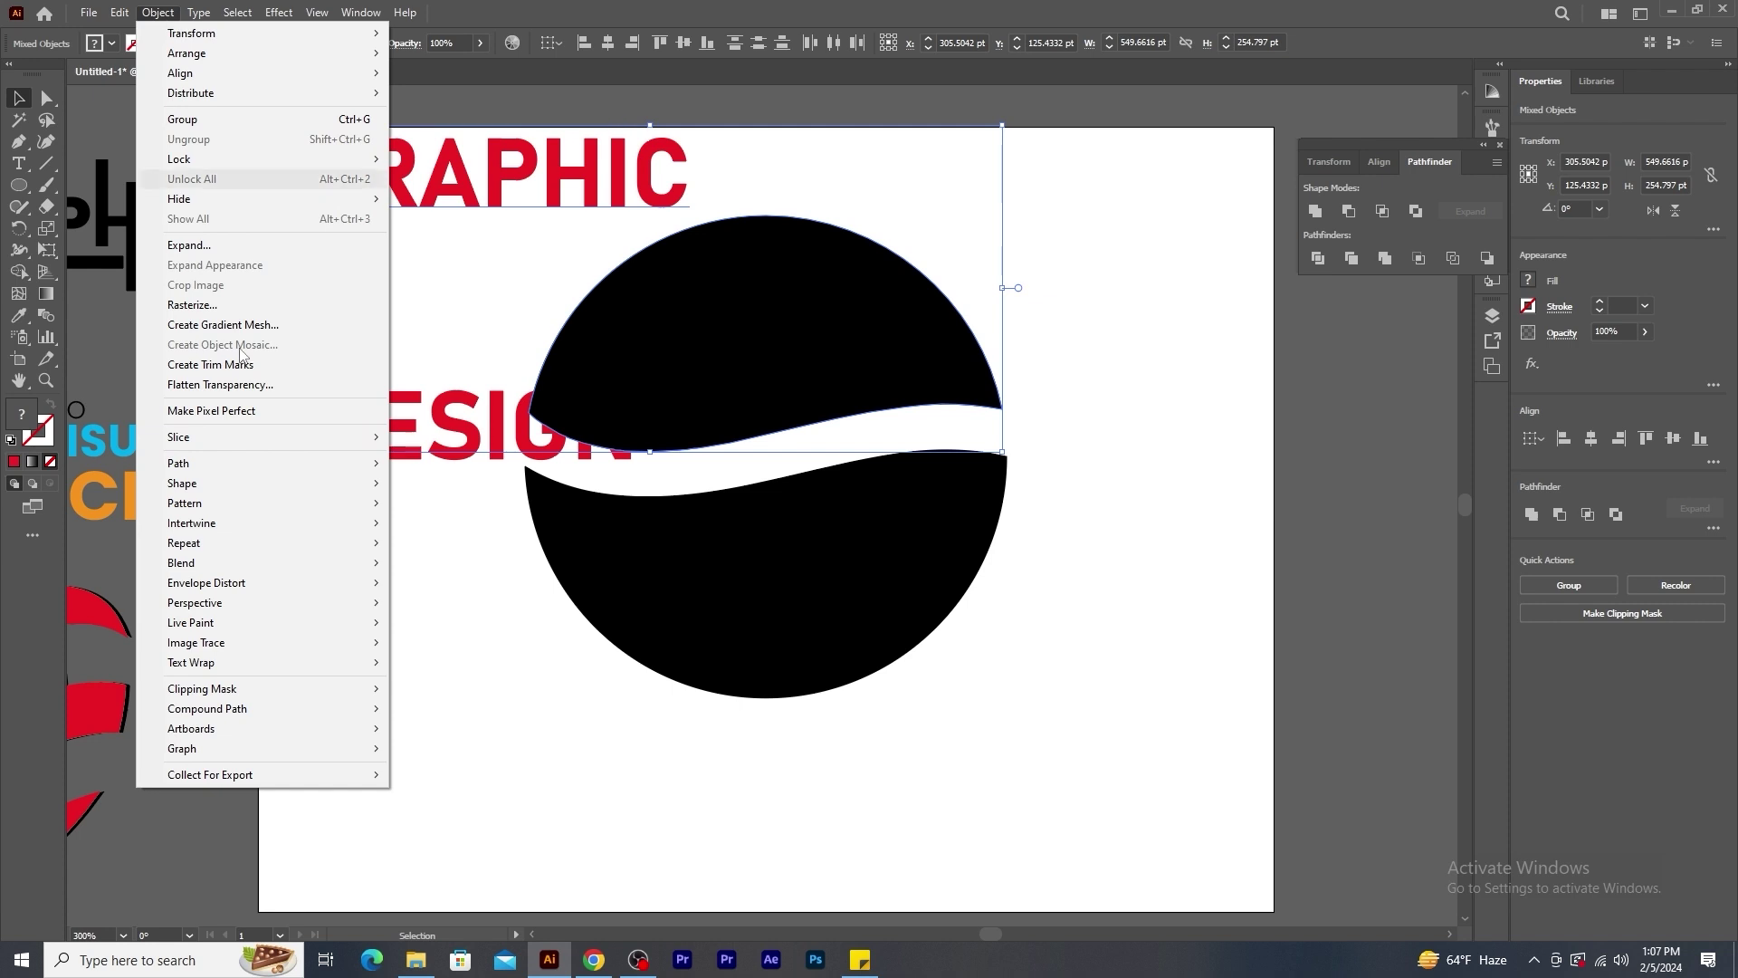
{"action": "mouse_move", "coordinate": [238, 582]}
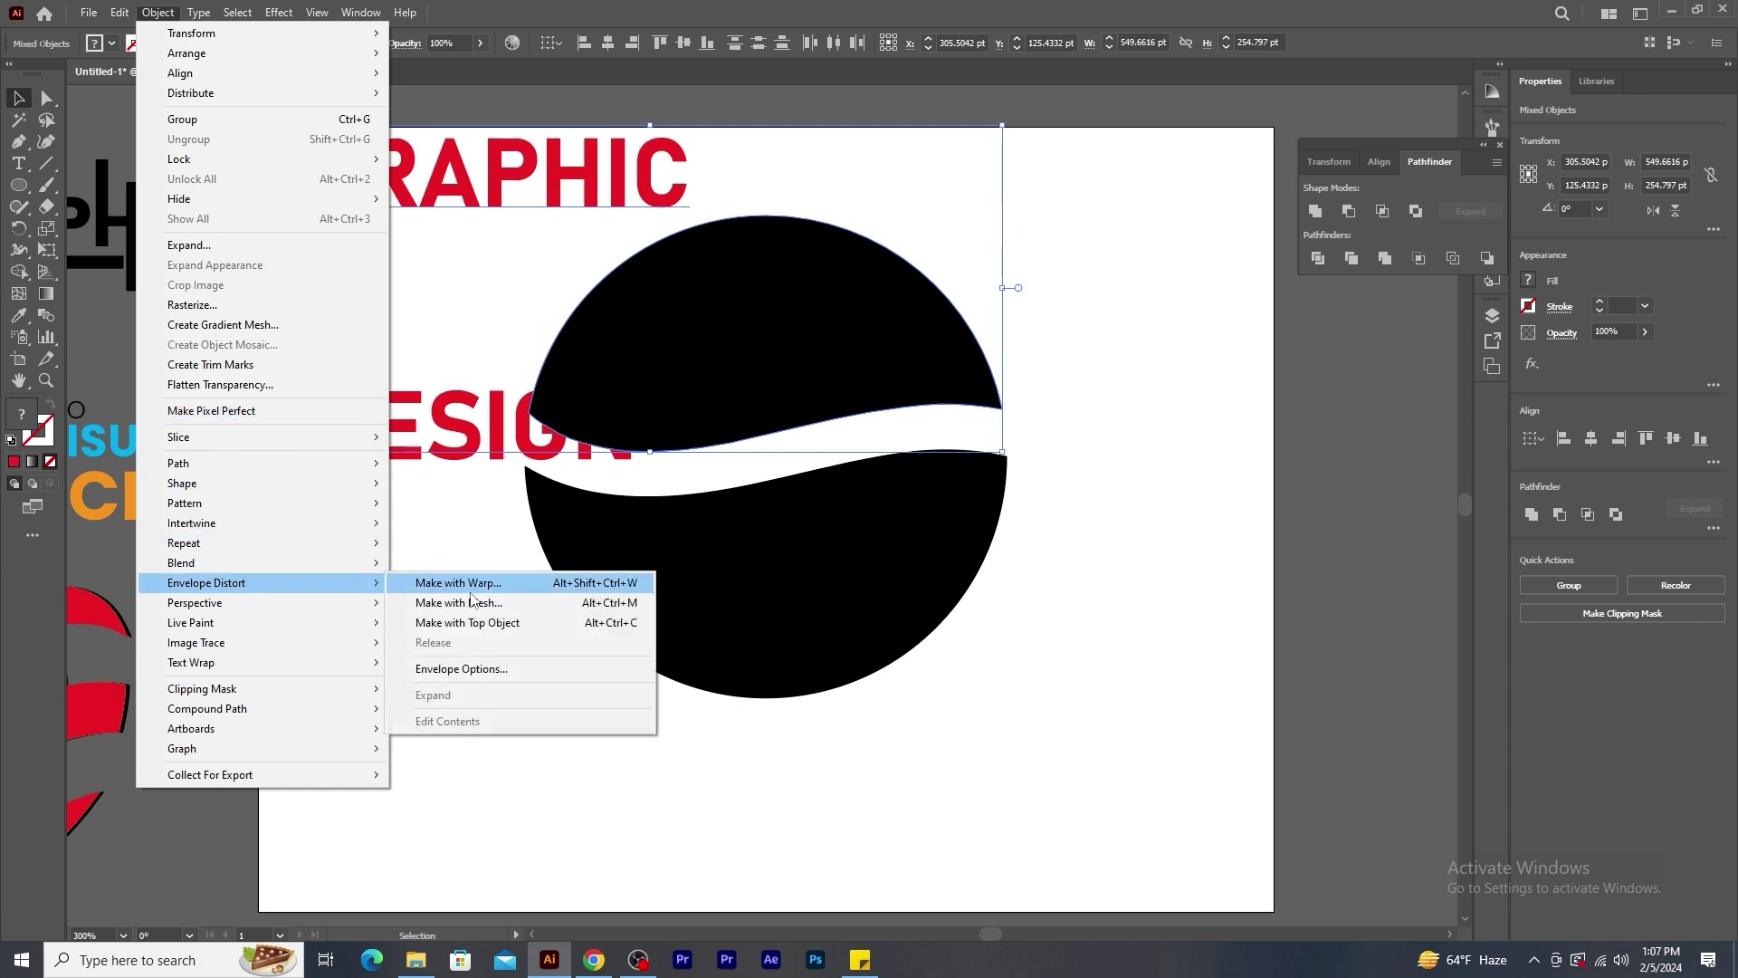
{"action": "left_click", "coordinate": [543, 623]}
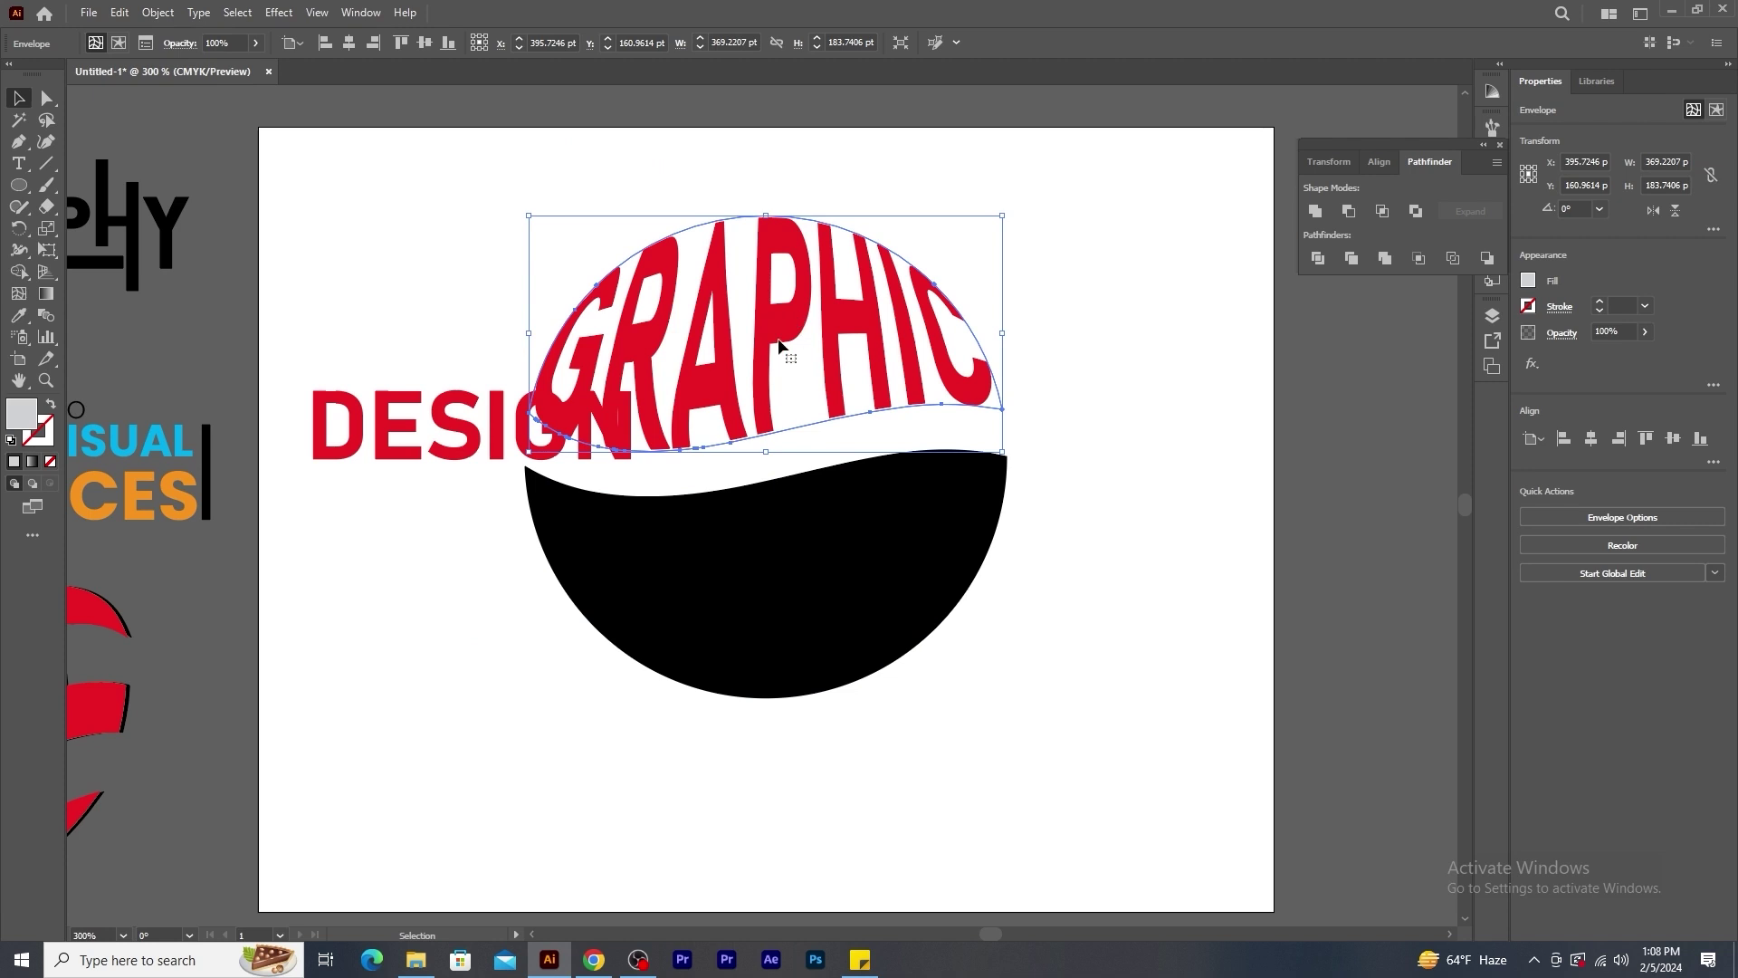
Envelope-warp DESIGN into the wavy bottom half, then select both distorted words.
{"action": "left_click", "coordinate": [452, 403]}
{"action": "left_click", "coordinate": [846, 609], "text": "shift"}
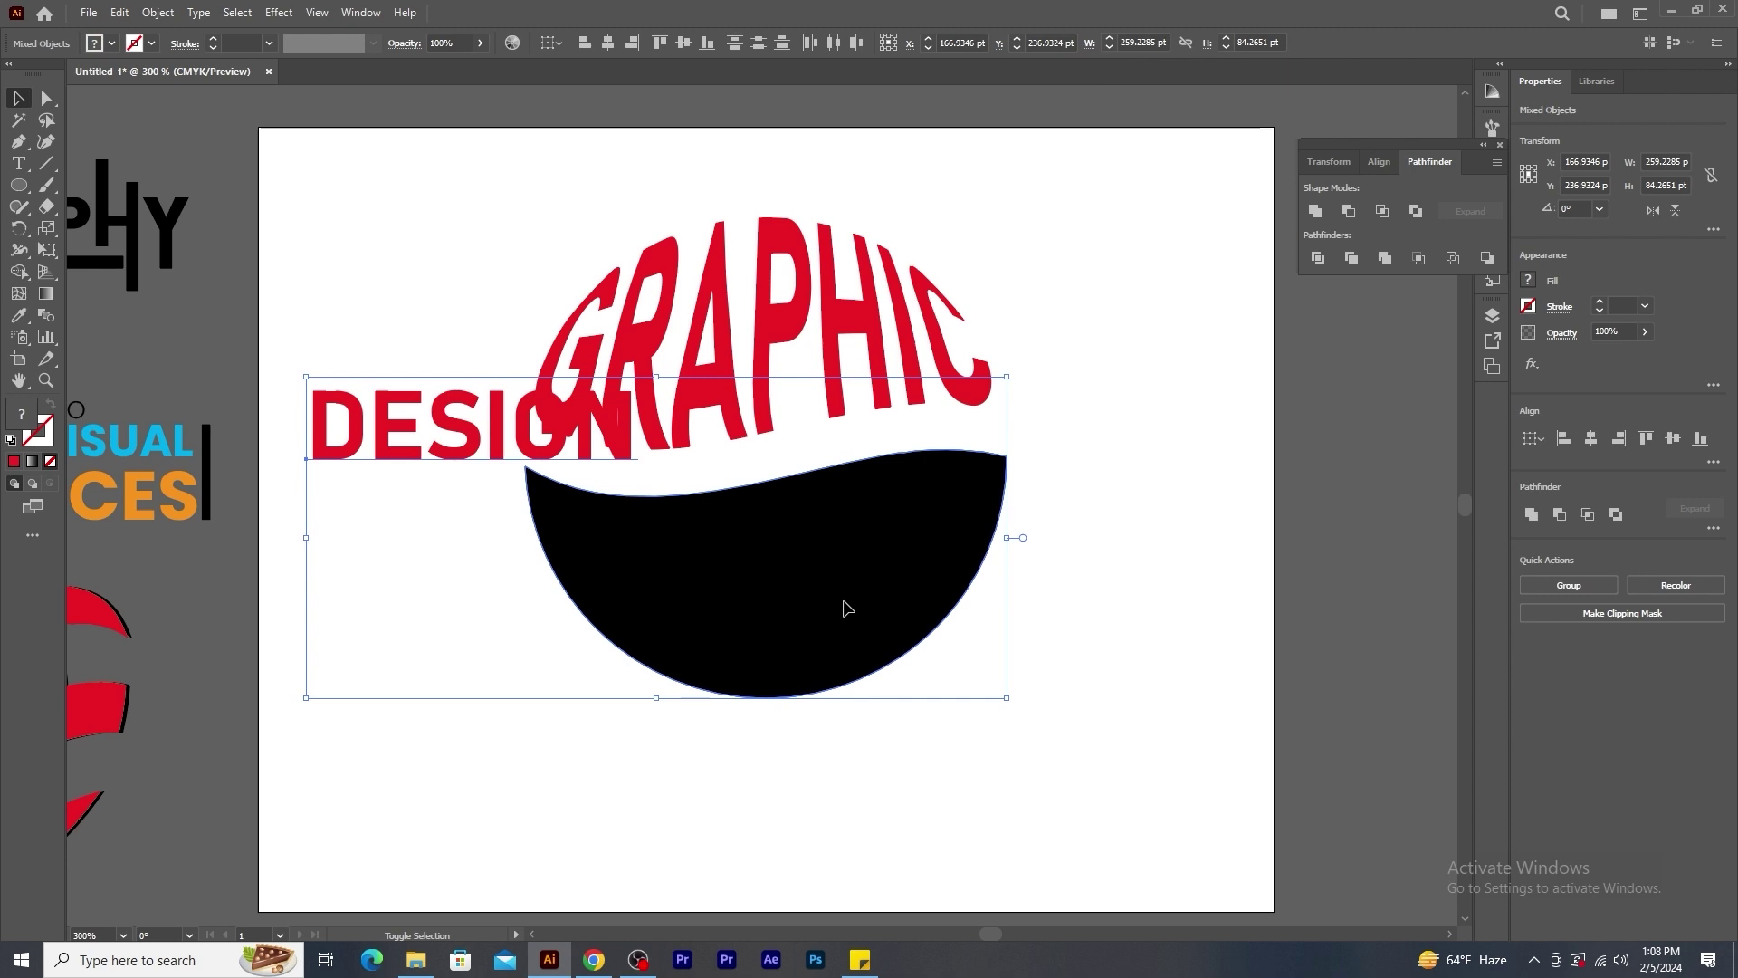
{"action": "left_click", "coordinate": [157, 13]}
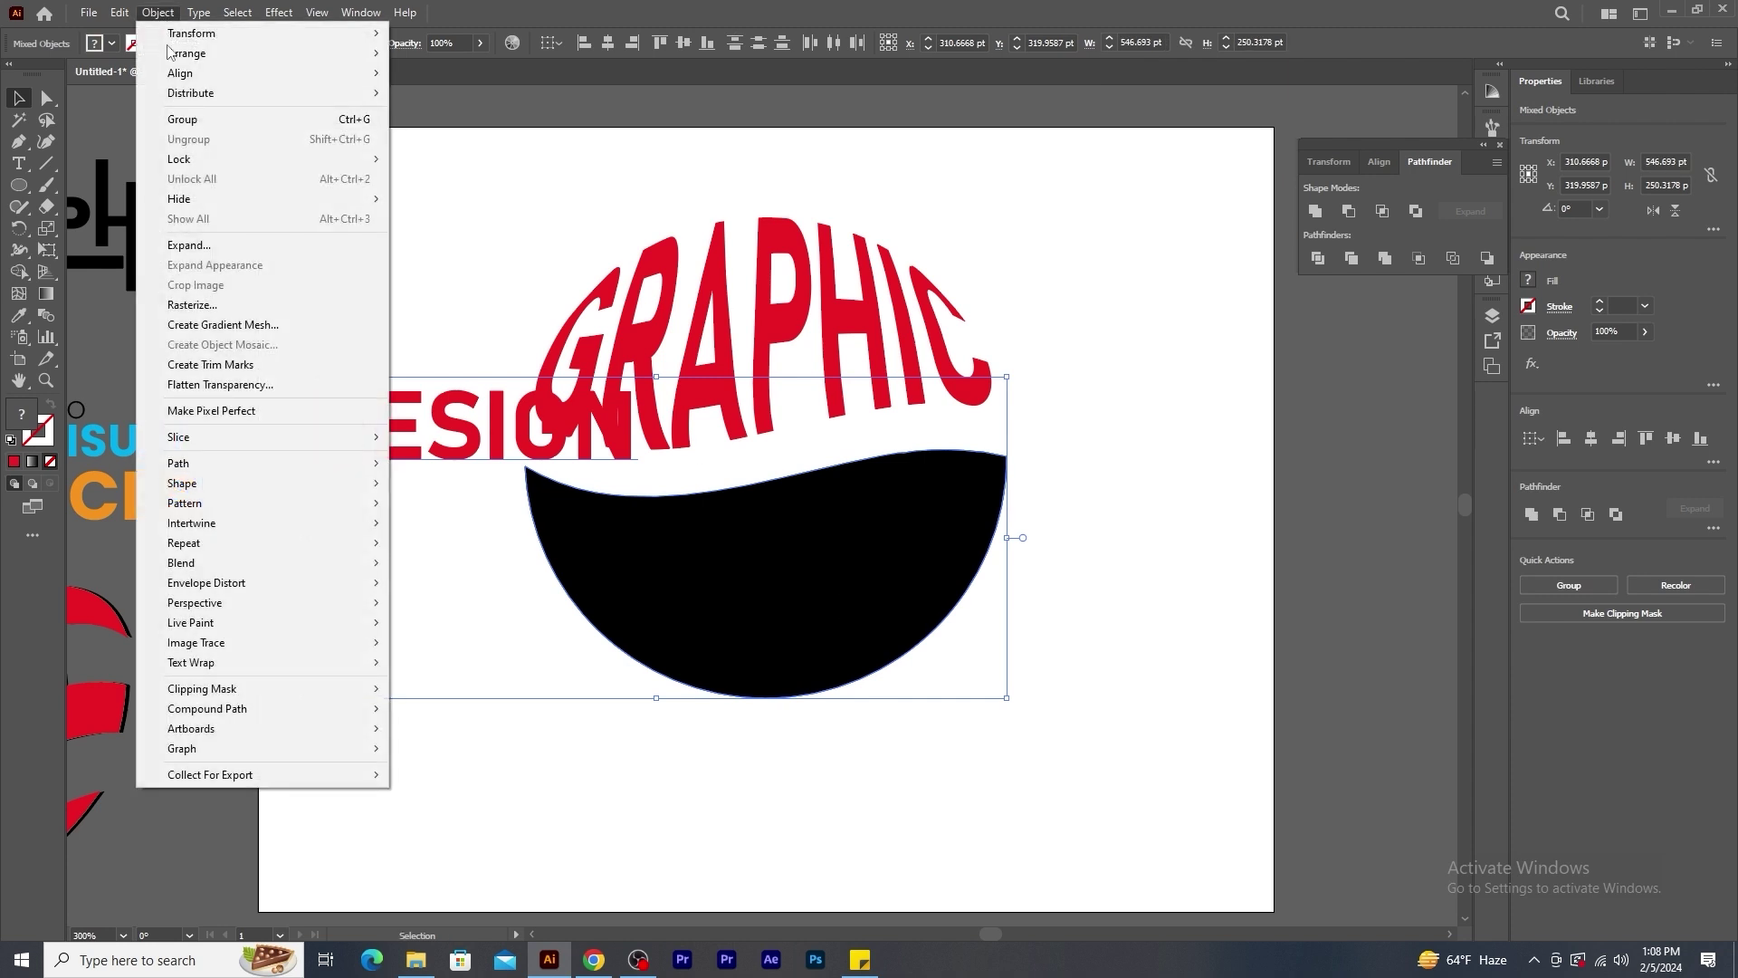
{"action": "mouse_move", "coordinate": [260, 587]}
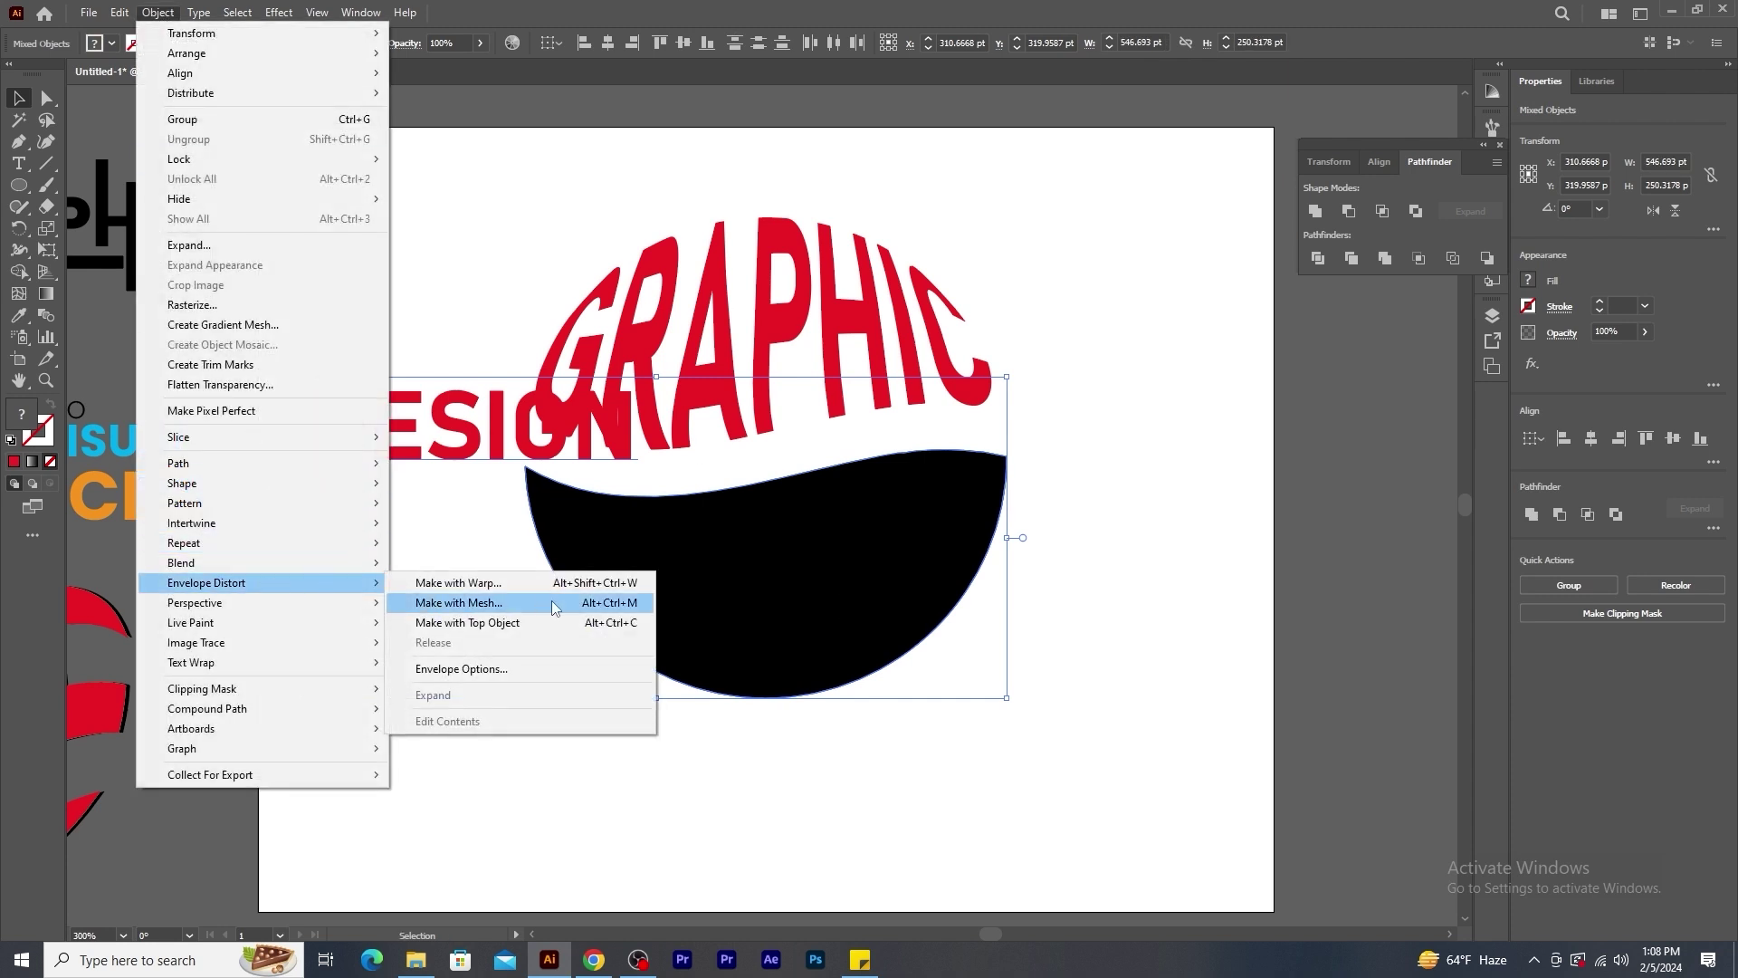
{"action": "left_click", "coordinate": [534, 623]}
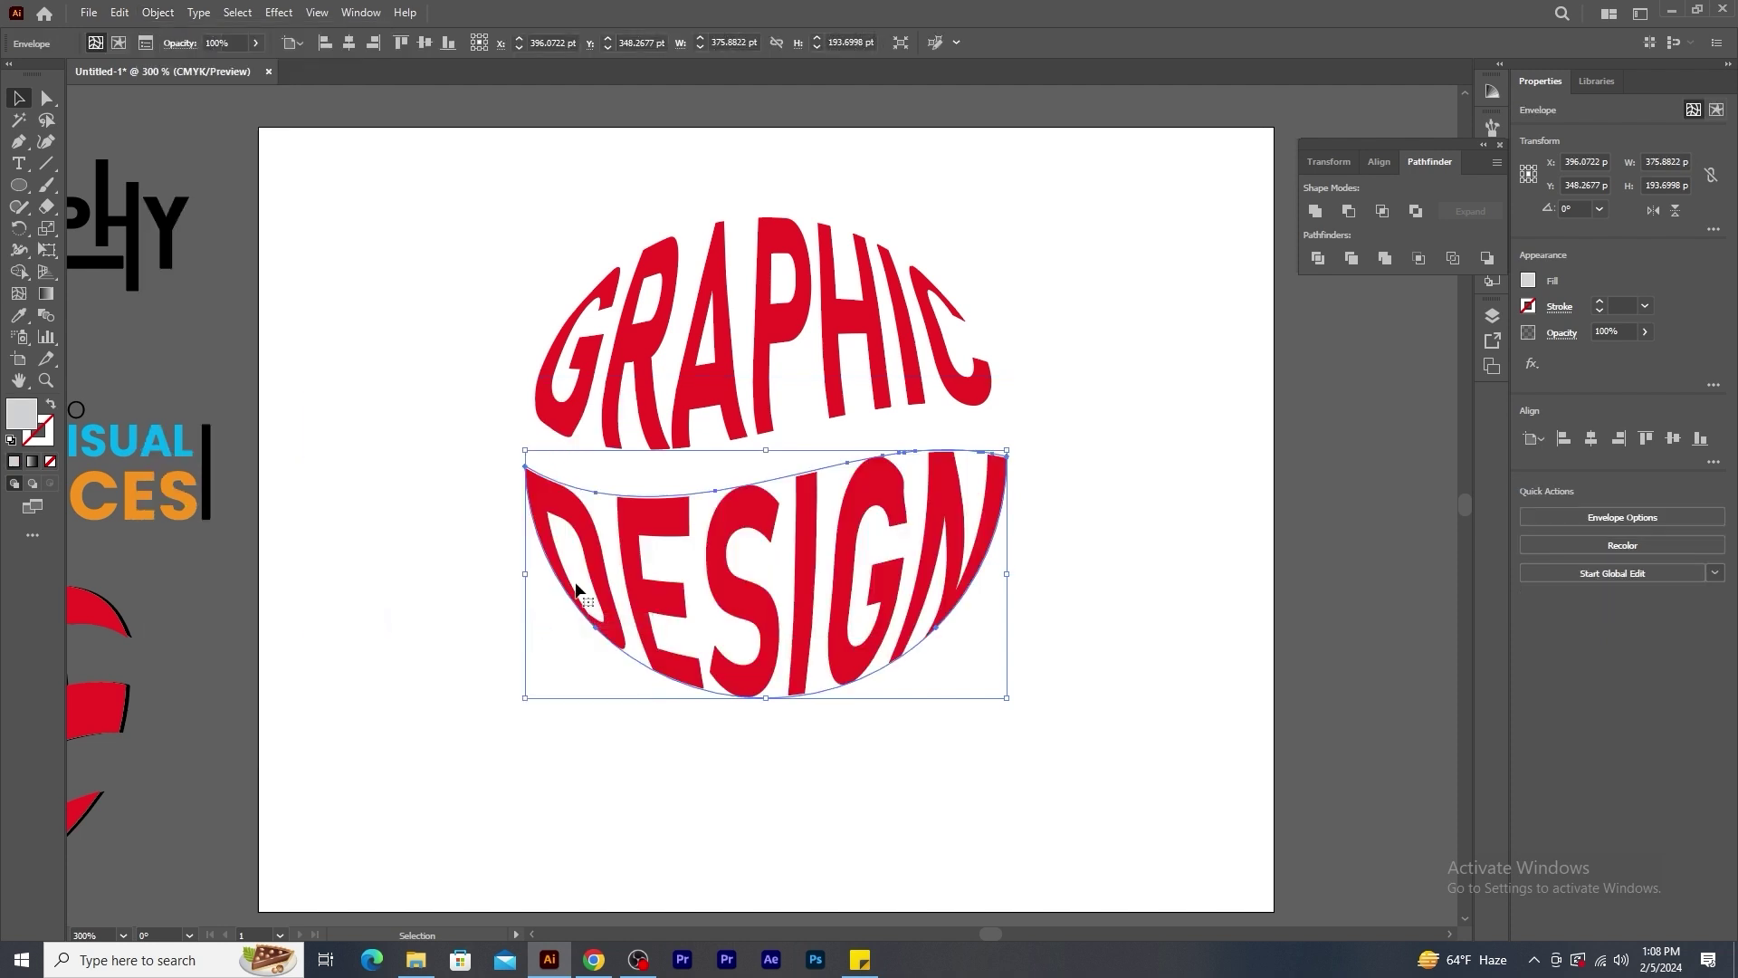
{"action": "left_click", "coordinate": [1101, 460]}
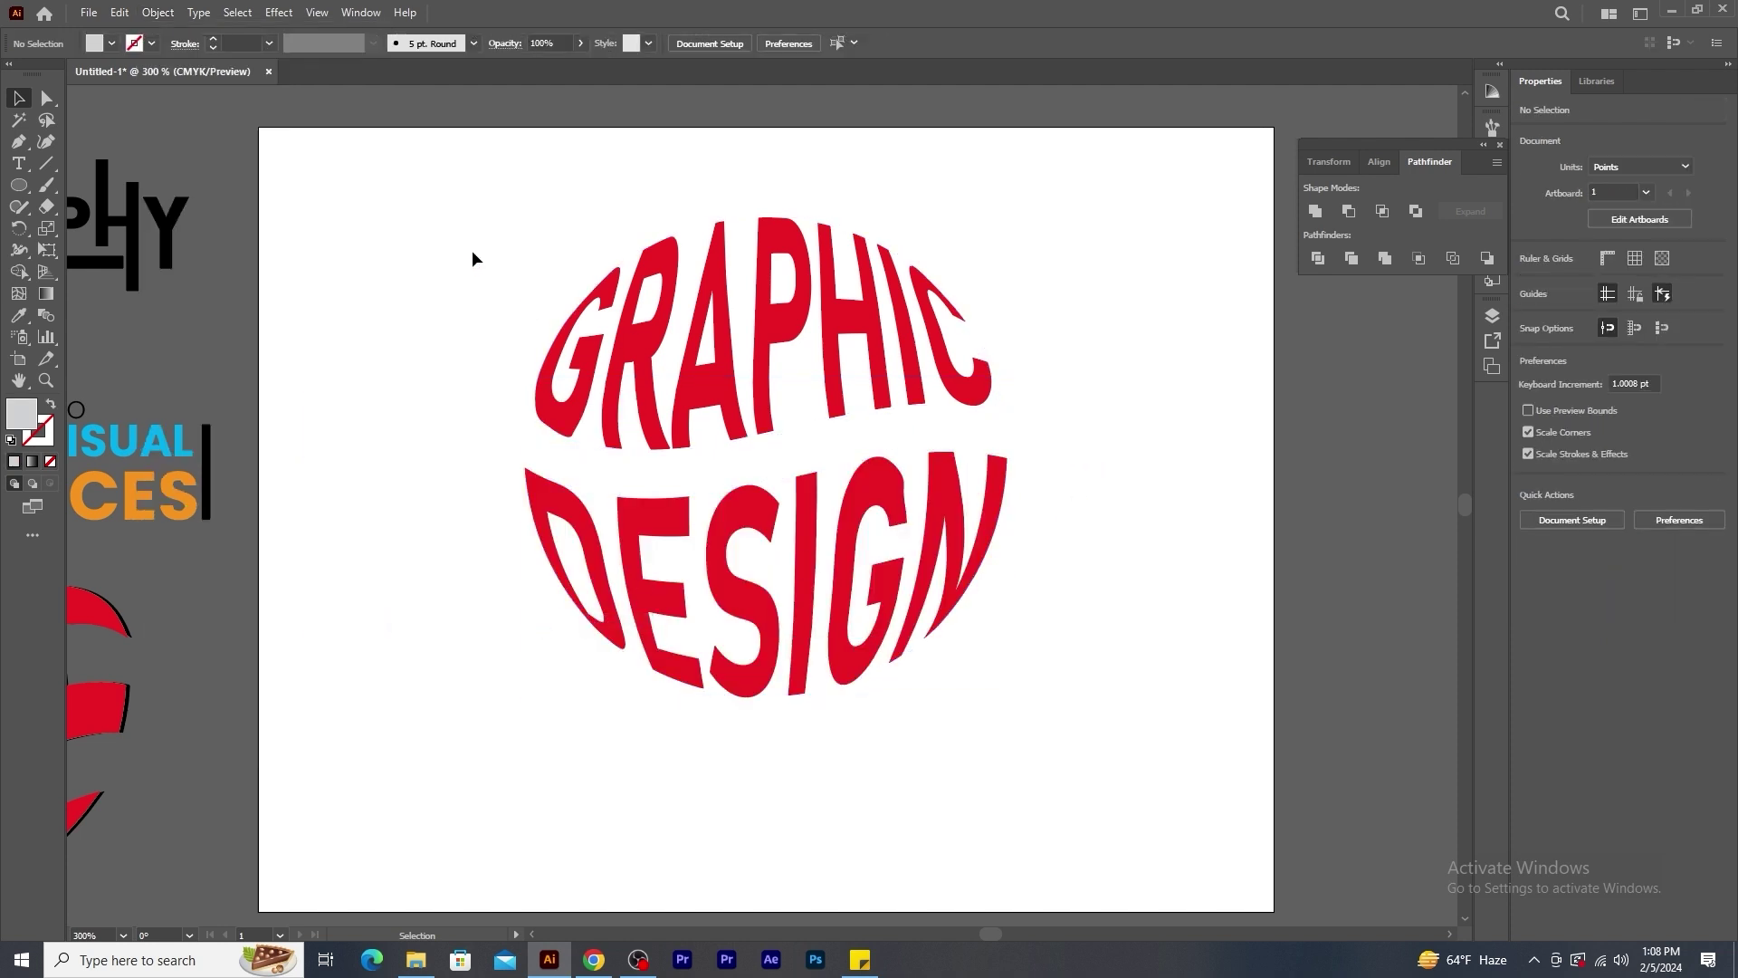
{"action": "left_click_drag", "start_coordinate": [471, 252], "coordinate": [1039, 737]}
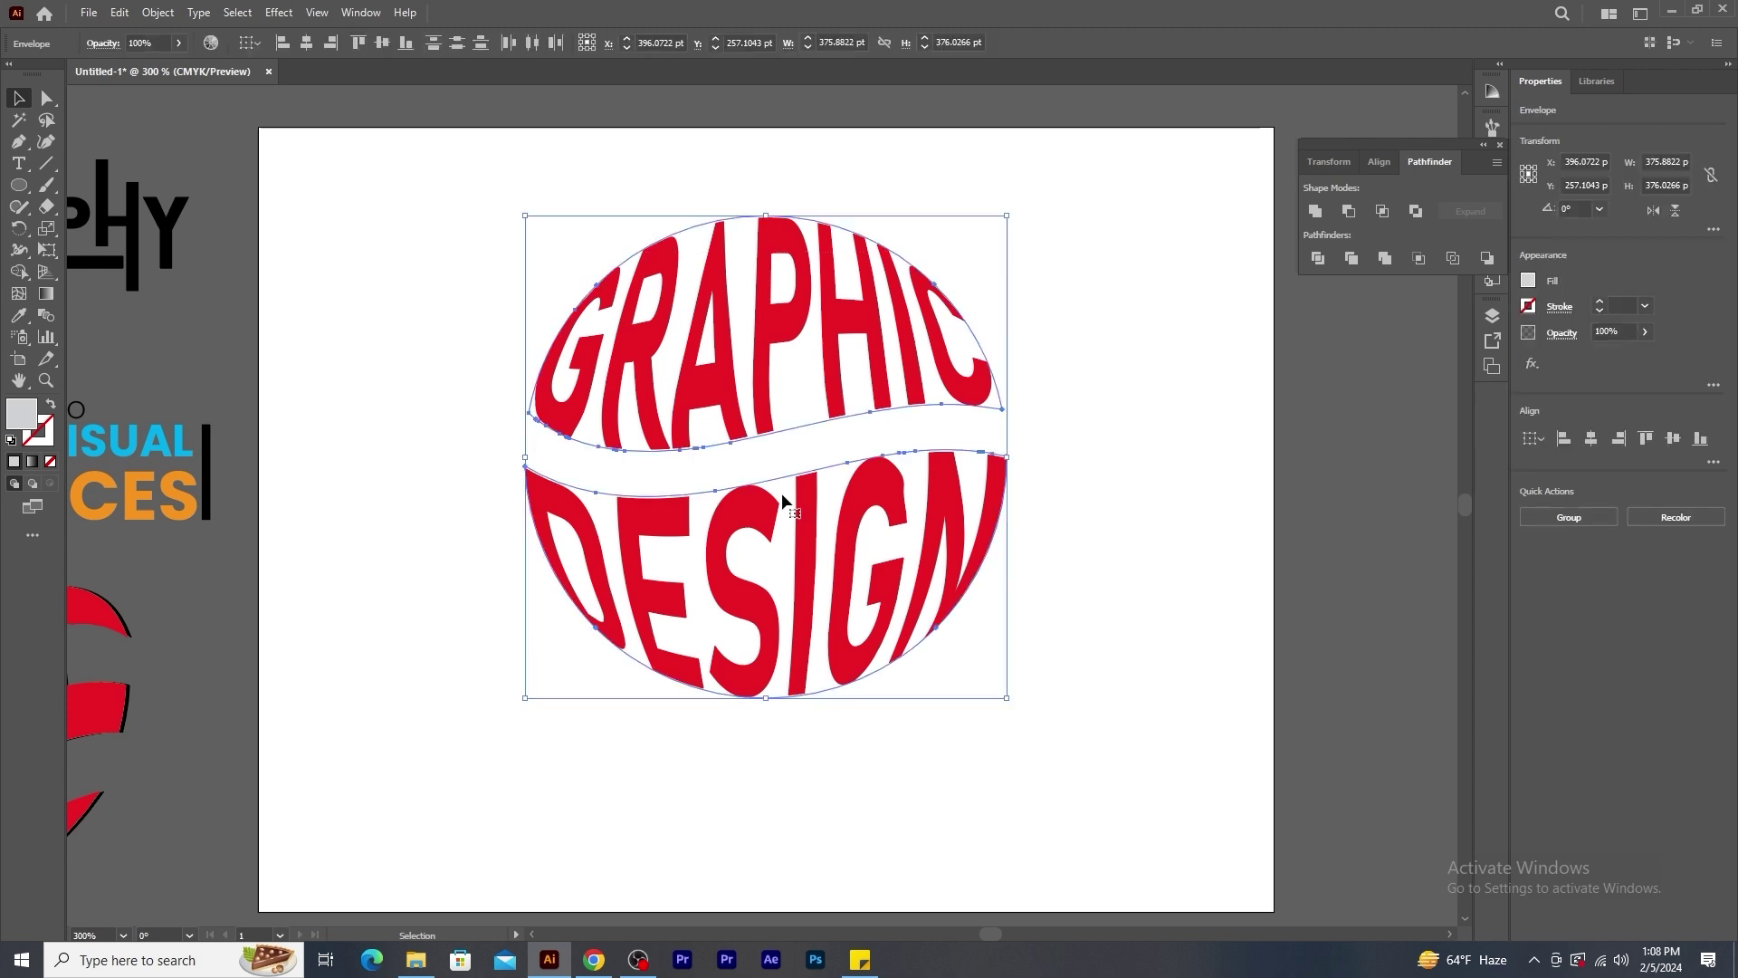
Expand the GRAPHIC and DESIGN envelopes and unite the red outlines with Pathfinder.
{"action": "left_click", "coordinate": [156, 15]}
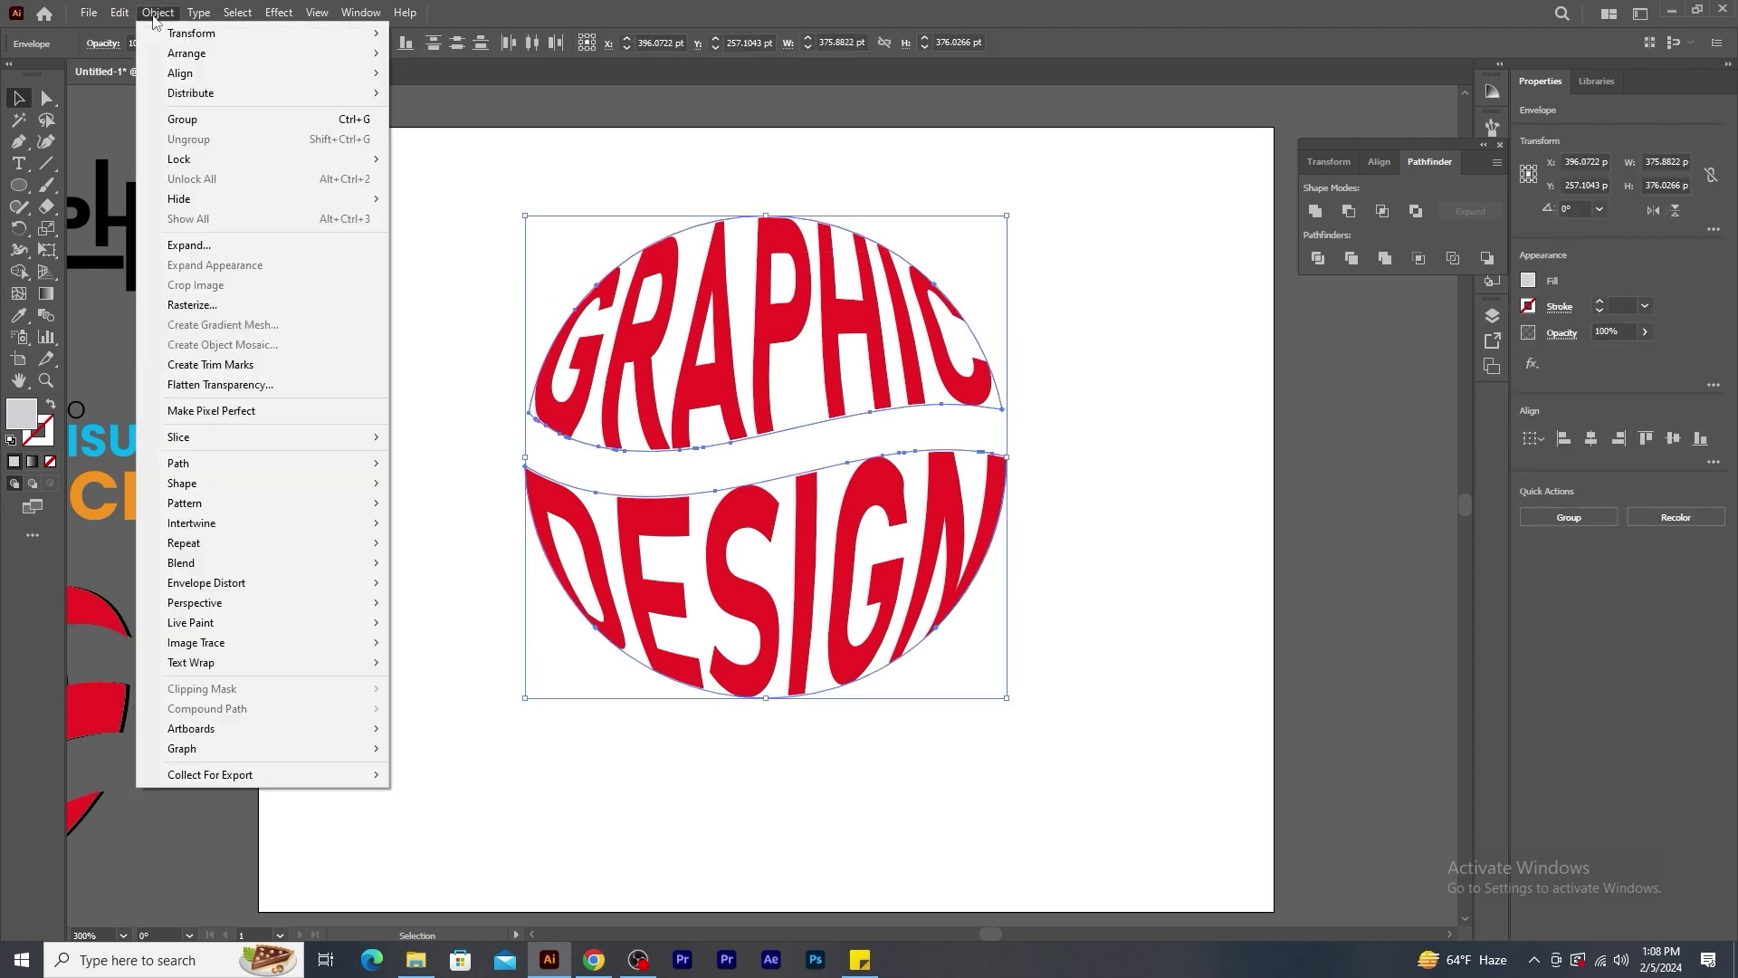
{"action": "left_click", "coordinate": [198, 248]}
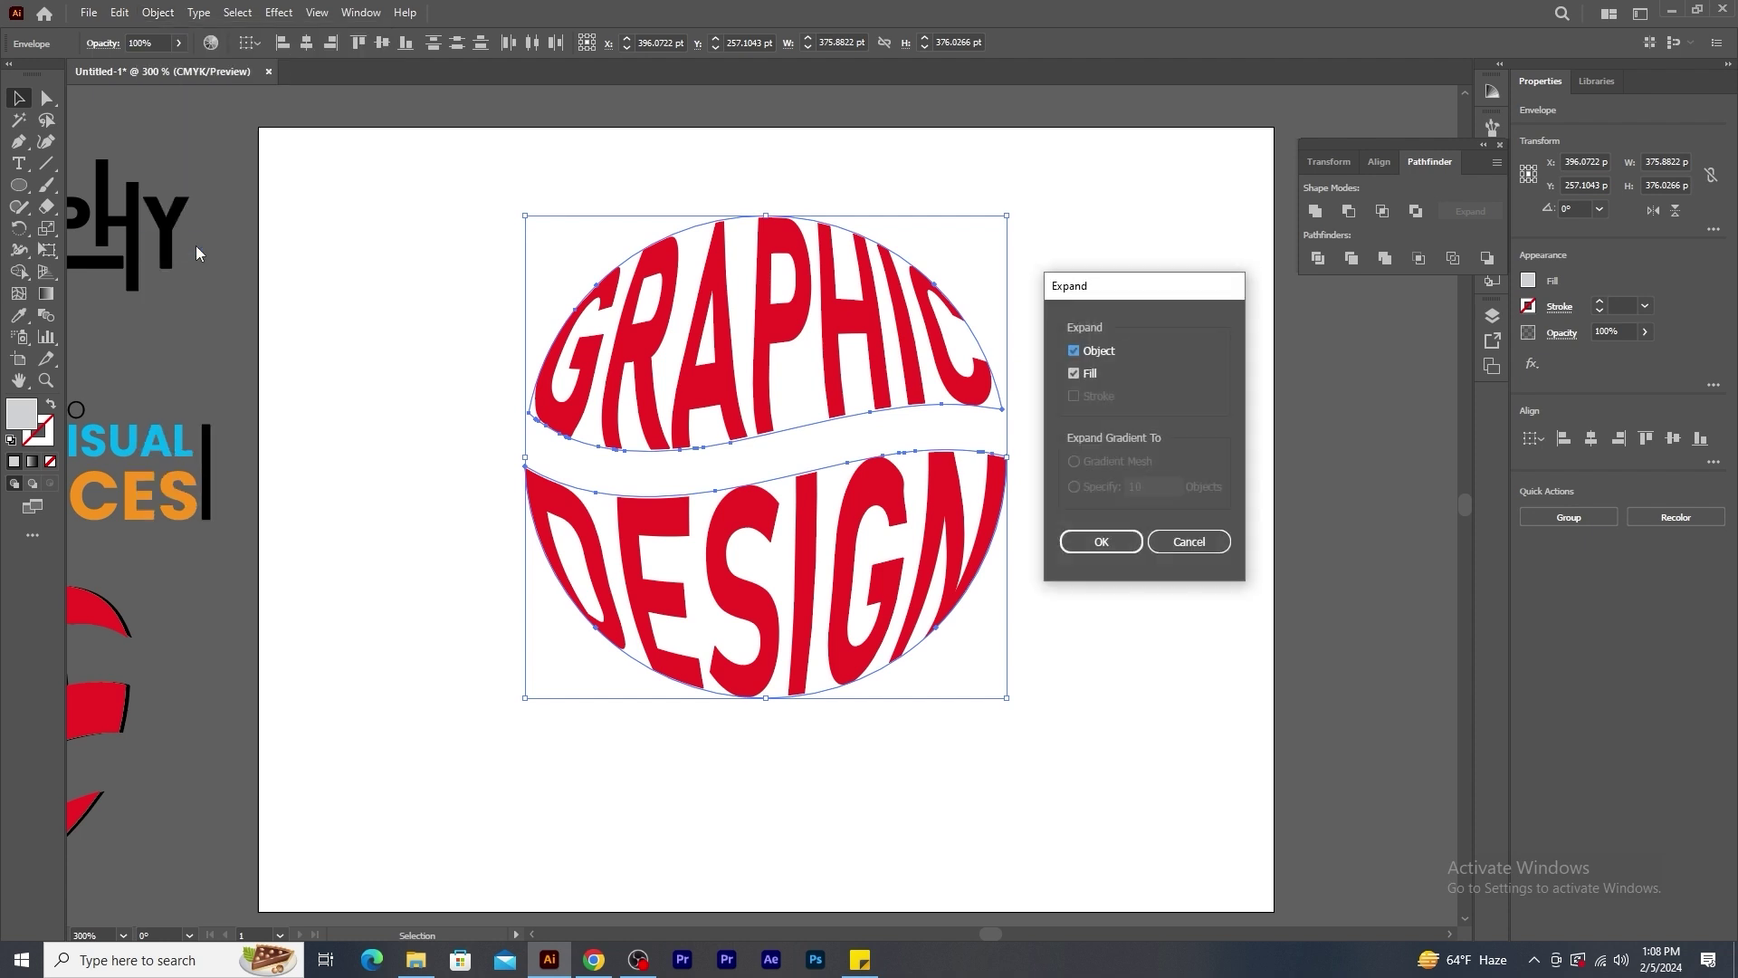
{"action": "left_click", "coordinate": [1101, 541]}
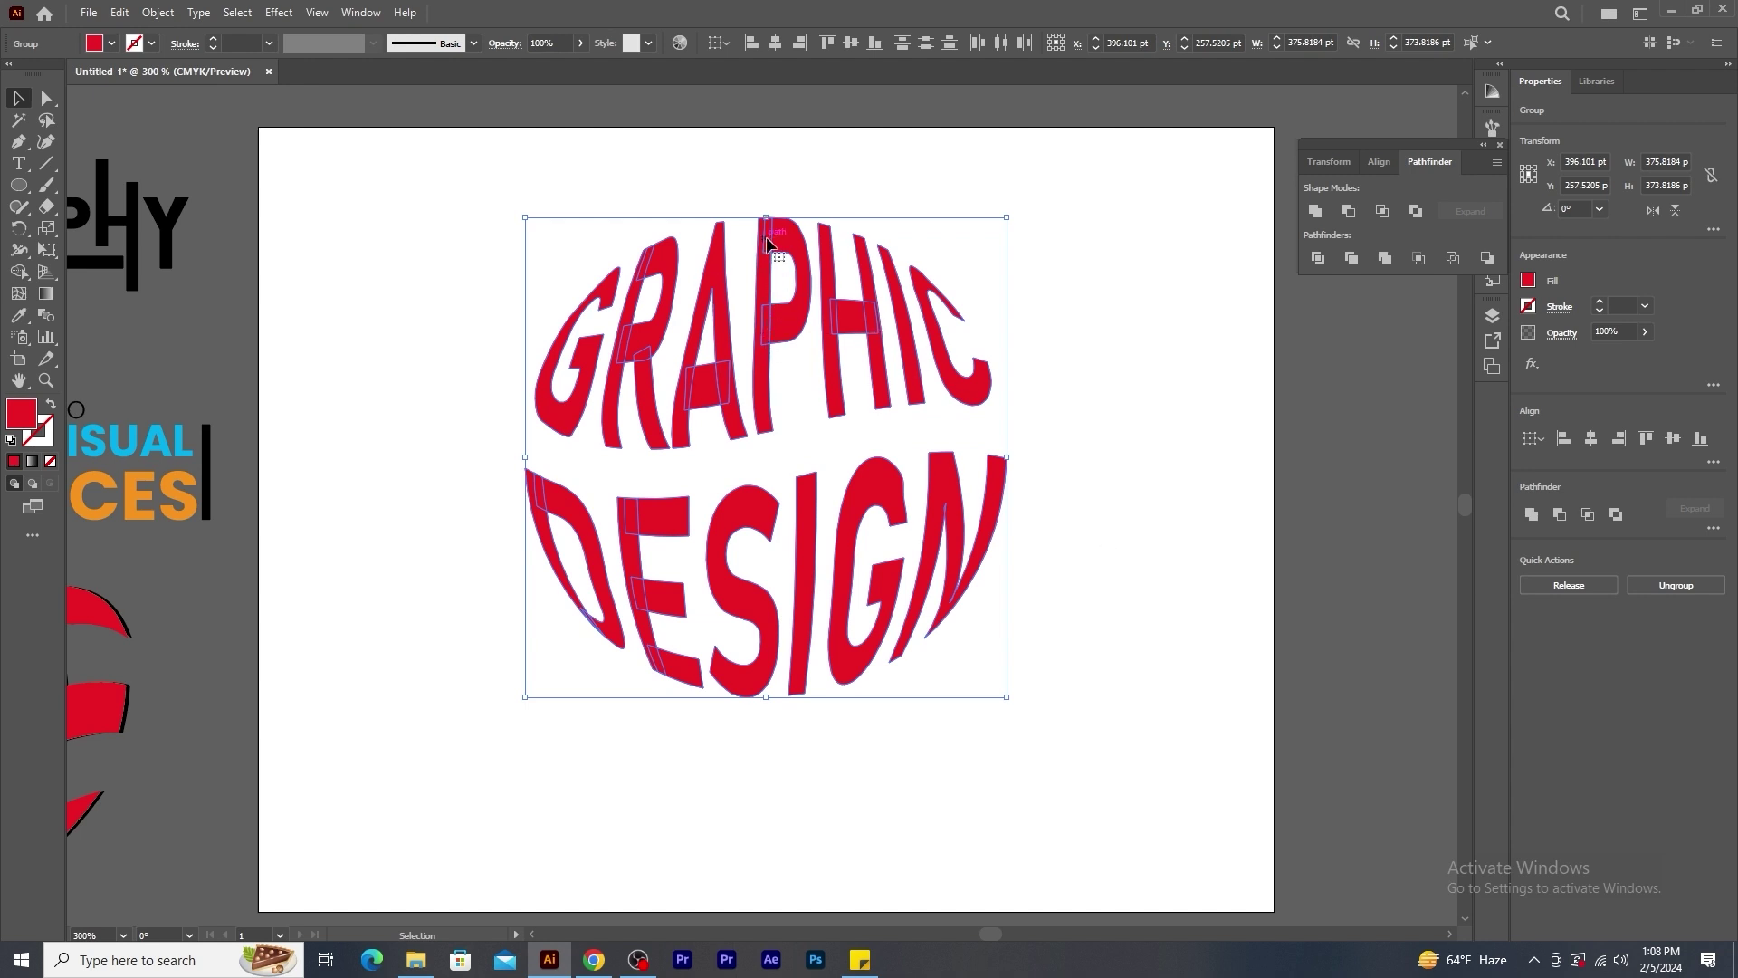
{"action": "left_click", "coordinate": [1318, 217]}
{"action": "left_click", "coordinate": [1170, 341]}
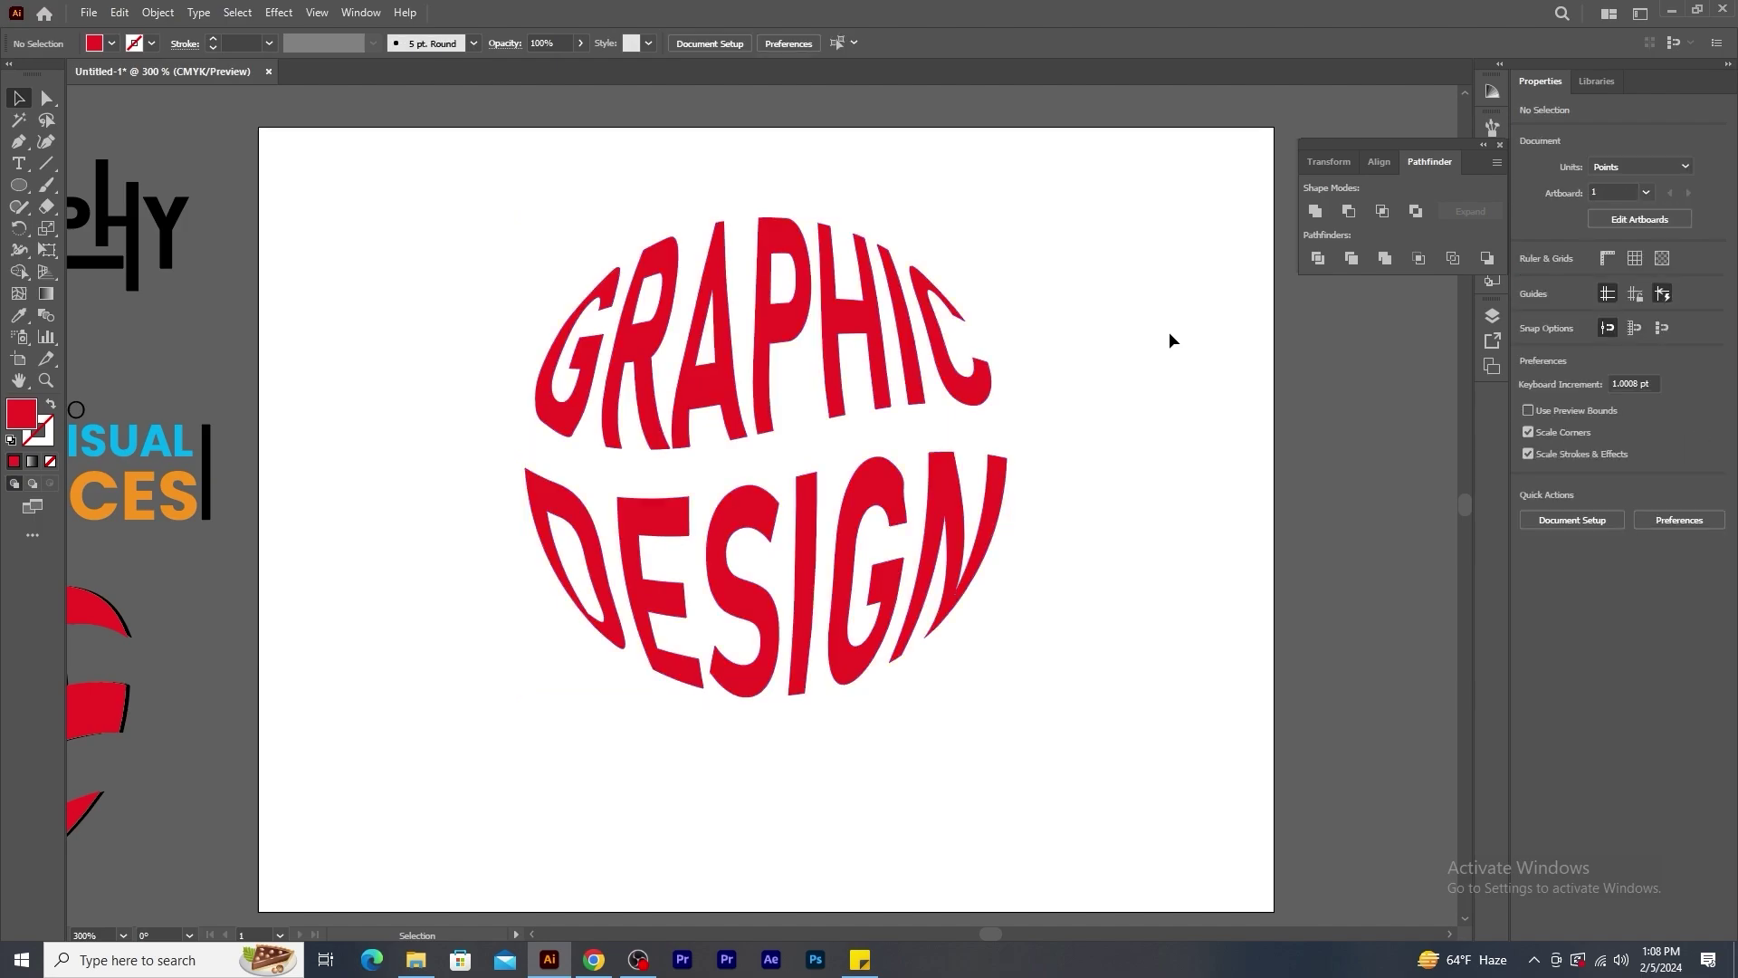